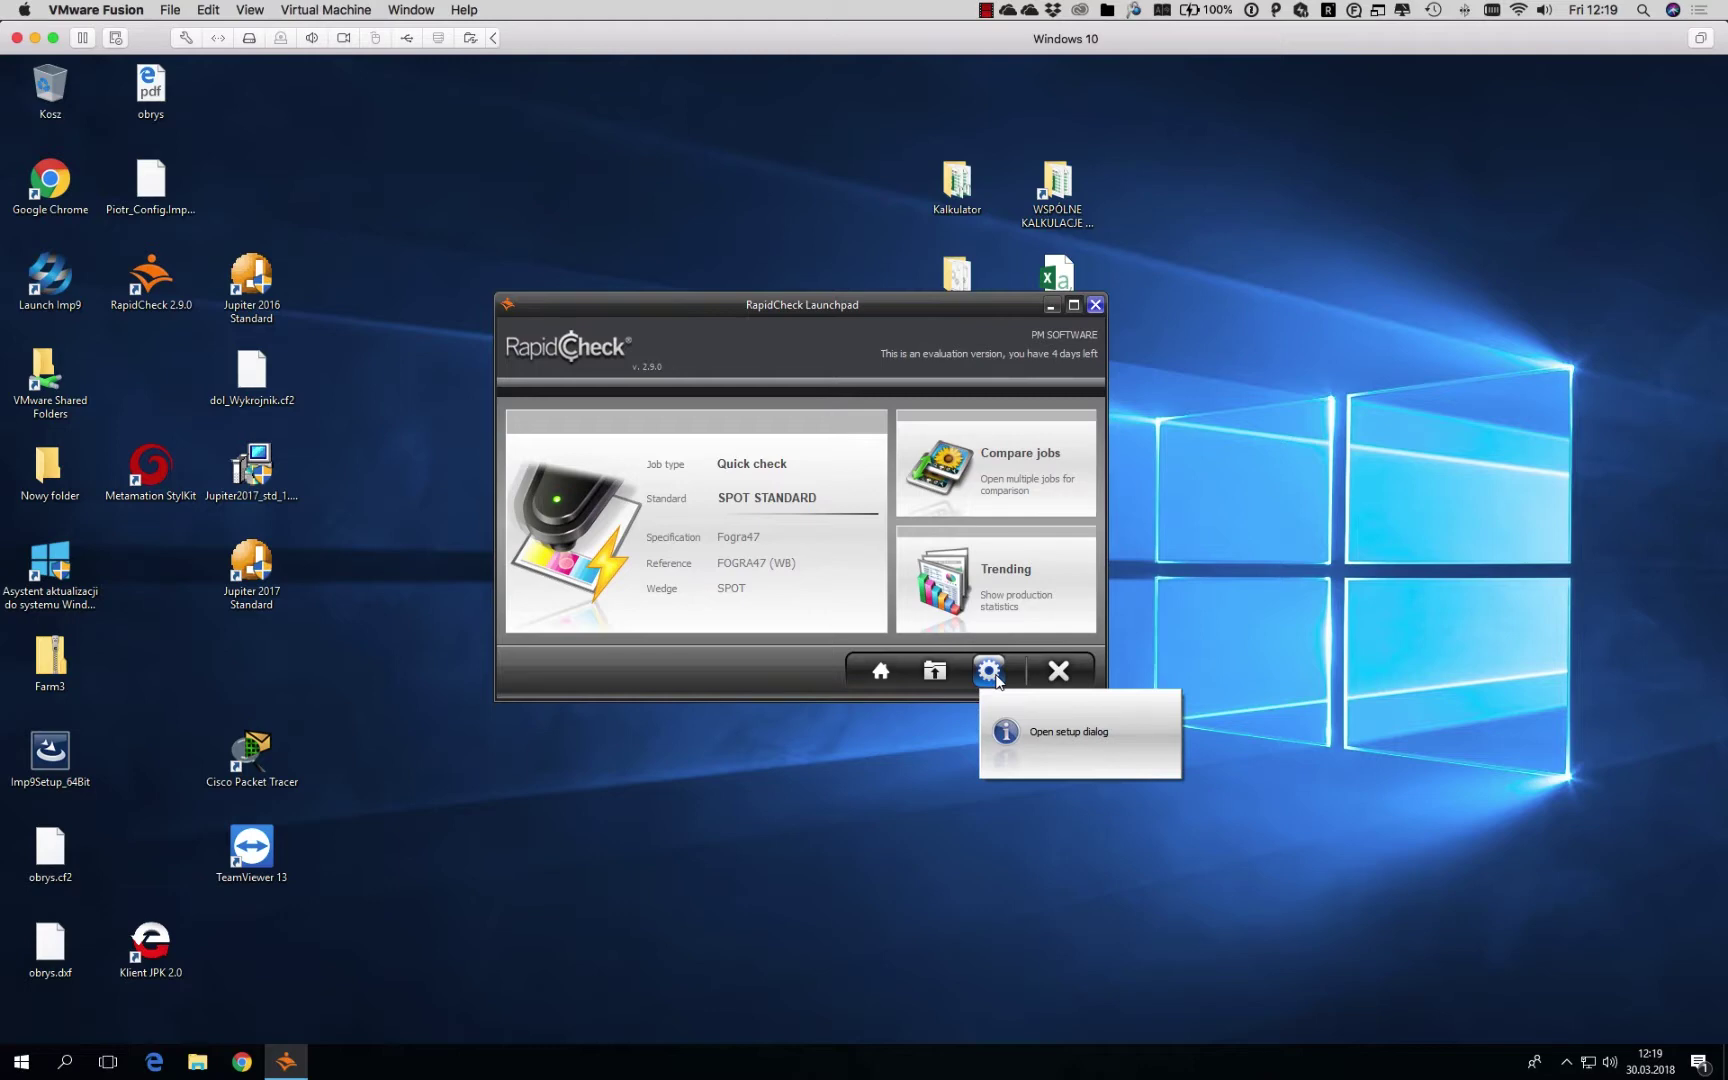
- Open the setup dialog and review the options for language, default printing sequence and default halftones
{"action": "left_click", "coordinate": [996, 679]}
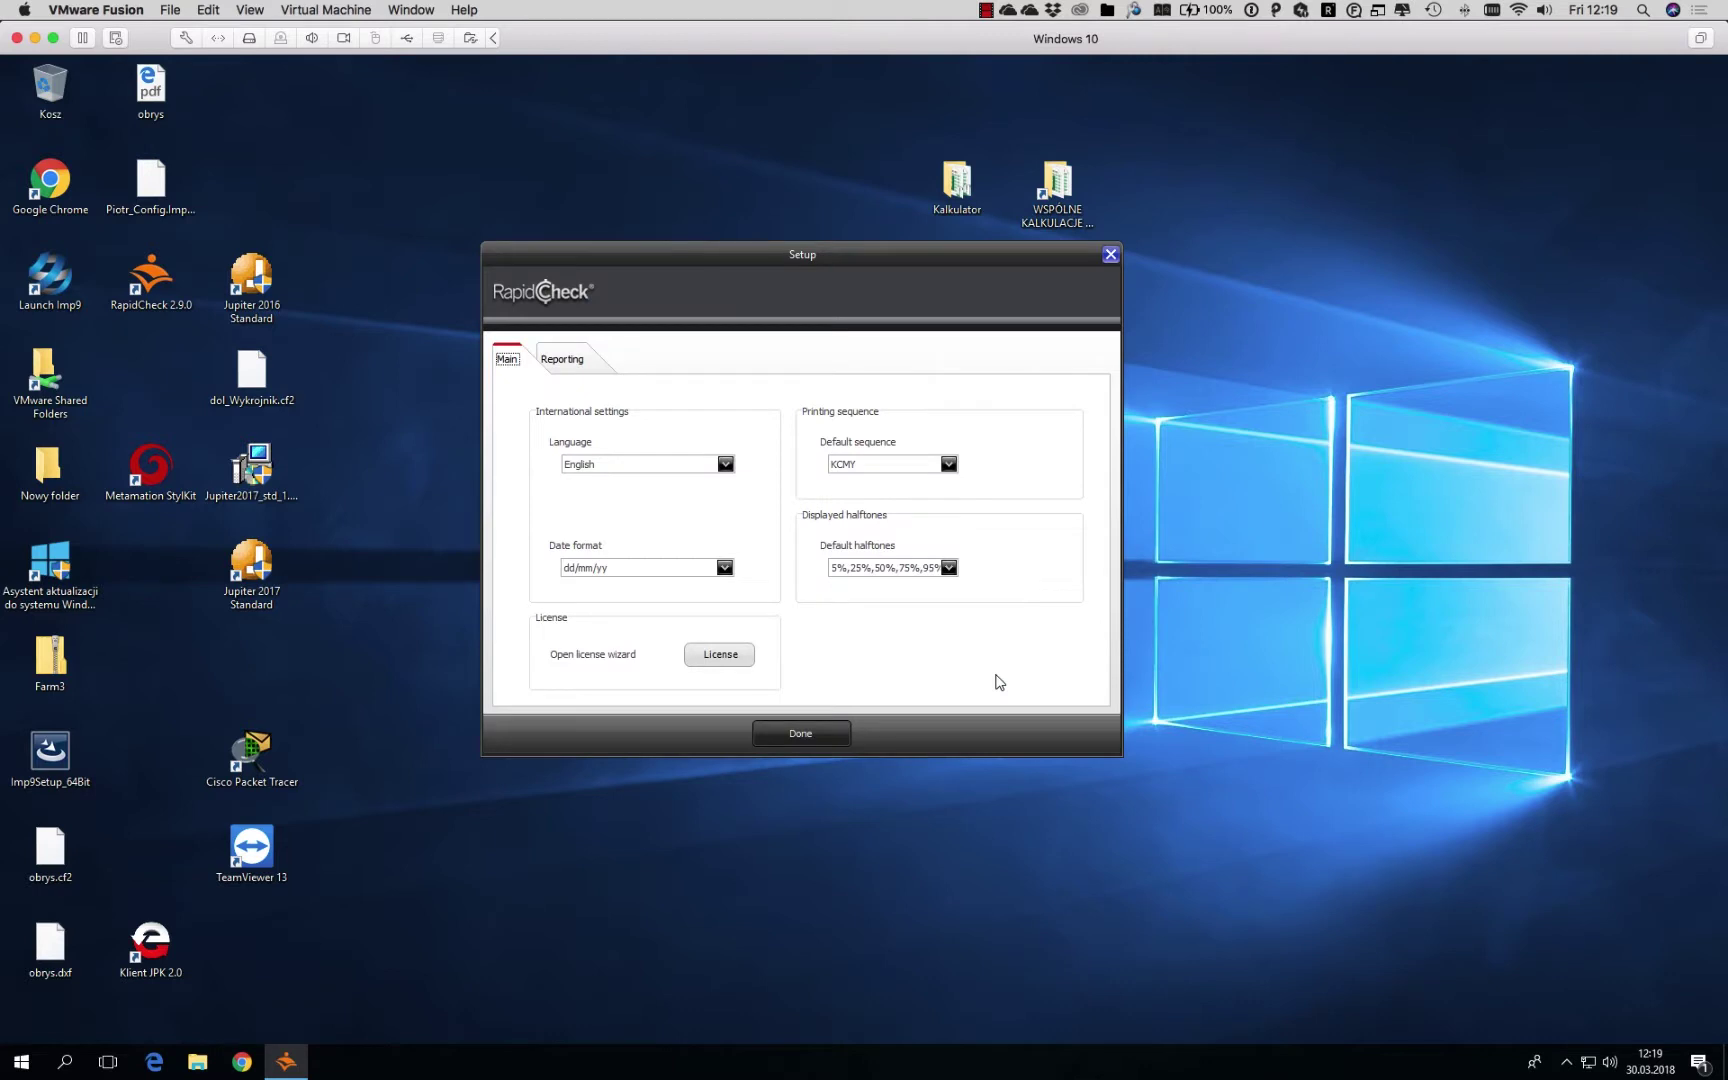
{"action": "left_click", "coordinate": [726, 468]}
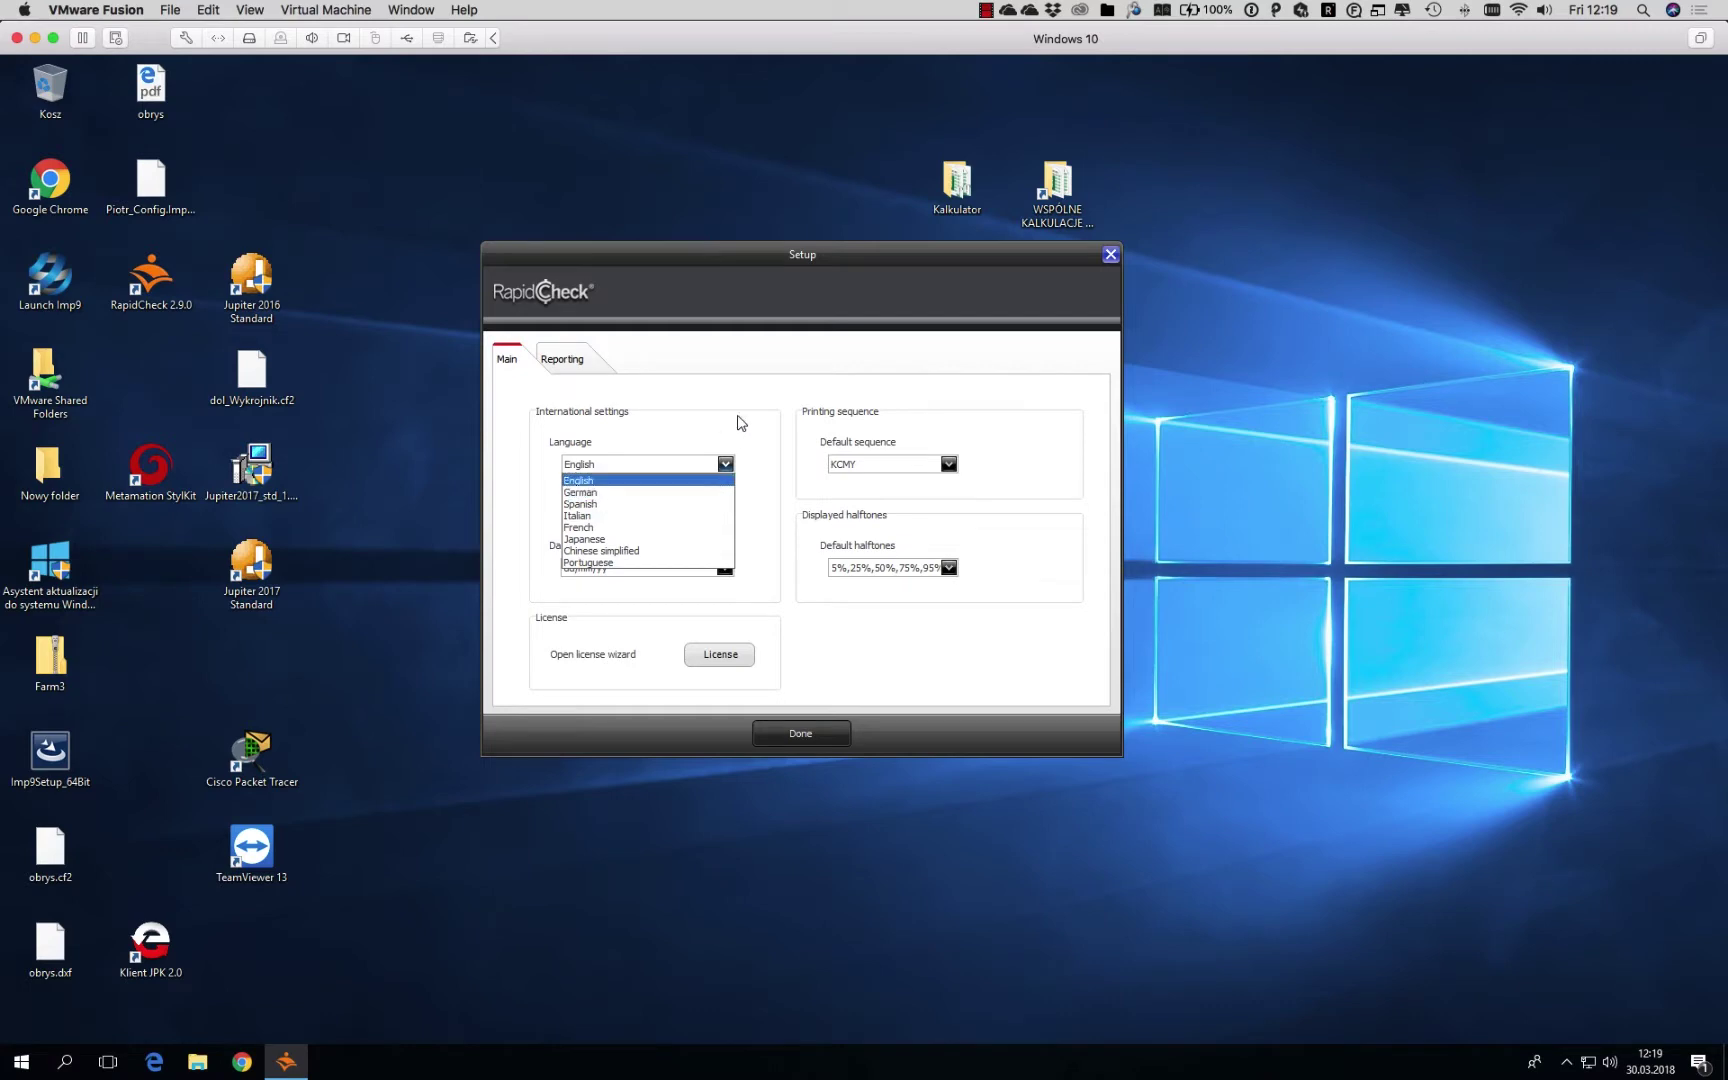
{"action": "left_click", "coordinate": [741, 421]}
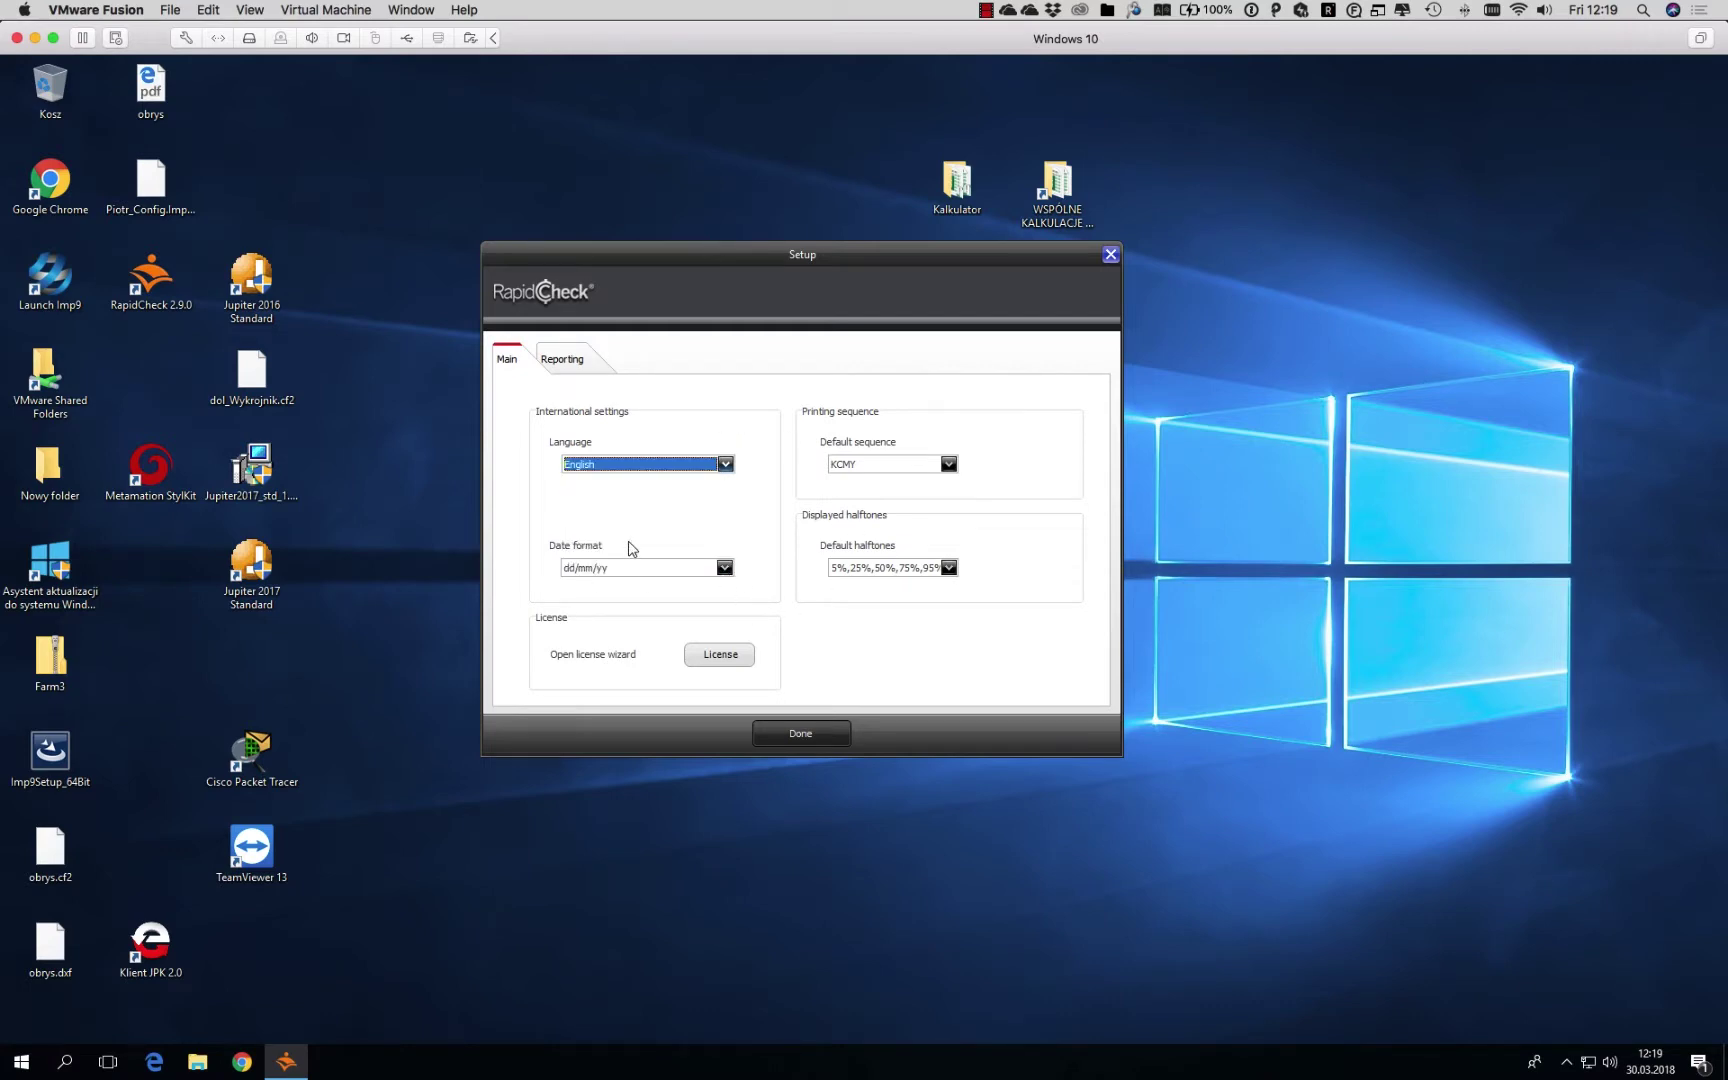
{"action": "left_click", "coordinate": [948, 464]}
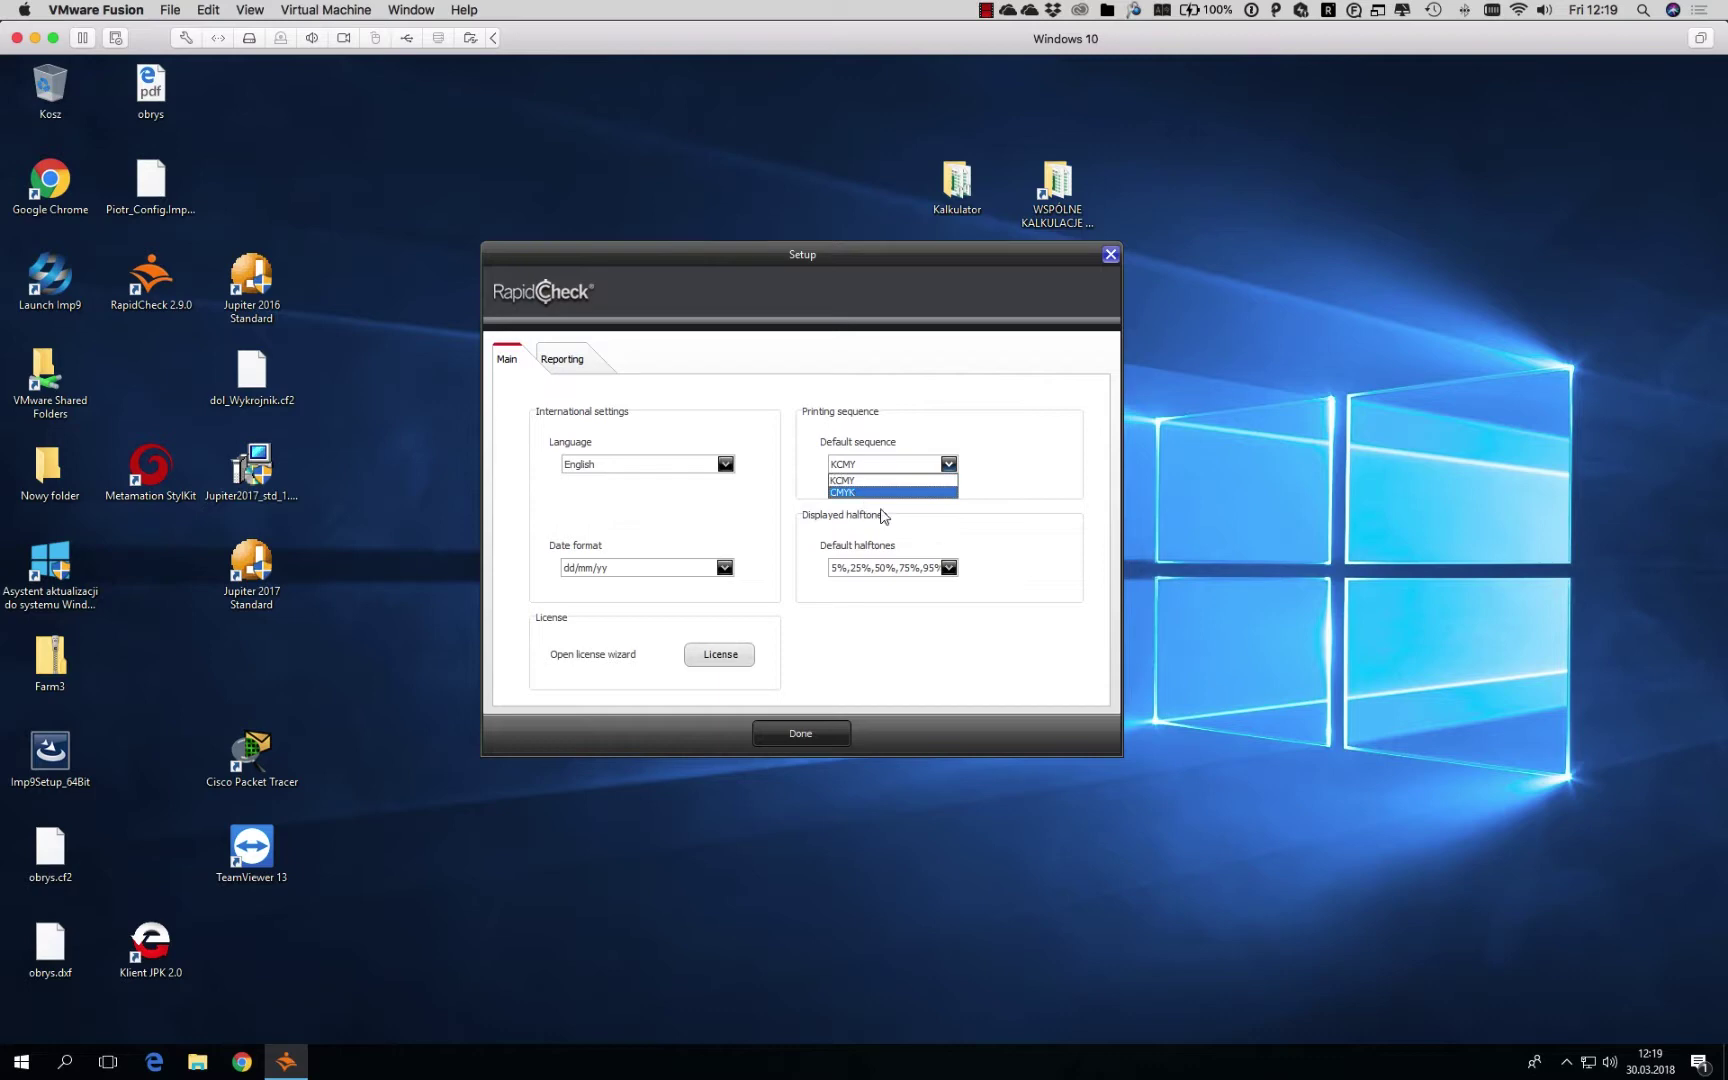
{"action": "left_click", "coordinate": [1018, 556]}
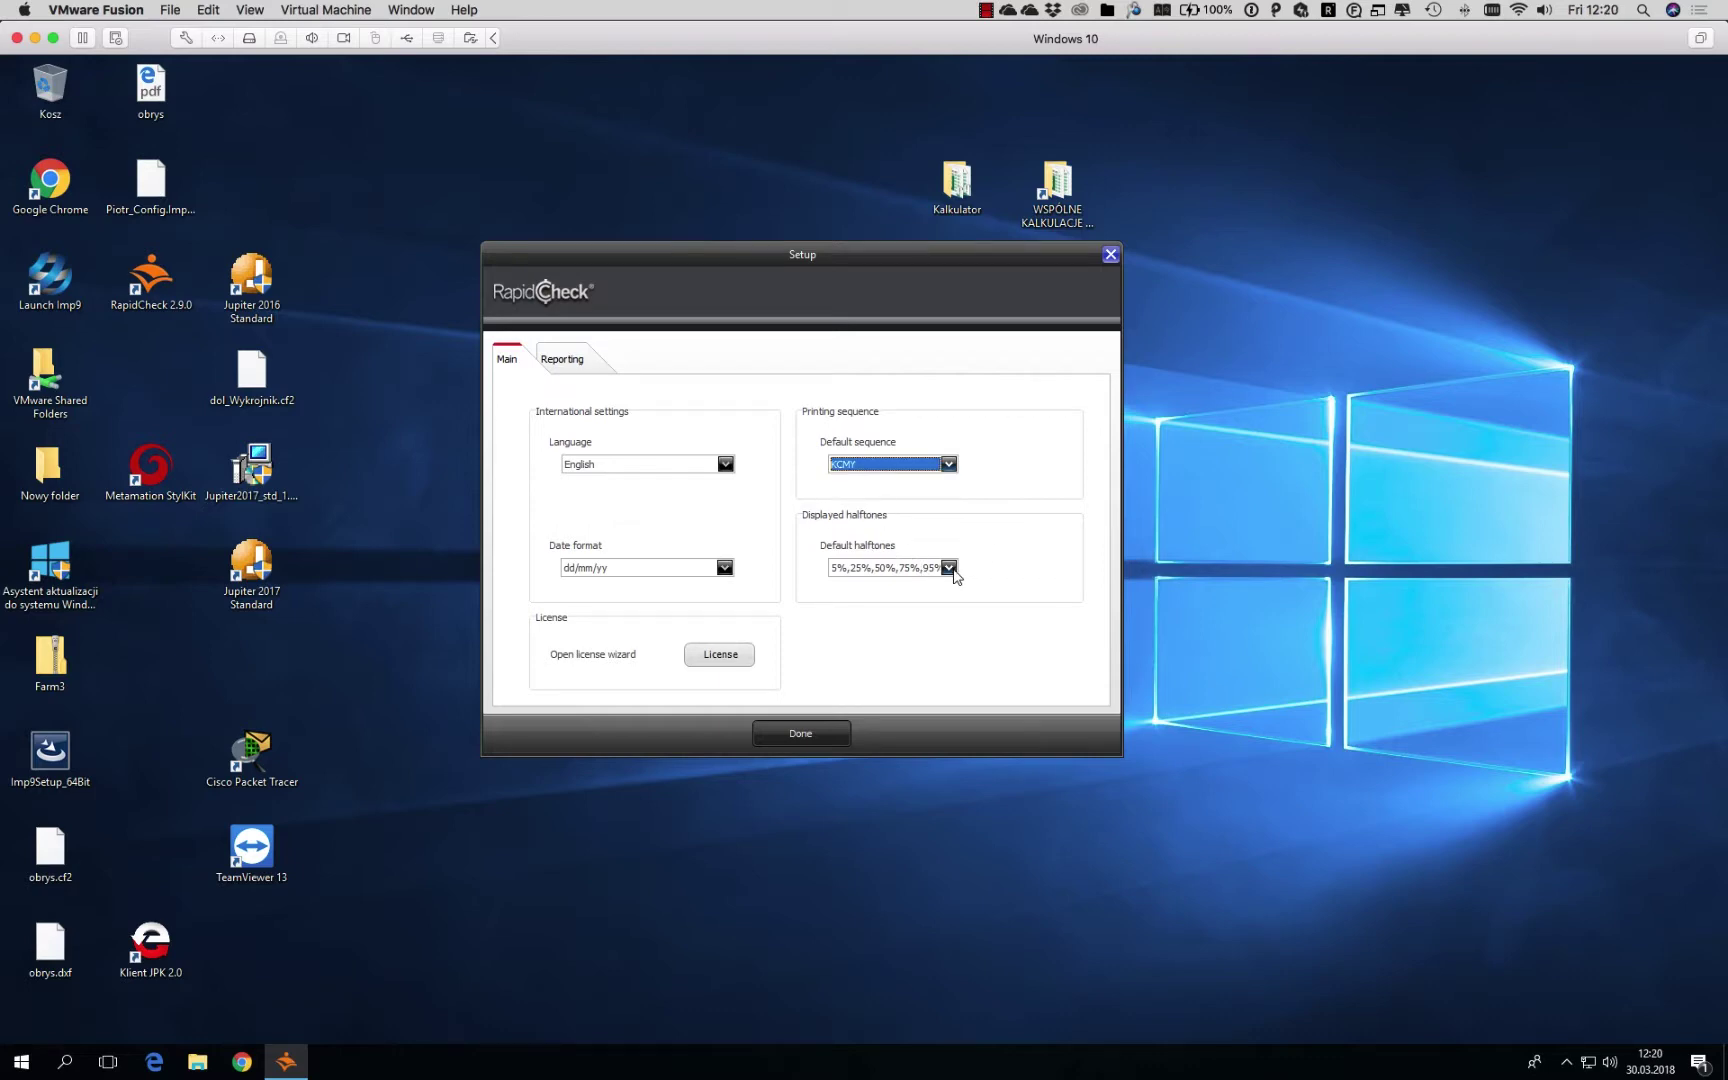
{"action": "left_click", "coordinate": [949, 567]}
{"action": "left_click", "coordinate": [1034, 562]}
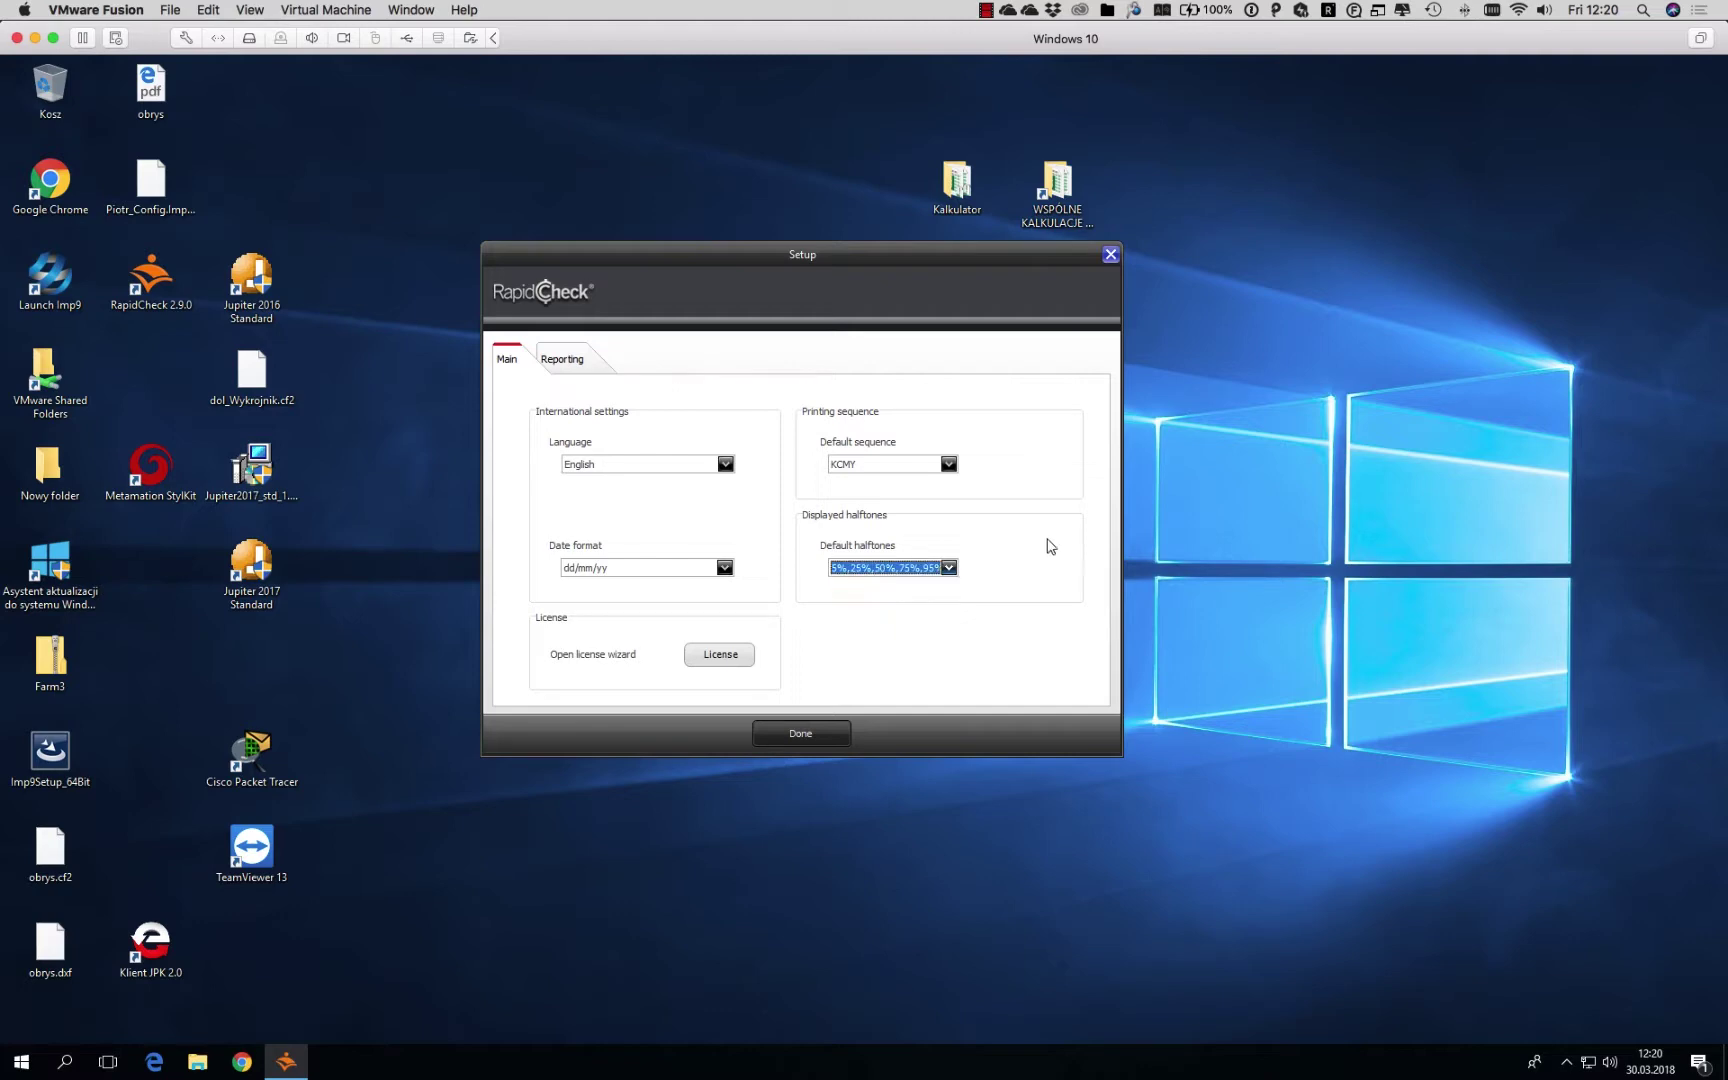
- Set the job name numbering to start from 1 in the reporting settings and close the setup
{"action": "left_click", "coordinate": [577, 370]}
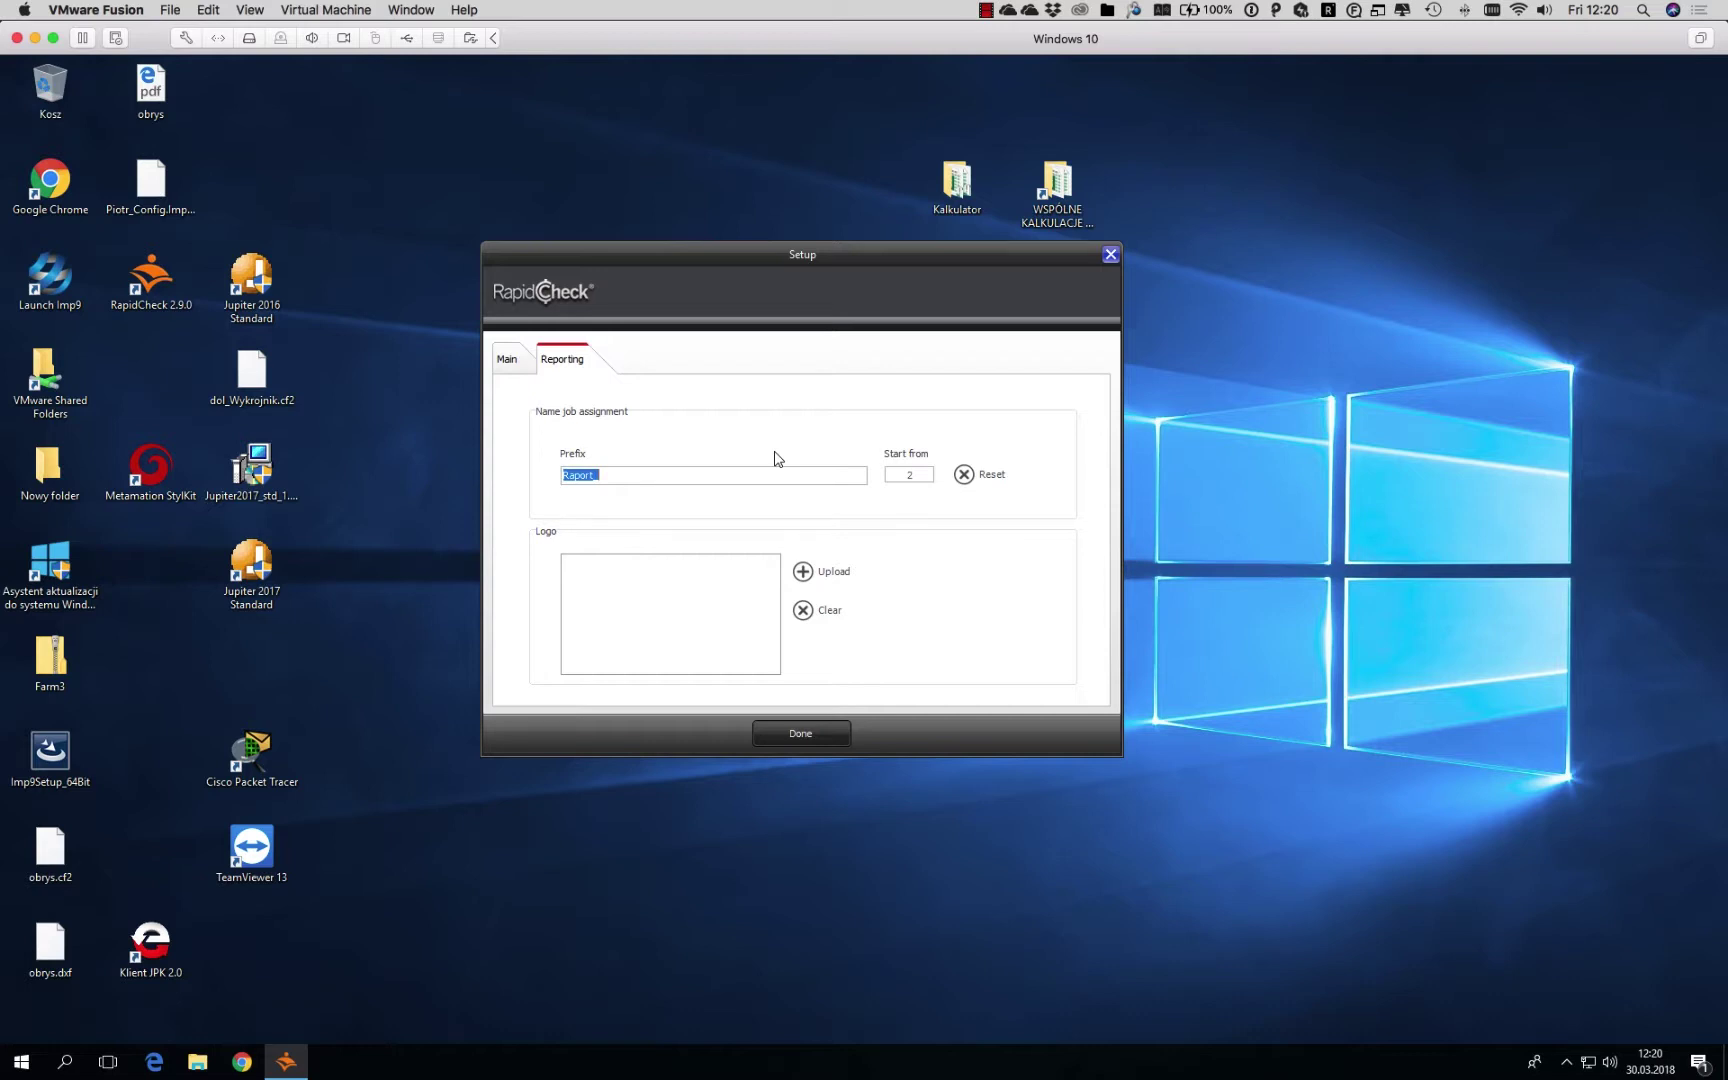
{"action": "left_click", "coordinate": [656, 478]}
{"action": "left_click_drag", "start_coordinate": [922, 469], "coordinate": [902, 469]}
{"action": "type", "text": "1"}
{"action": "left_click", "coordinate": [796, 735]}
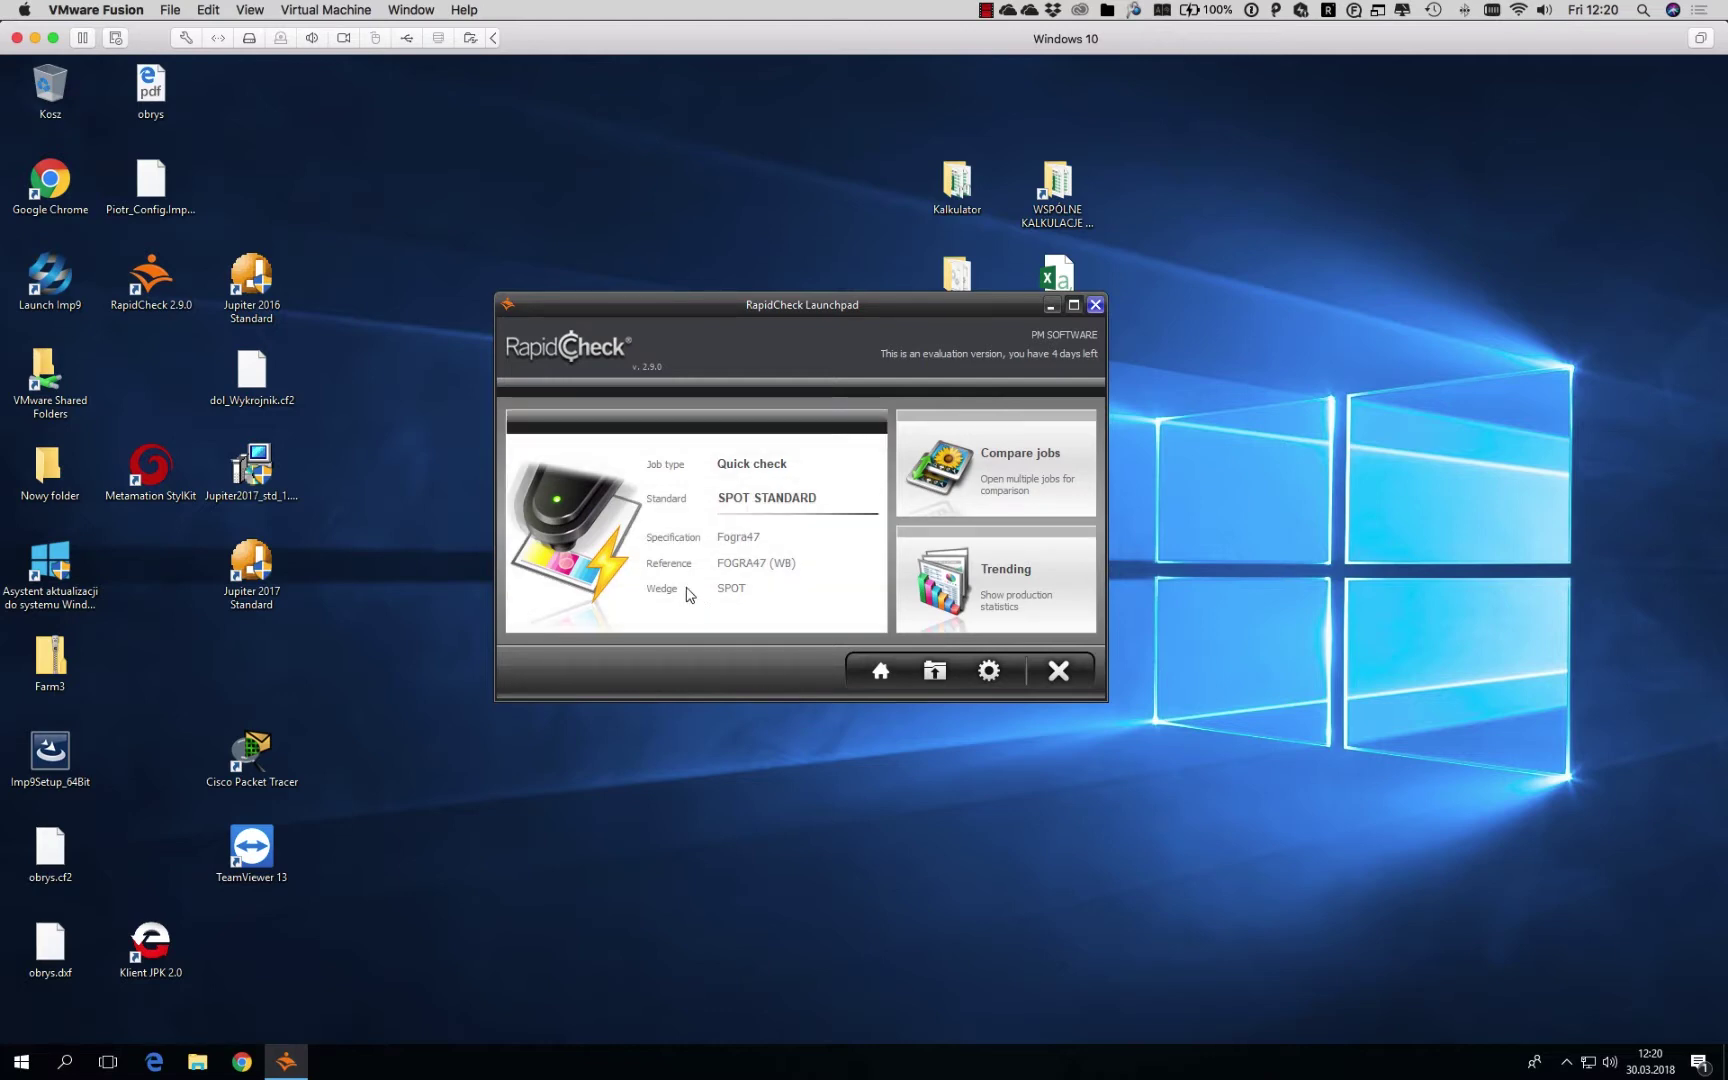
- Open and close a quick check to bring up the device toolbar, and choose the X-Rite EyeOne as measuring device
{"action": "left_click", "coordinate": [599, 541]}
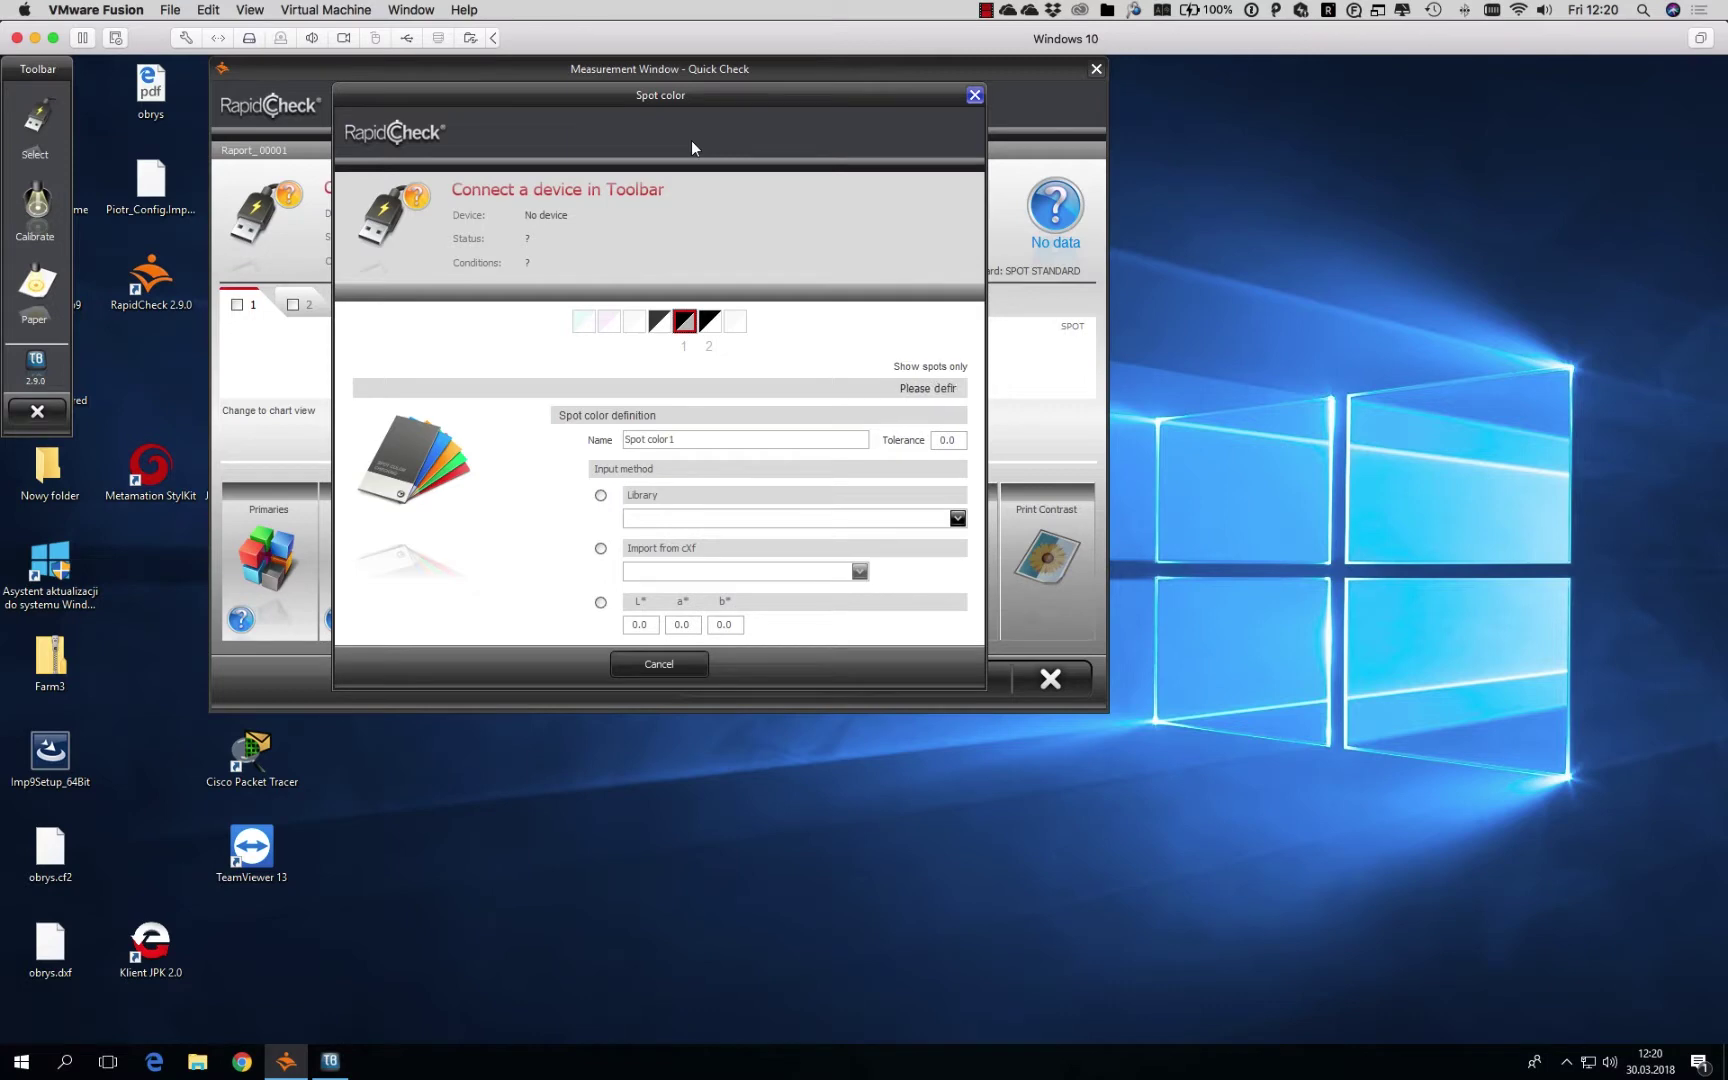
{"action": "left_click", "coordinate": [1096, 68]}
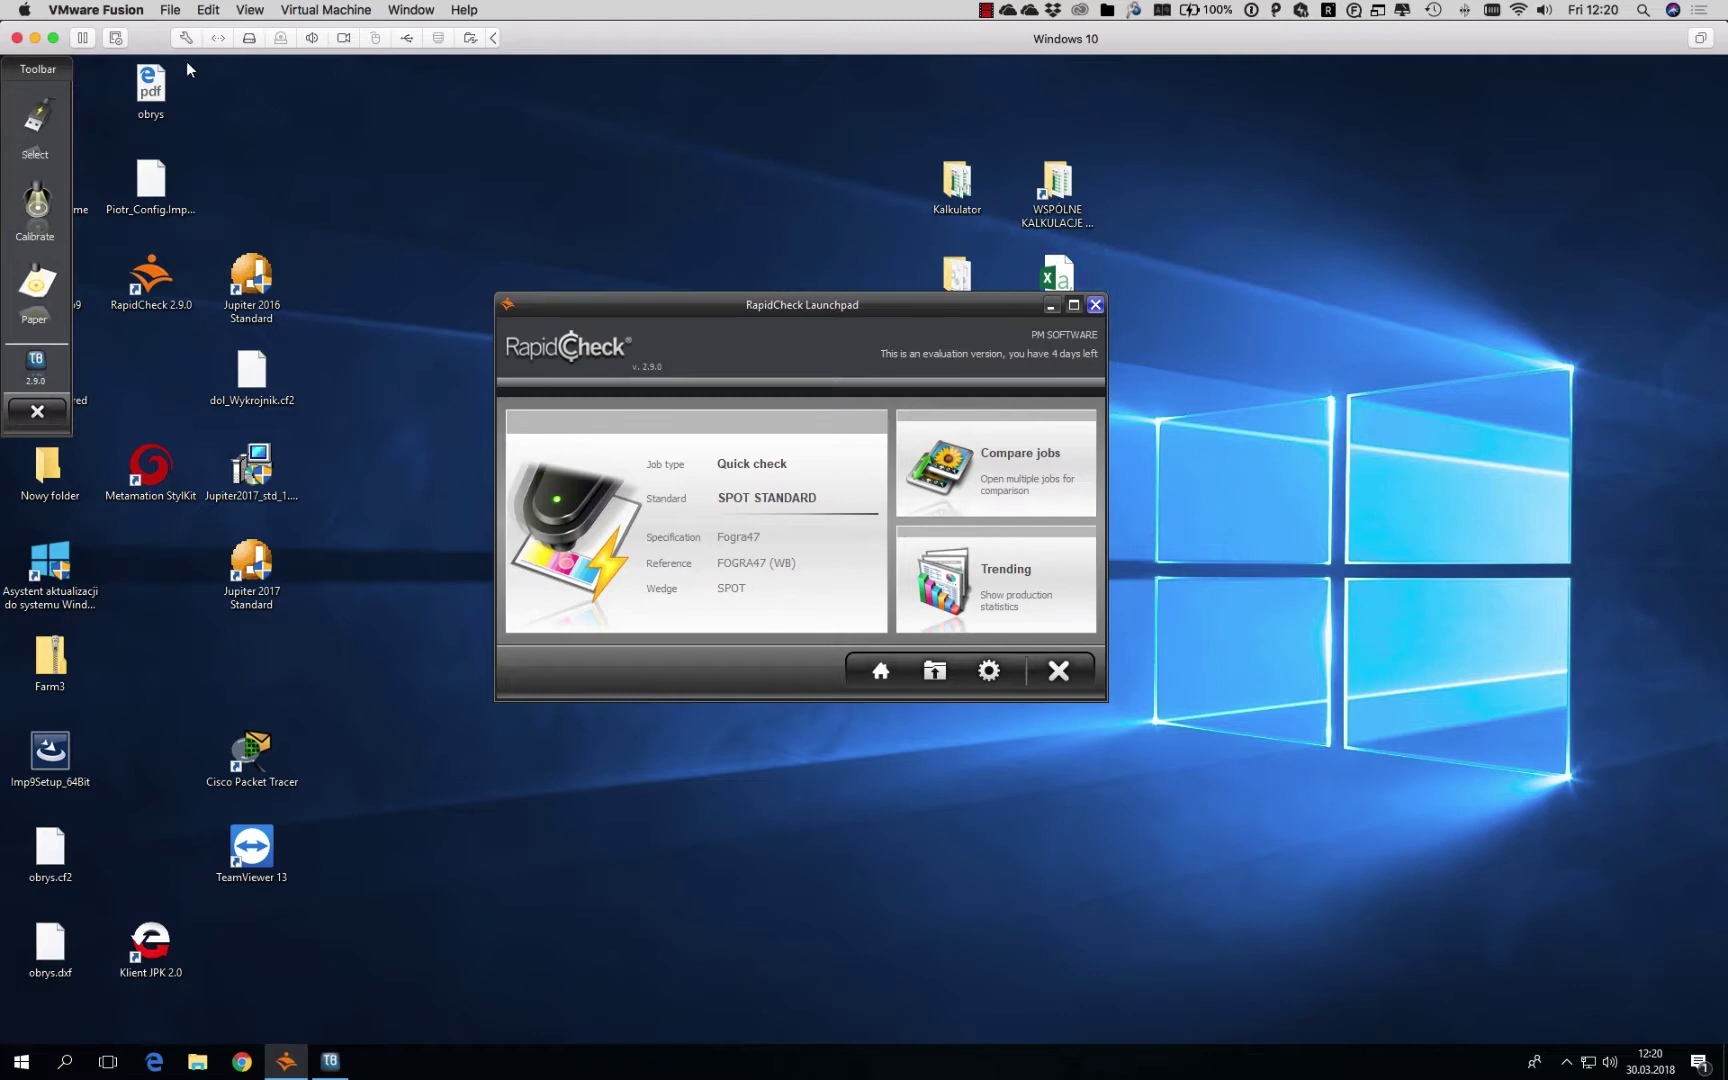
{"action": "left_click", "coordinate": [50, 130]}
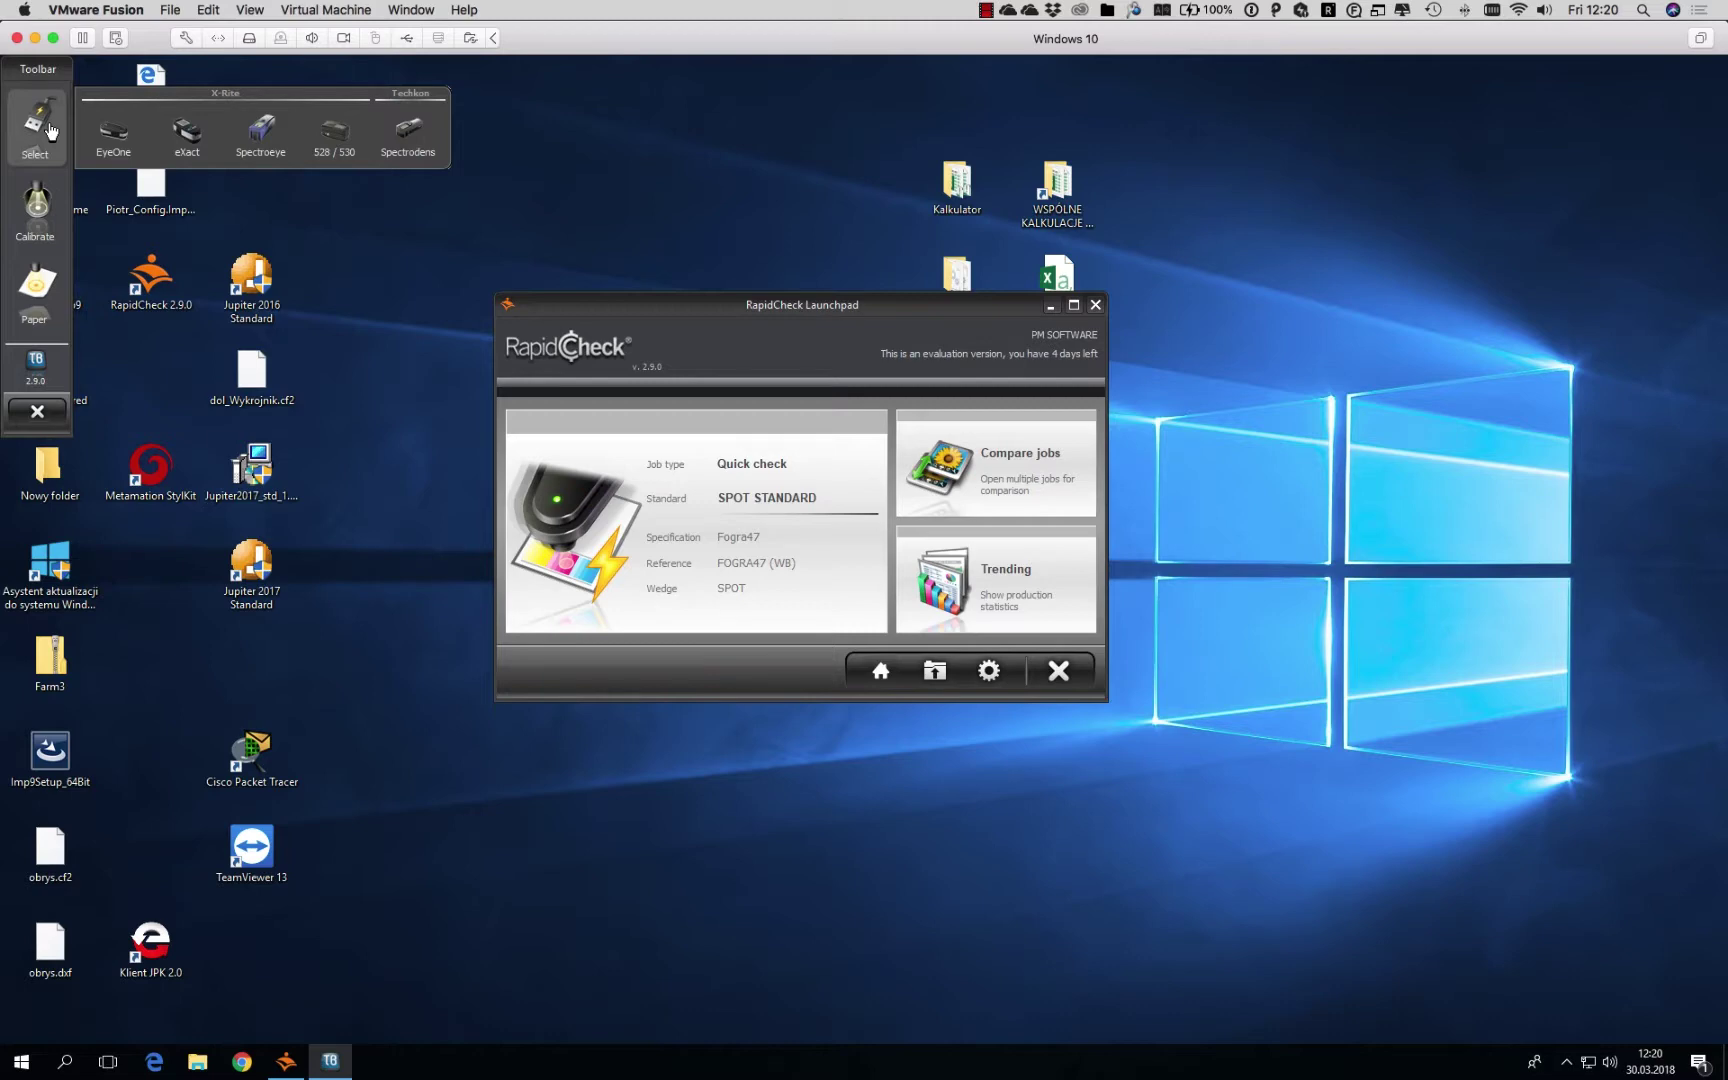
{"action": "left_click", "coordinate": [107, 140]}
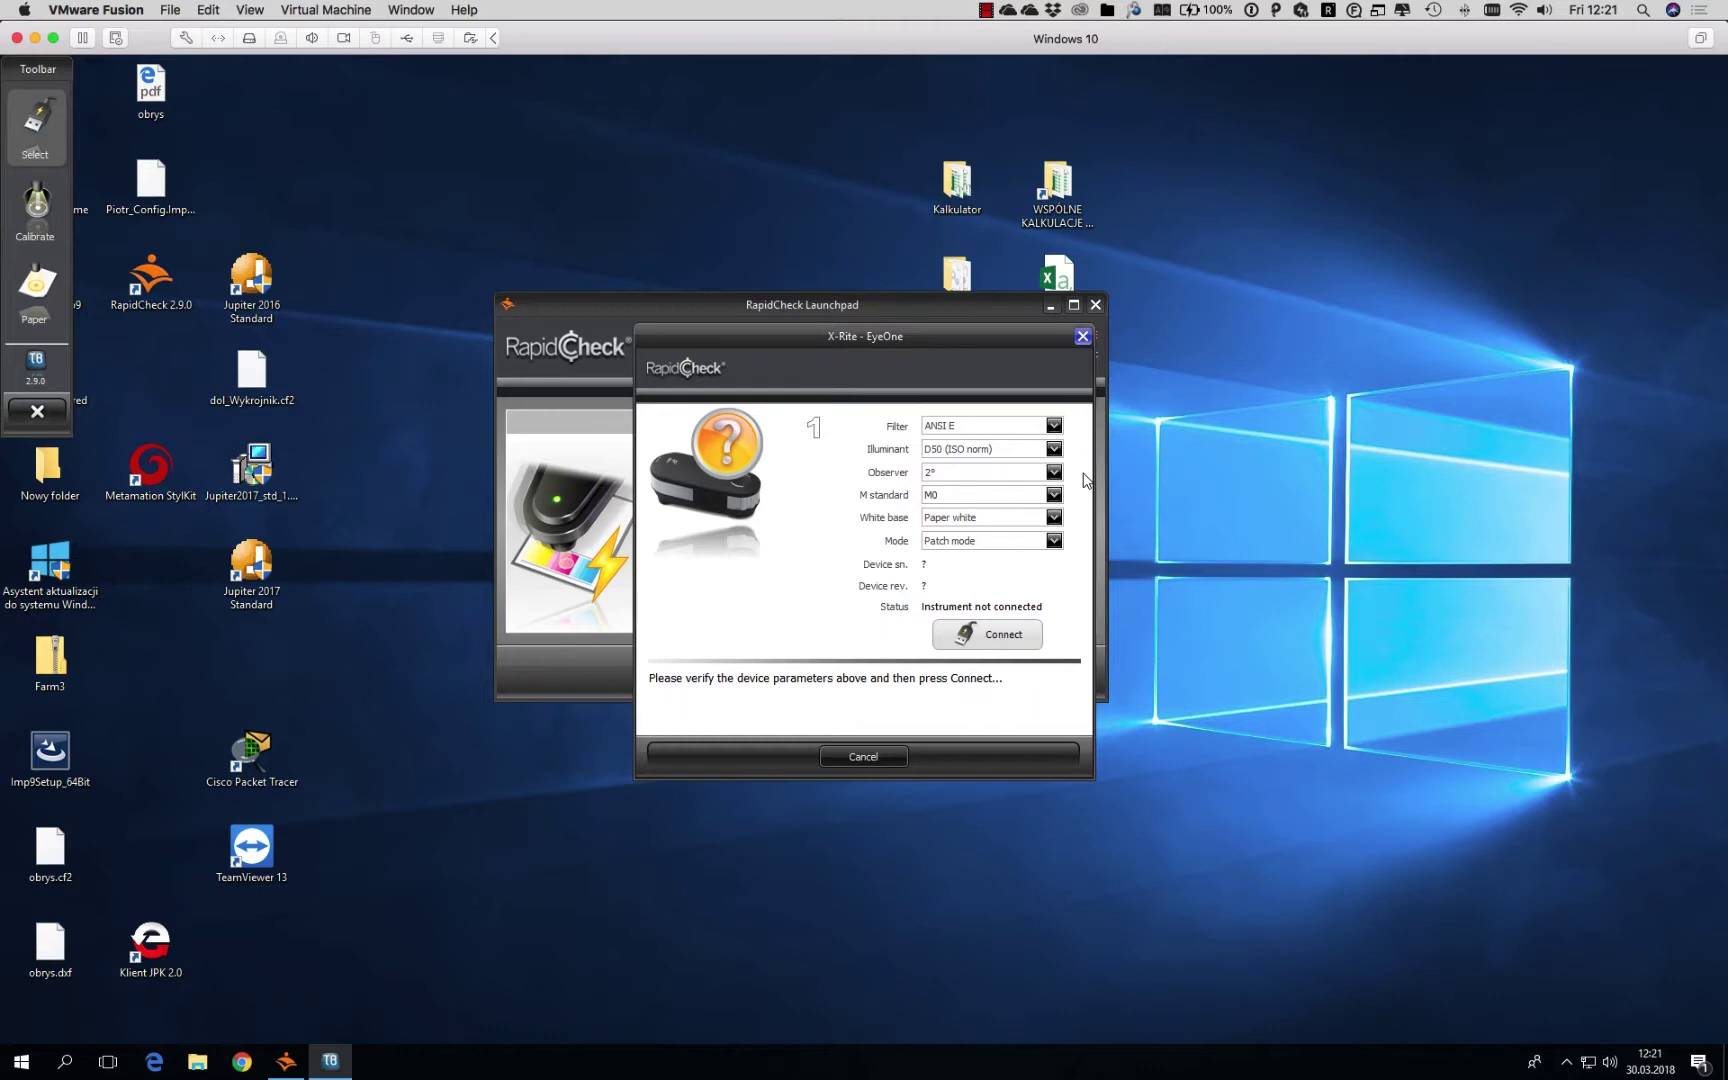
- Connect the EyeOne in Patch mode and calibrate it on its calibration plate
{"action": "left_click", "coordinate": [1055, 542]}
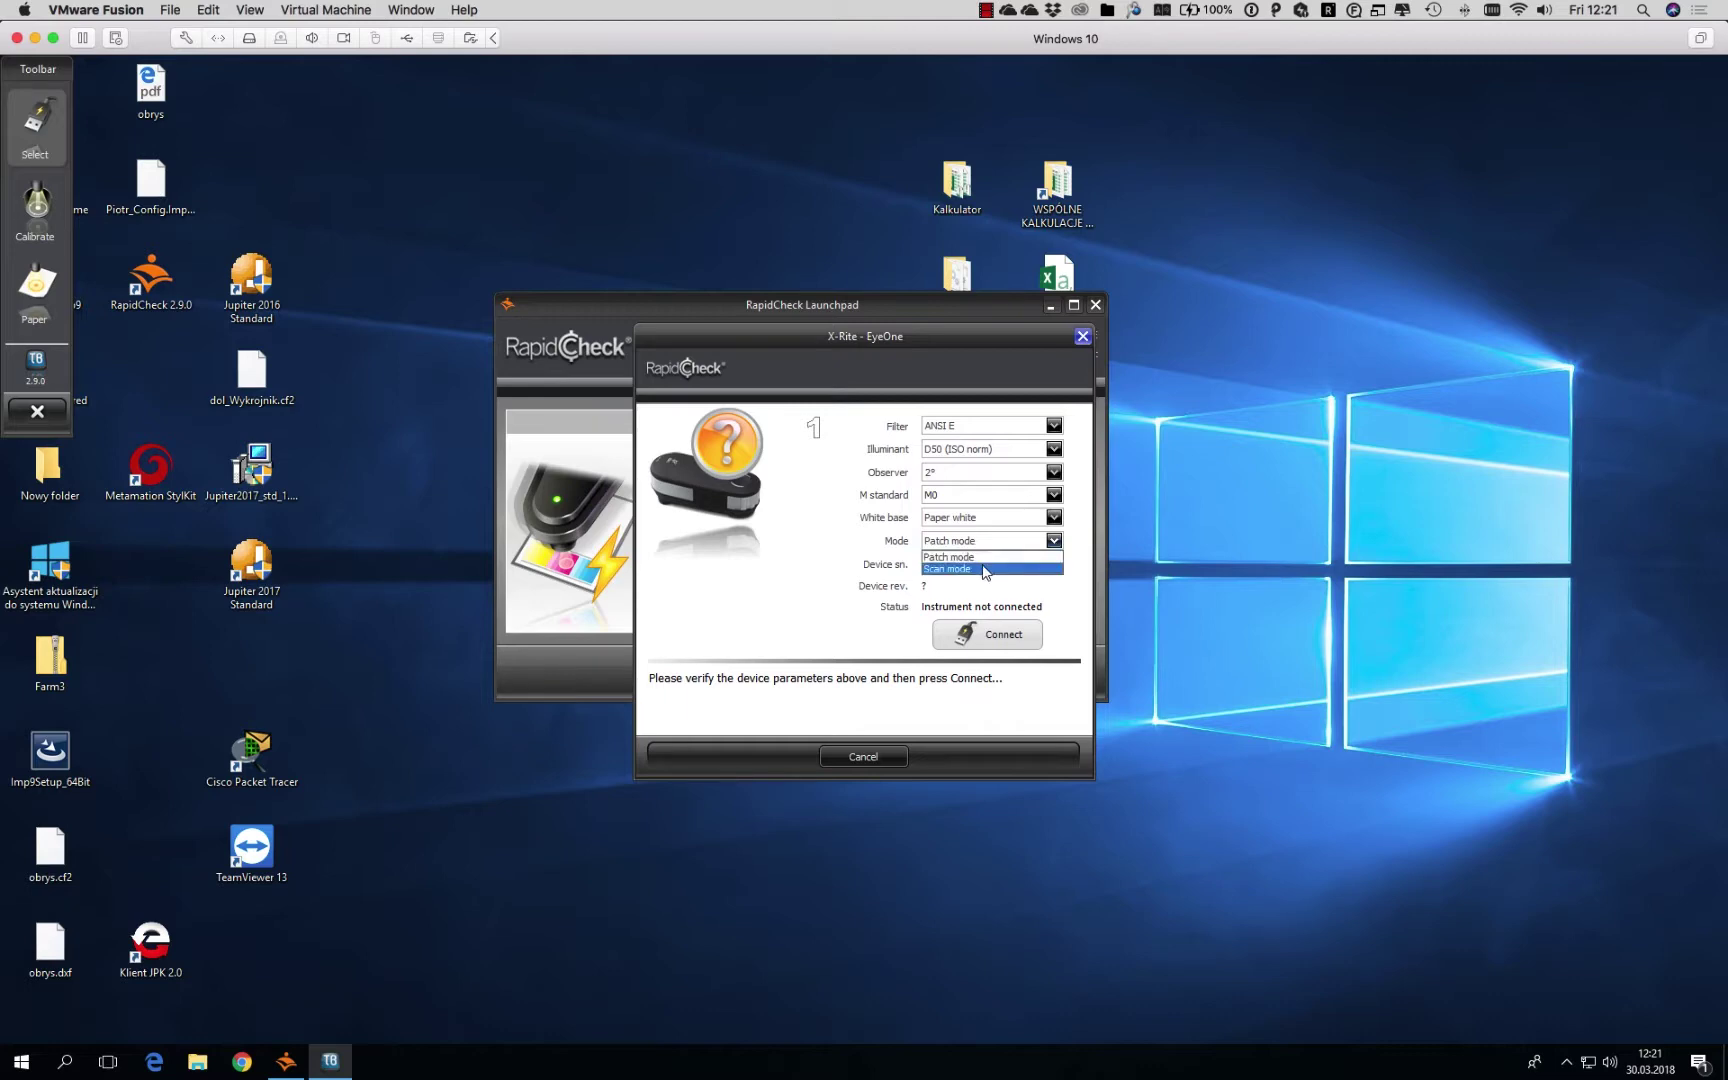
{"action": "left_click", "coordinate": [816, 515]}
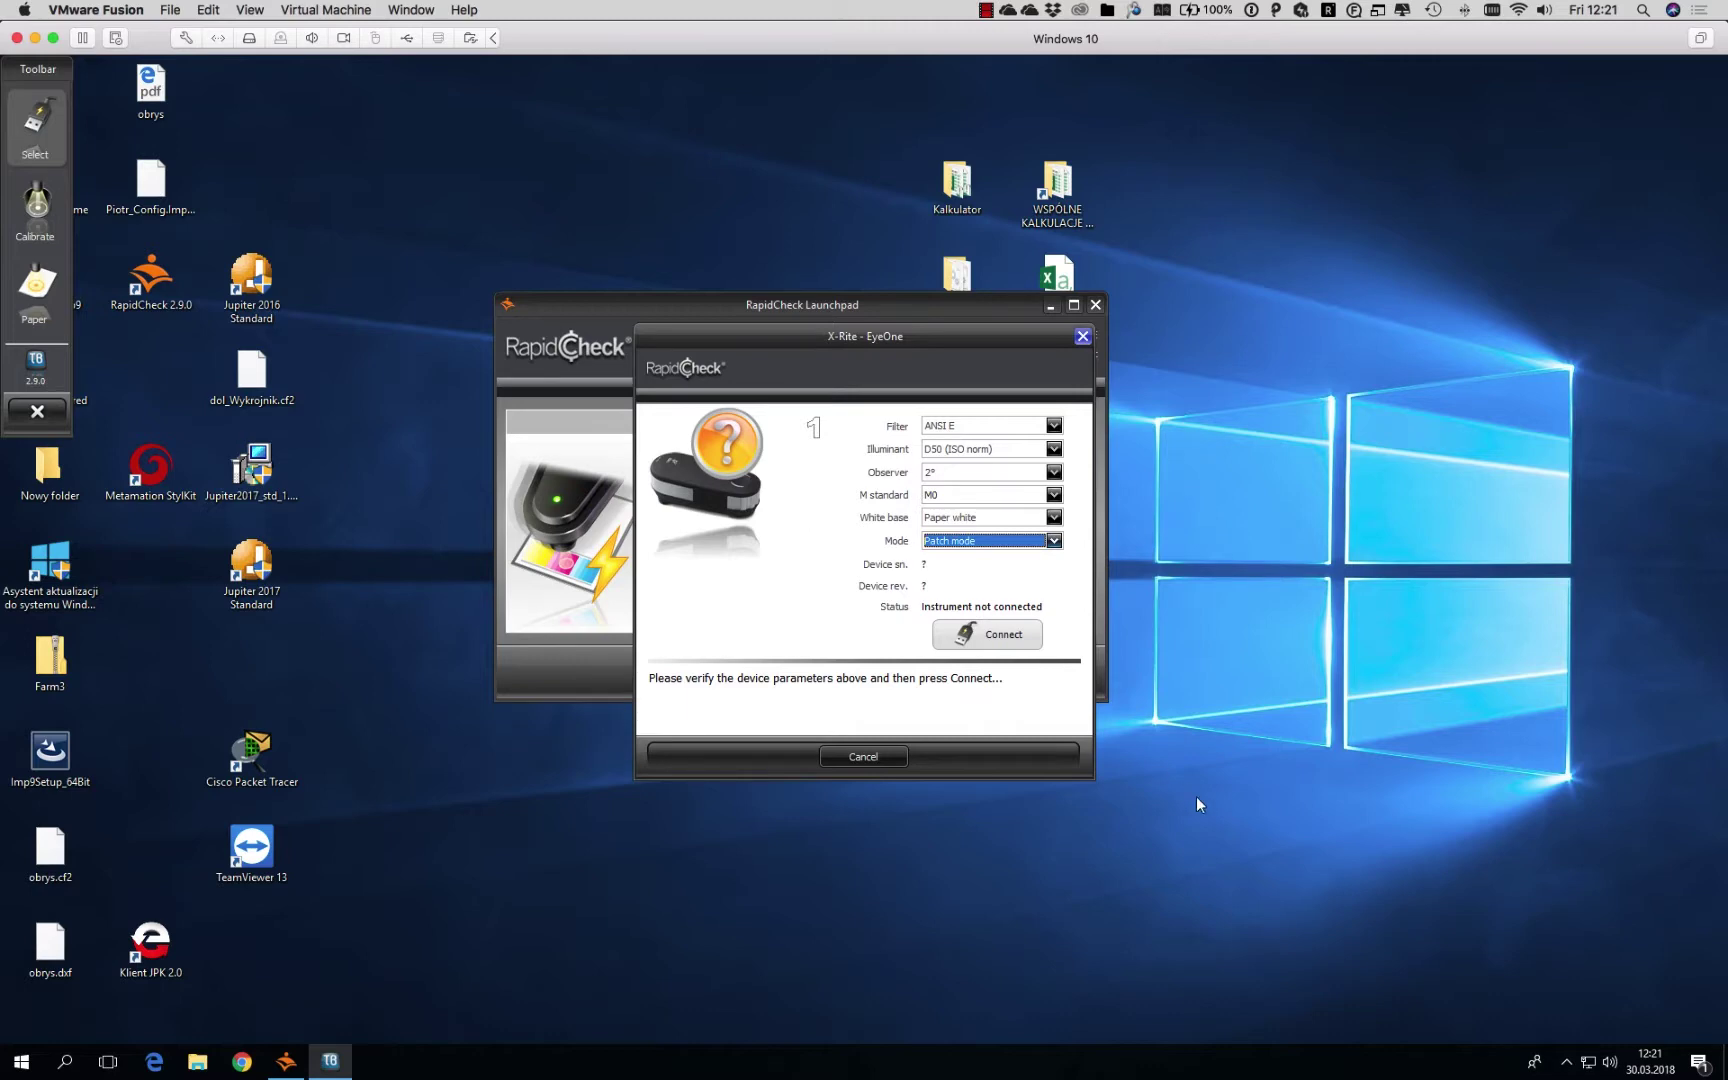
{"action": "left_click", "coordinate": [1006, 635]}
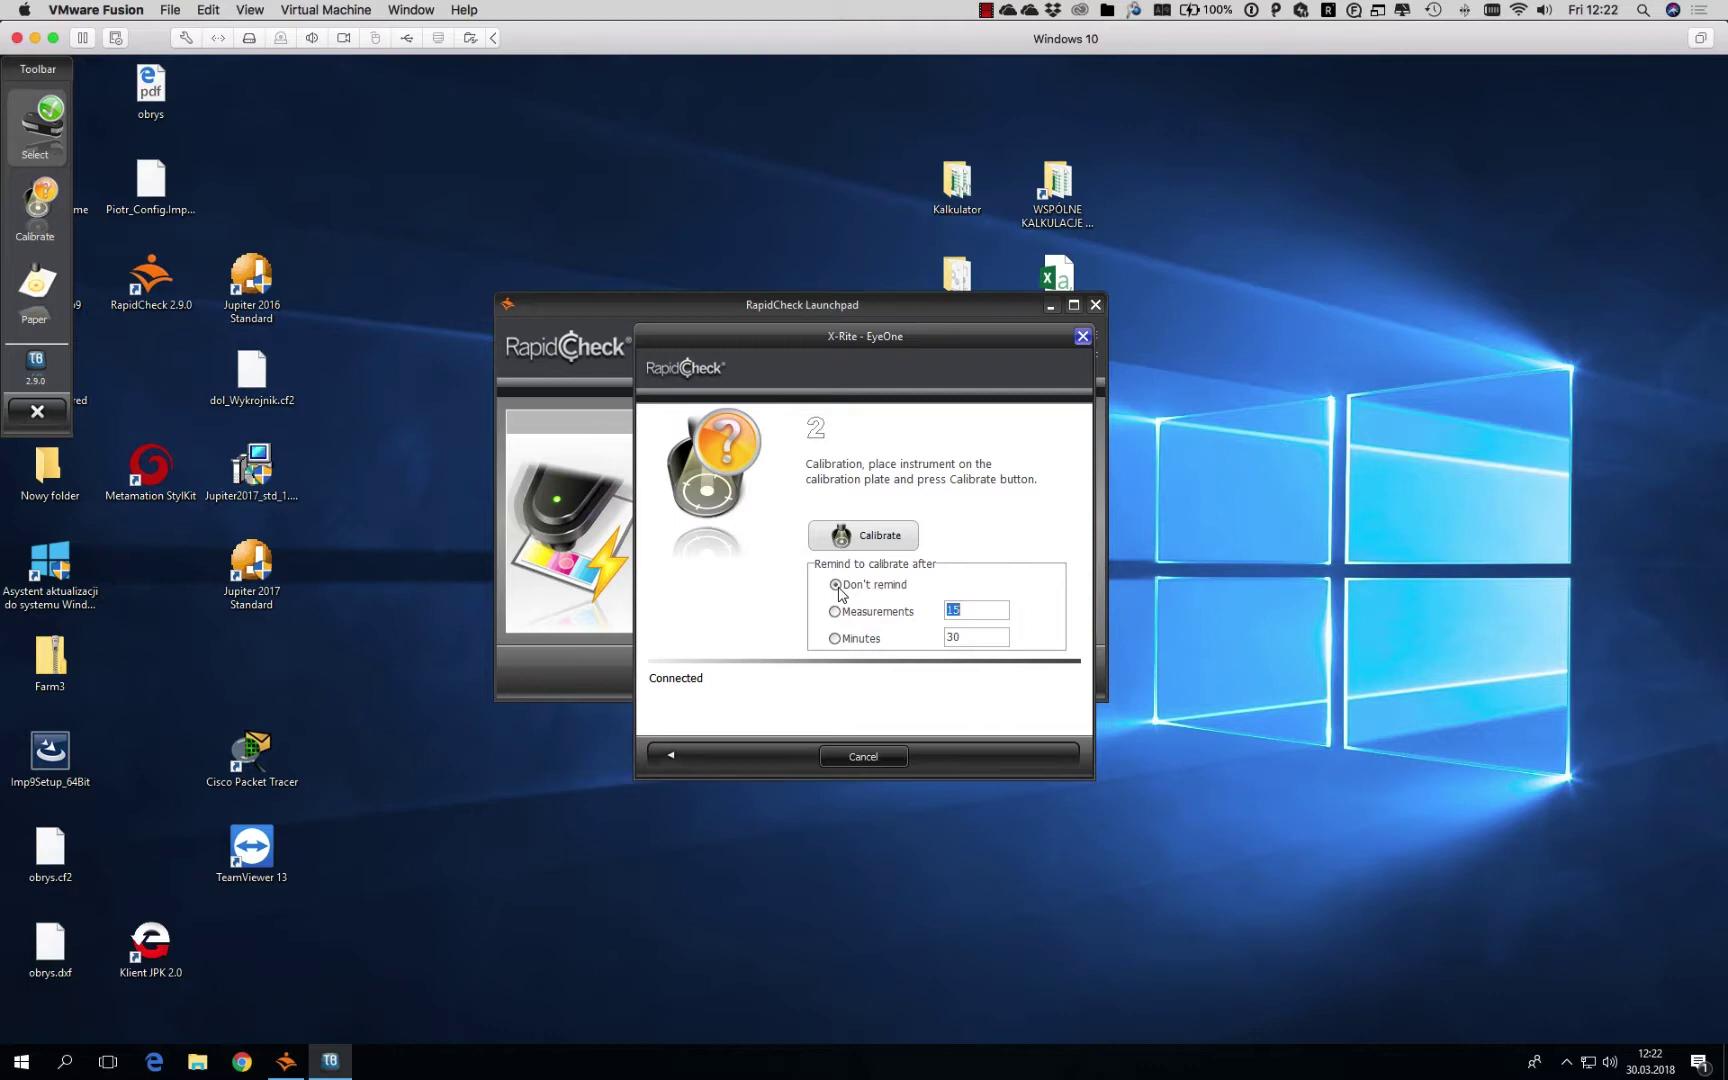
{"action": "left_click", "coordinate": [866, 533]}
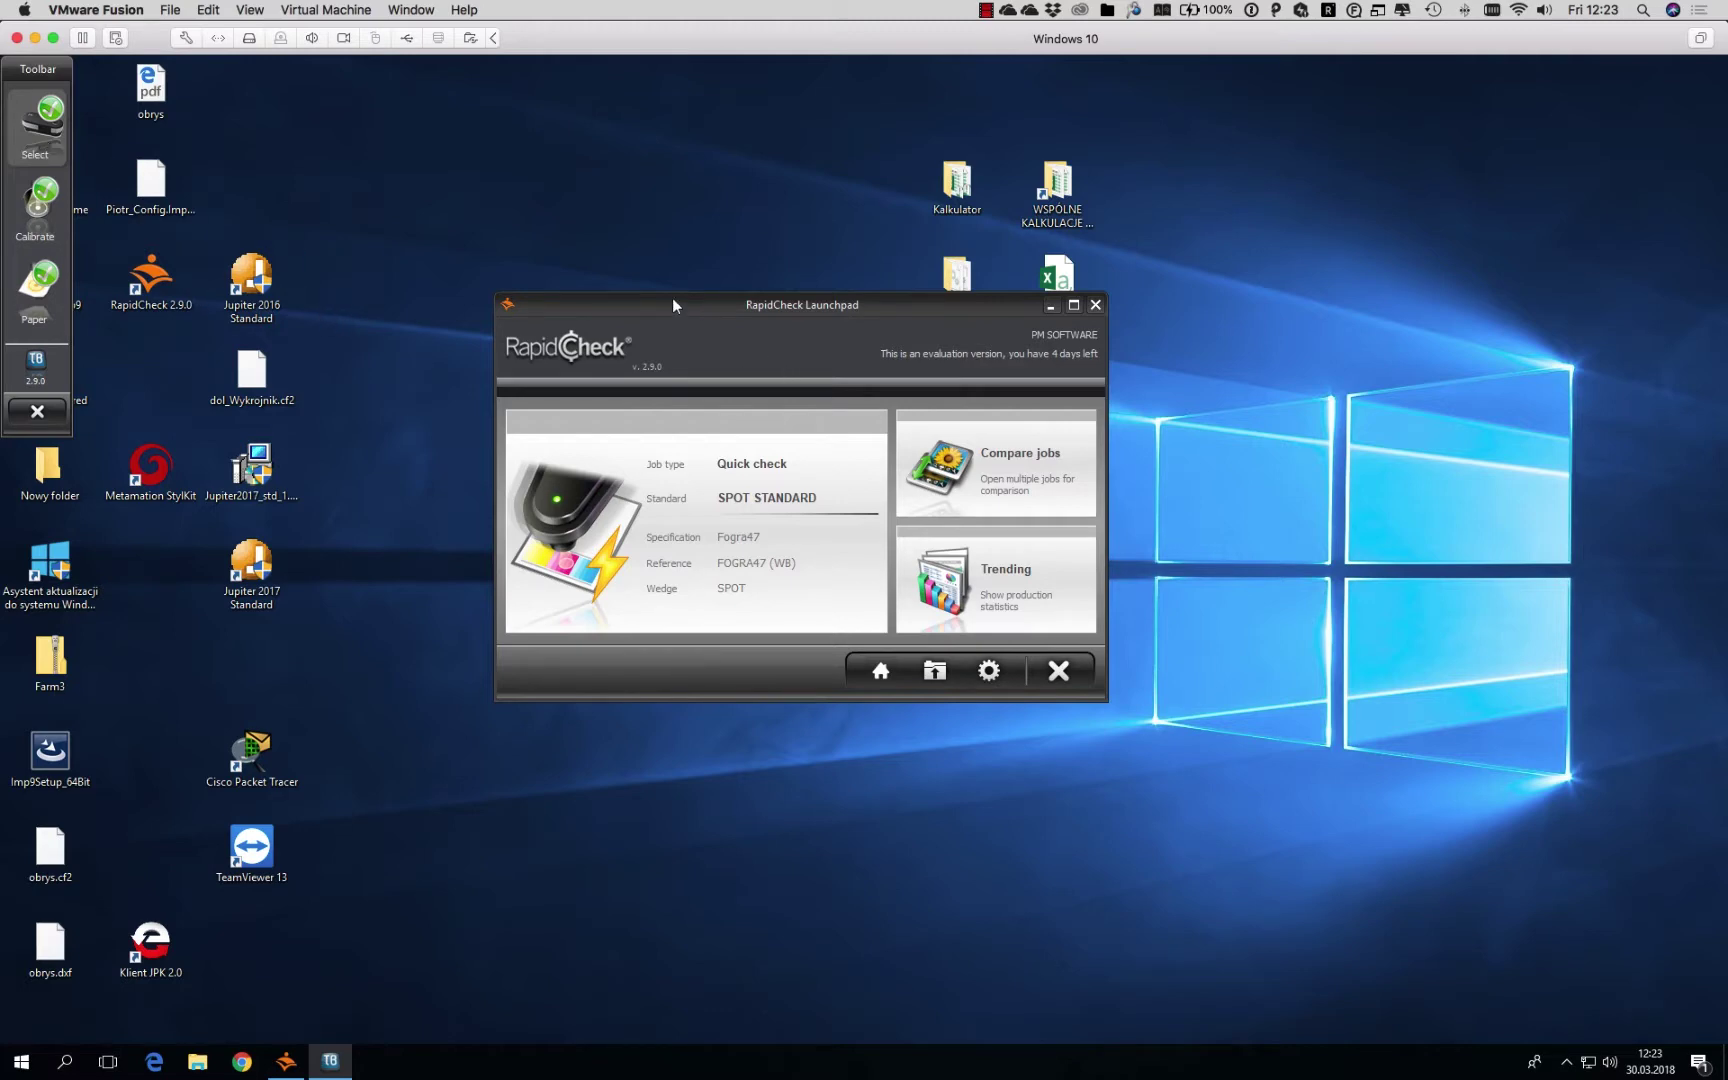
- Switch the job type to Full check and move the launchpad window slightly up
{"action": "left_click", "coordinate": [763, 468]}
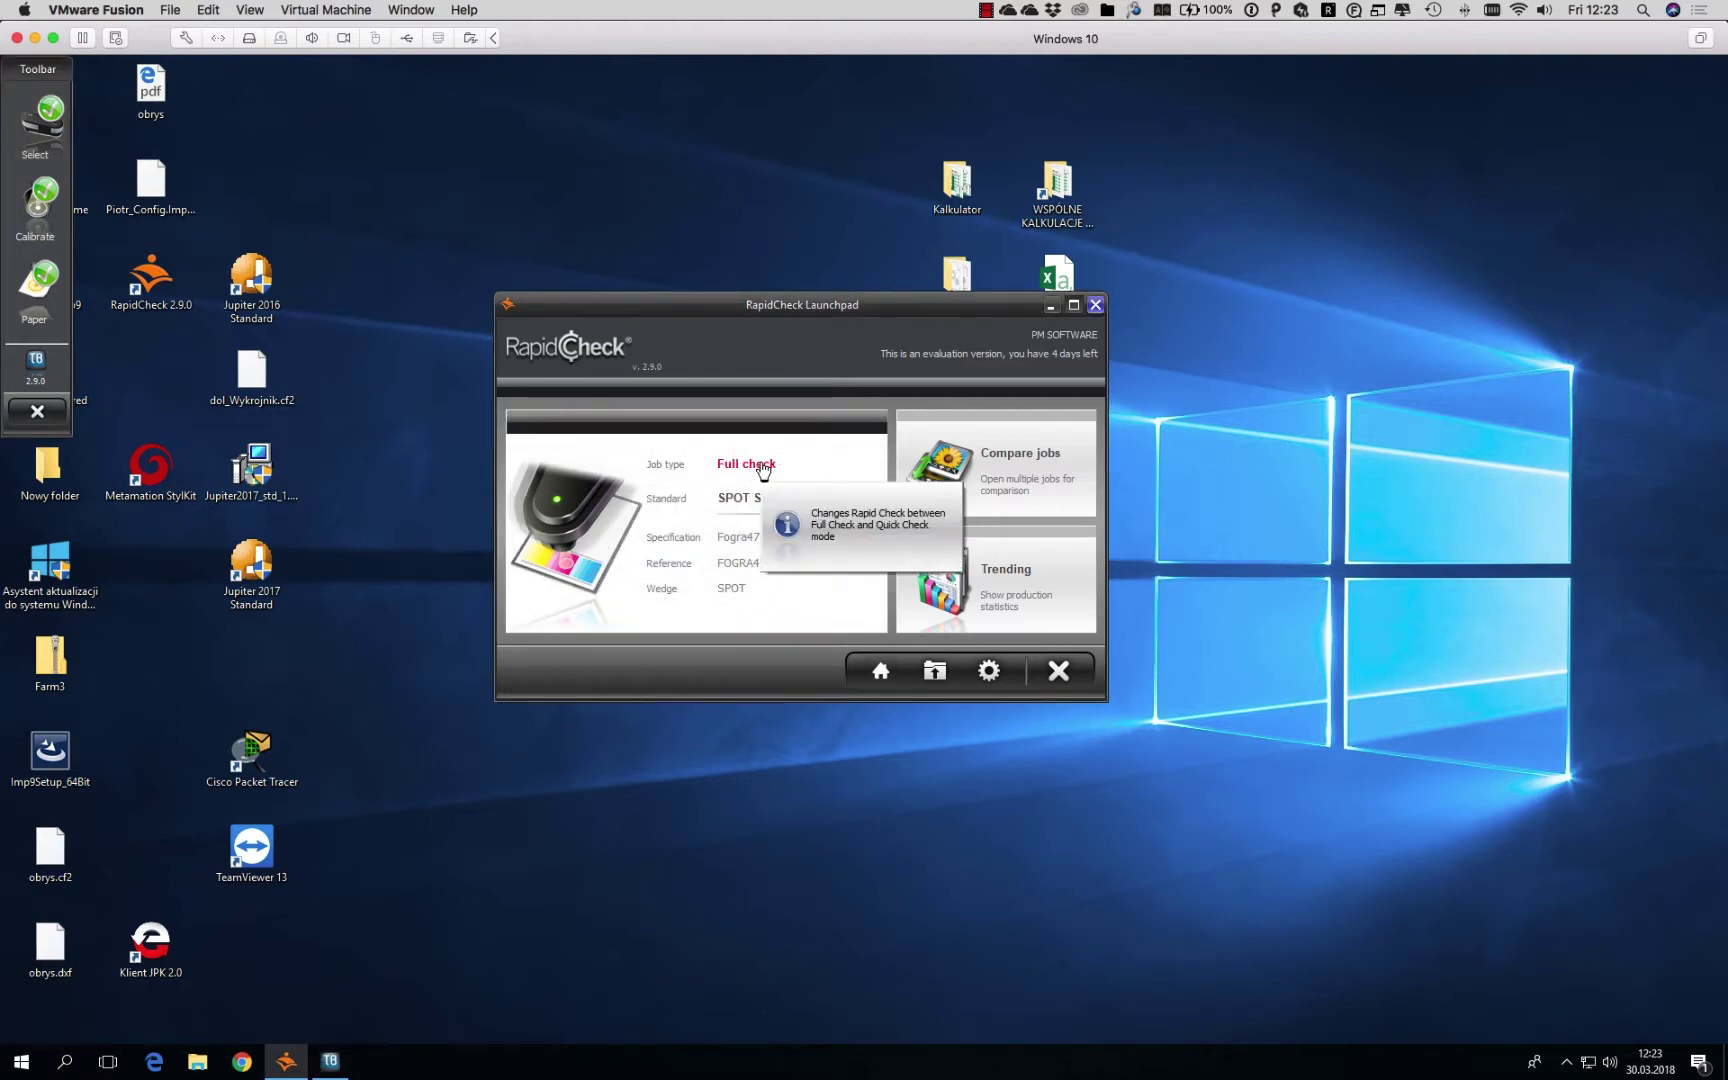
{"action": "left_click", "coordinate": [763, 468]}
{"action": "left_click", "coordinate": [763, 466]}
{"action": "left_click", "coordinate": [763, 466]}
{"action": "left_click", "coordinate": [763, 466]}
{"action": "left_click_drag", "start_coordinate": [791, 309], "coordinate": [763, 248]}
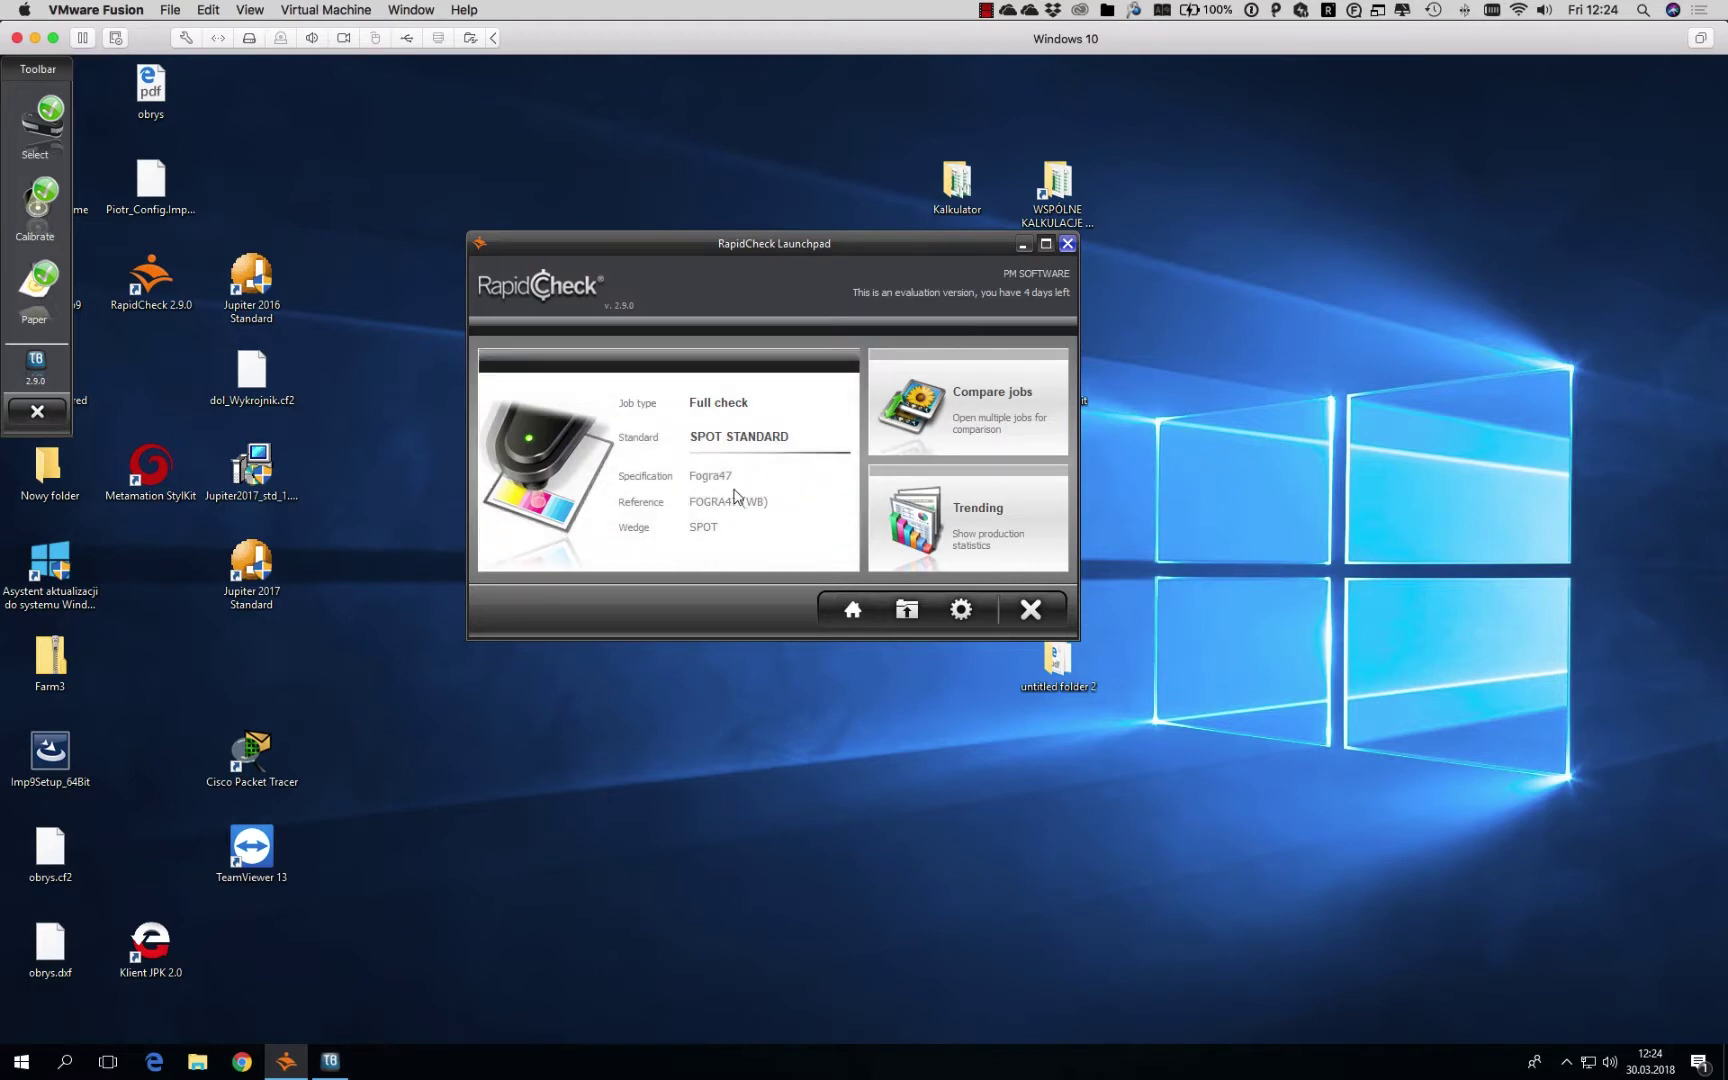
- Start a full check job and browse the library colors available for the first spot color
{"action": "left_click", "coordinate": [590, 460]}
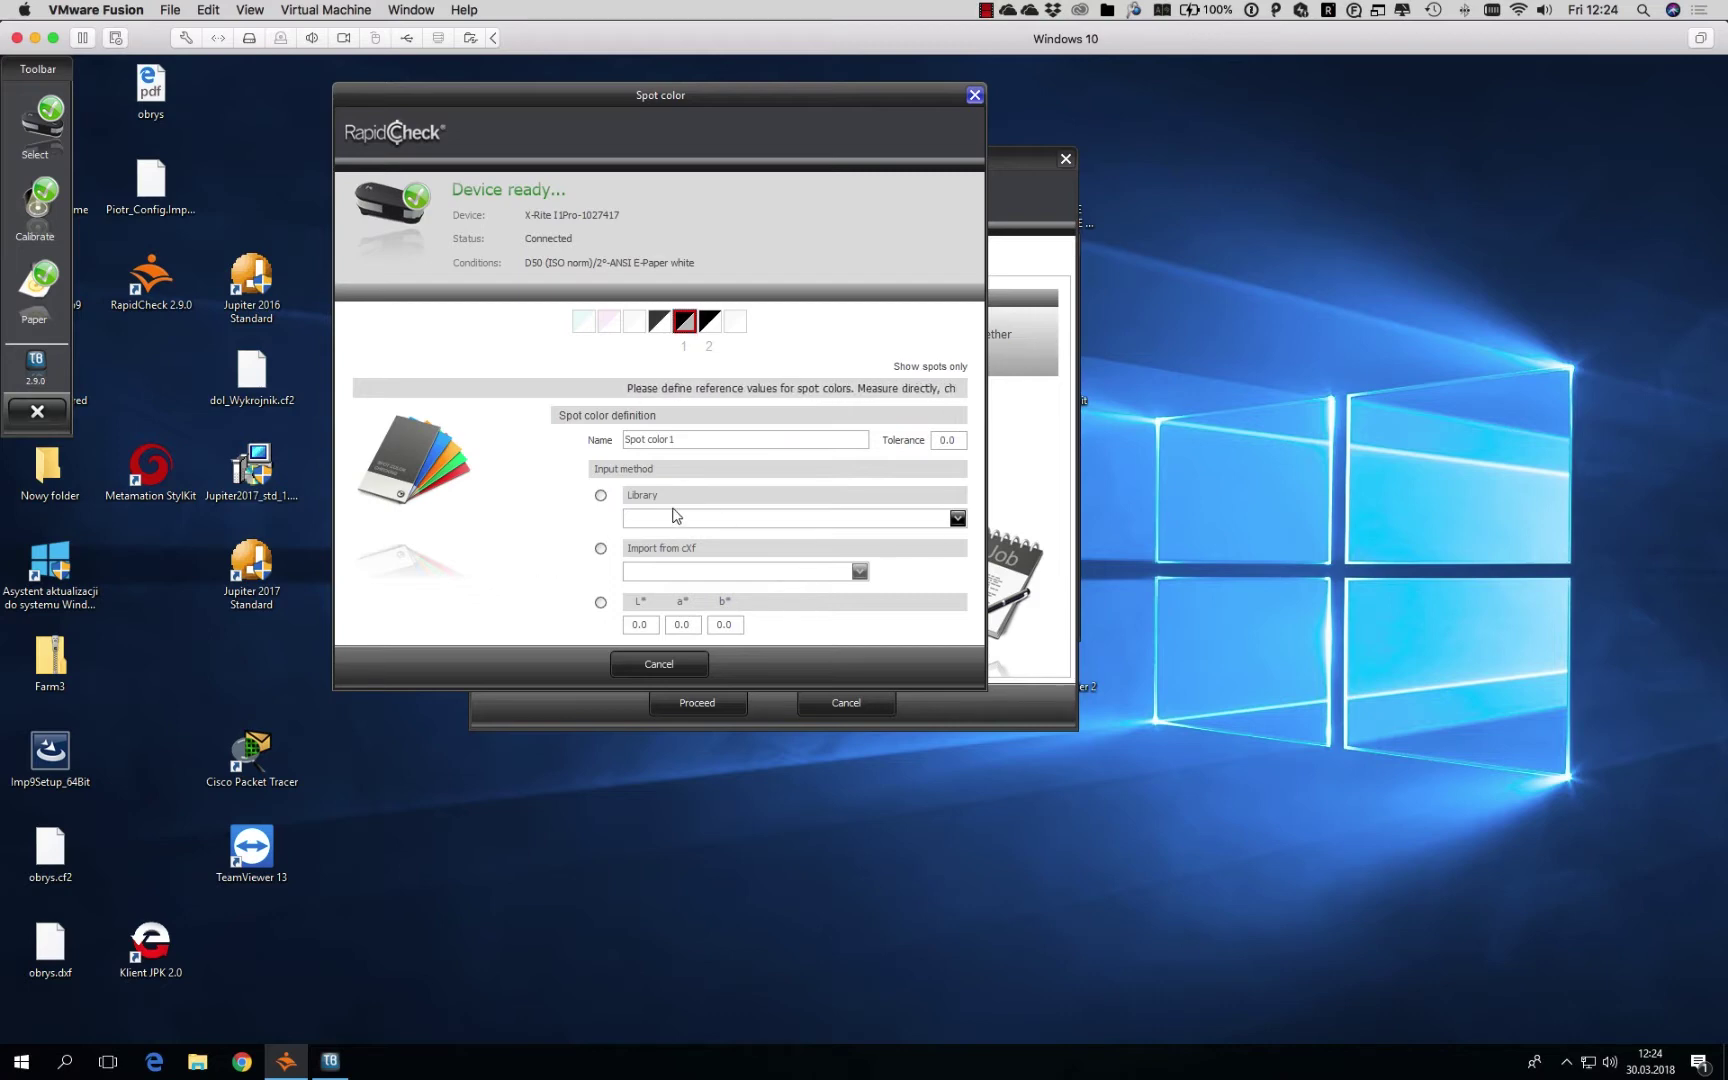
{"action": "left_click", "coordinate": [957, 518]}
{"action": "scroll", "coordinate": [960, 560], "scroll_direction": "down", "scroll_amount": 3}
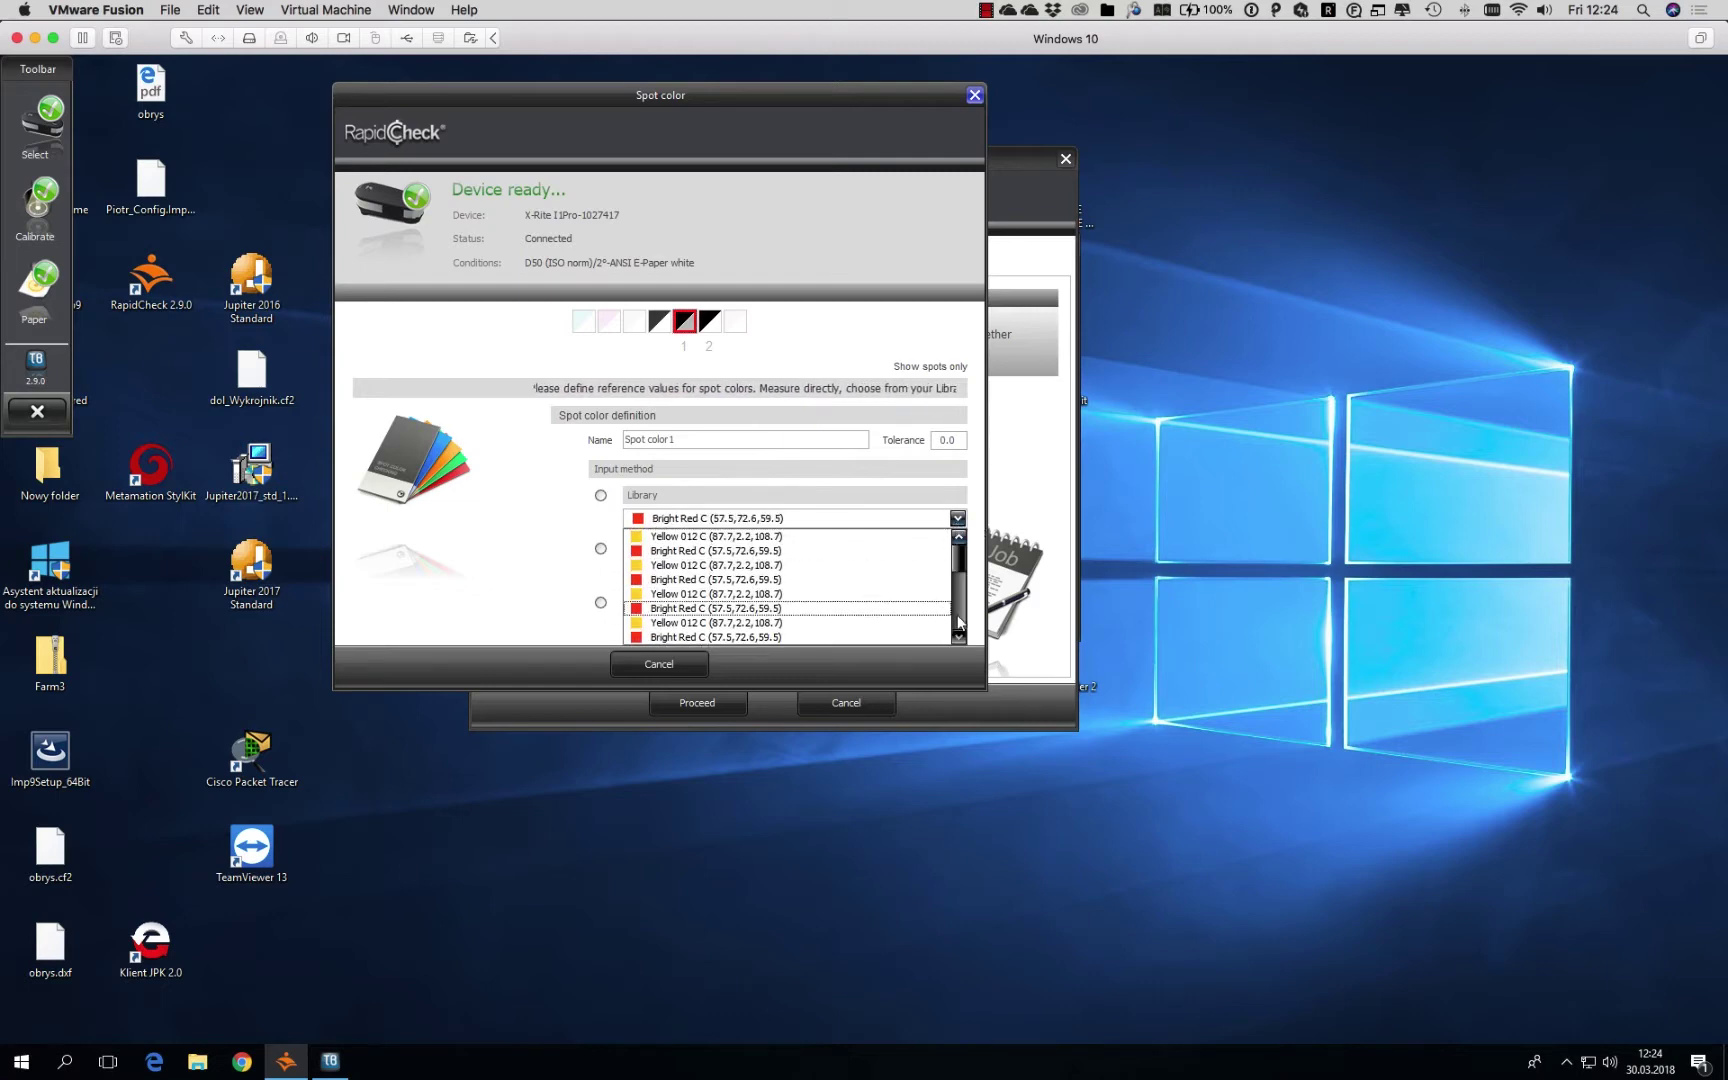
{"action": "scroll", "coordinate": [963, 596], "scroll_direction": "down", "scroll_amount": 2}
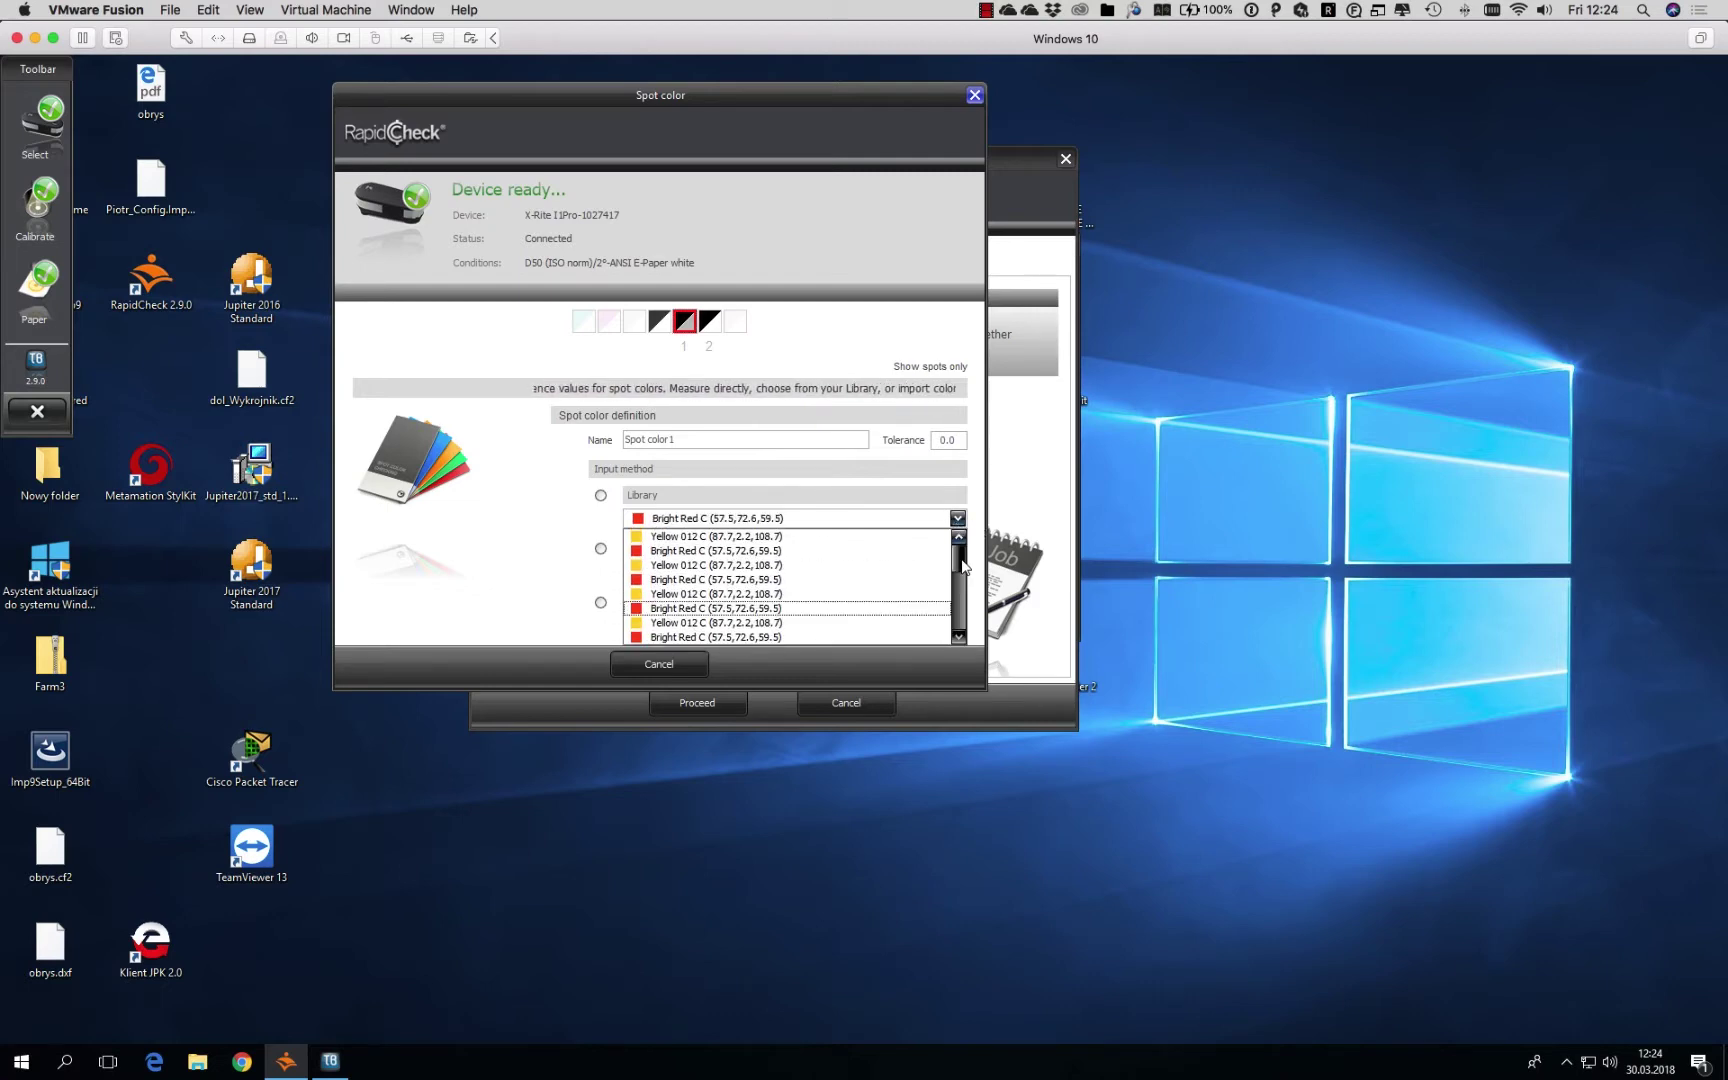
{"action": "left_click", "coordinate": [540, 551]}
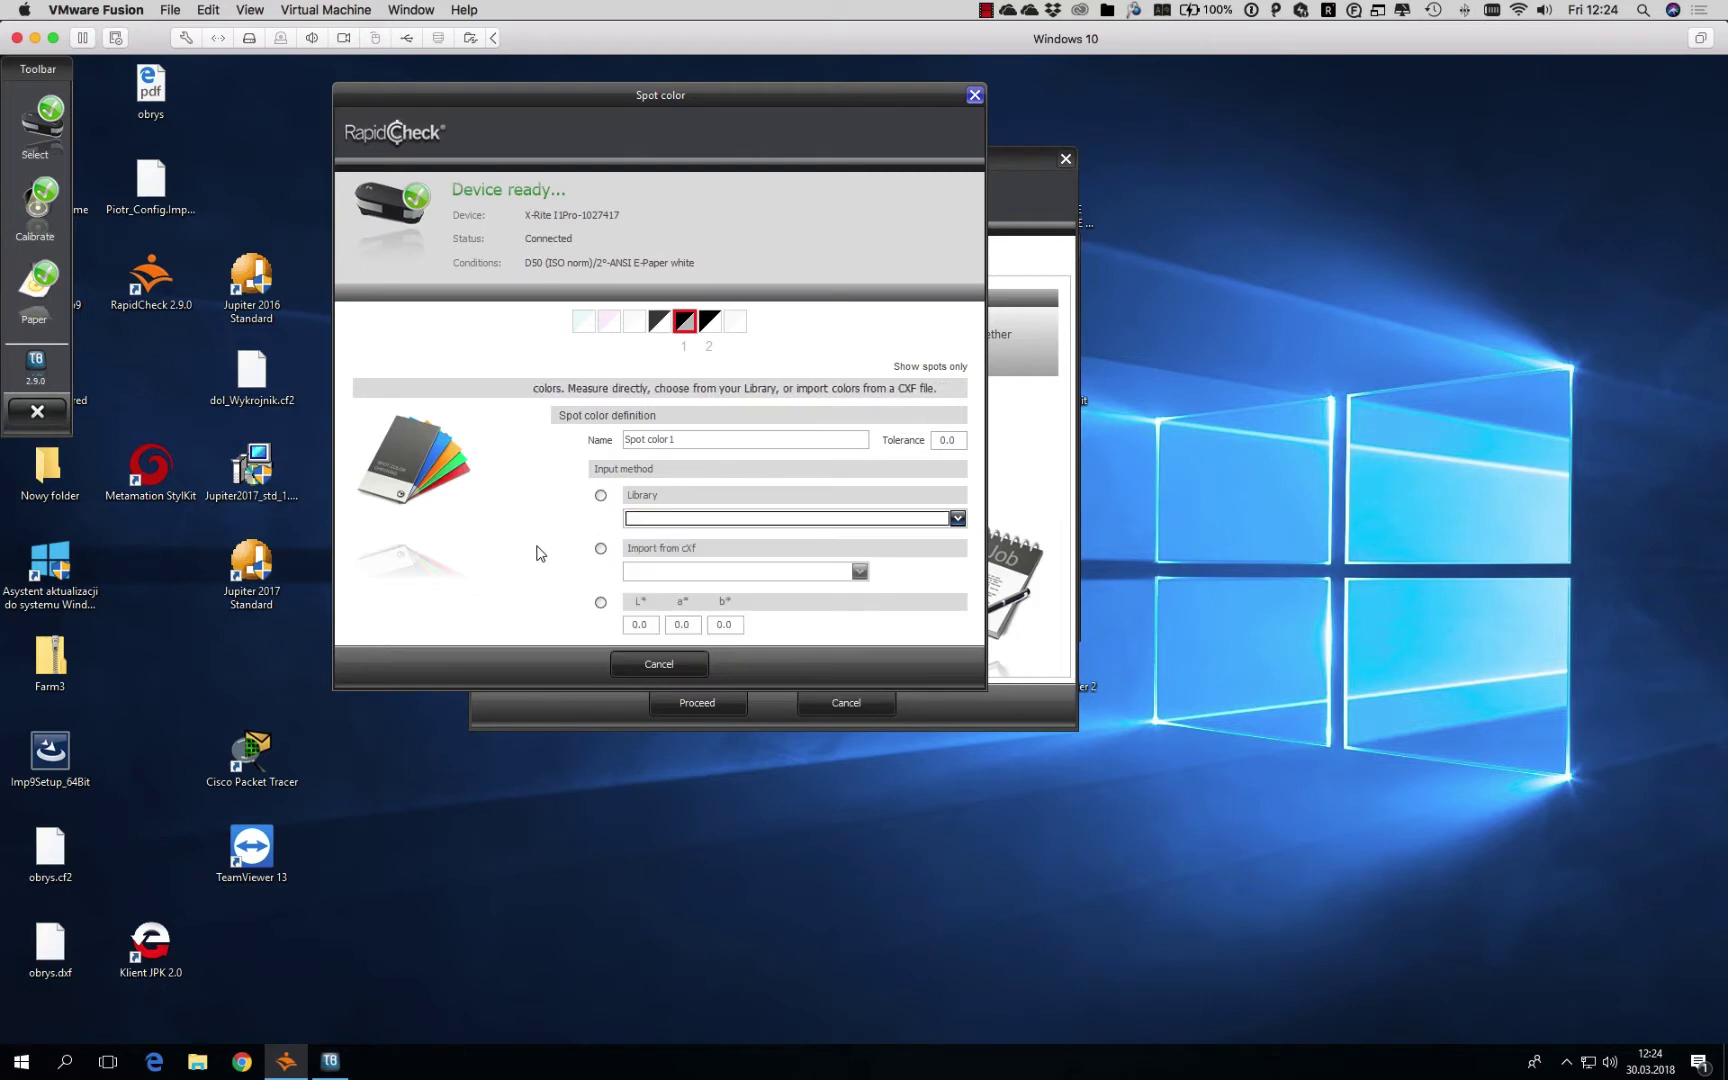
- Load a CxF color file and assign its Yellow 012 C to the first spot color
{"action": "left_click", "coordinate": [659, 556]}
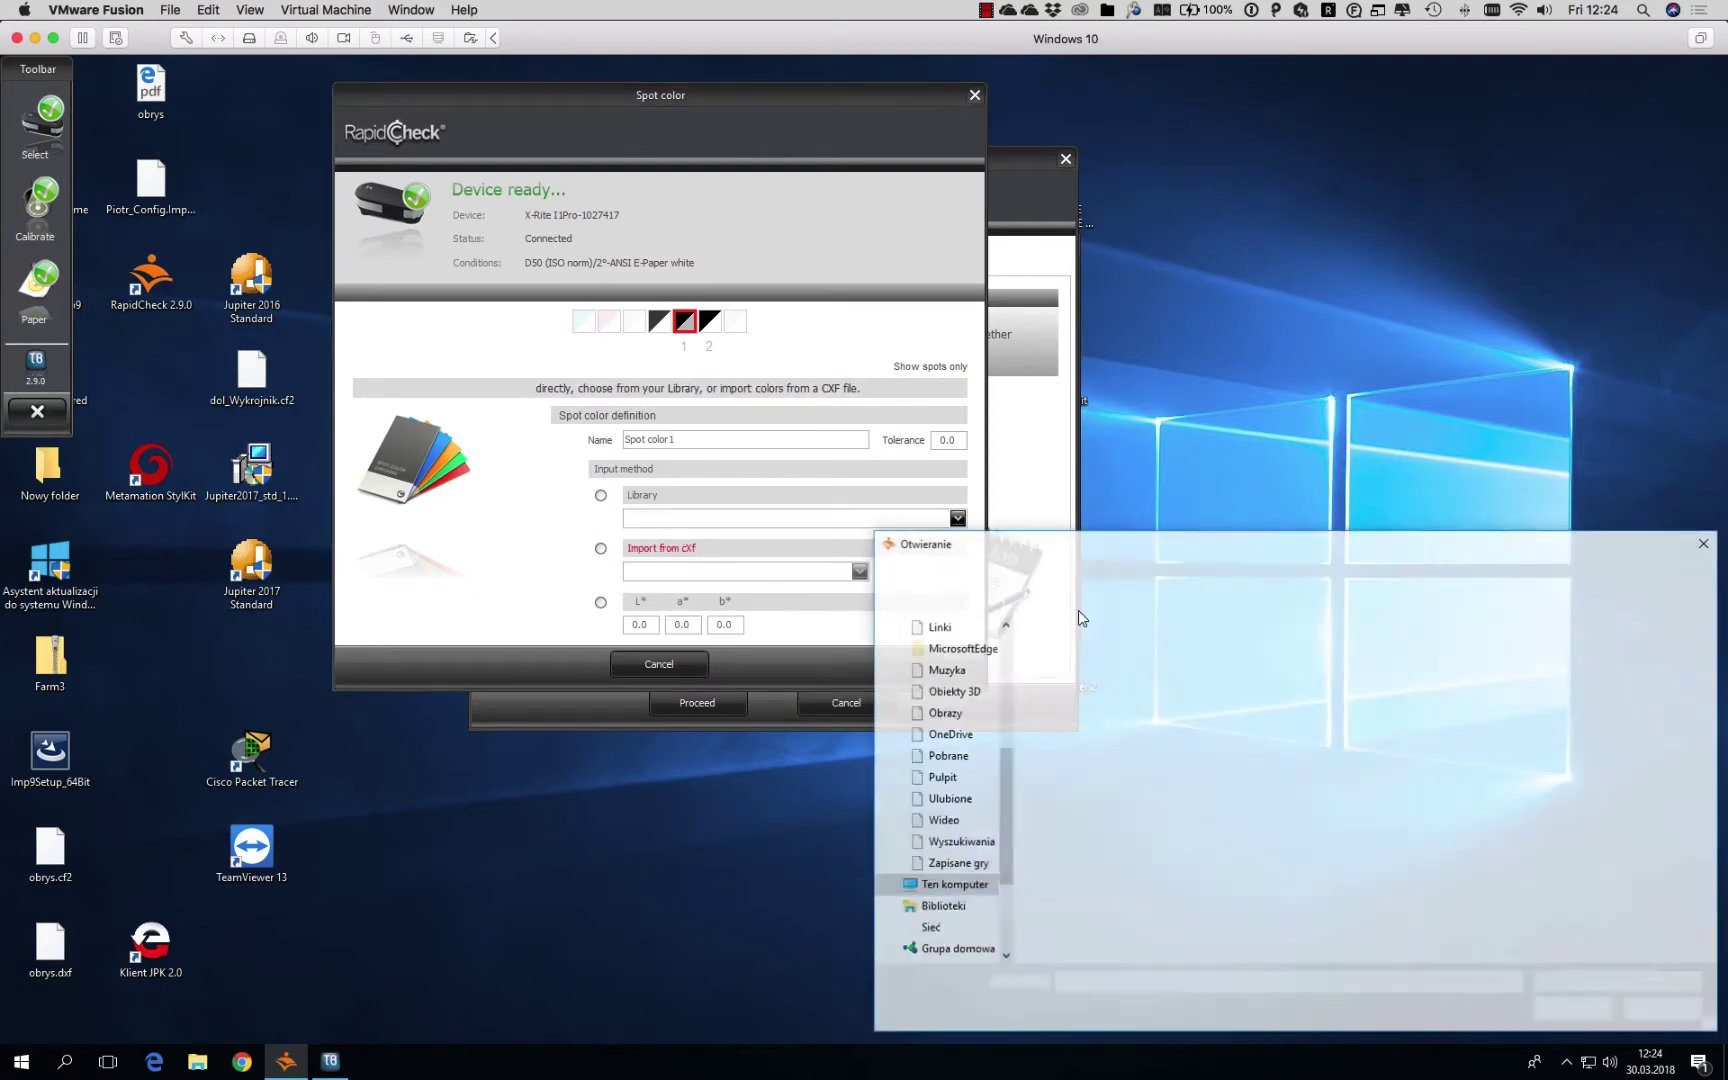
{"action": "left_click", "coordinate": [1057, 712]}
{"action": "double_click", "coordinate": [1057, 712]}
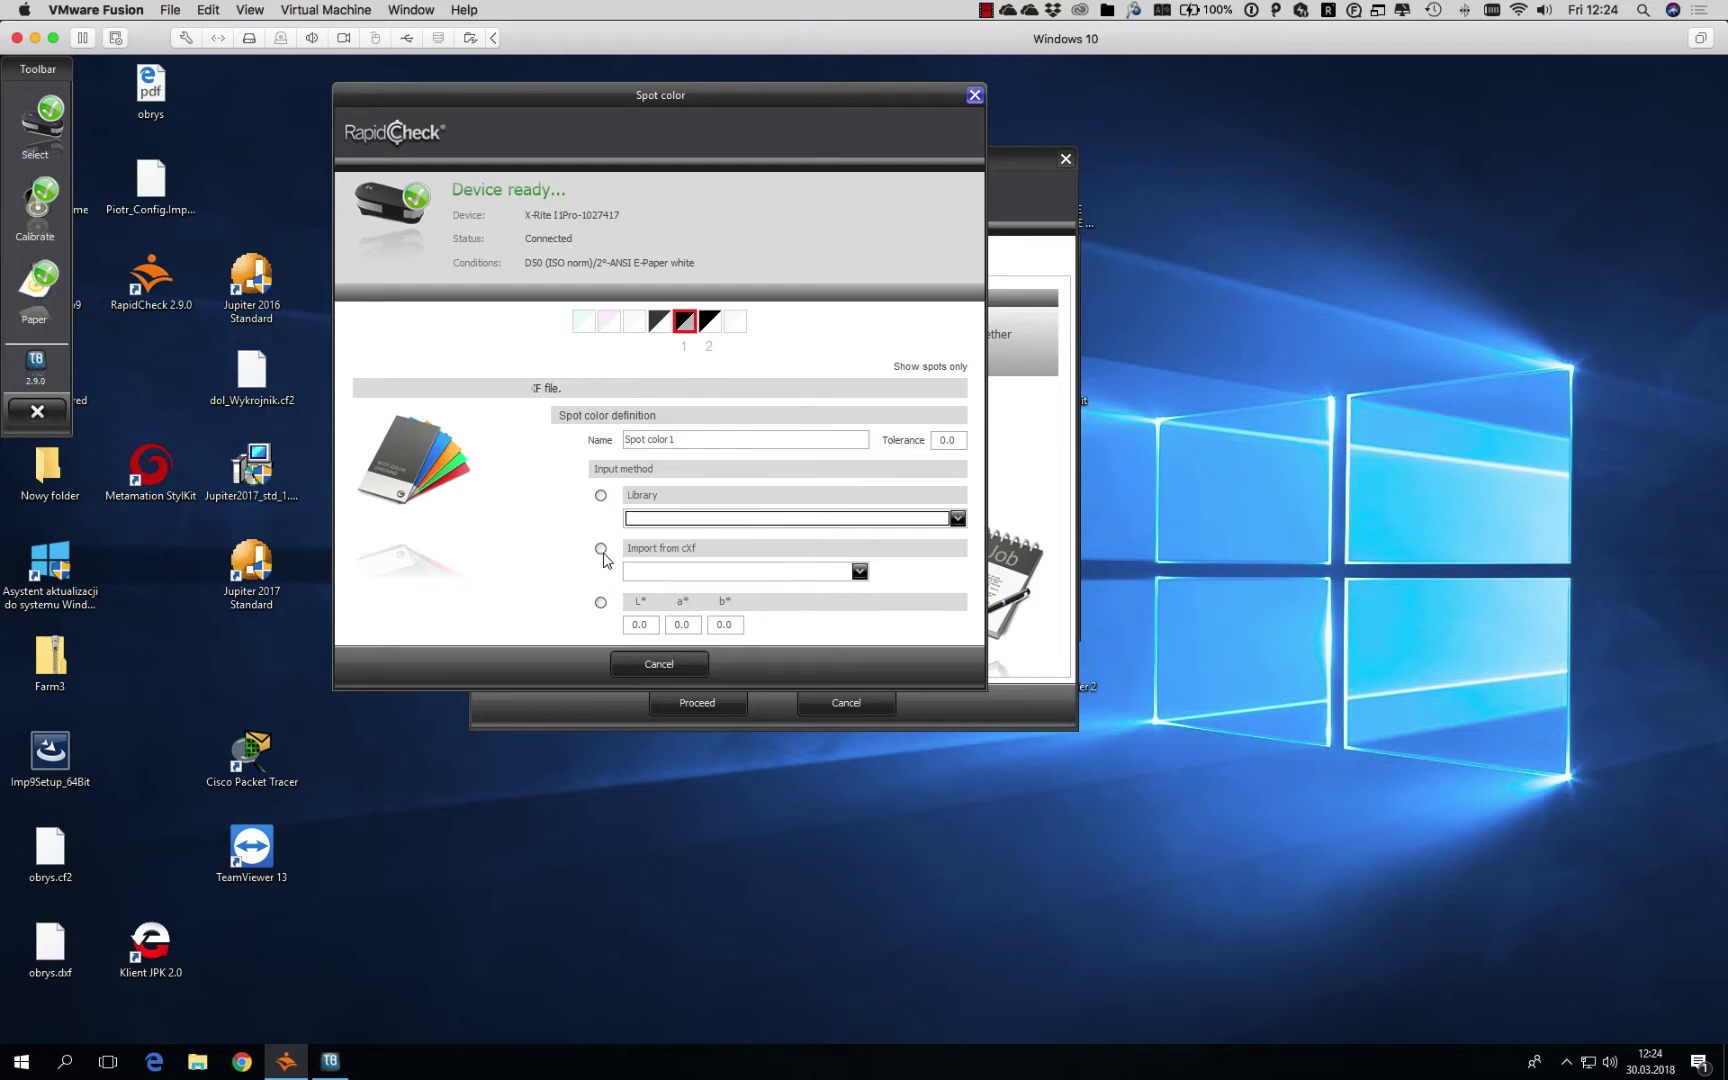
{"action": "left_click", "coordinate": [601, 549]}
{"action": "left_click", "coordinate": [862, 575]}
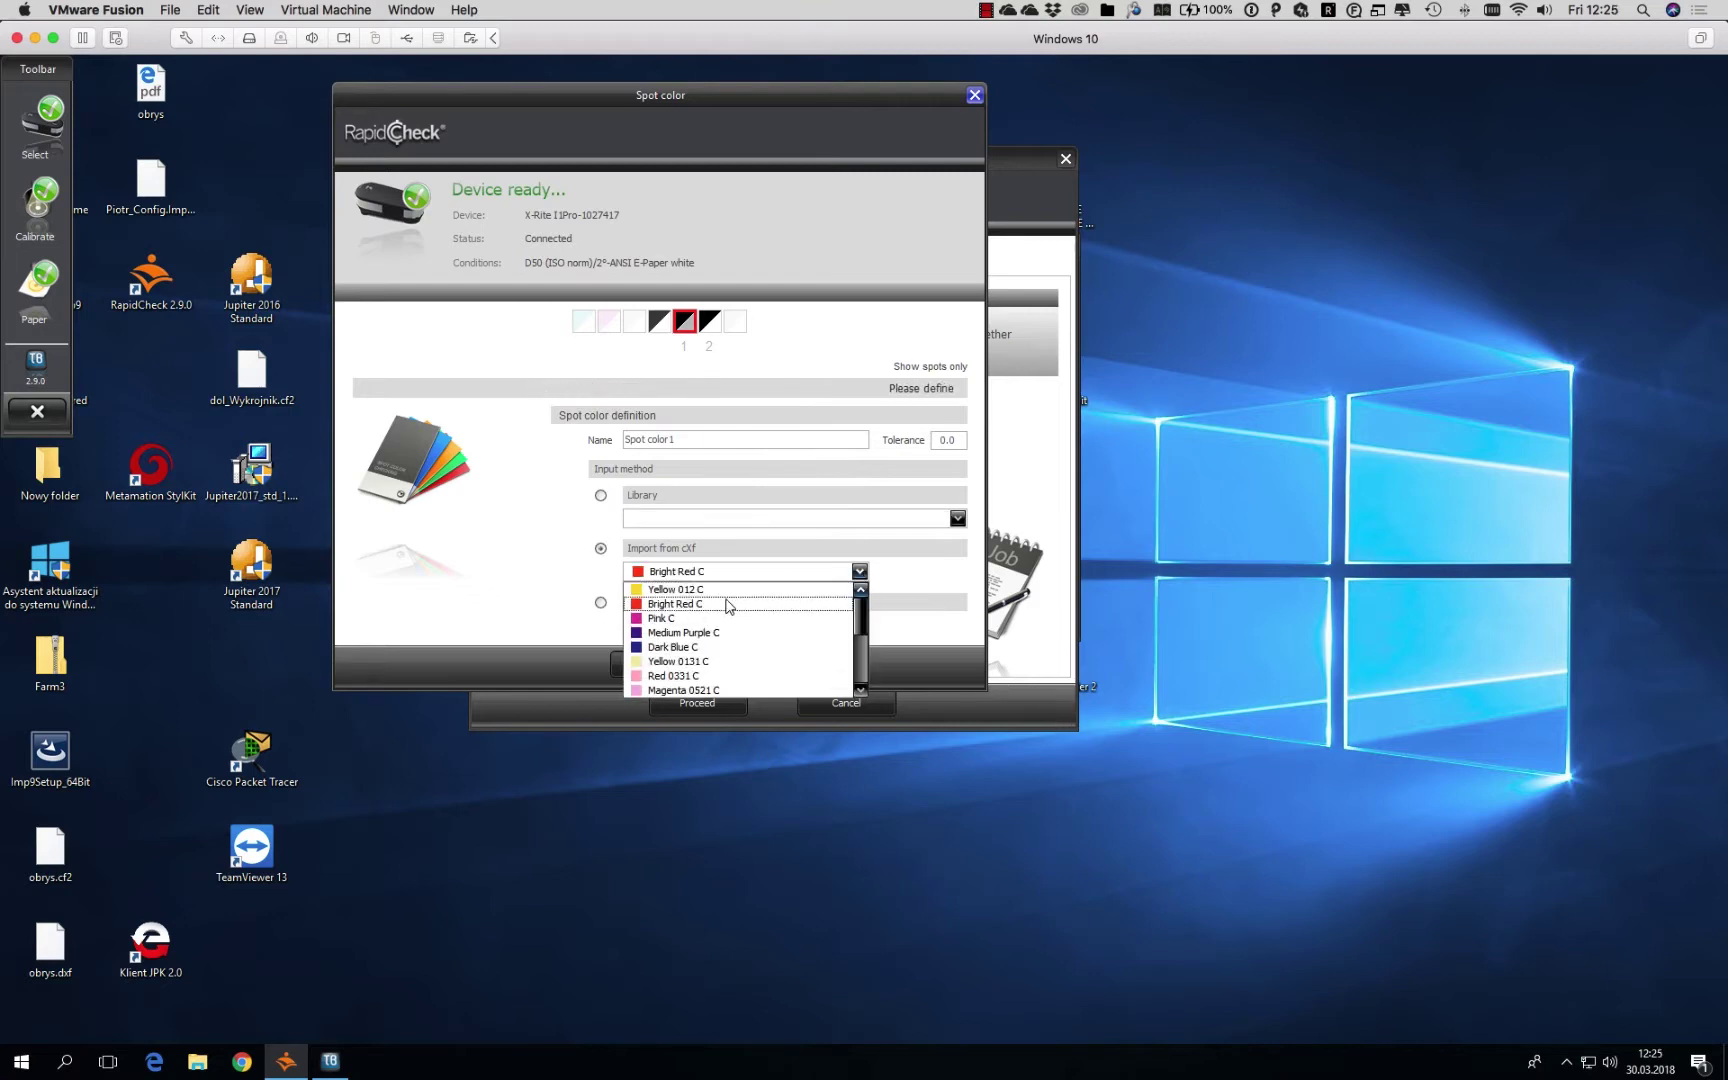
{"action": "left_click", "coordinate": [720, 582]}
- Assign Bright Red C from the CxF colors to the second spot color and confirm the spot color definitions
{"action": "left_click", "coordinate": [709, 321]}
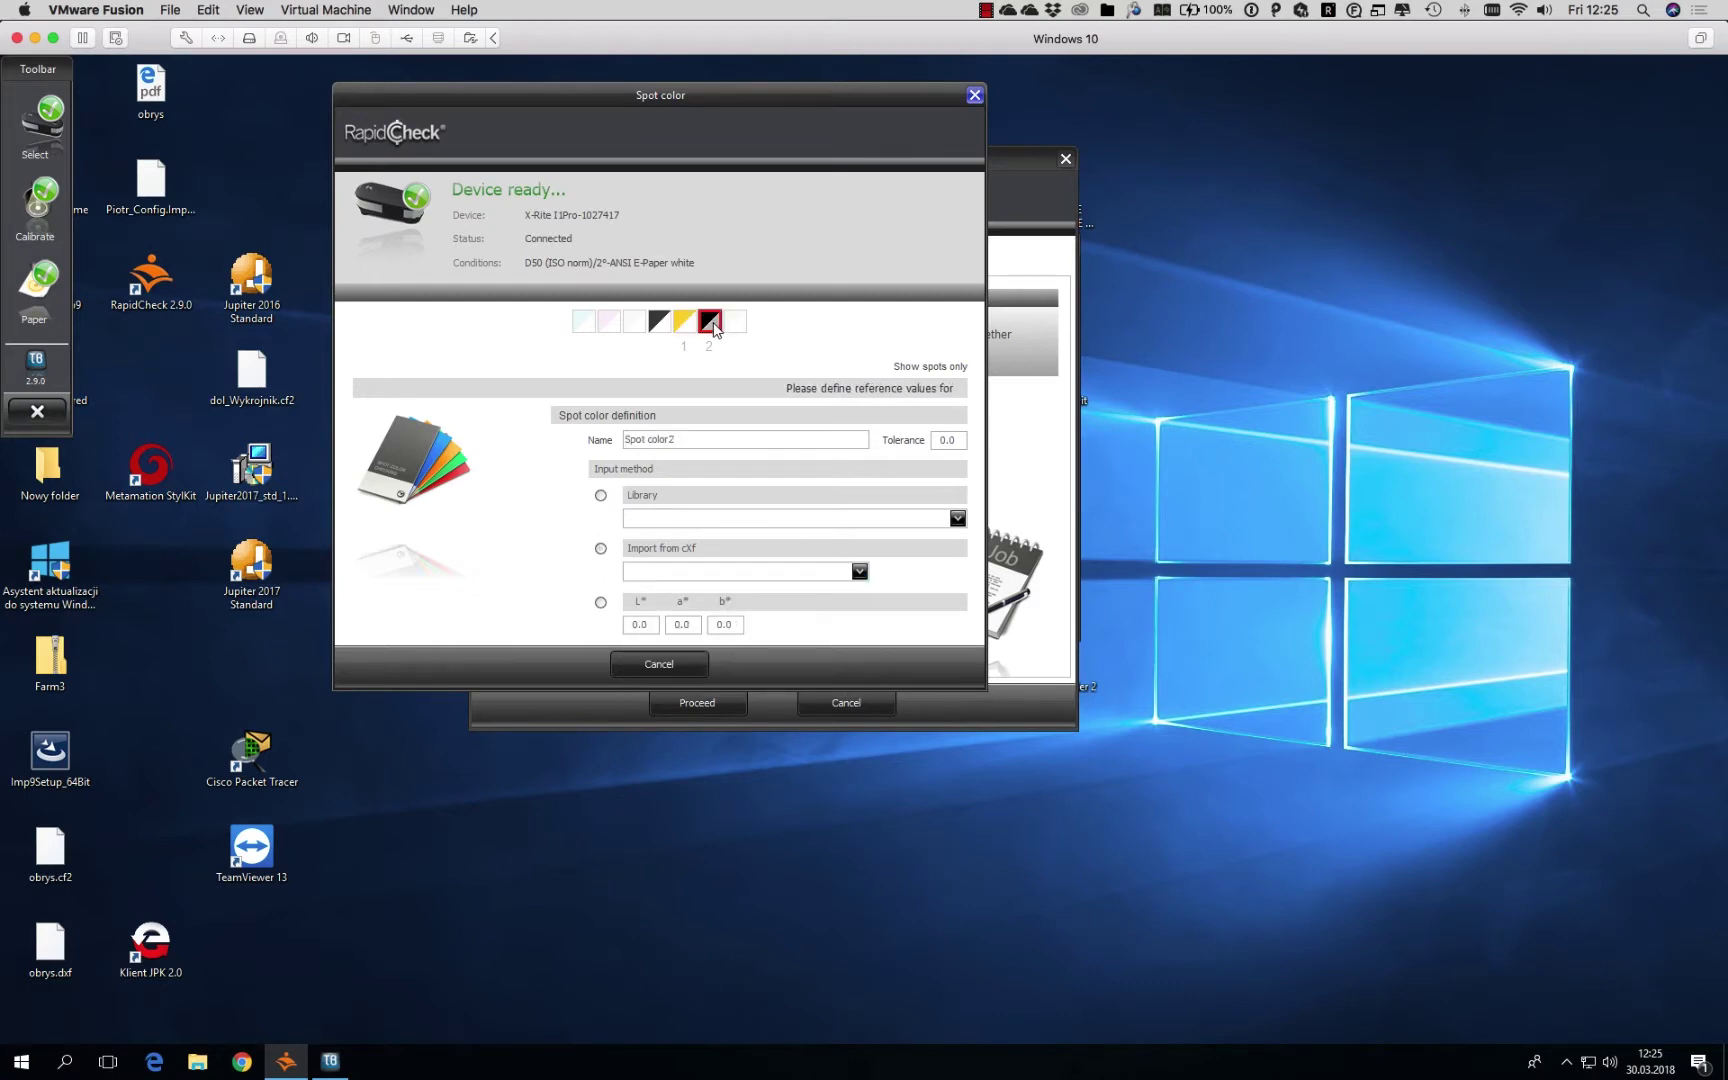
{"action": "left_click", "coordinate": [858, 572]}
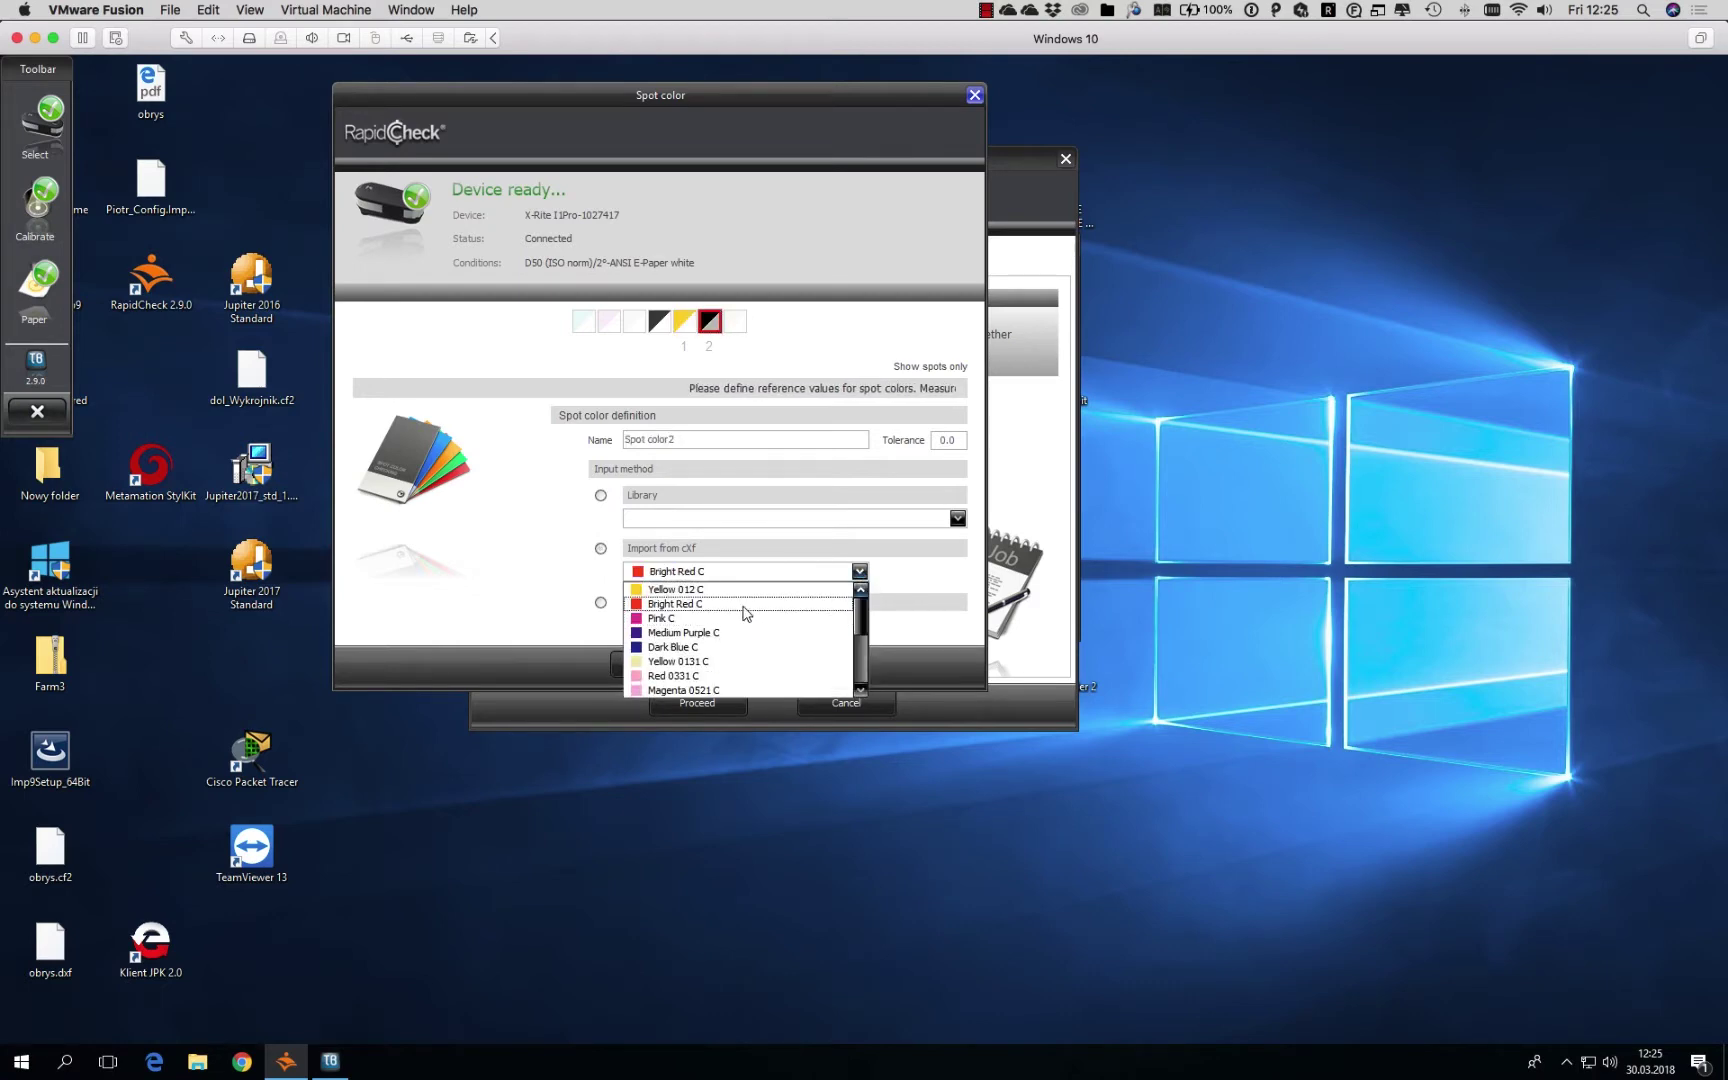
{"action": "left_click", "coordinate": [744, 605]}
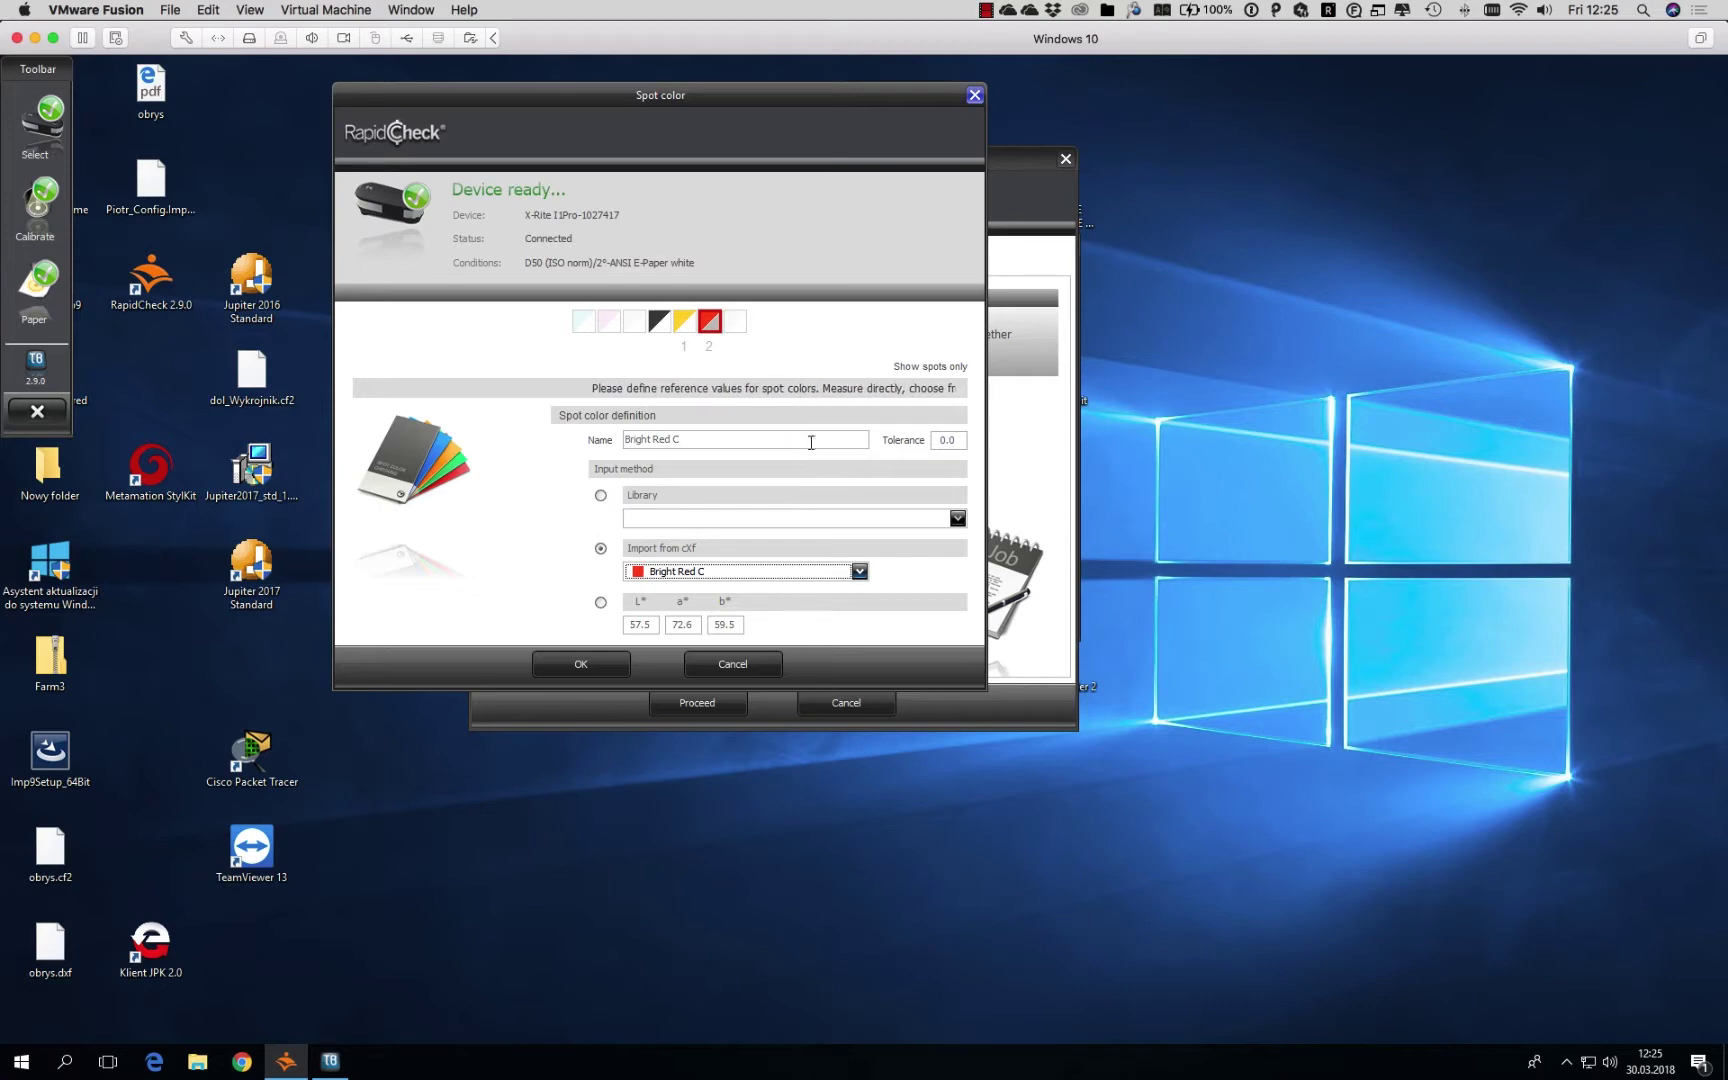
{"action": "left_click", "coordinate": [590, 663]}
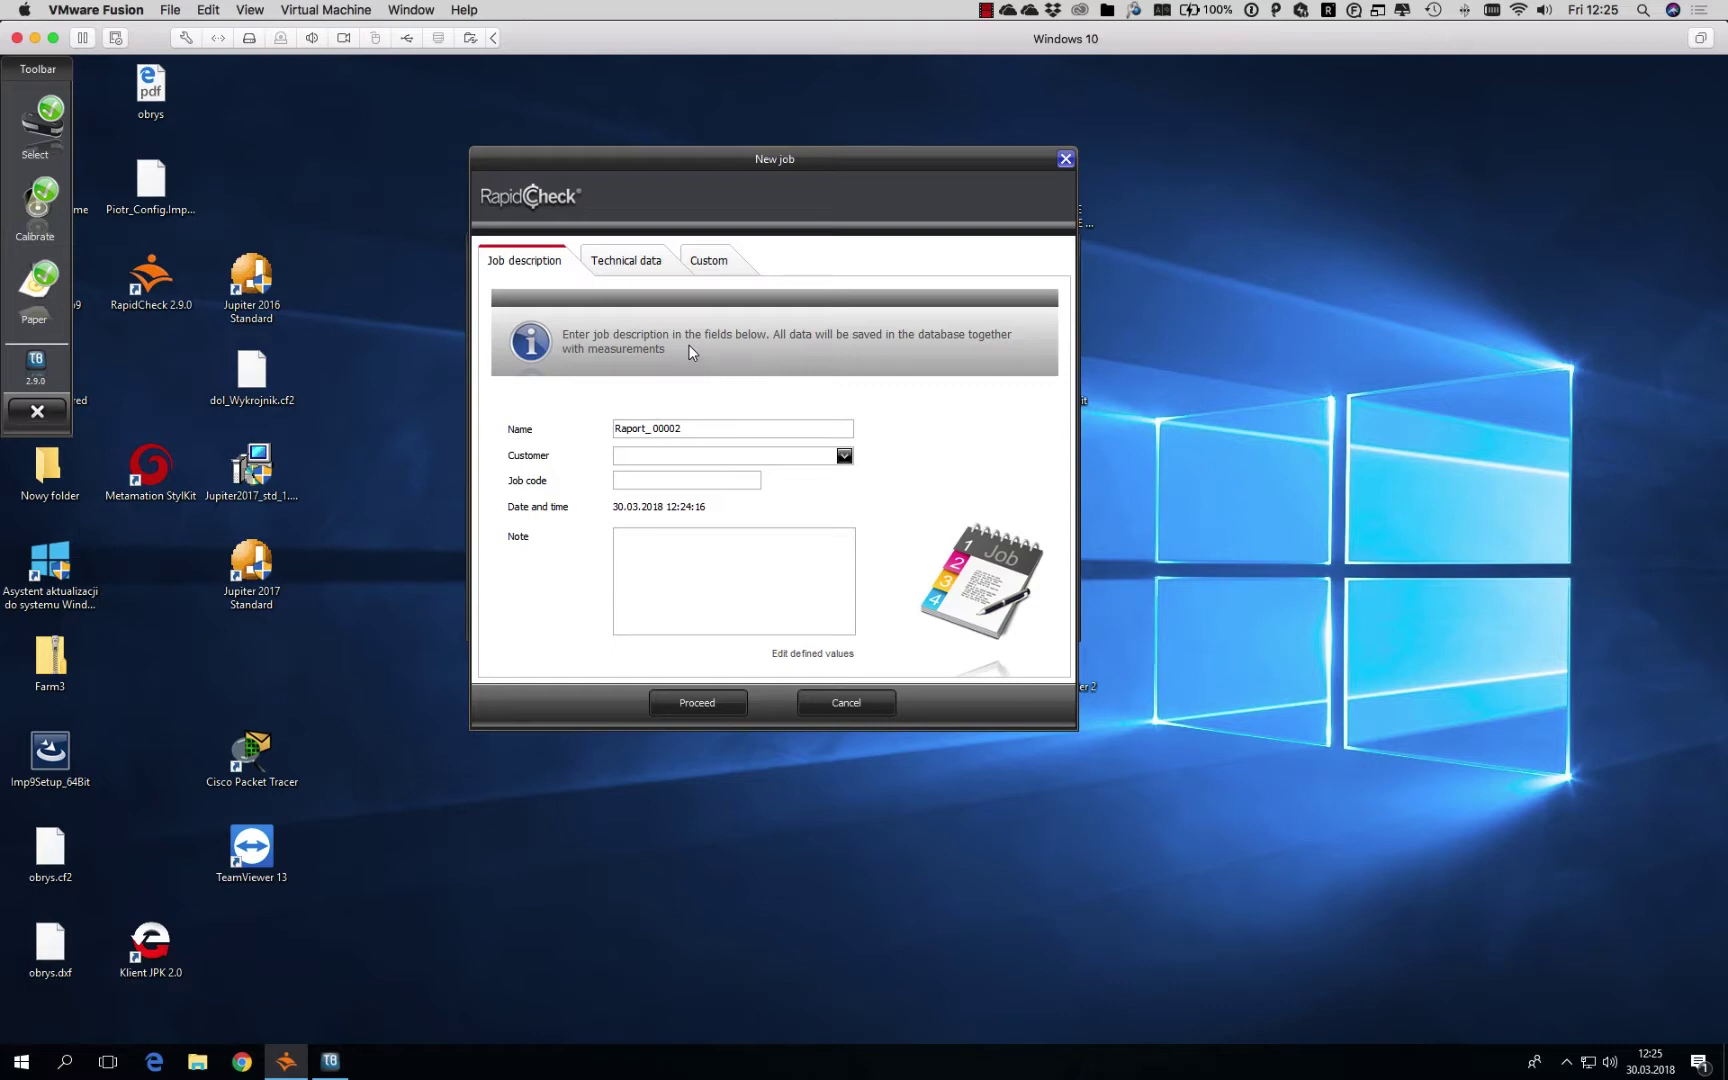
- Change the new job's name to Raport_00001 and go through the job code and note fields
{"action": "left_click", "coordinate": [714, 436]}
{"action": "key", "text": "BackSpace"}
{"action": "type", "text": "1"}
{"action": "left_click", "coordinate": [657, 483]}
{"action": "left_click", "coordinate": [695, 581]}
- Open the defined values editor, check which data field sets can be edited, and close it
{"action": "left_click", "coordinate": [807, 660]}
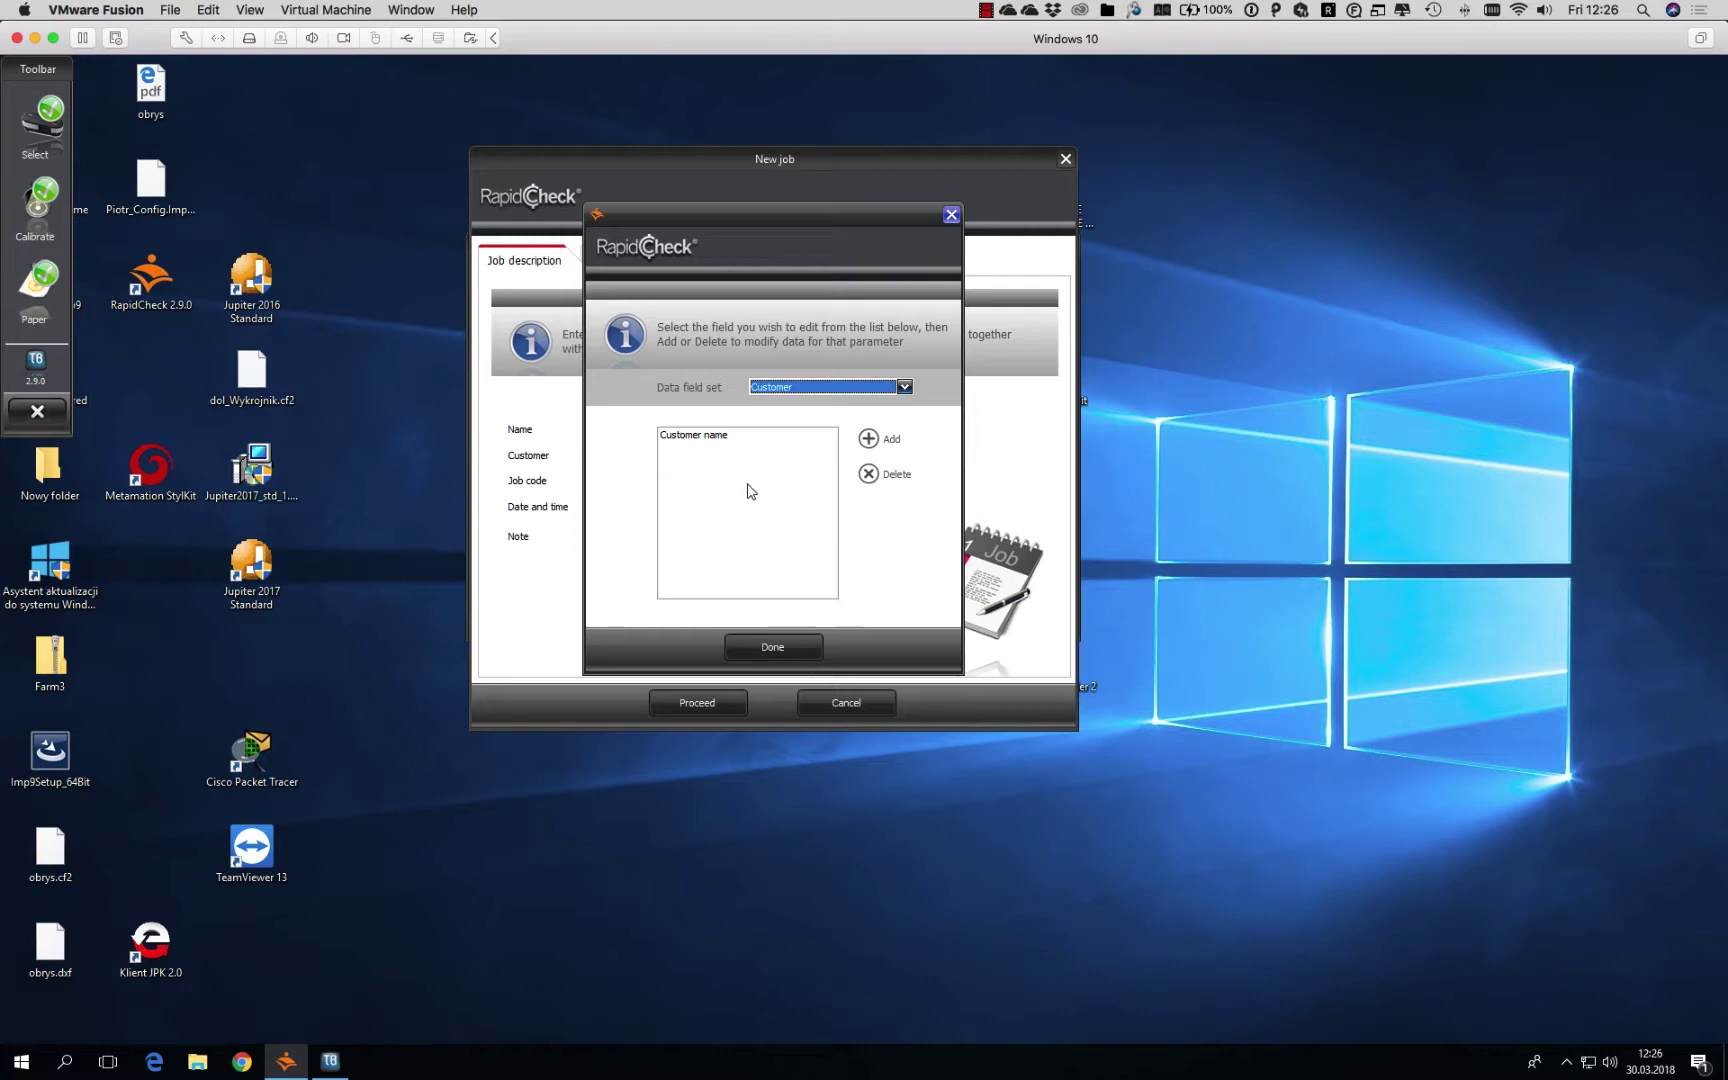
{"action": "left_click_drag", "start_coordinate": [666, 217], "coordinate": [821, 238]}
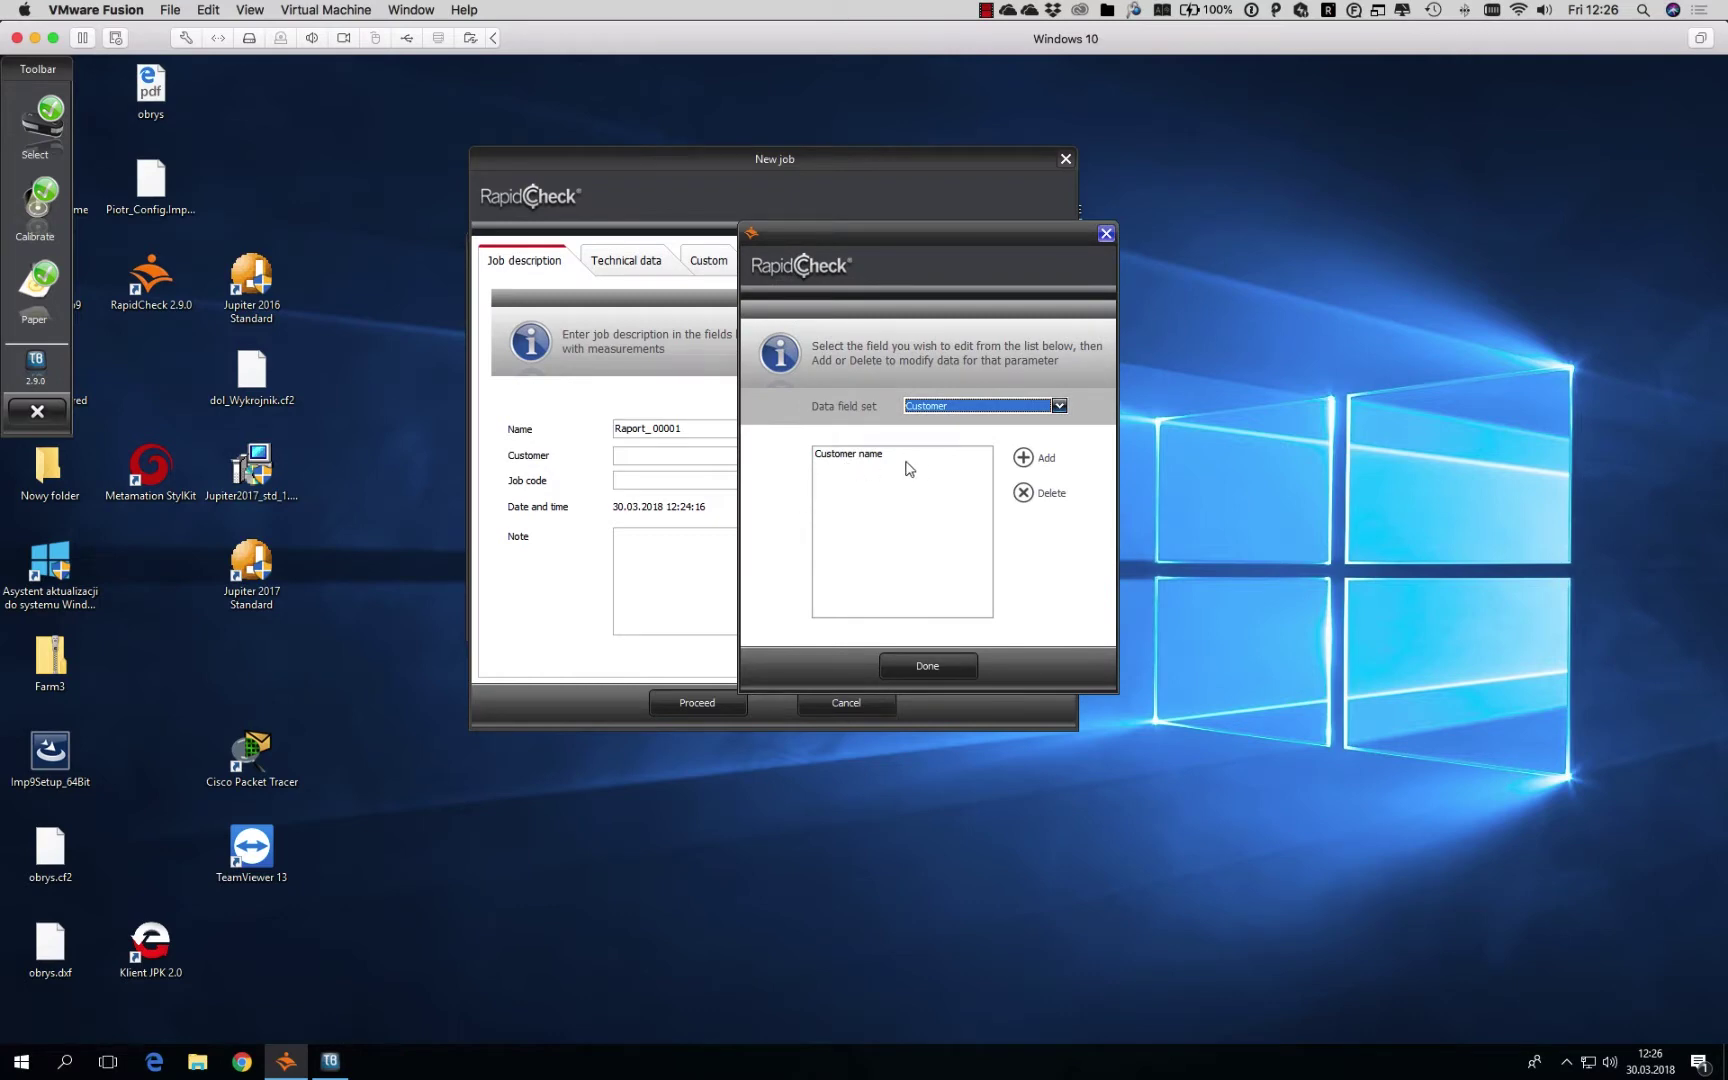
{"action": "left_click", "coordinate": [1058, 406]}
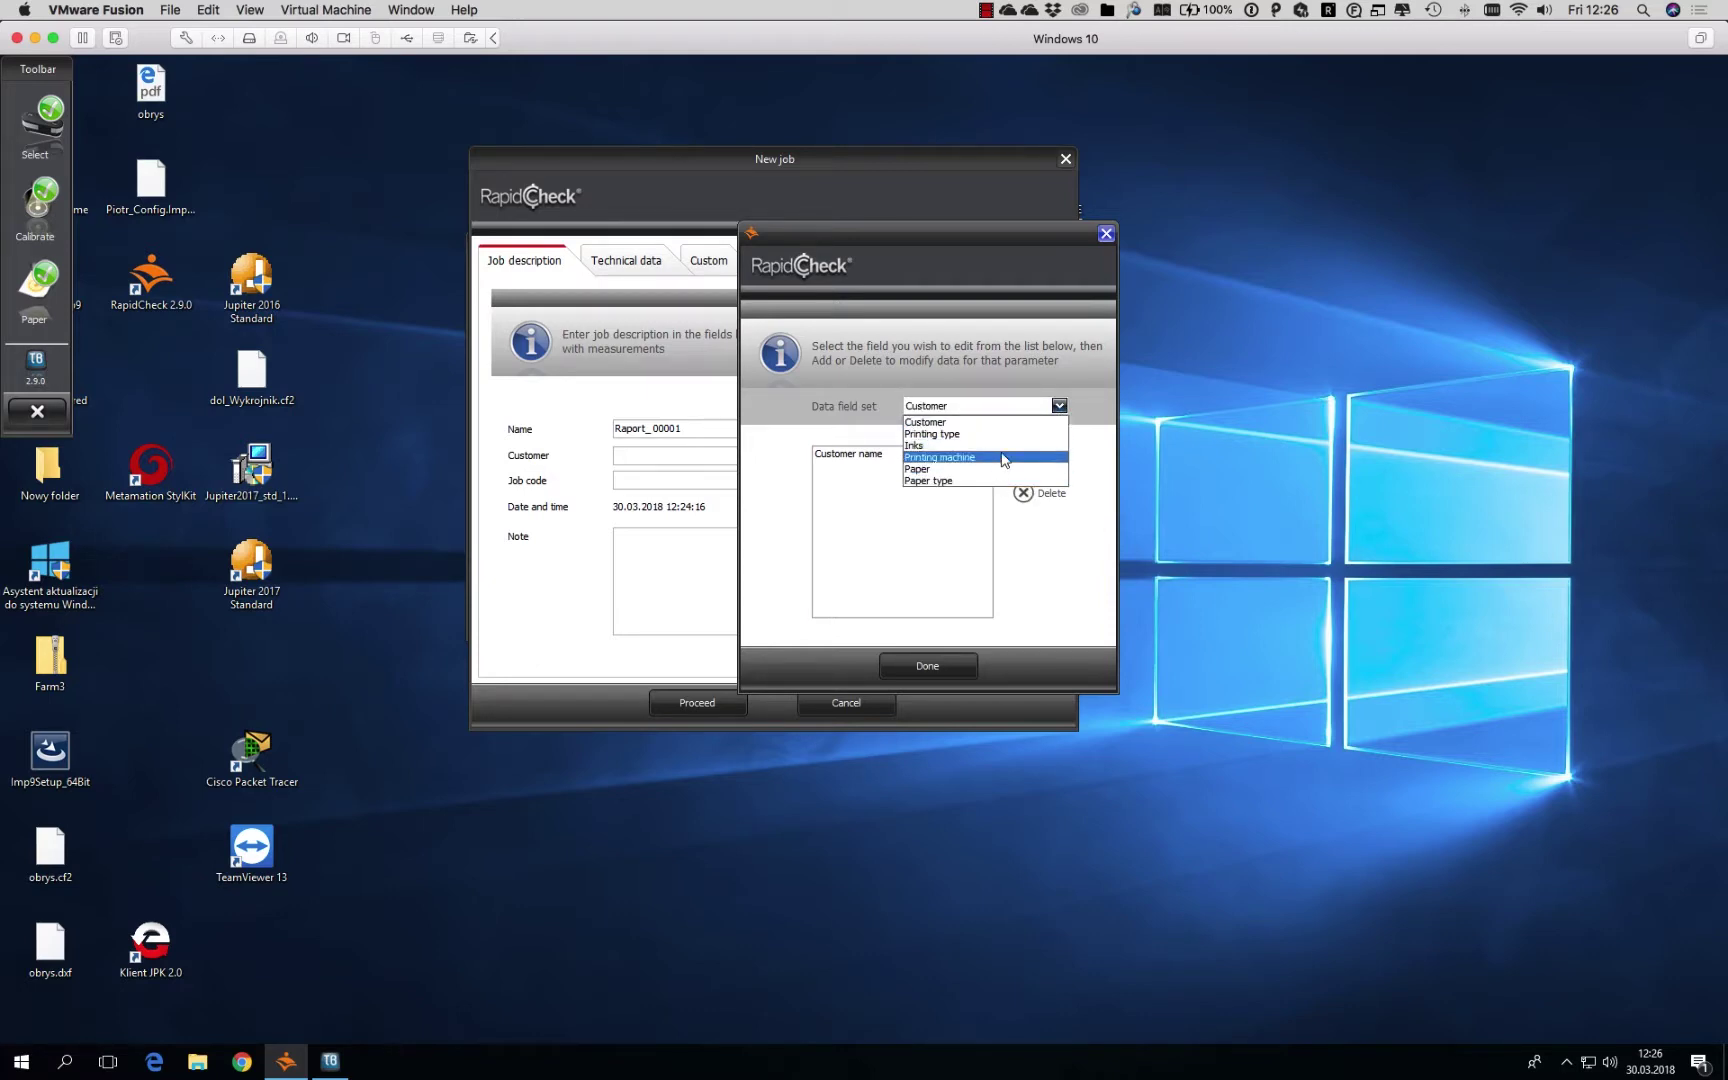
{"action": "left_click", "coordinate": [875, 520]}
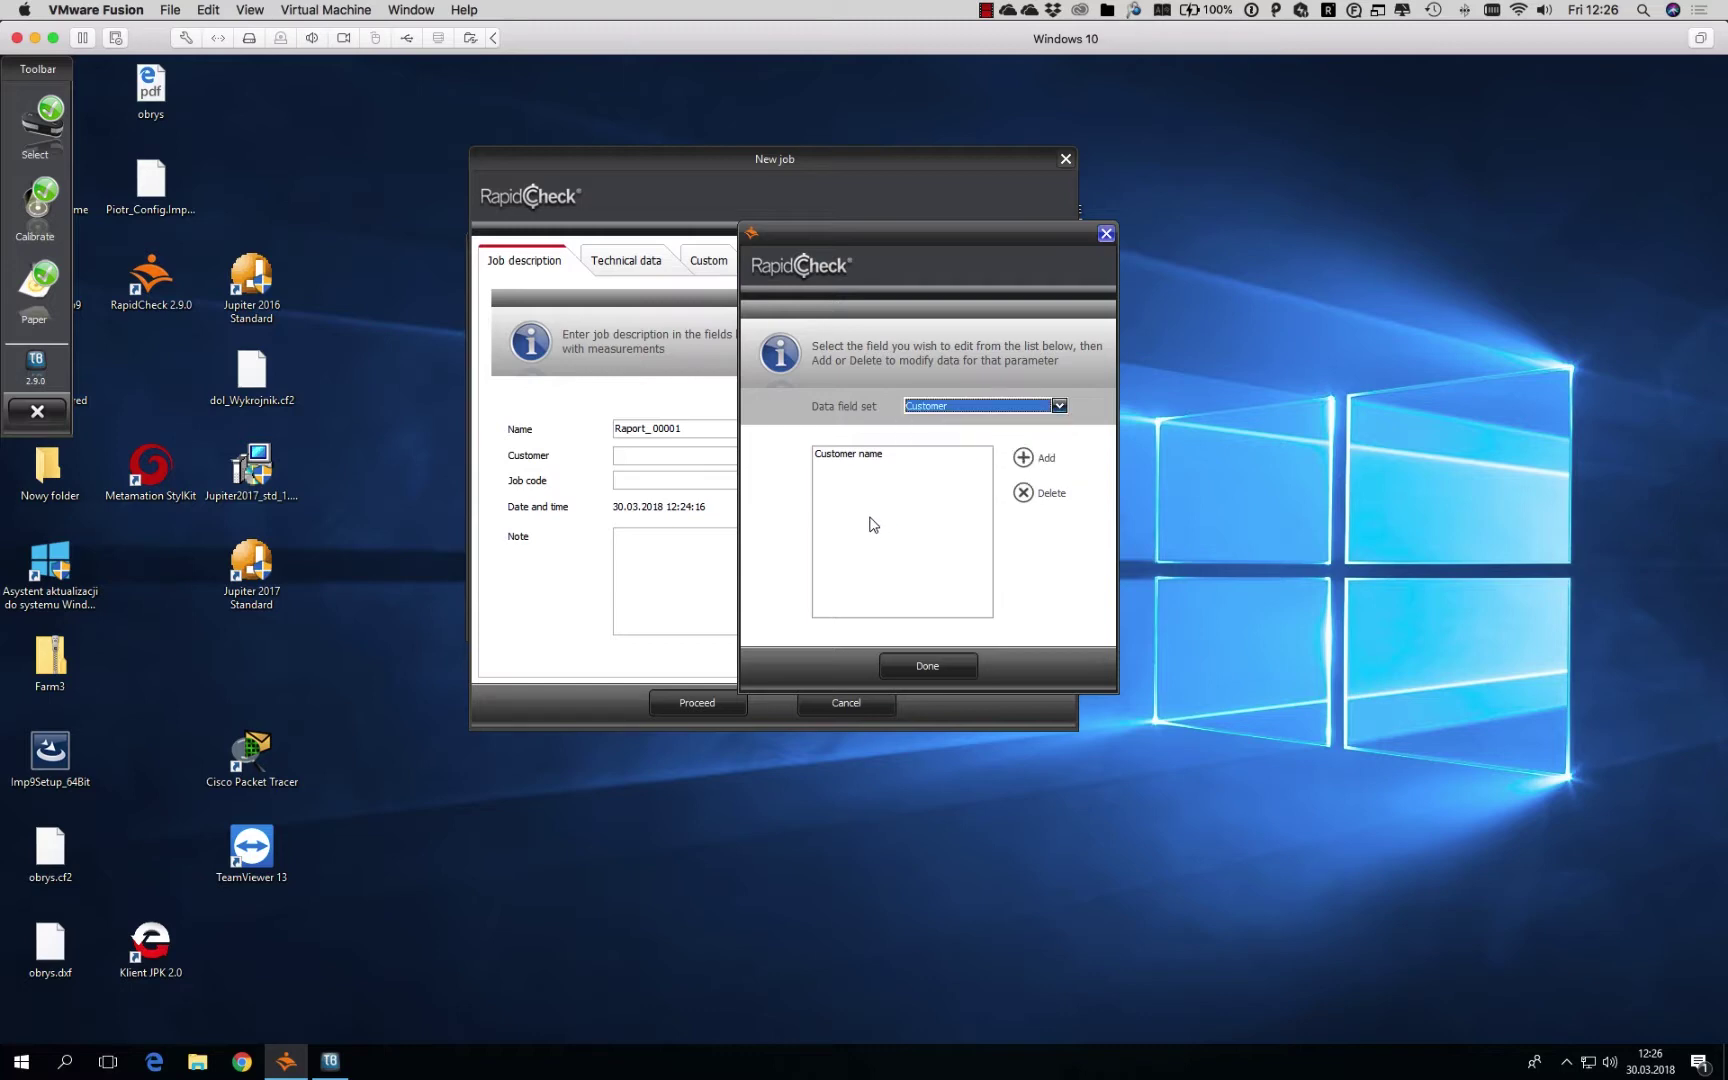
{"action": "left_click", "coordinate": [925, 667]}
- Go through the new job's technical data, checking the printing machine, printing type and inks set options and the defined values editor
{"action": "left_click", "coordinate": [631, 265]}
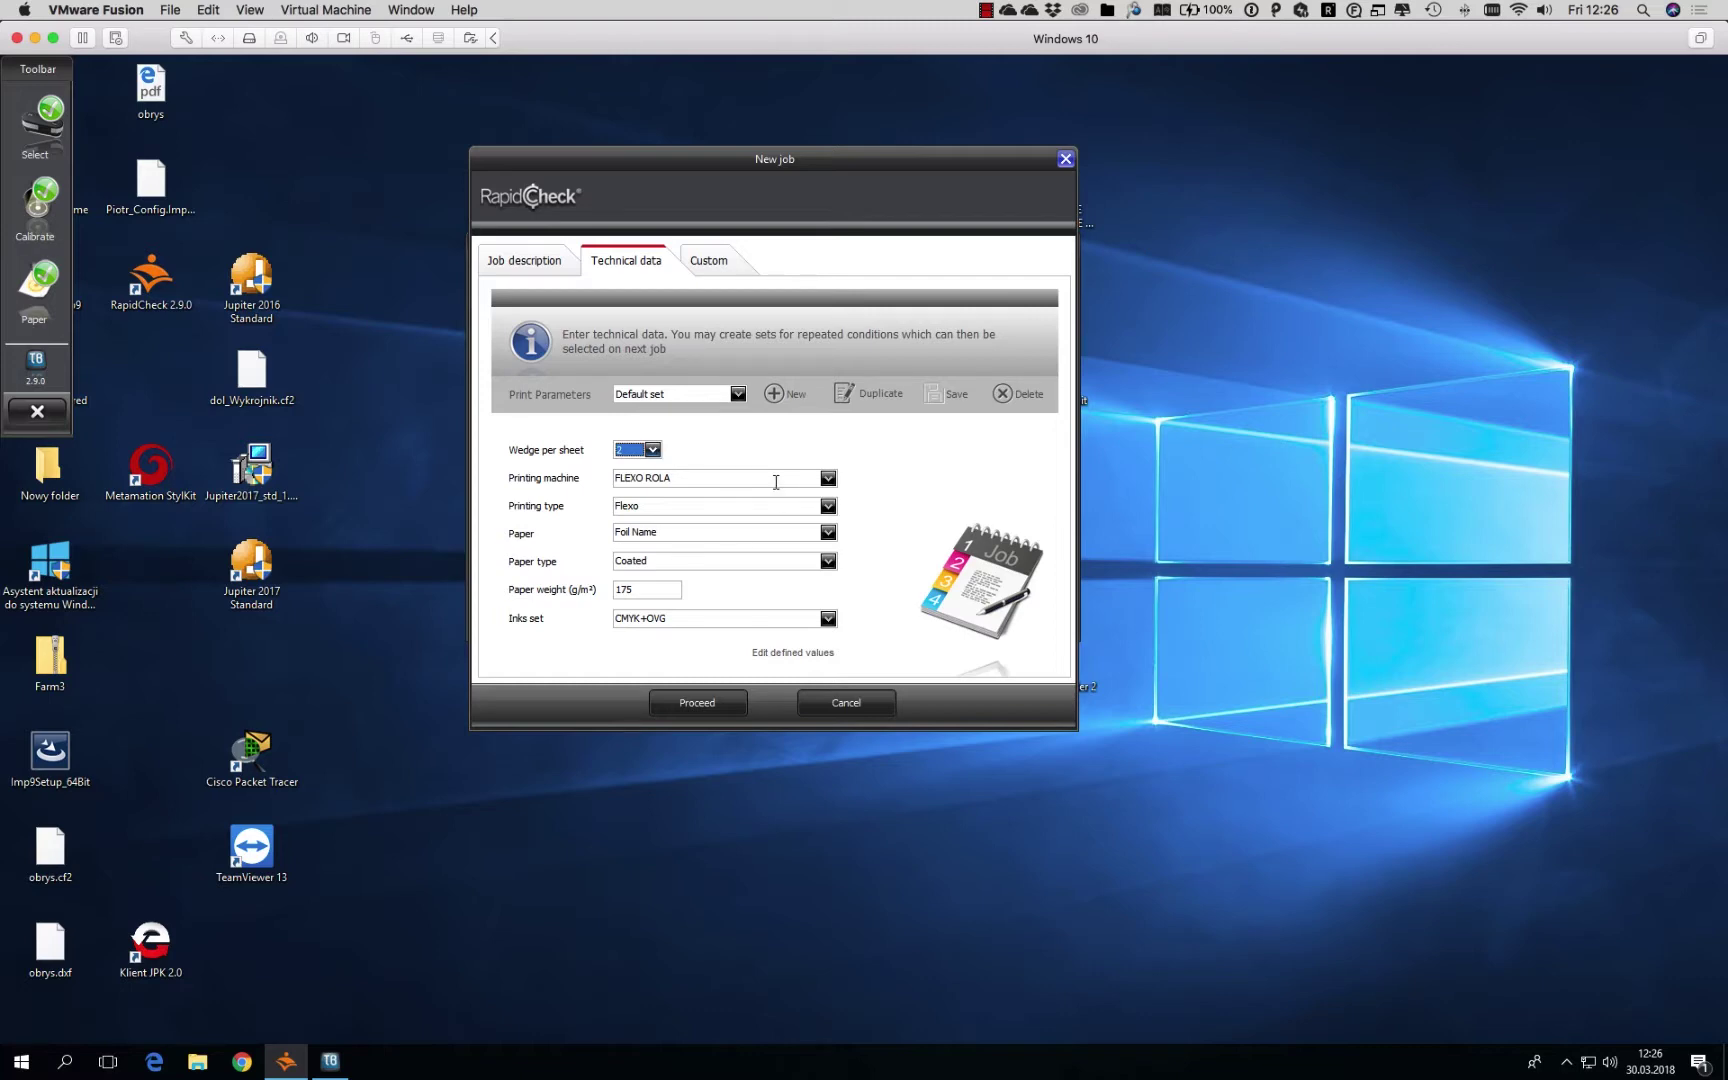
{"action": "left_click", "coordinate": [828, 479]}
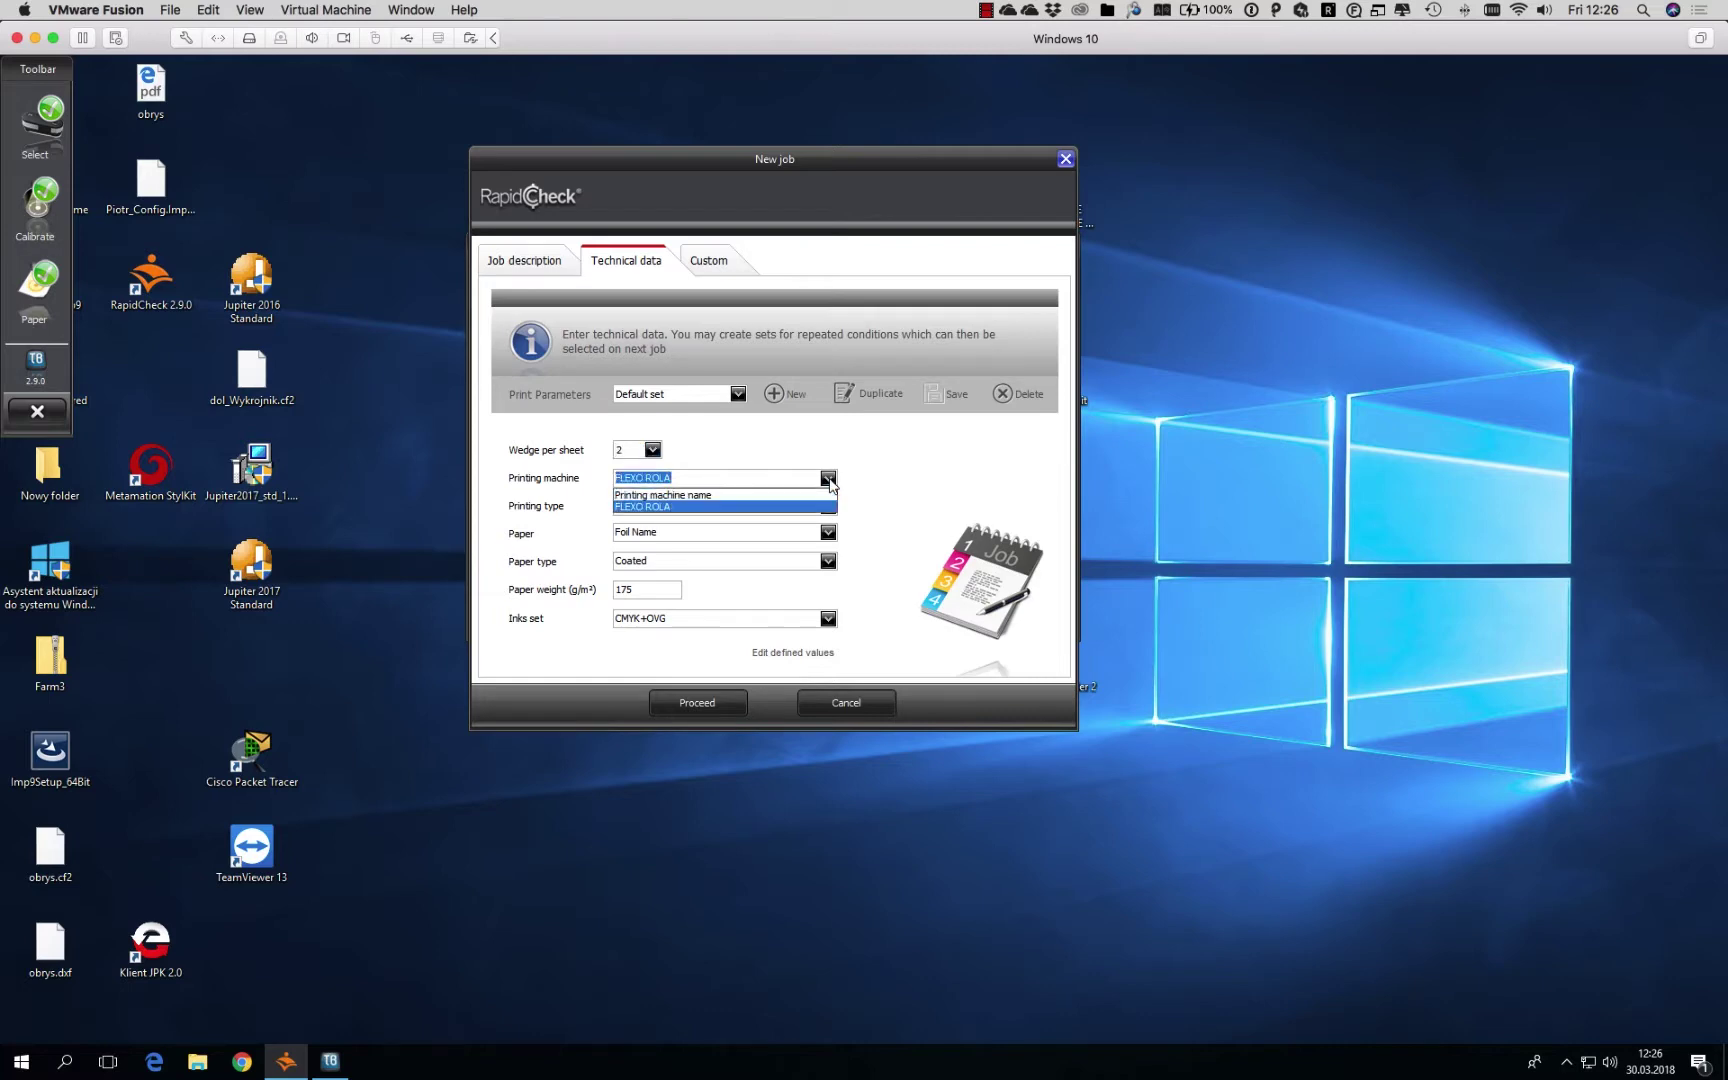
{"action": "left_click", "coordinate": [881, 493]}
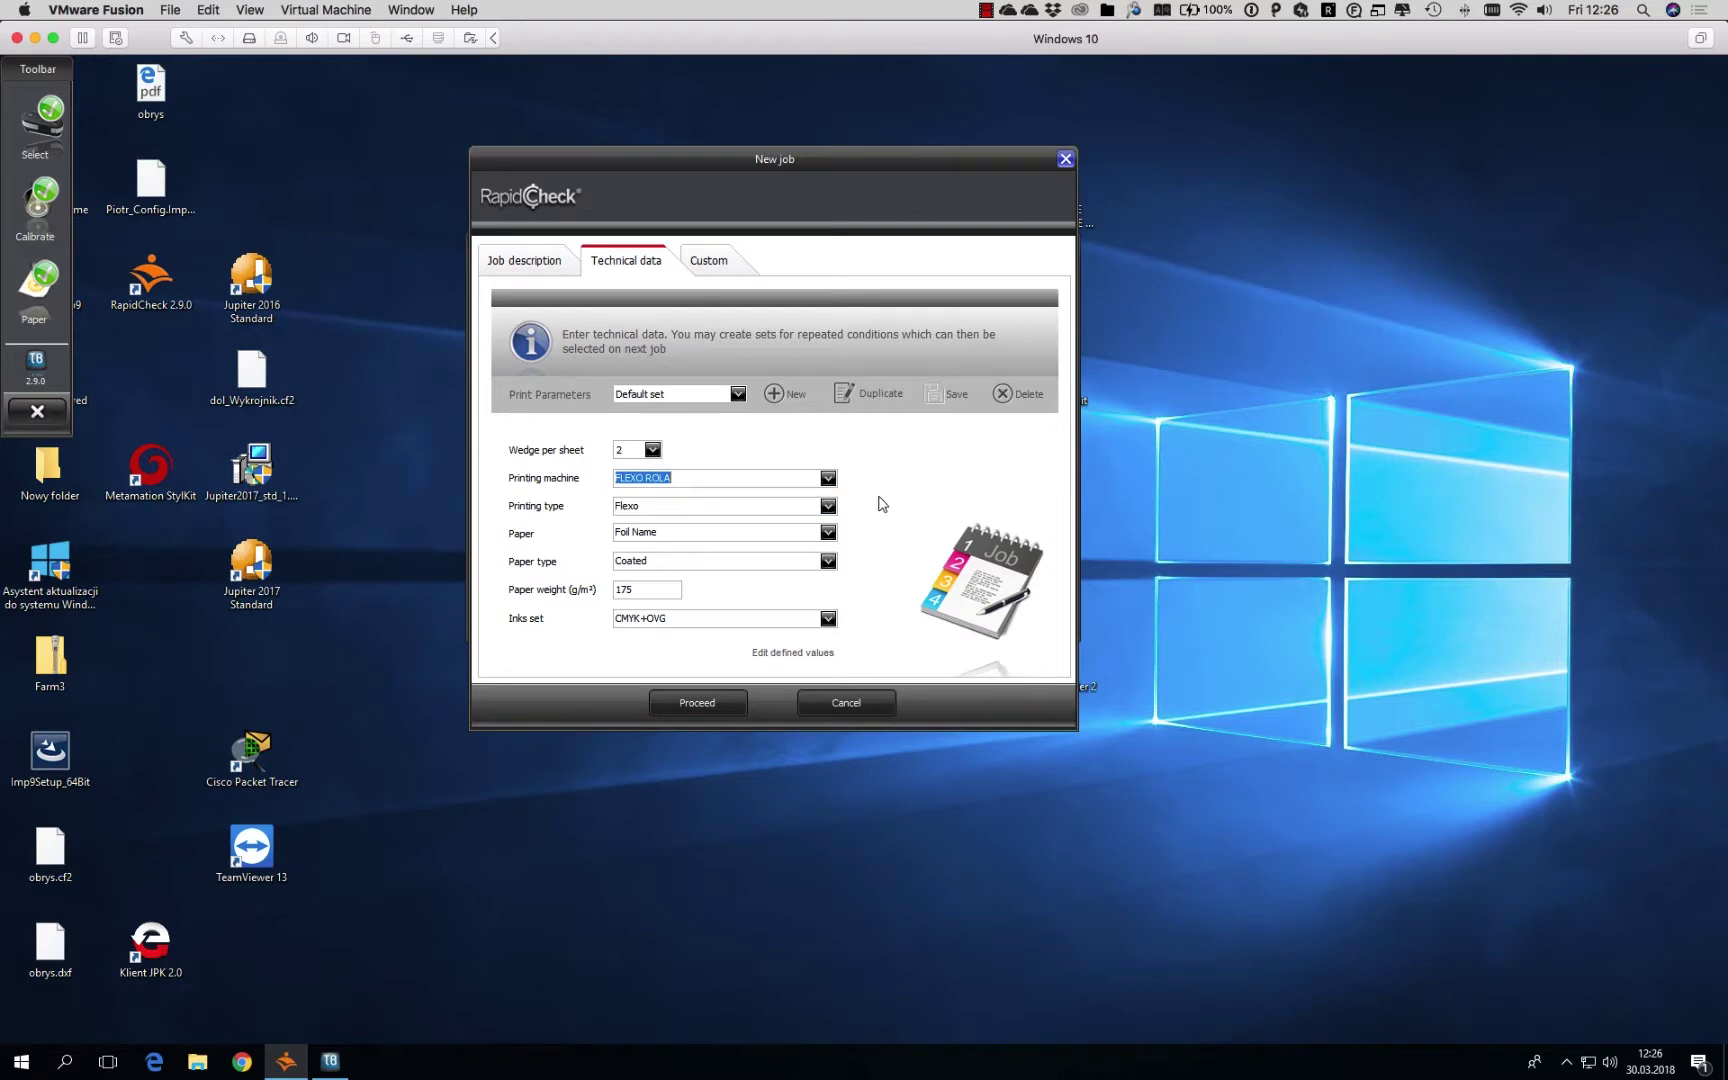
{"action": "left_click", "coordinate": [829, 508]}
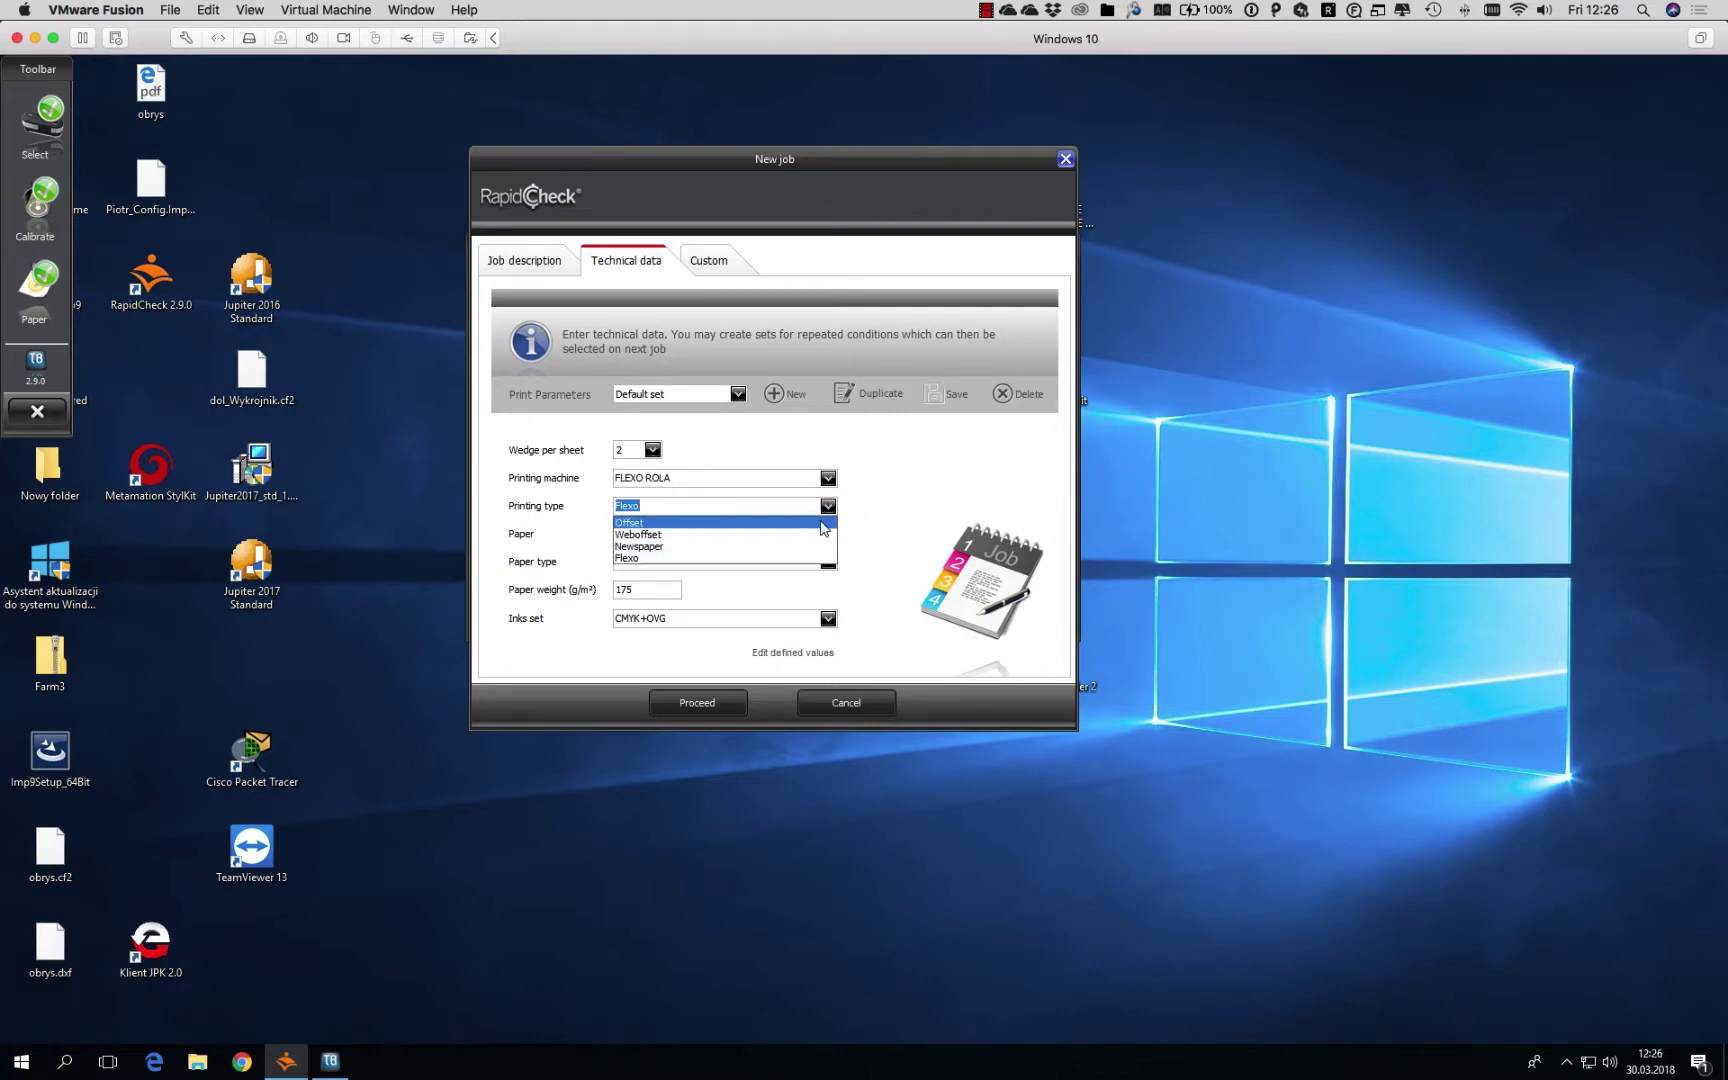
{"action": "left_click", "coordinate": [903, 511]}
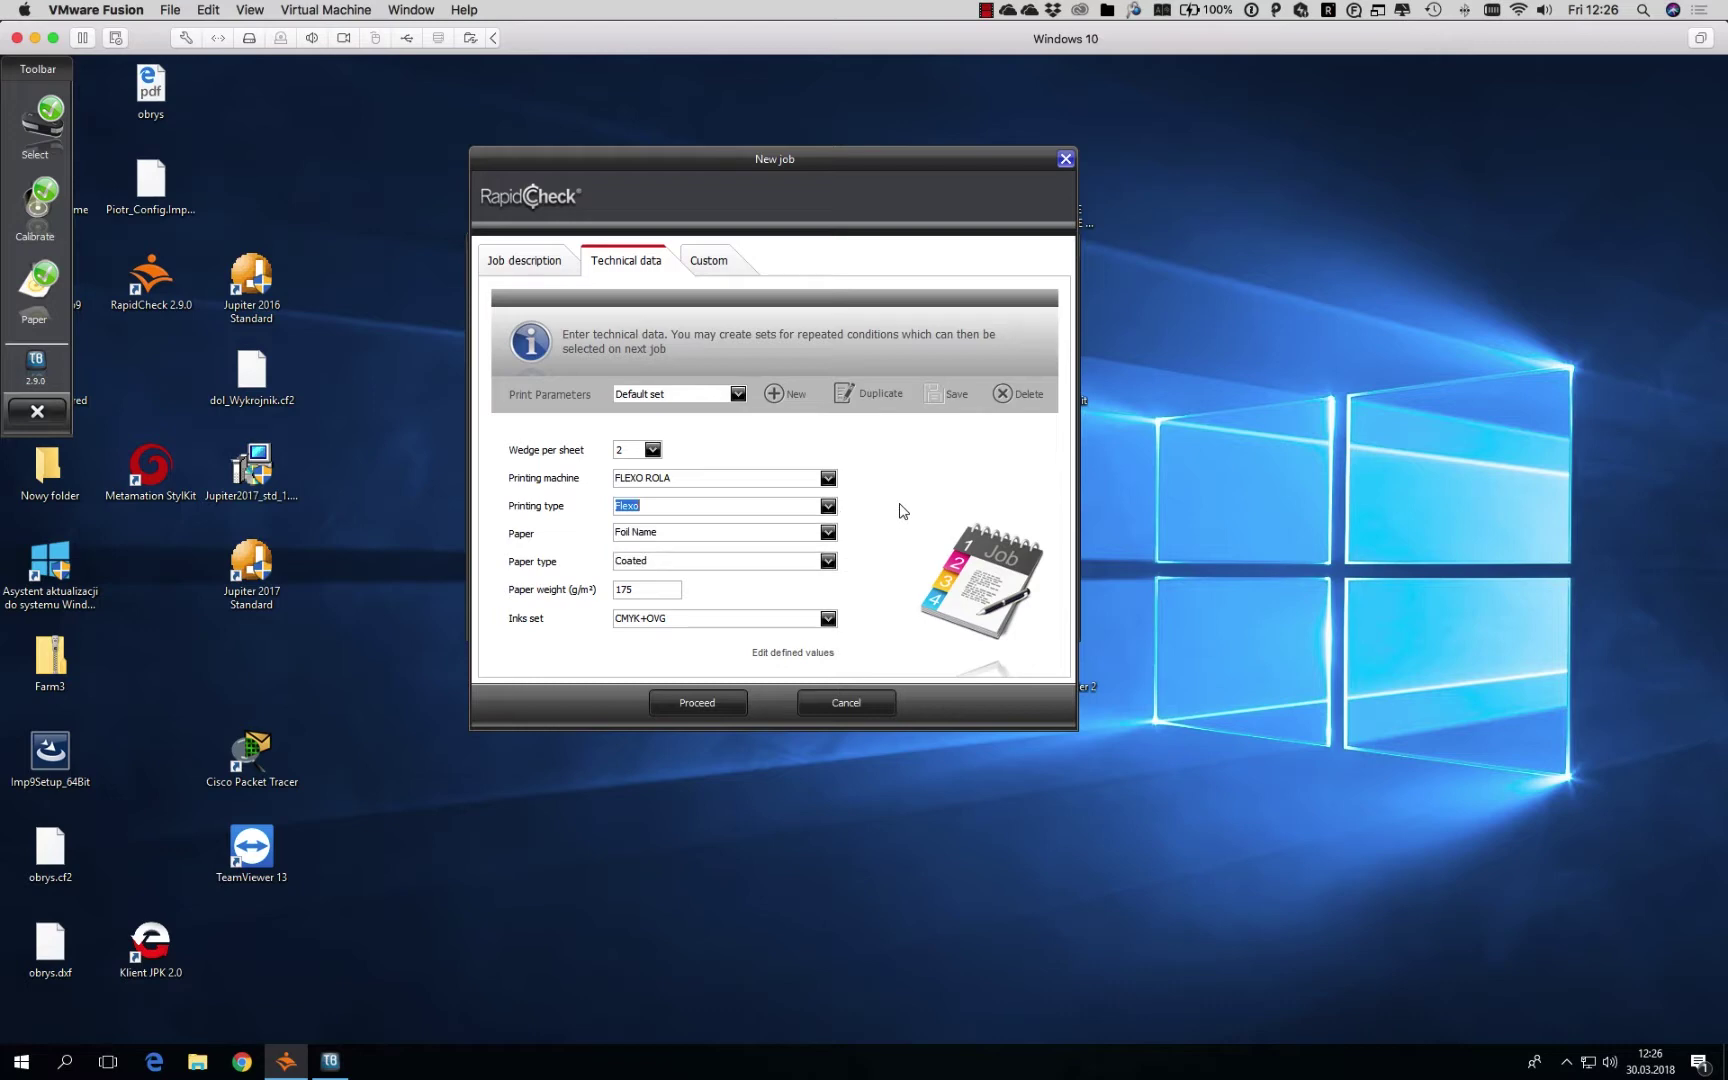
{"action": "left_click", "coordinate": [826, 619]}
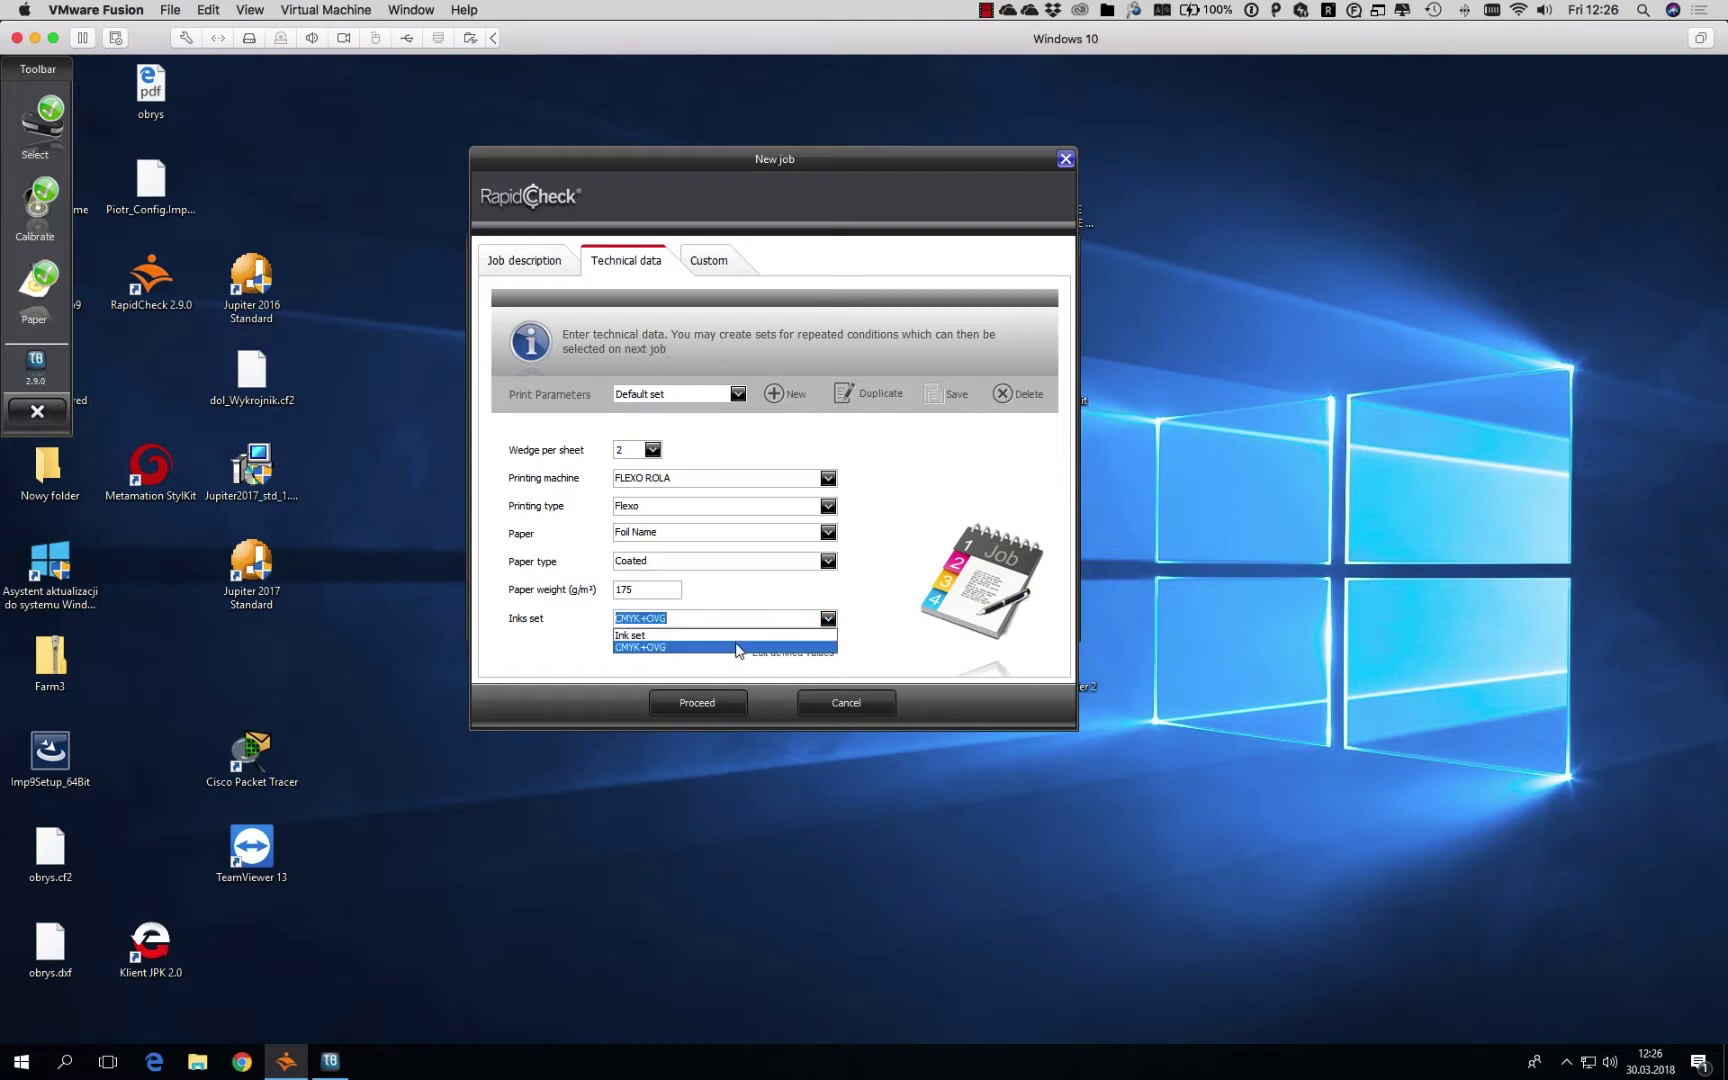
{"action": "left_click", "coordinate": [878, 610]}
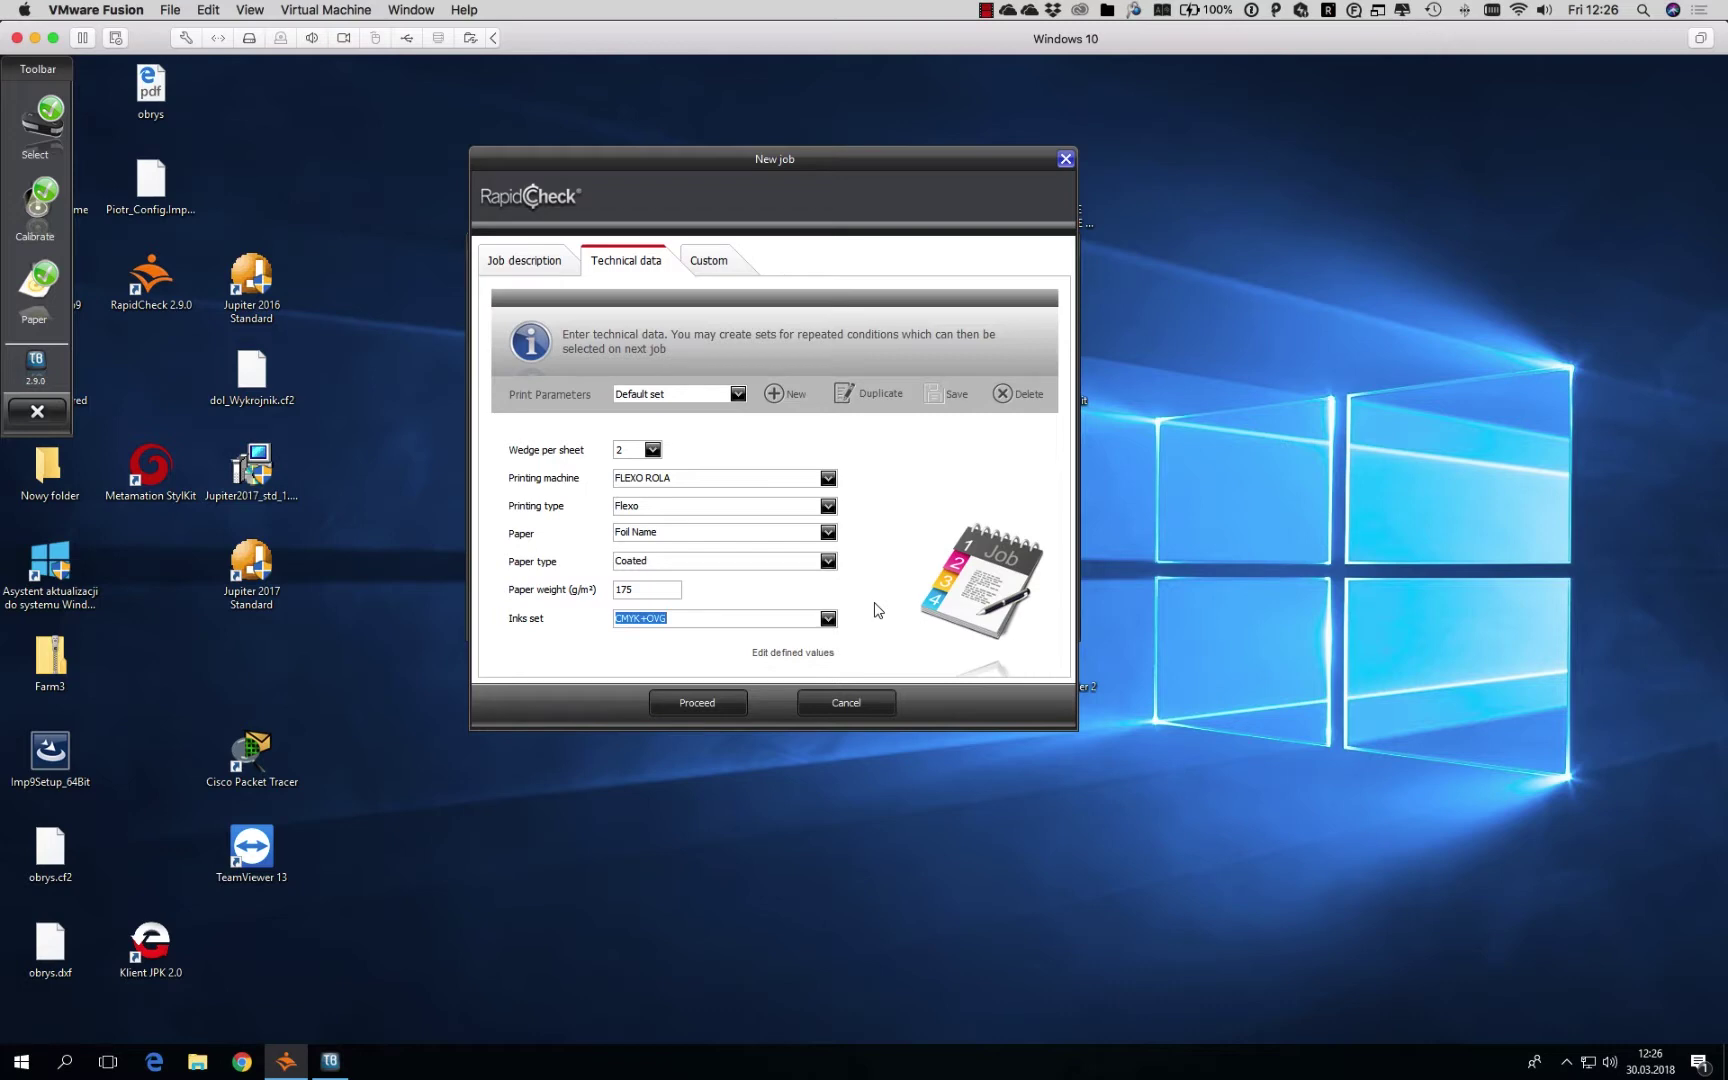
{"action": "left_click", "coordinate": [808, 652]}
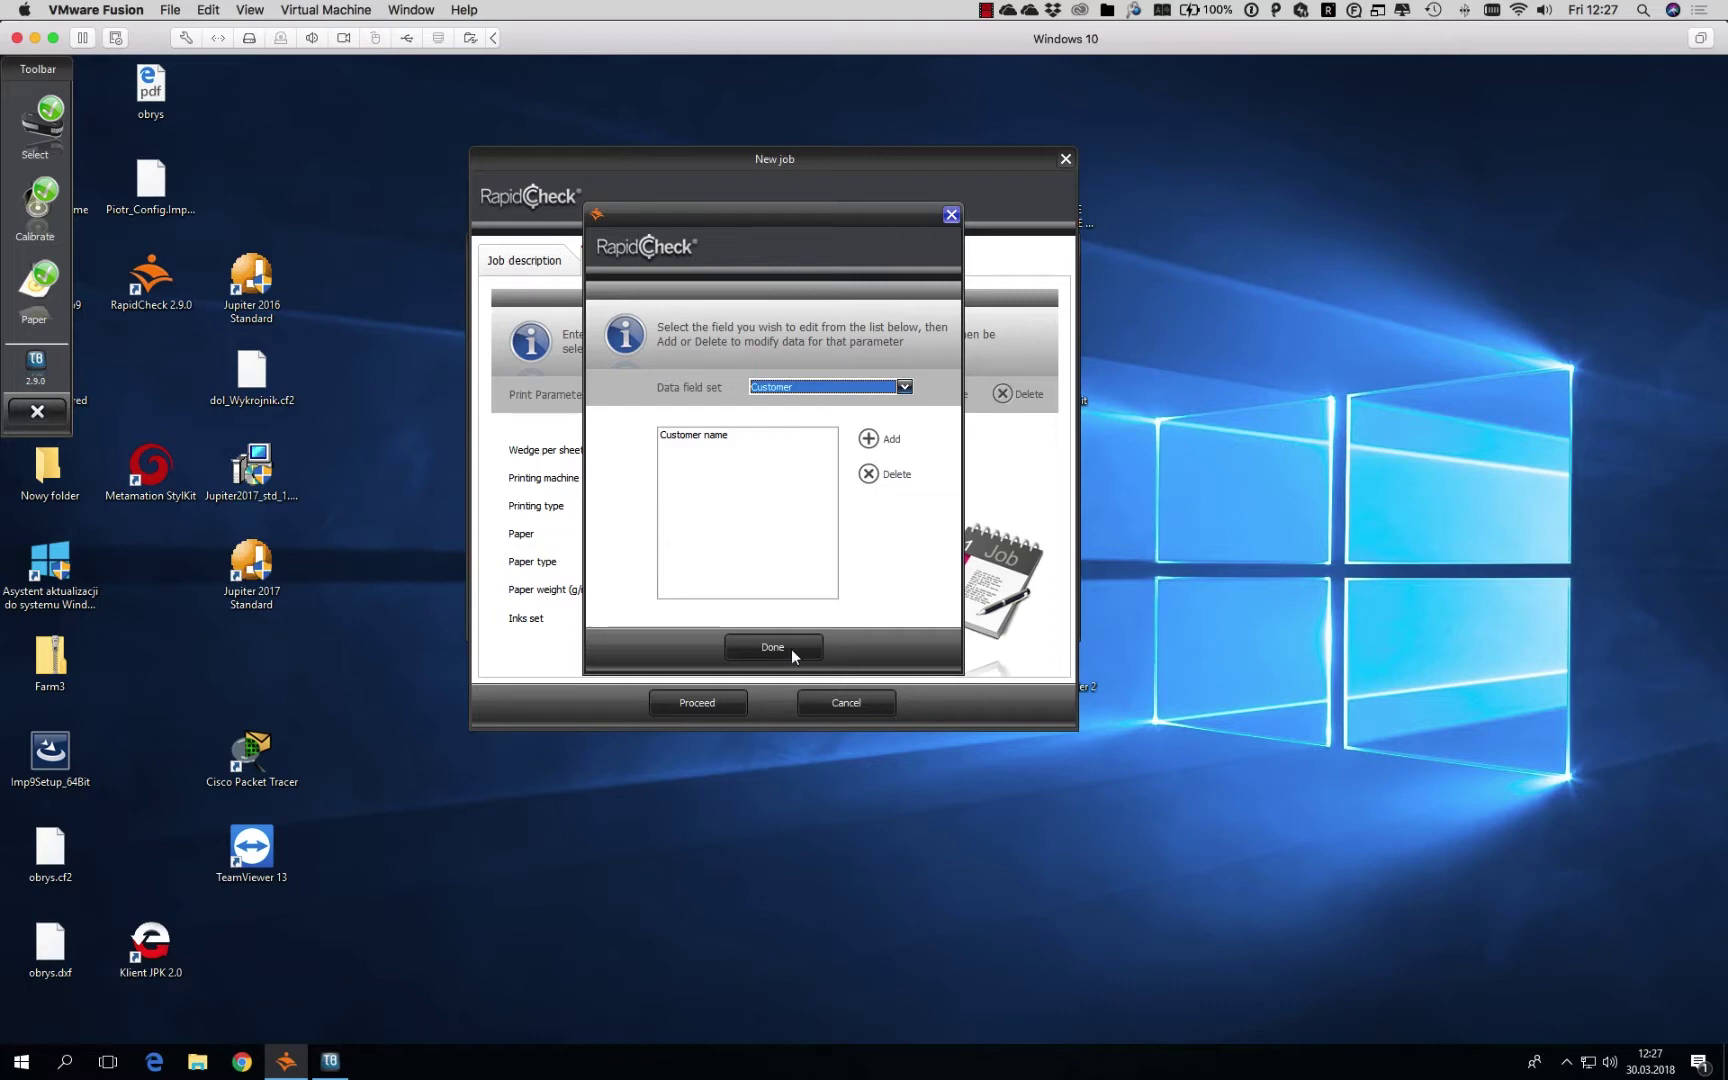
{"action": "left_click", "coordinate": [792, 650]}
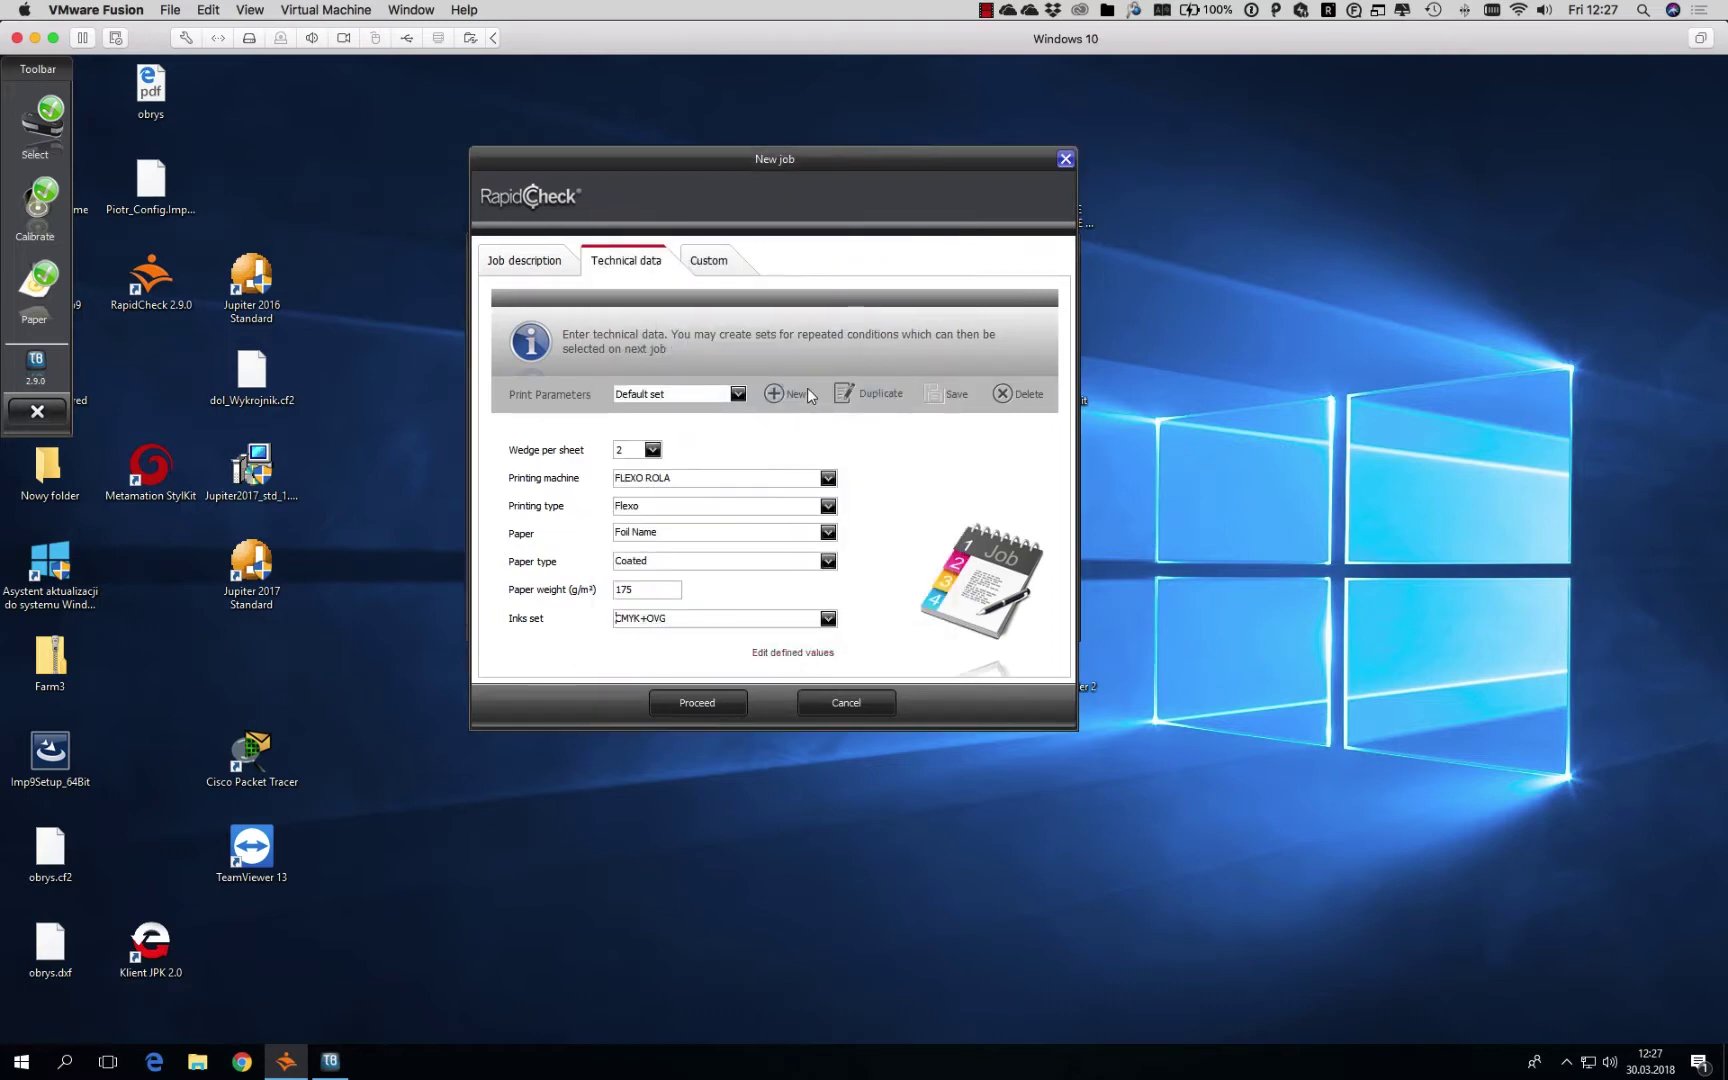
- Look at the new job's custom field set and the prompt for adding a custom field, and cancel the prompt
{"action": "left_click", "coordinate": [713, 265]}
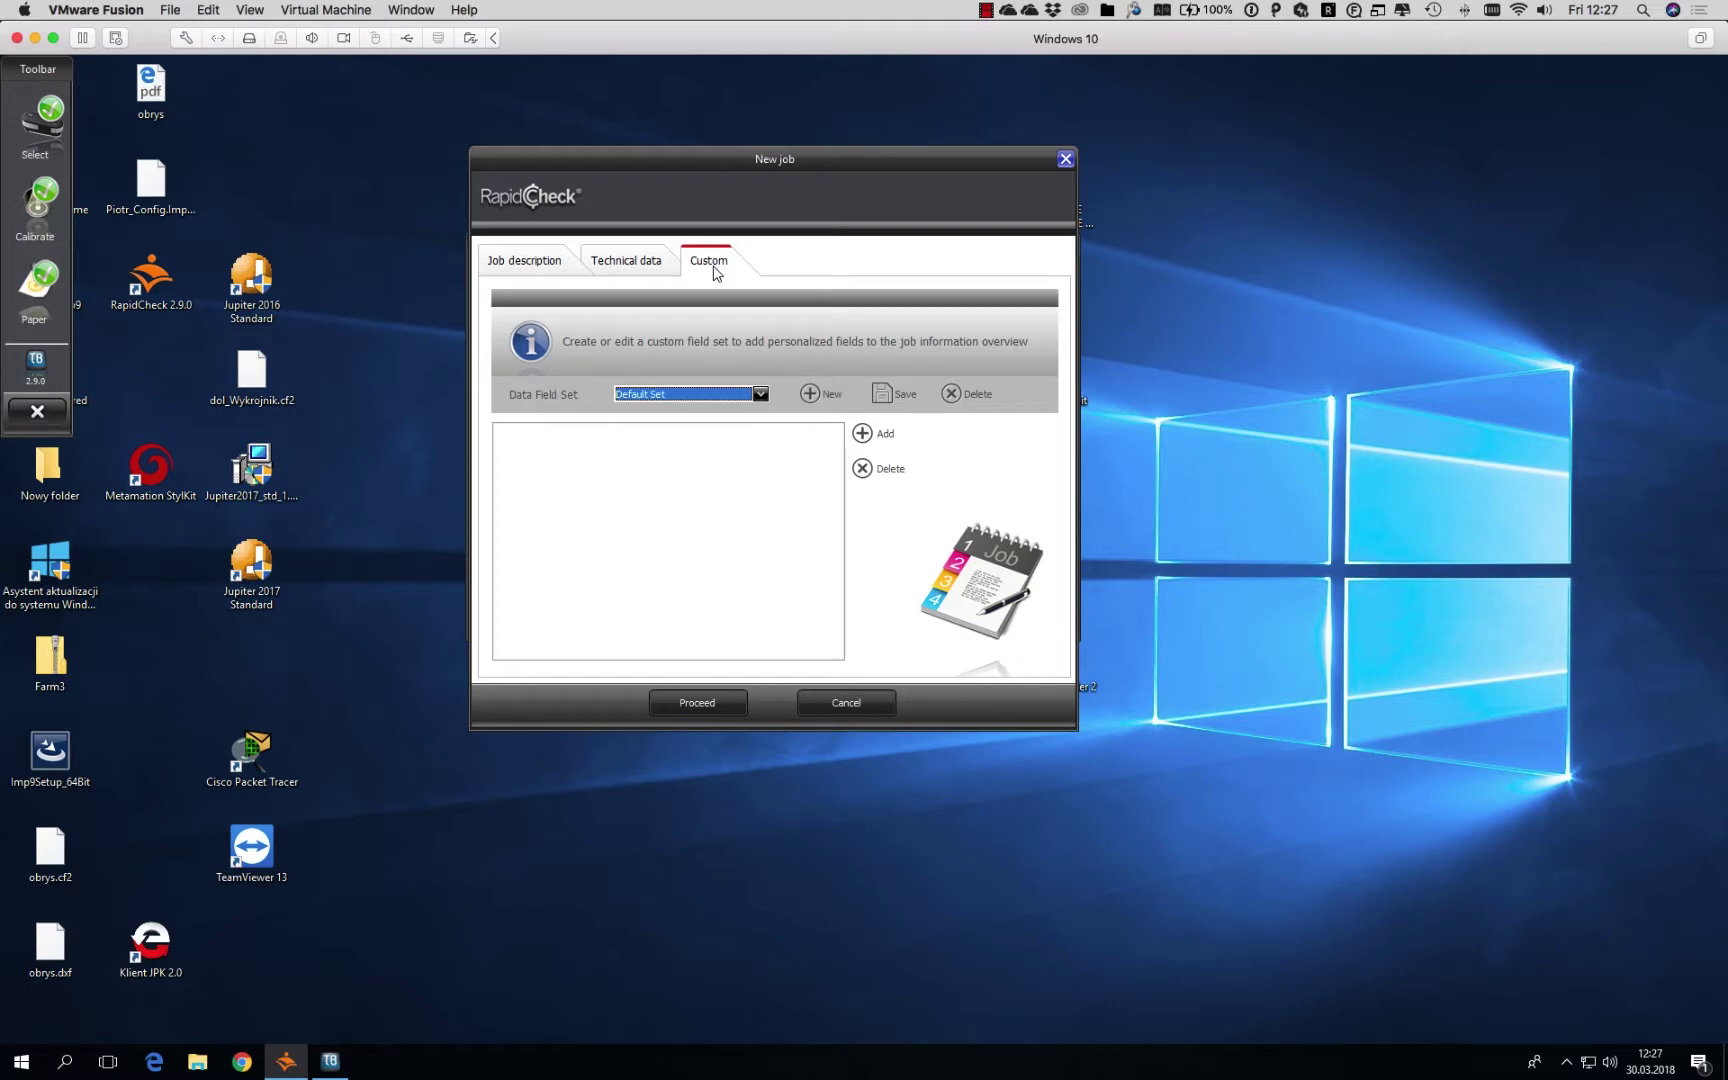
{"action": "left_click", "coordinate": [866, 433]}
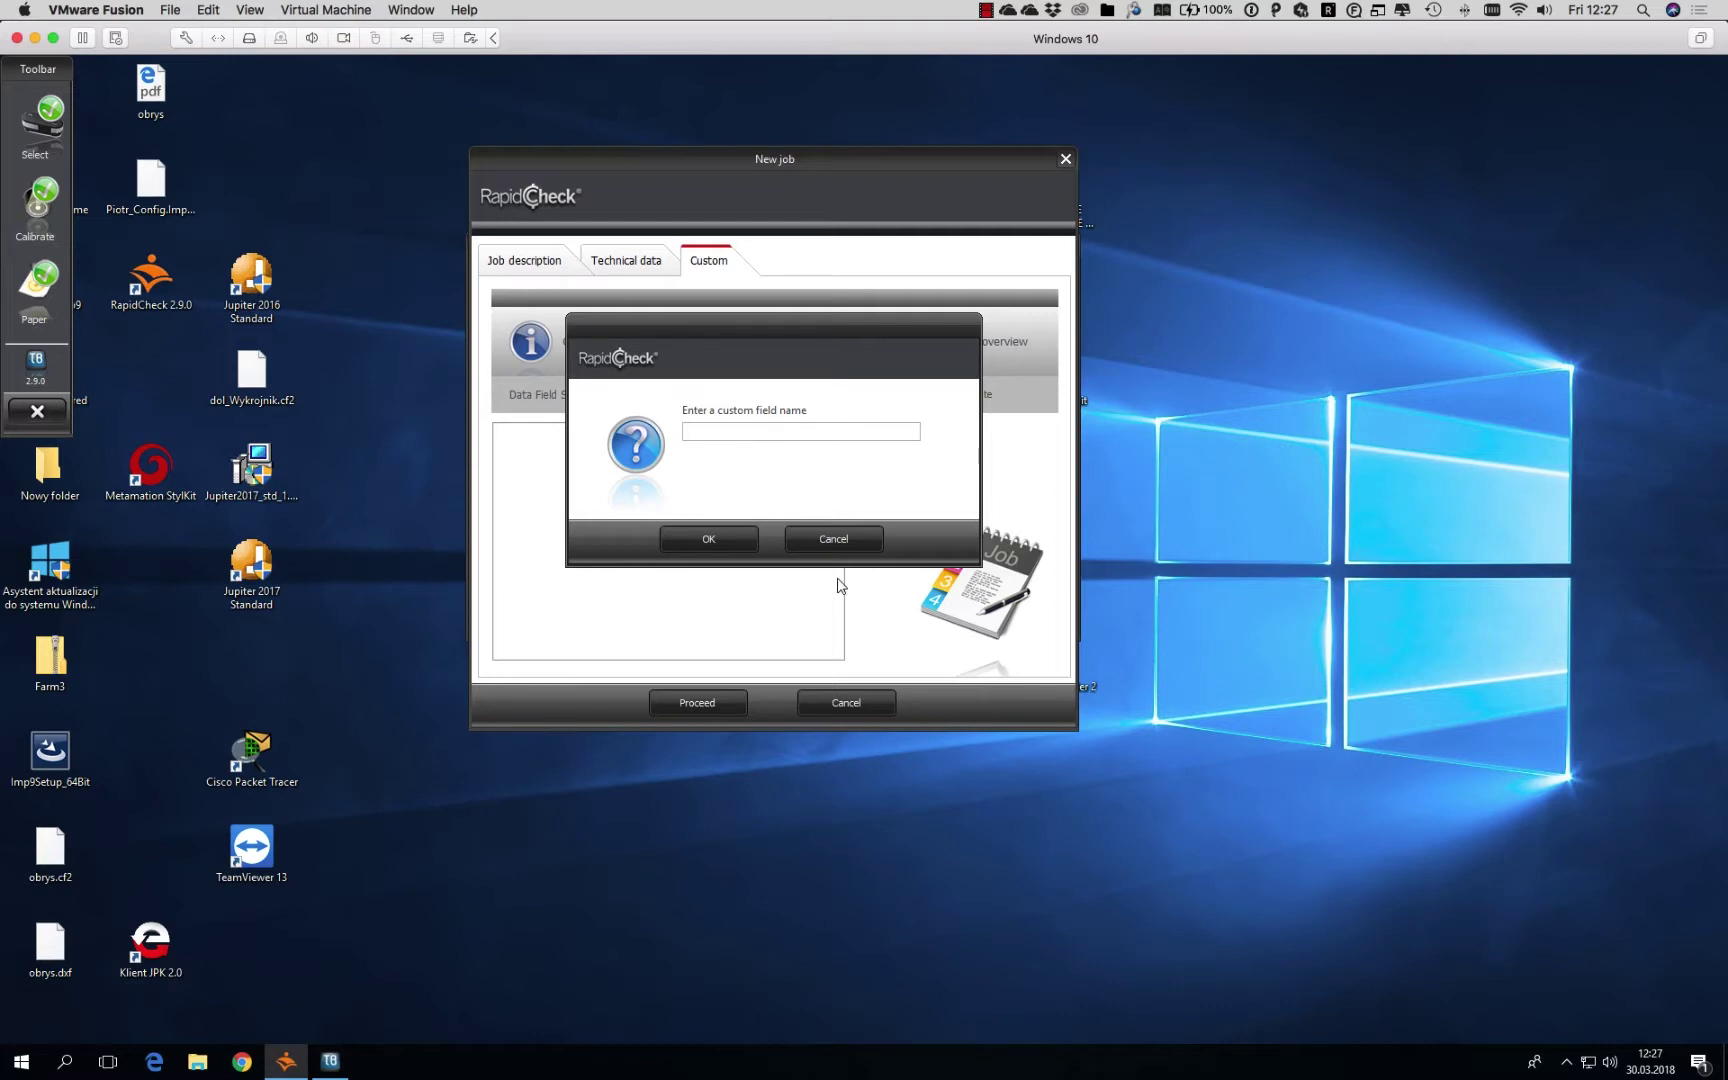
{"action": "left_click", "coordinate": [833, 540]}
- Proceed with the new job and measure all patches of wedges 1 and 2, acknowledging the completion of each wedge
{"action": "left_click", "coordinate": [716, 703]}
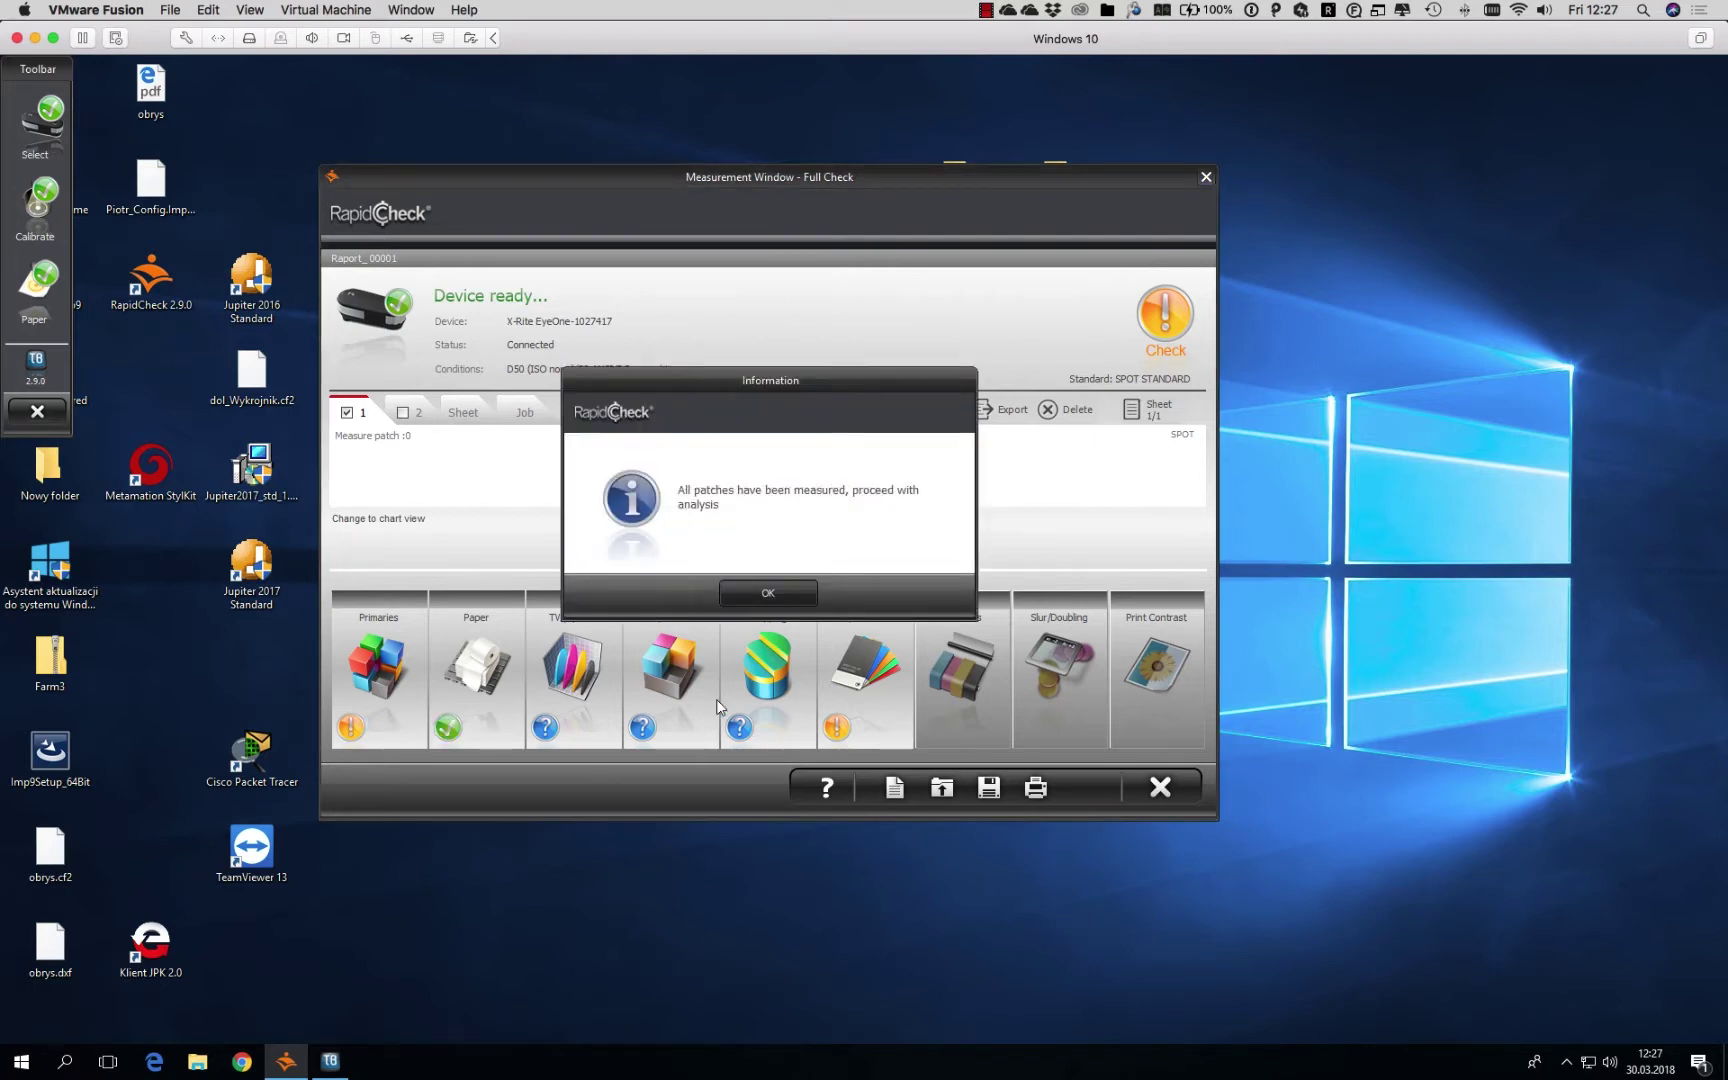
{"action": "left_click", "coordinate": [768, 594]}
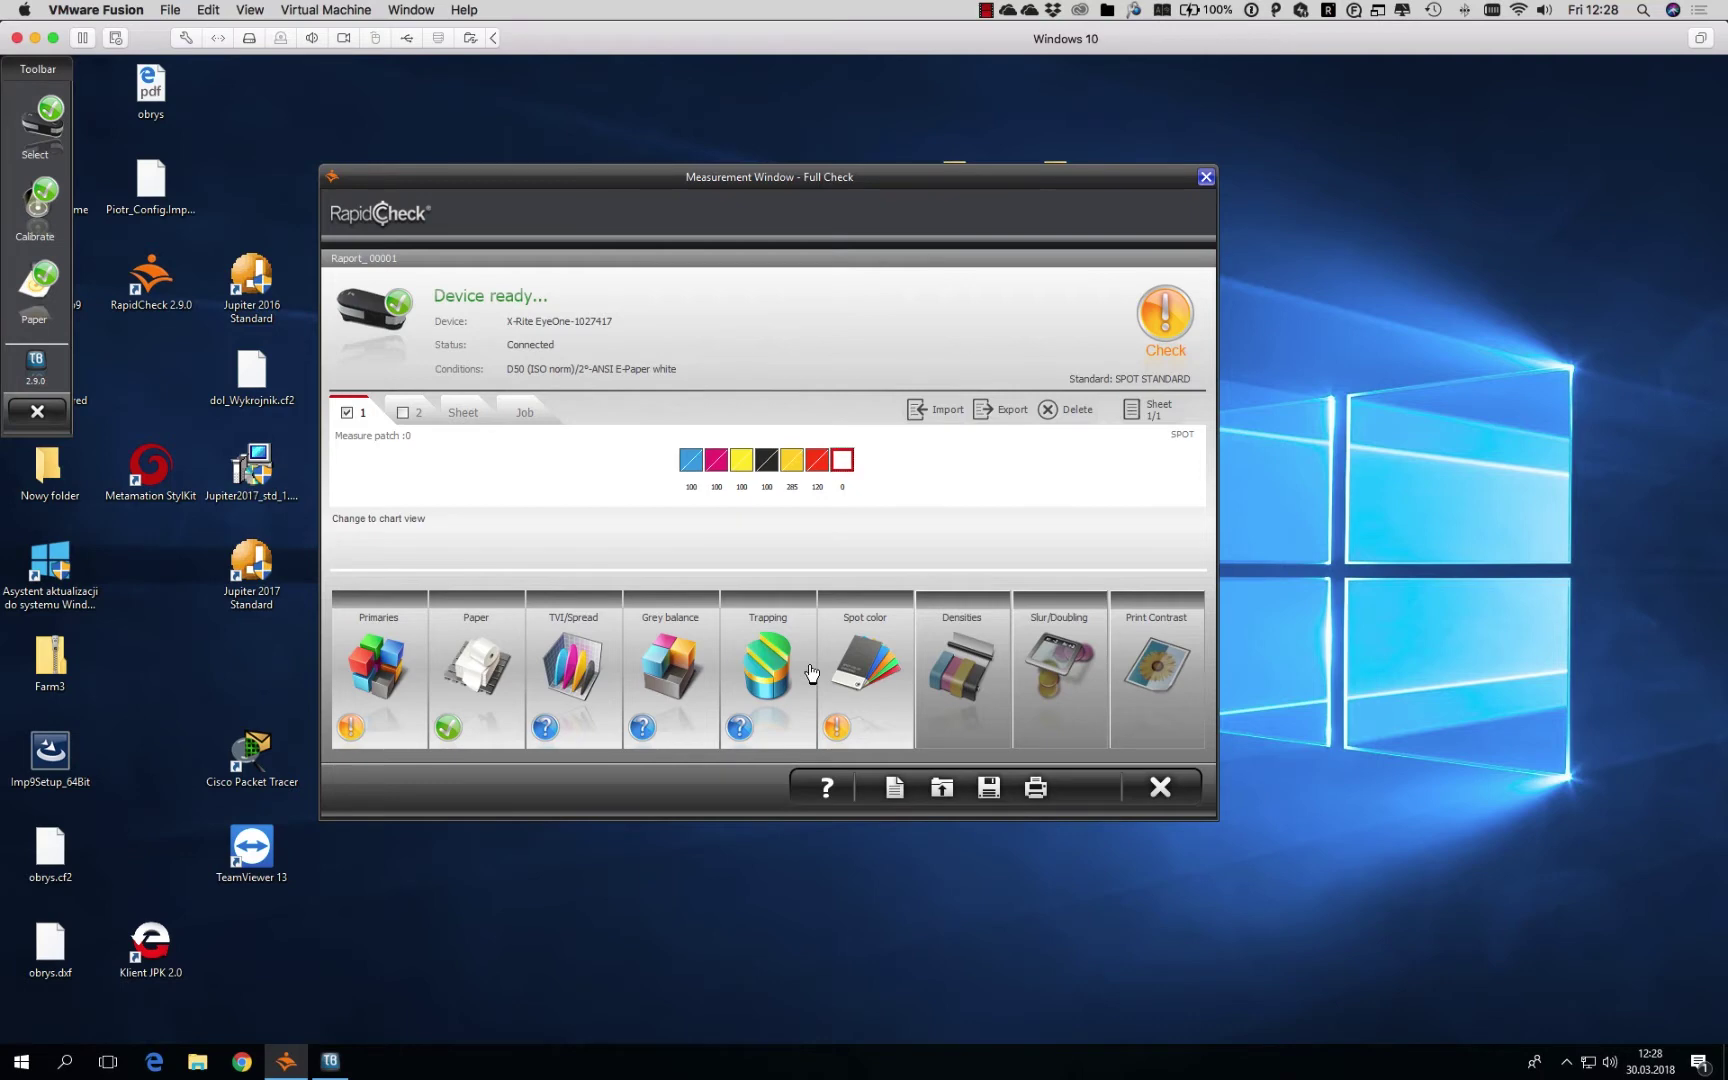
{"action": "left_click", "coordinate": [430, 418]}
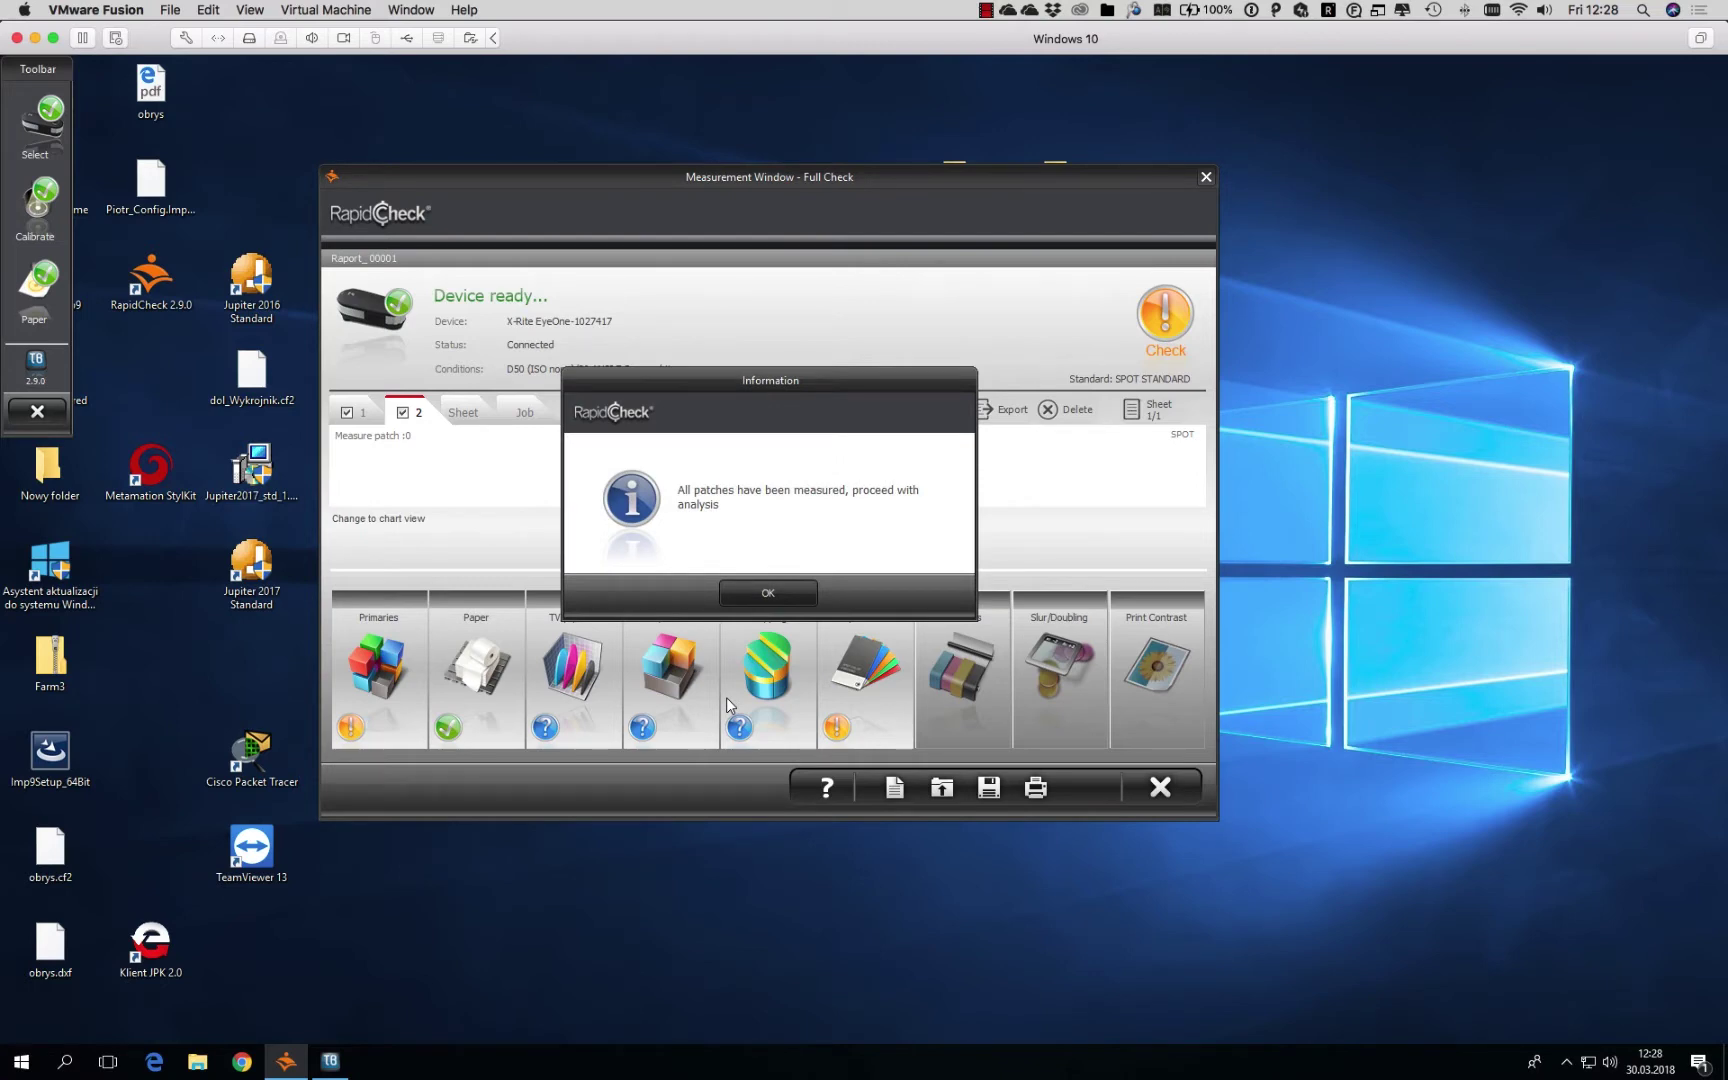
{"action": "left_click", "coordinate": [806, 596]}
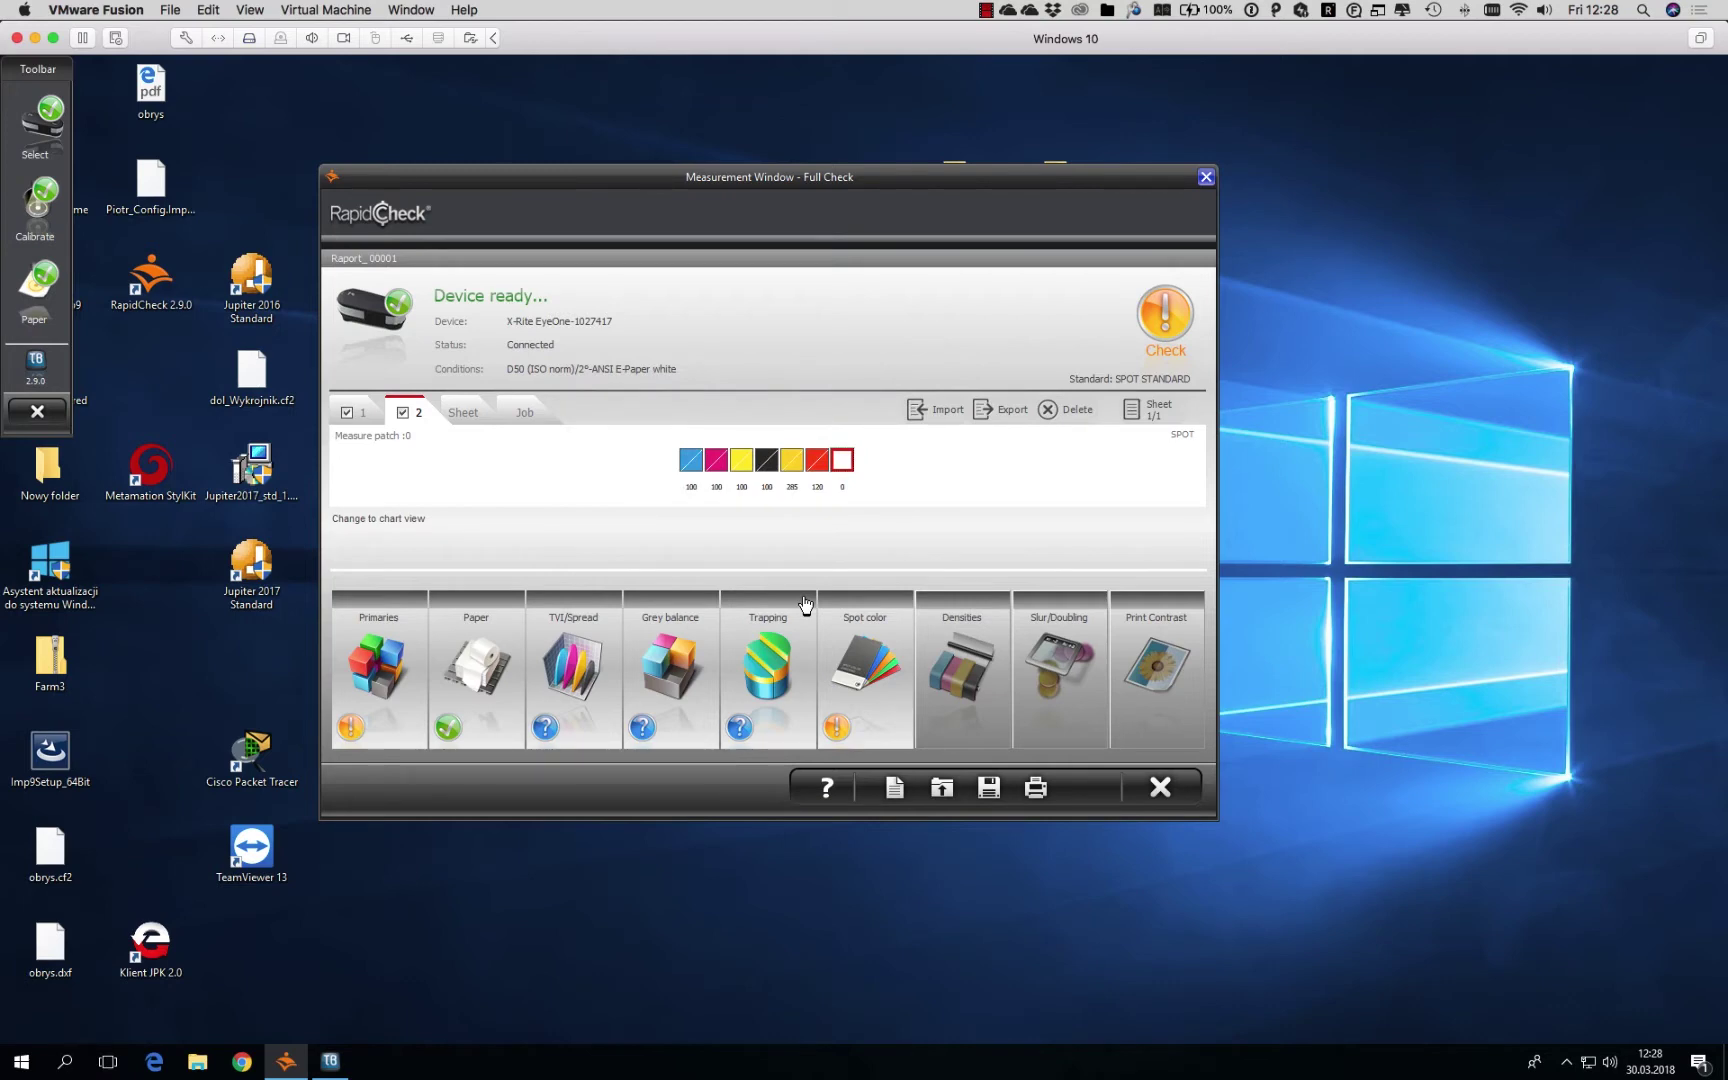
- Return to wedge 1 and view its Primaries, Paper and TVI/Spread charts, closing each one
{"action": "left_click", "coordinate": [375, 424]}
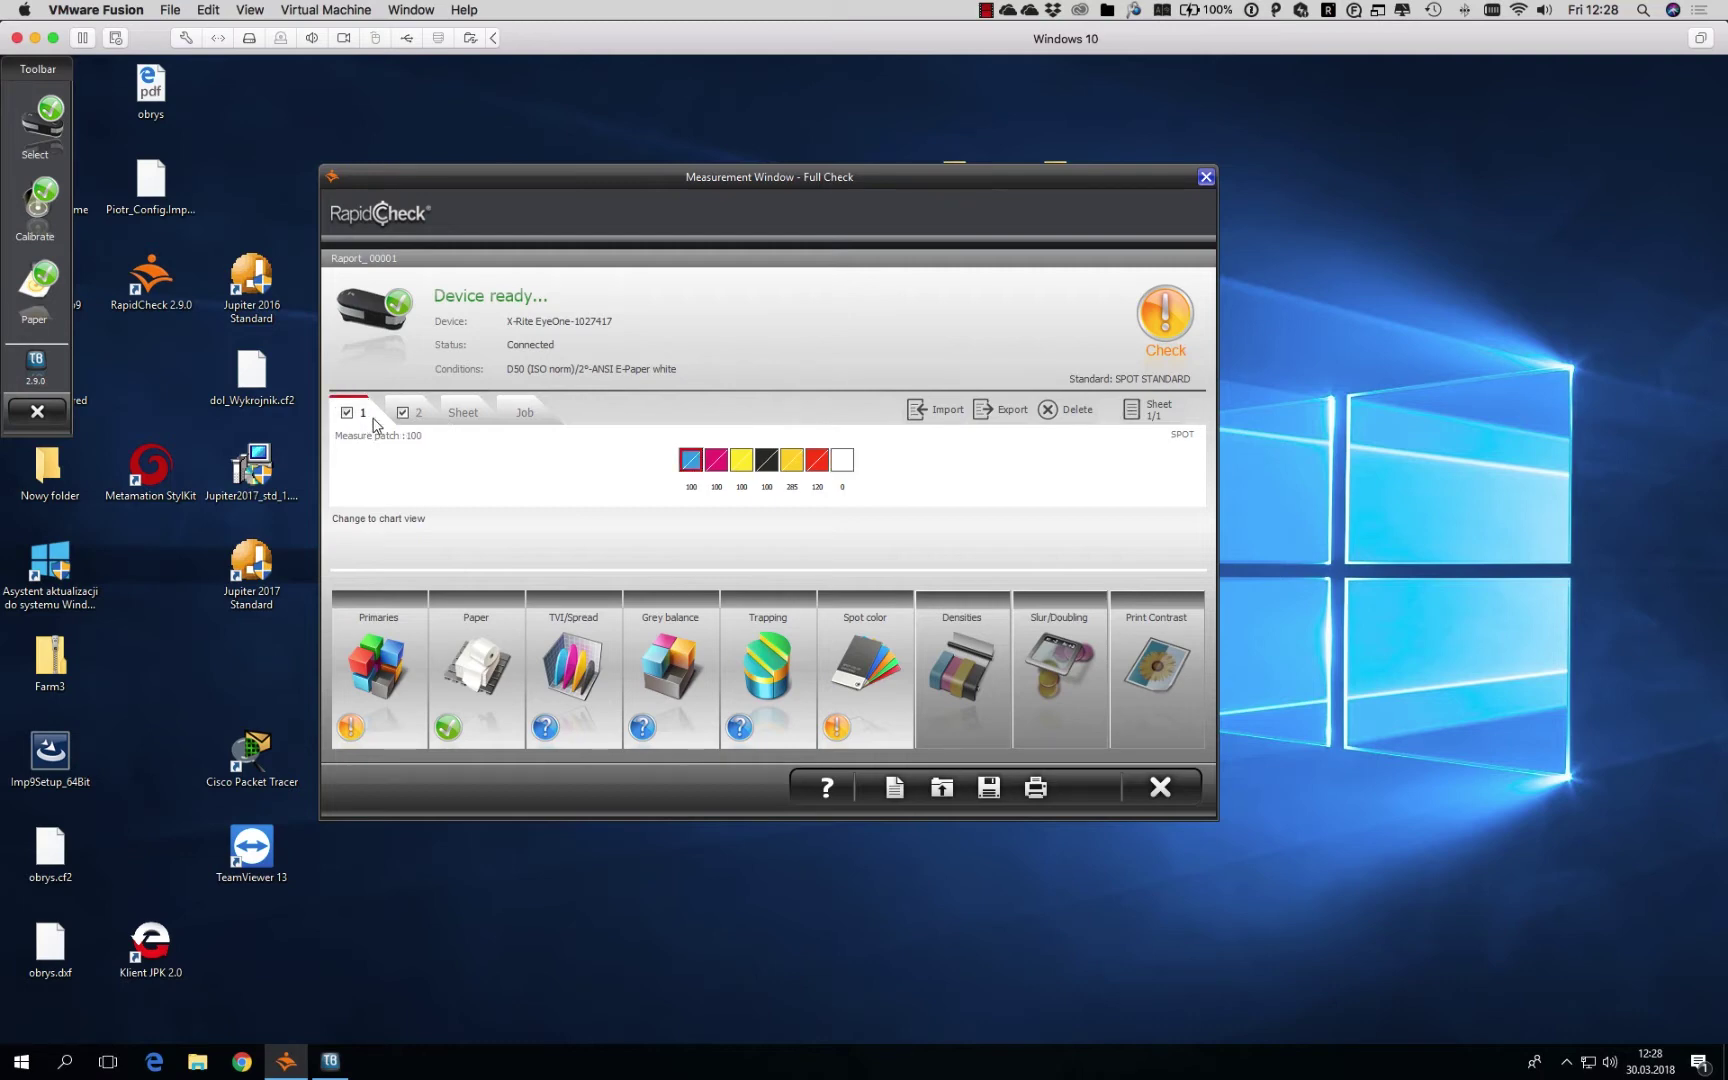
{"action": "left_click", "coordinate": [393, 672]}
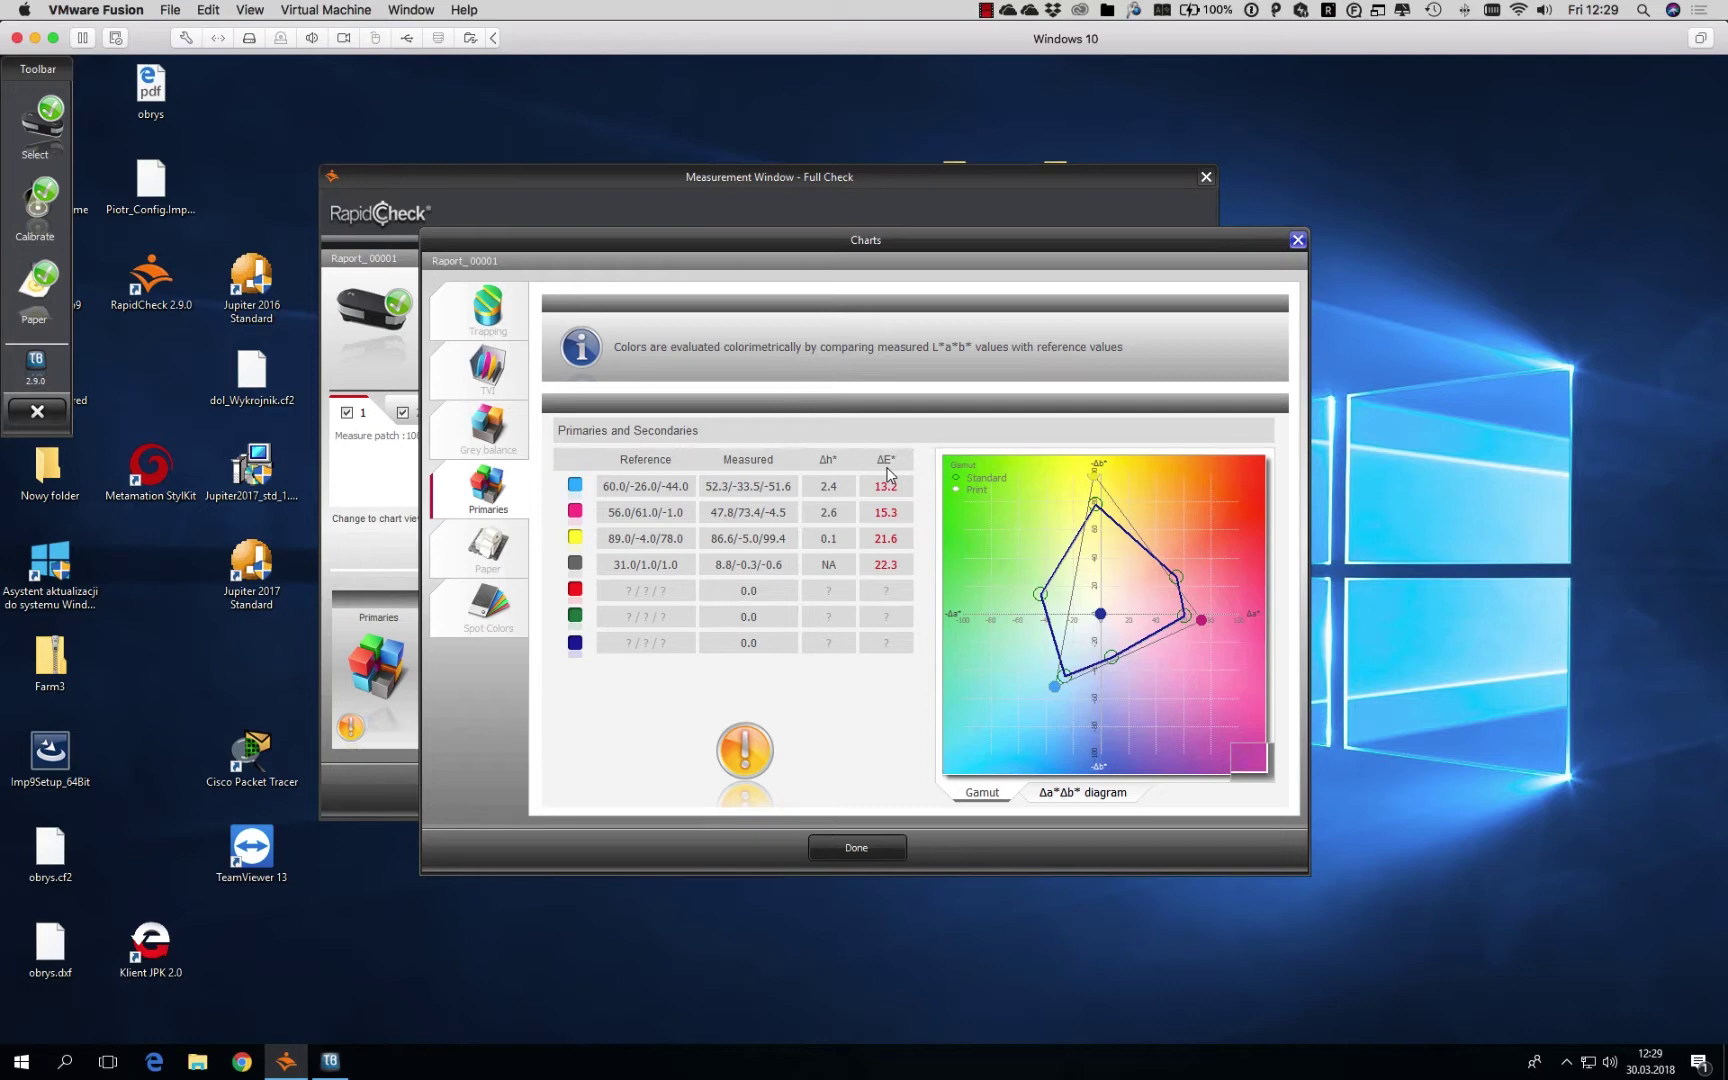
{"action": "left_click", "coordinate": [855, 850]}
{"action": "left_click", "coordinate": [489, 667]}
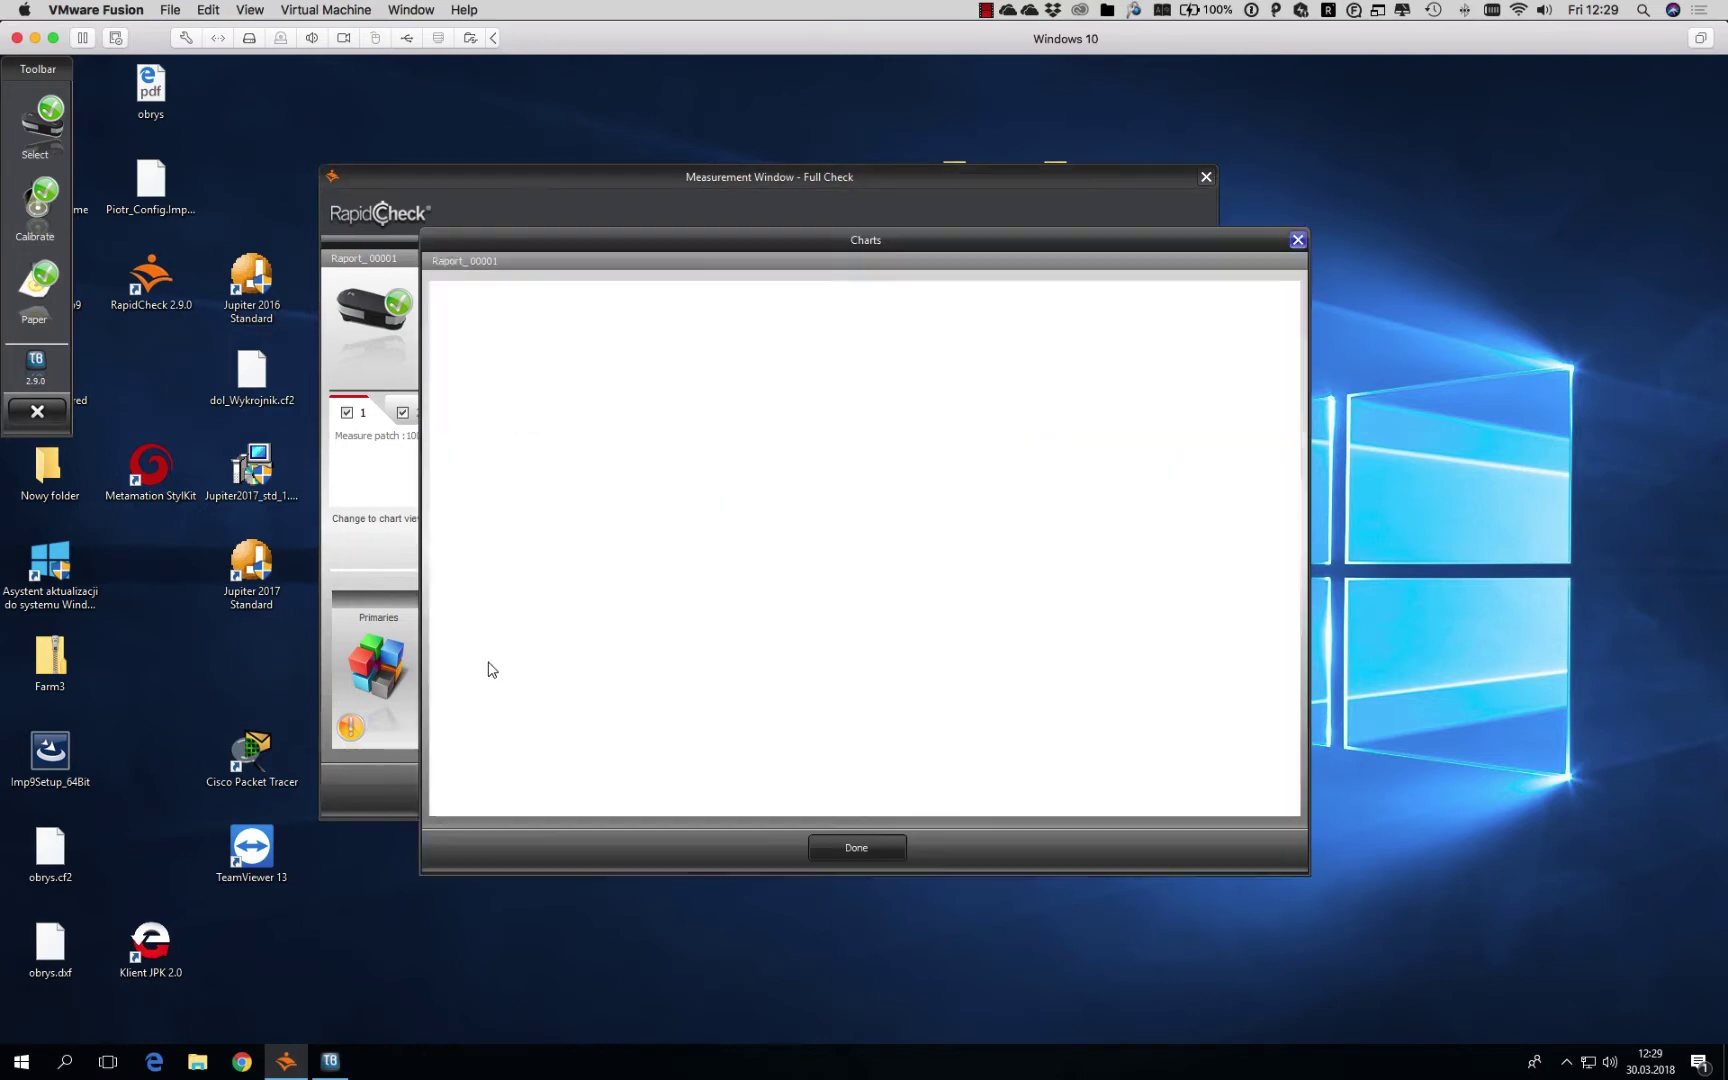
{"action": "left_click", "coordinate": [857, 847]}
{"action": "left_click", "coordinate": [561, 686]}
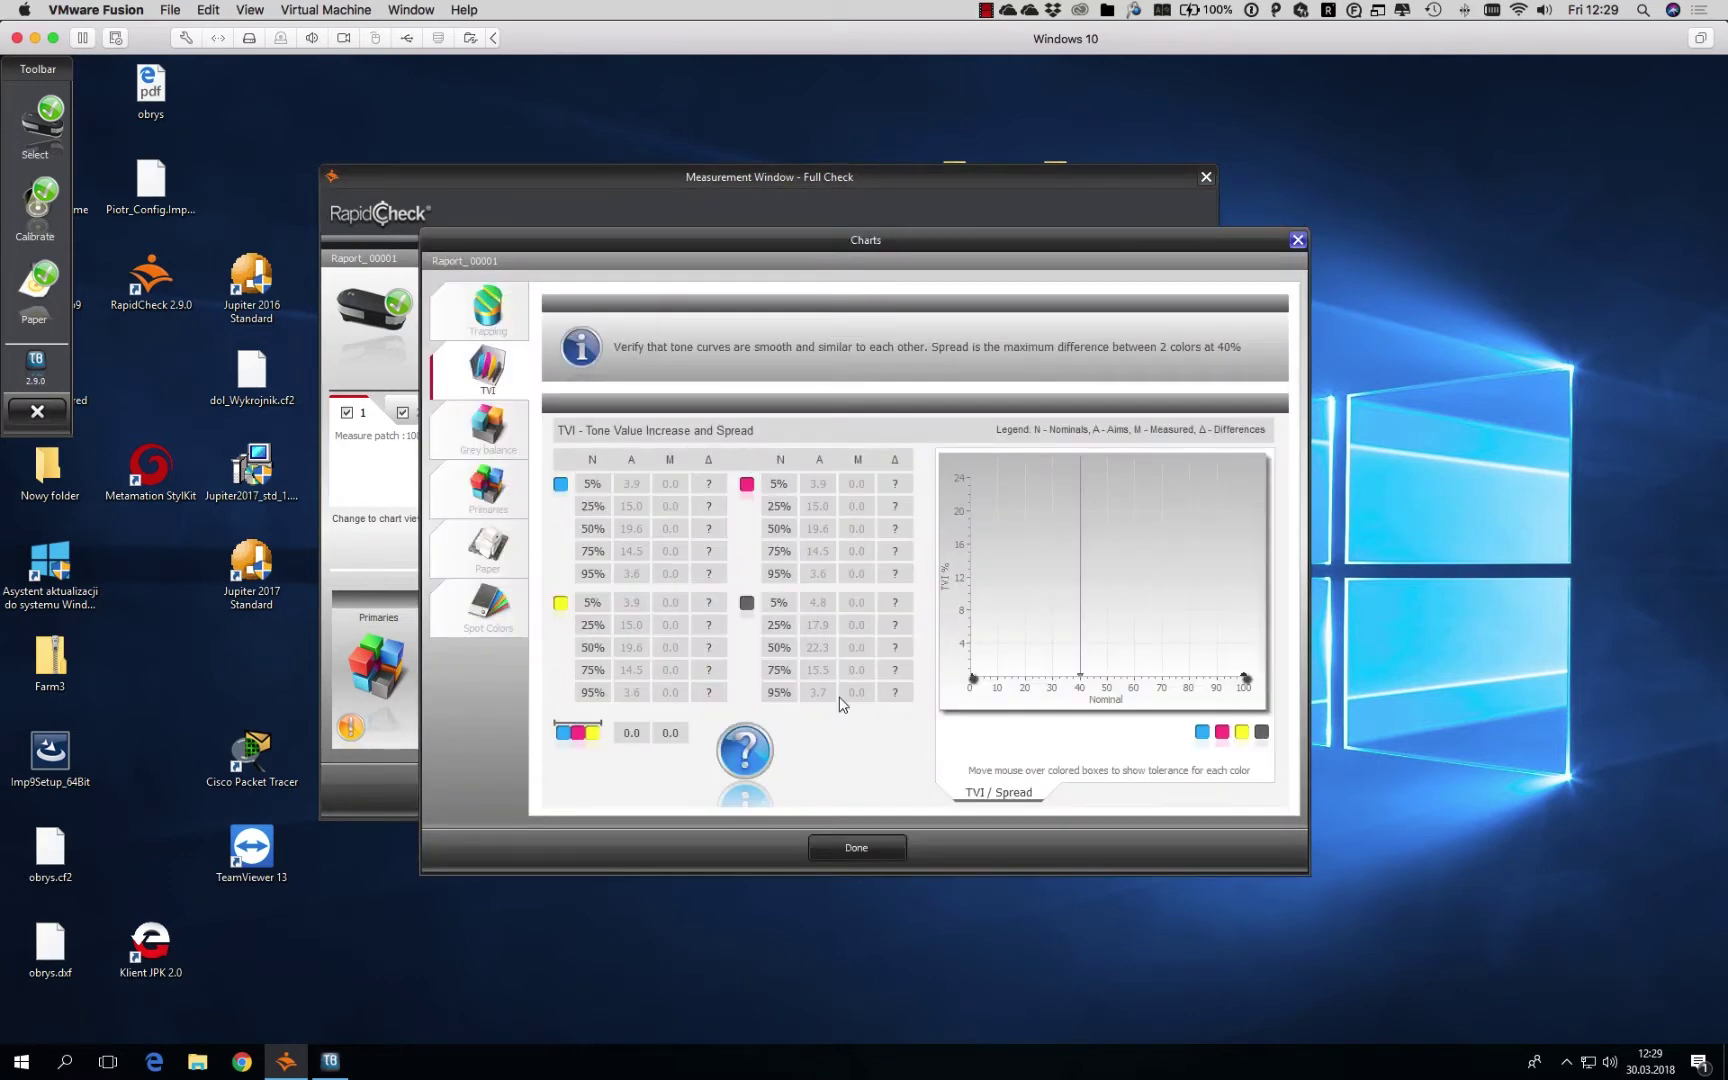
{"action": "left_click", "coordinate": [888, 846]}
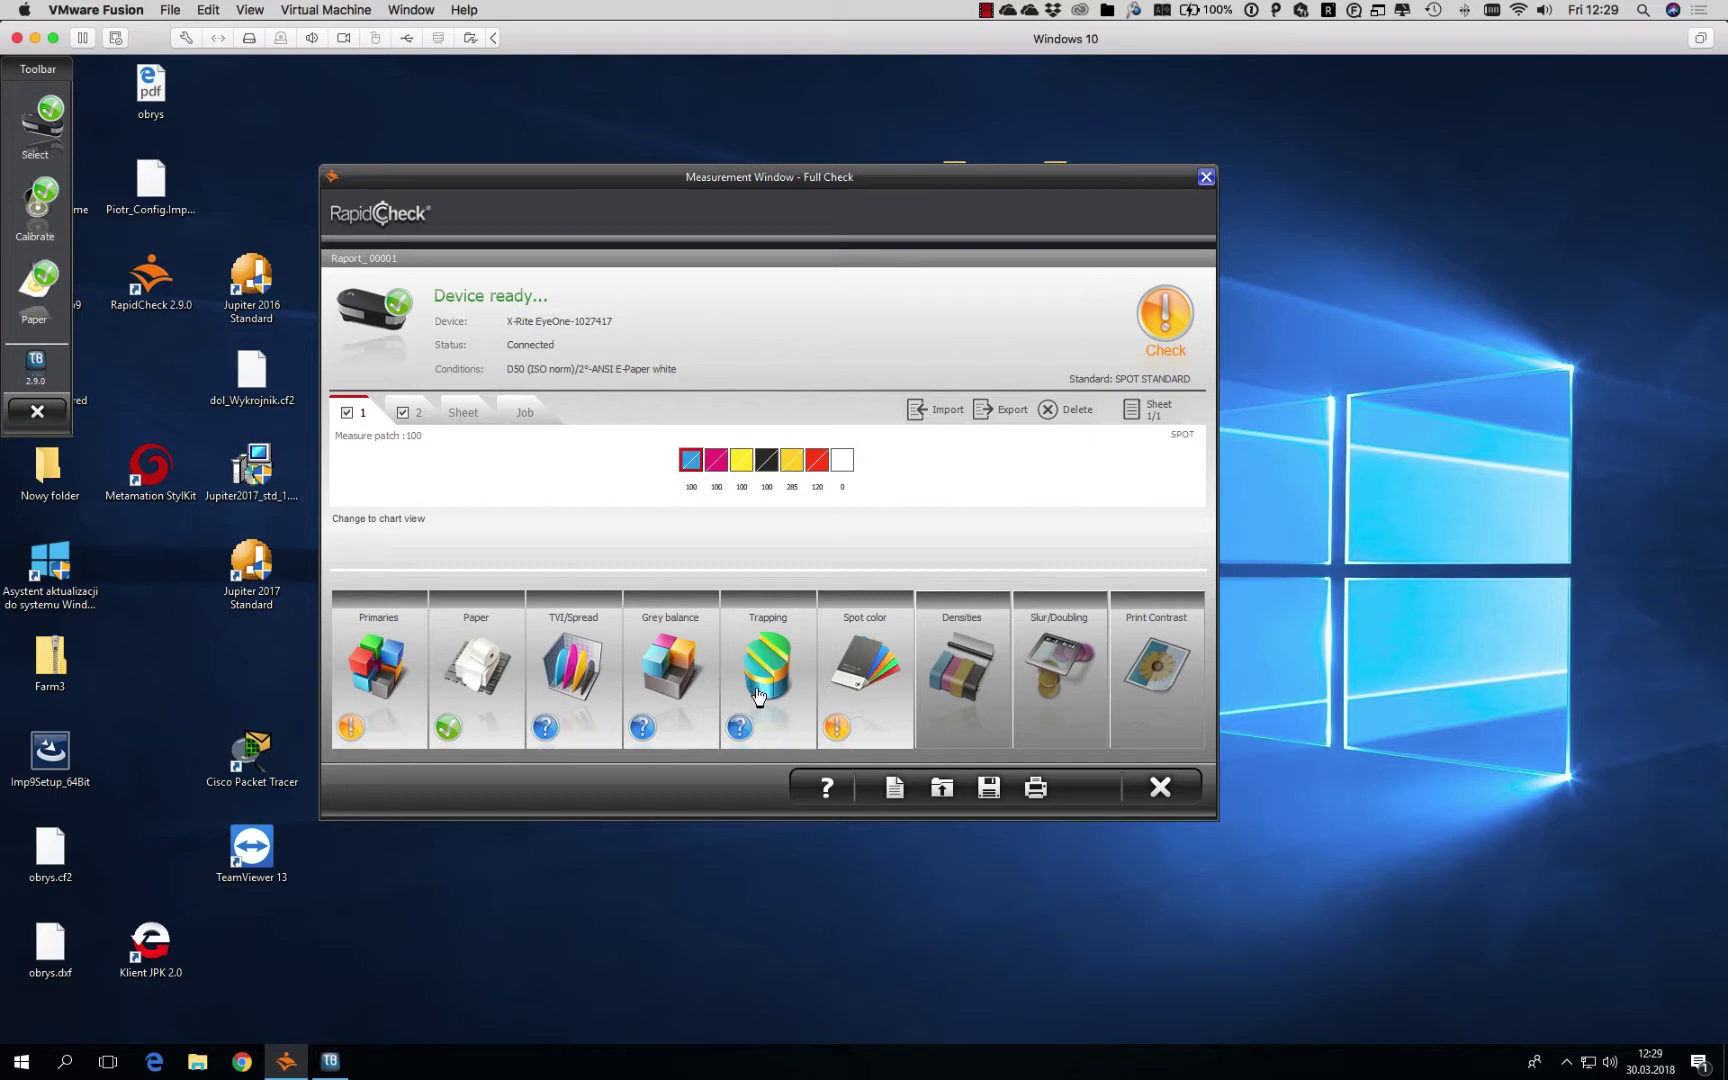
- Compare the spot color charts of wedge 1 and wedge 2
{"action": "left_click", "coordinate": [897, 683]}
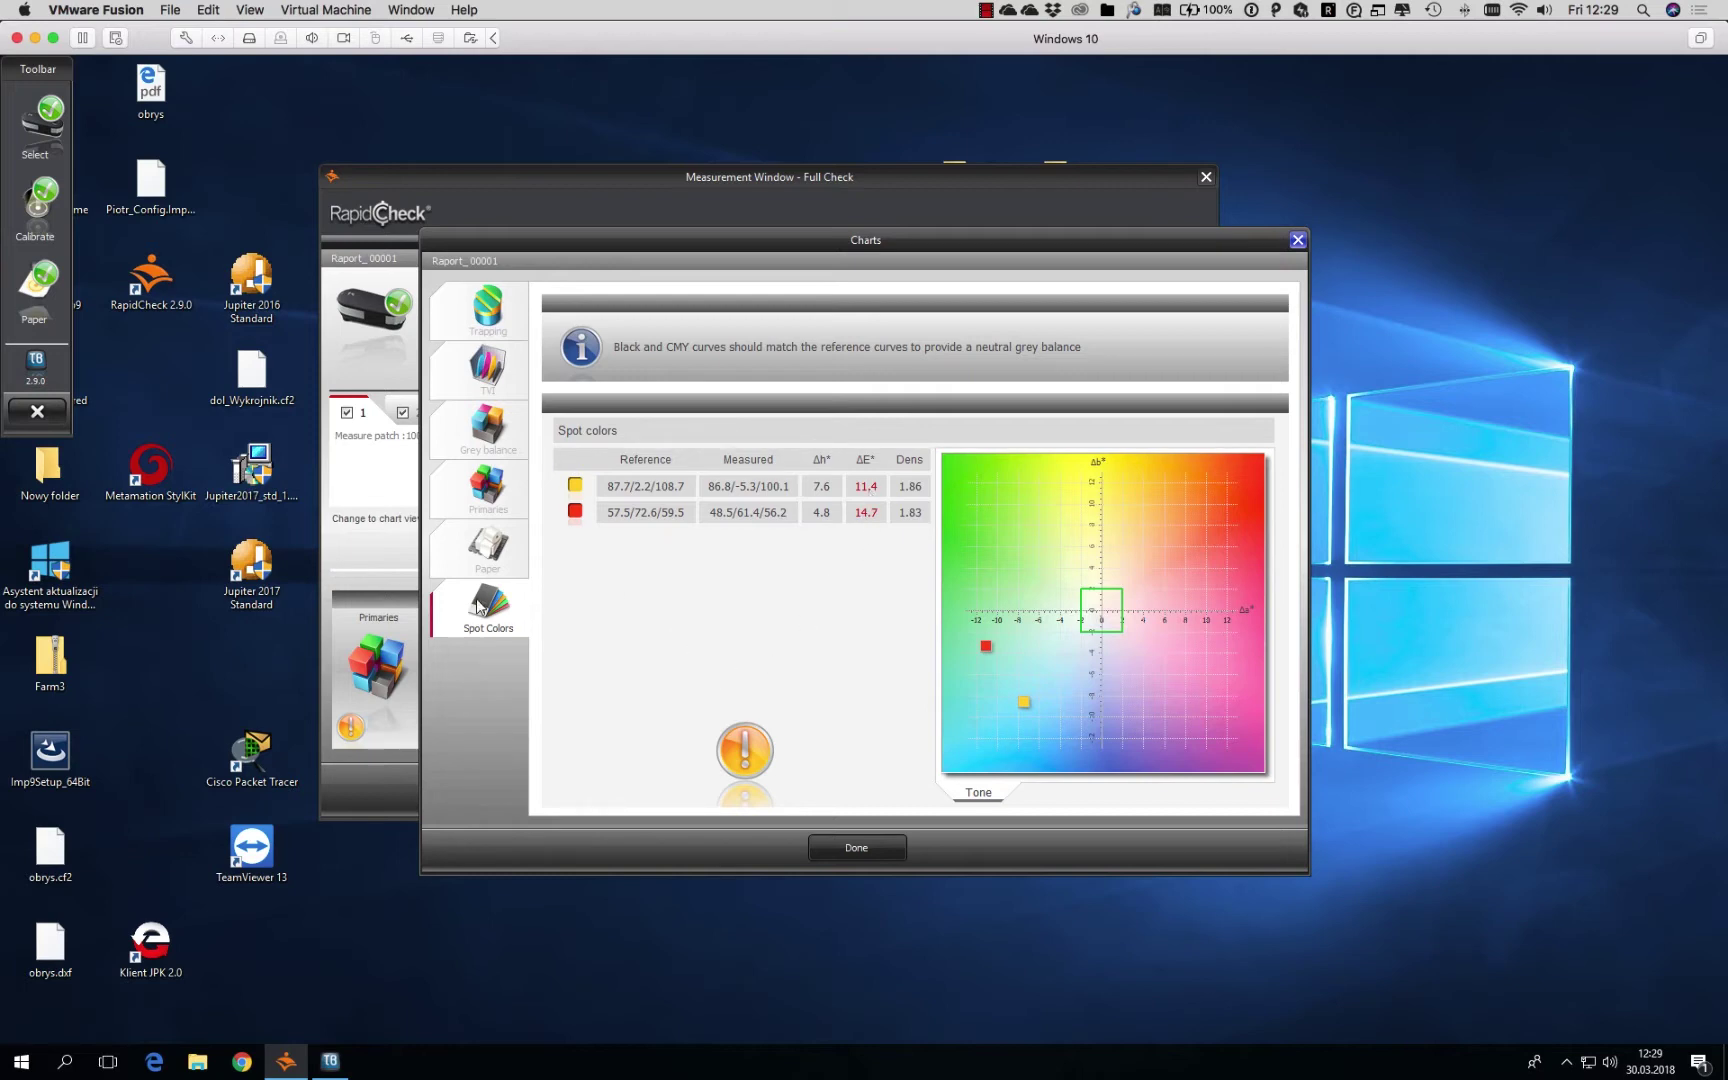
{"action": "left_click", "coordinate": [855, 848]}
{"action": "left_click", "coordinate": [412, 418]}
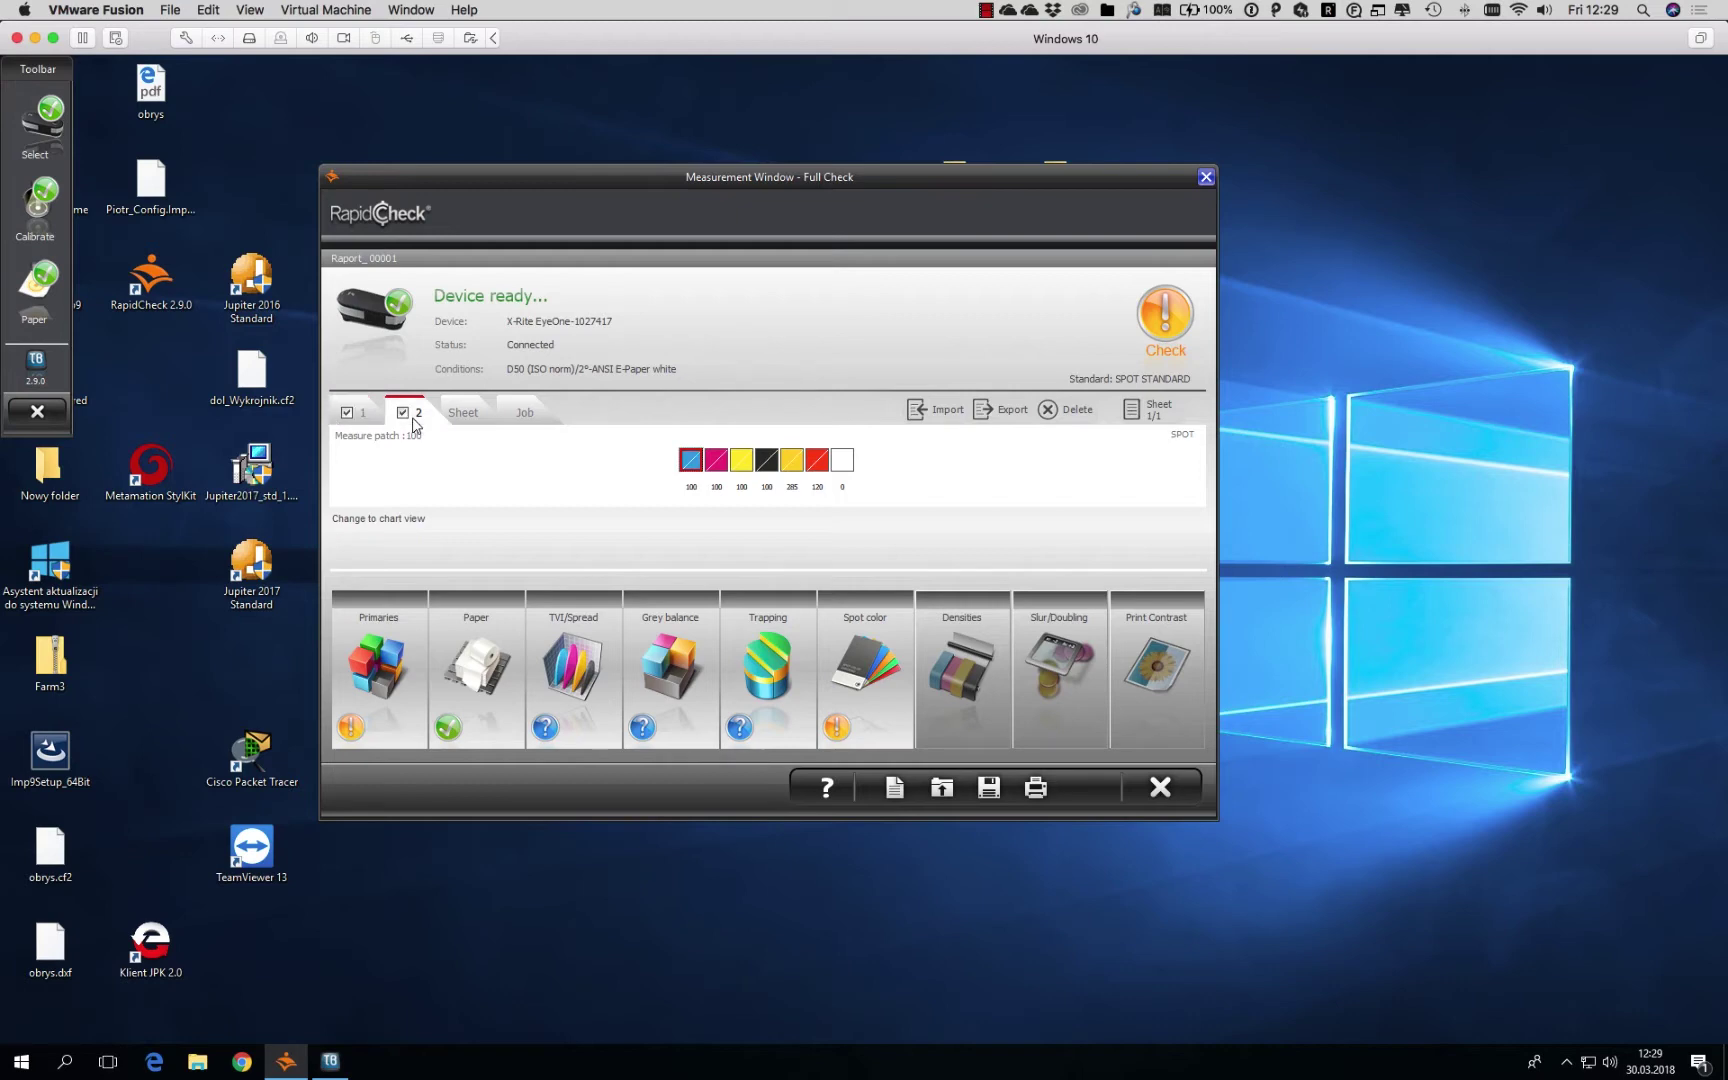
{"action": "left_click", "coordinate": [881, 693]}
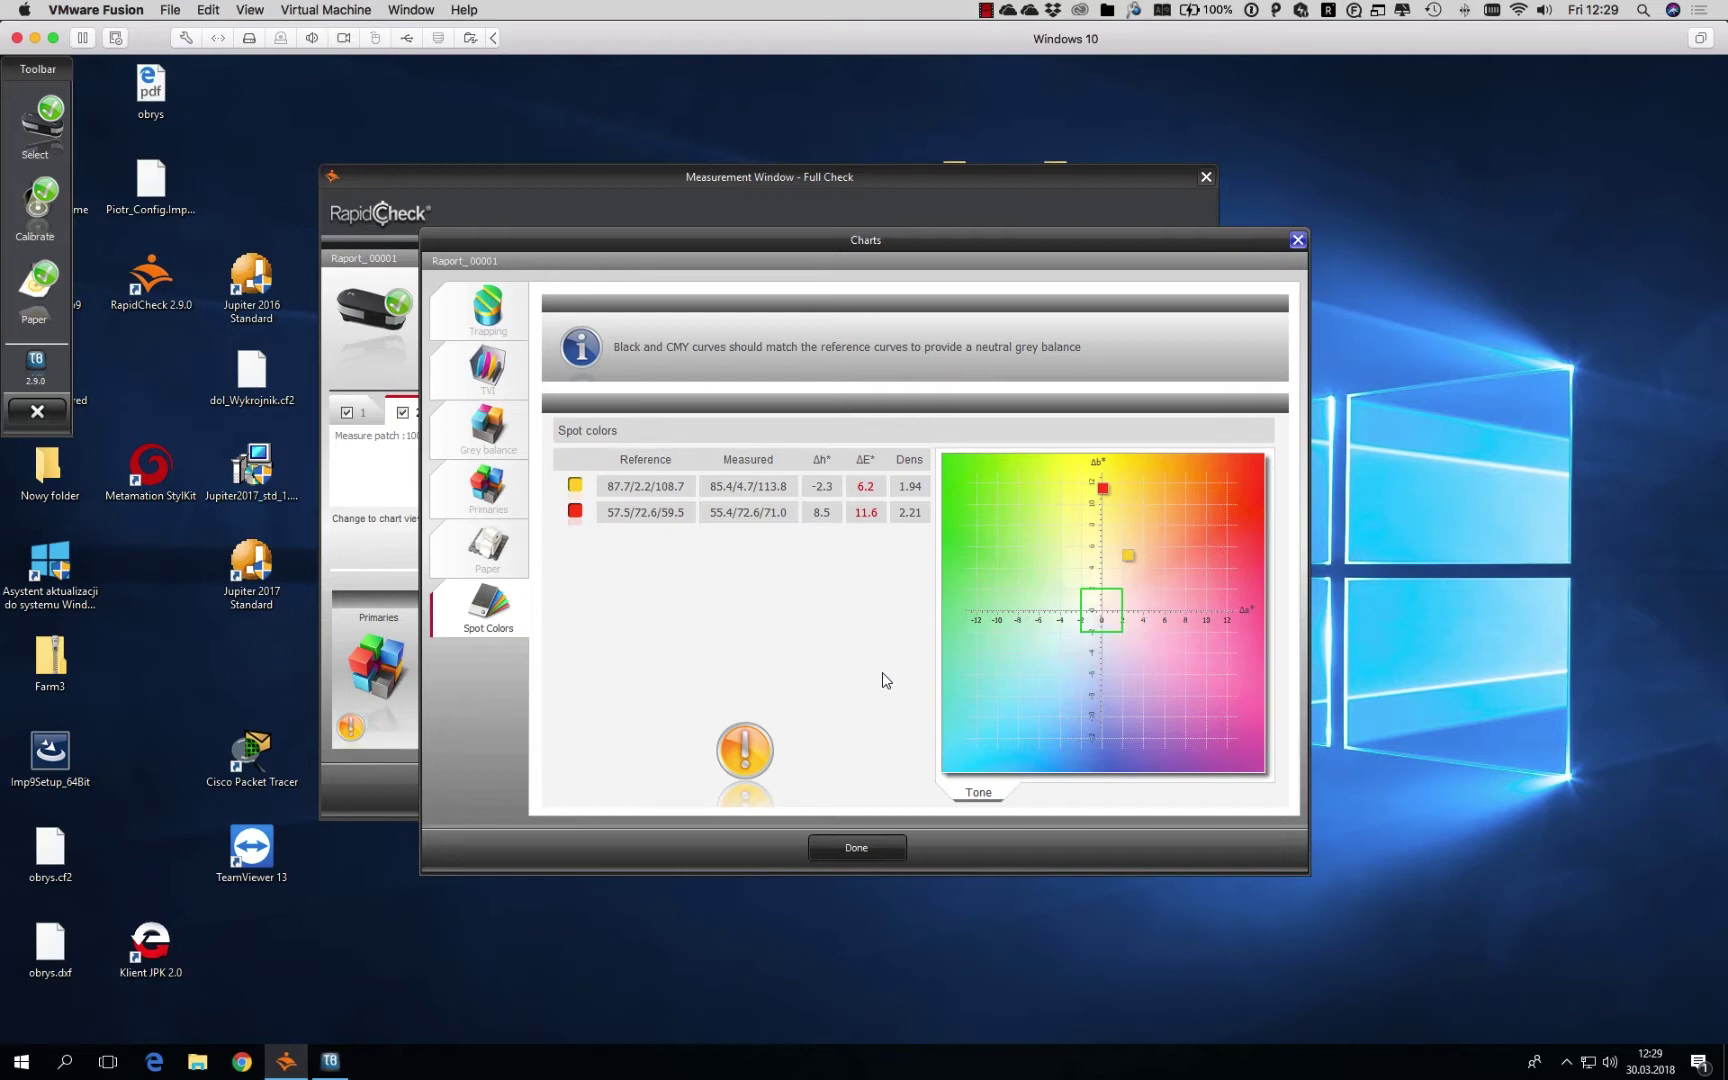
{"action": "left_click", "coordinate": [857, 848]}
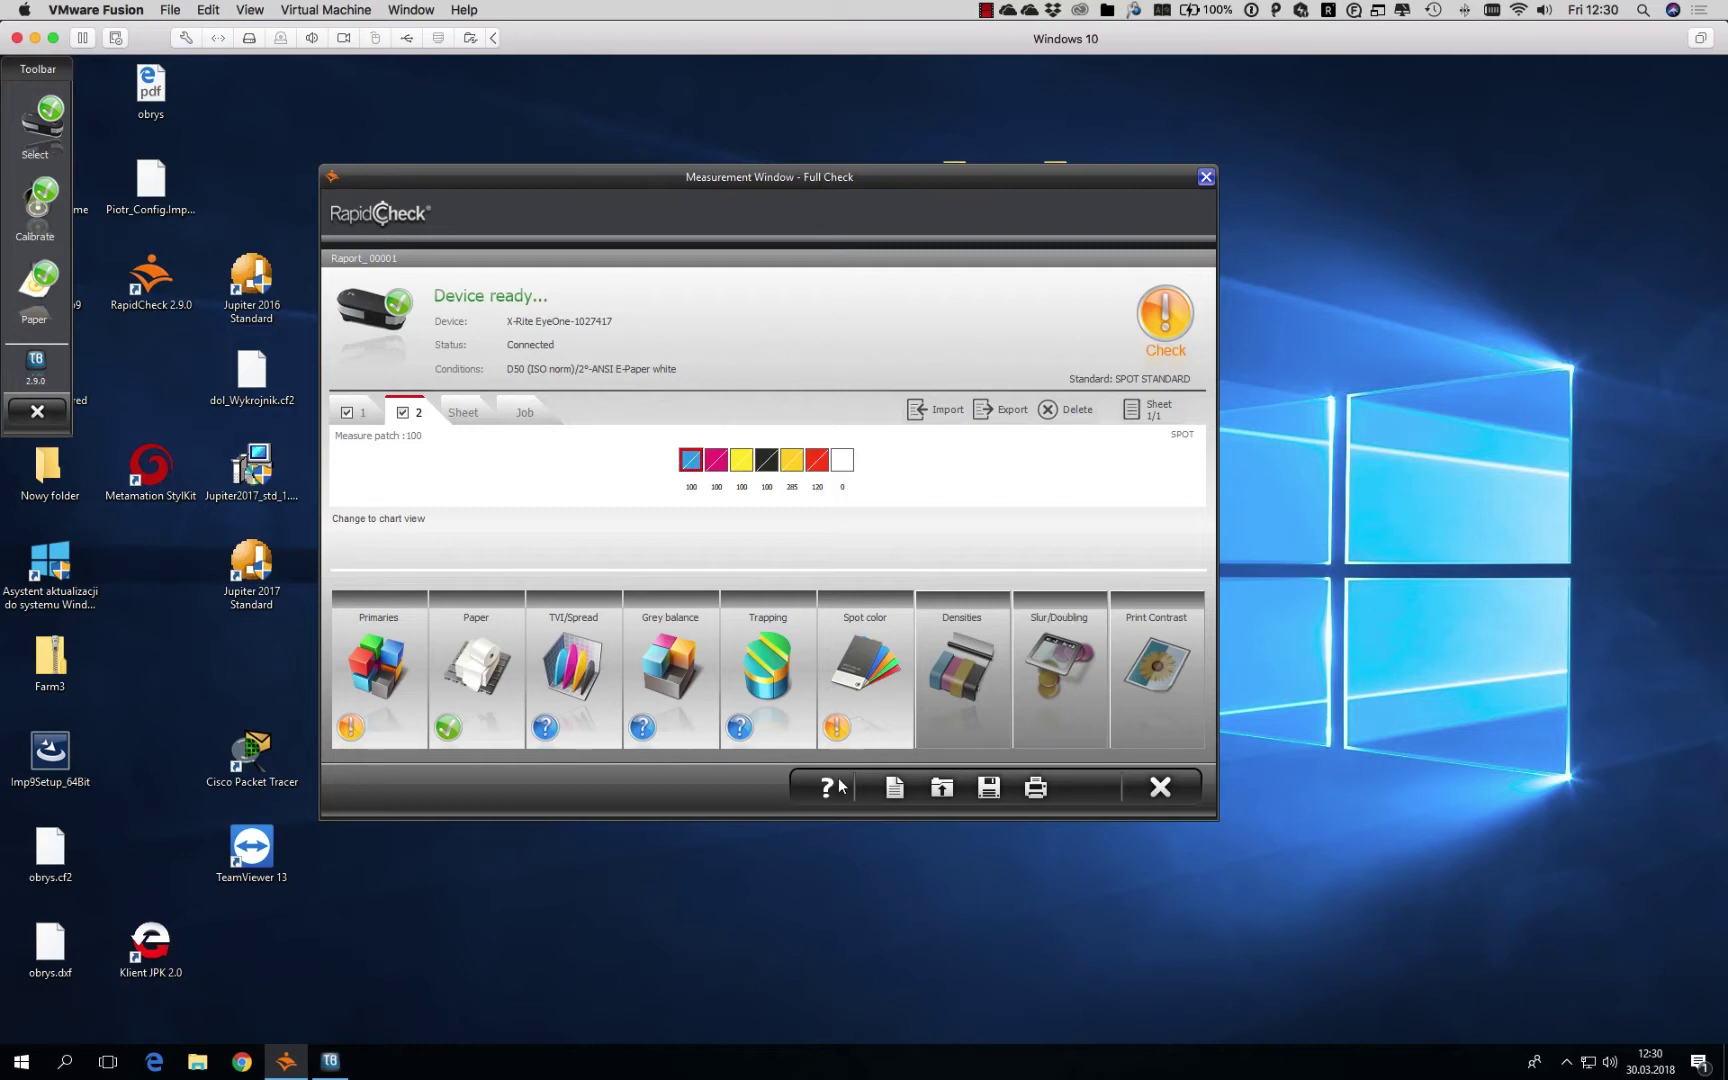
- Save the measured job as the RapidCheck job file Raport_00001 in the Jobs folder
{"action": "left_click", "coordinate": [895, 790]}
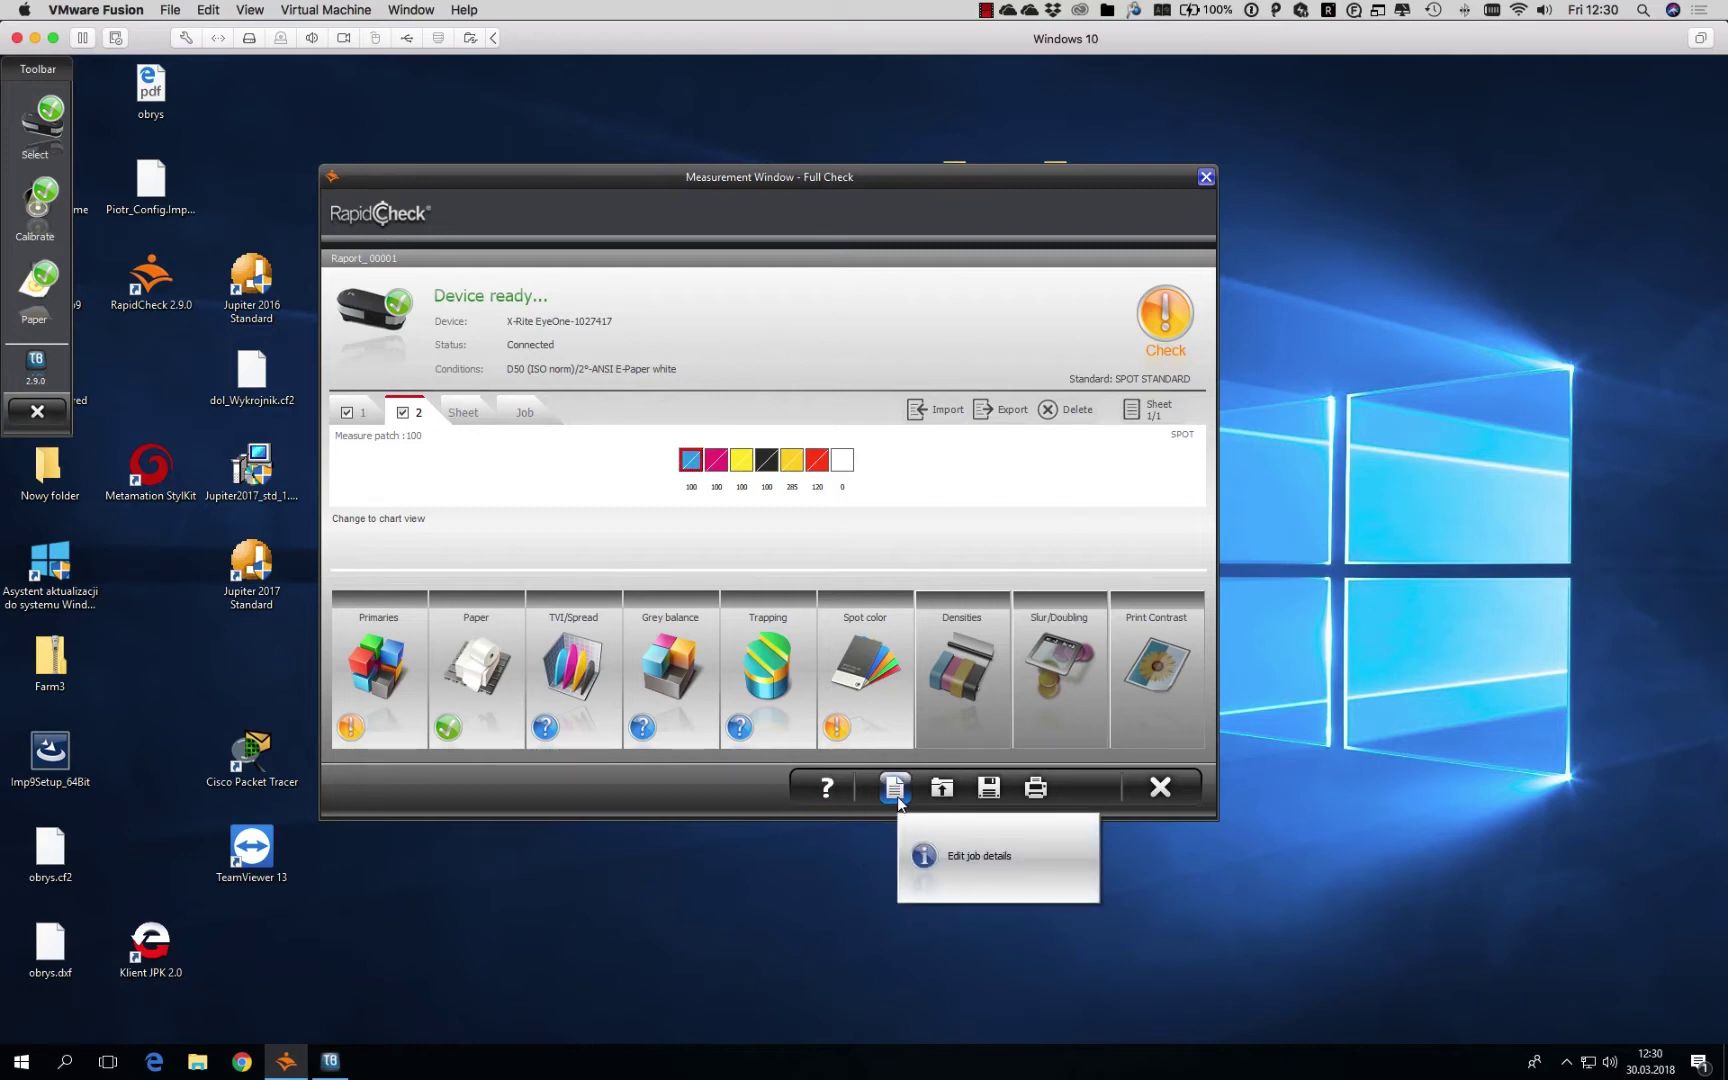
{"action": "left_click", "coordinate": [985, 792]}
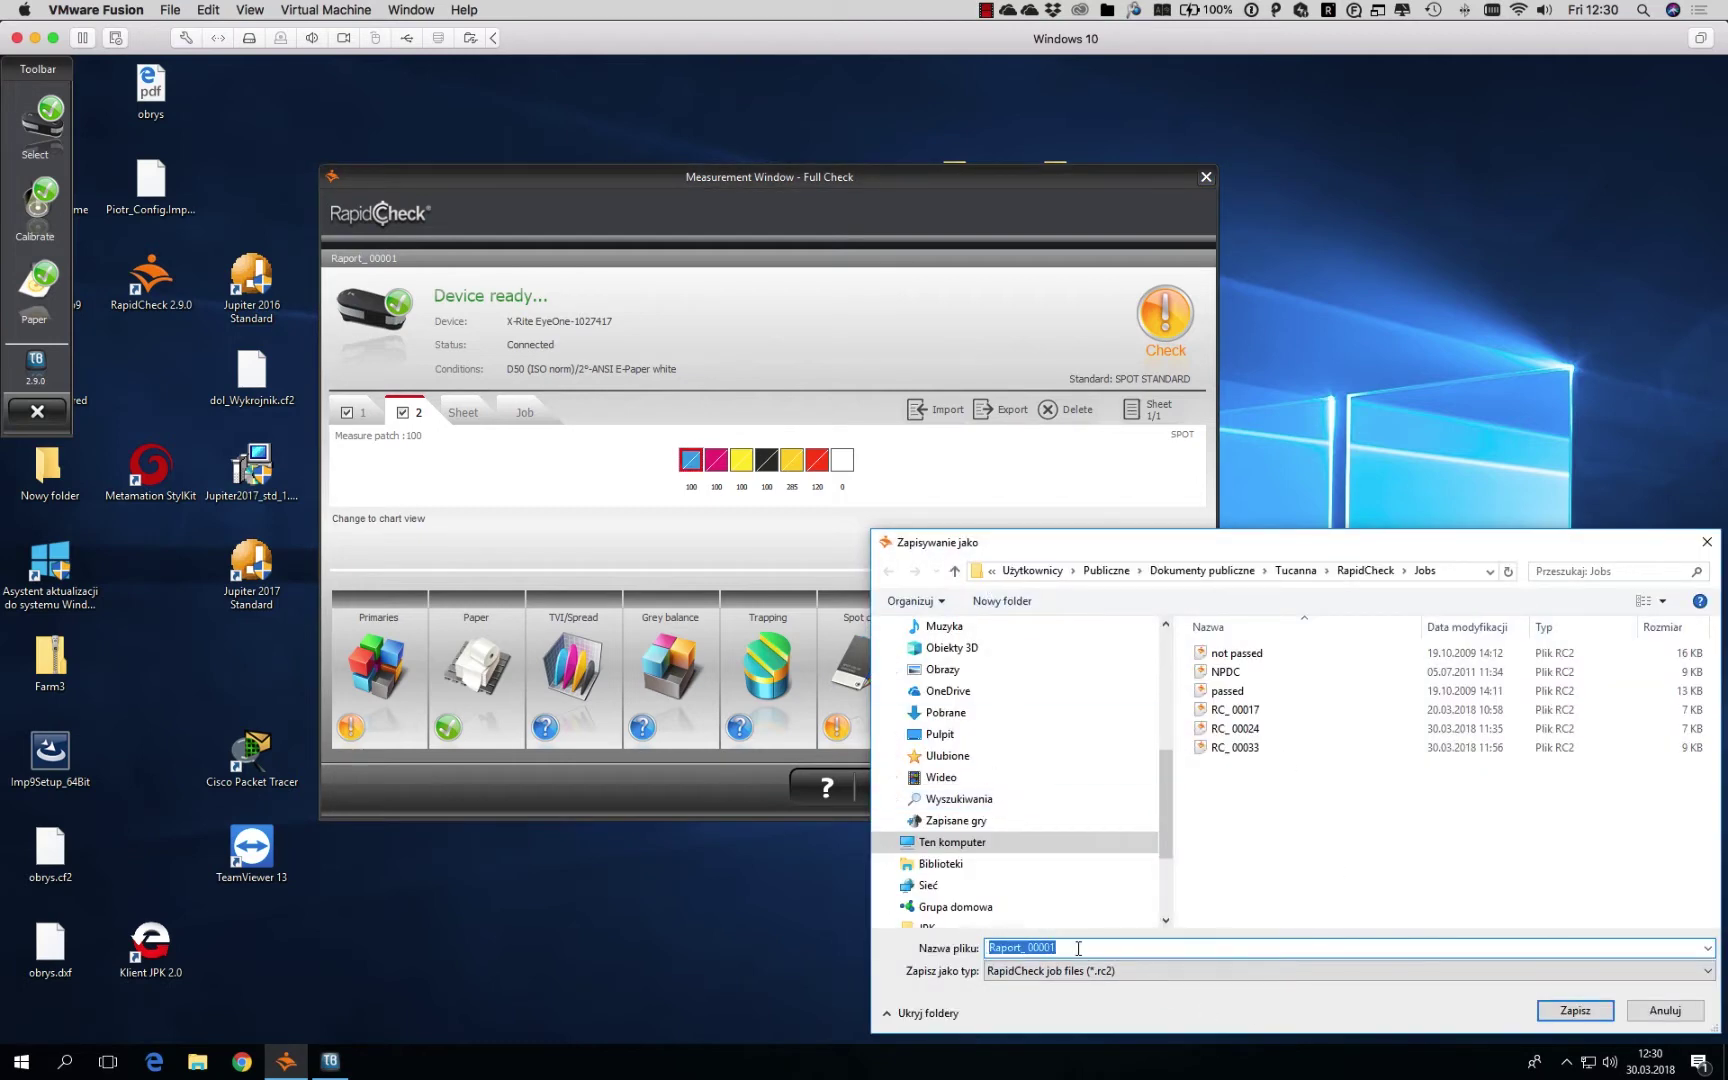
{"action": "left_click_drag", "start_coordinate": [1259, 545], "coordinate": [959, 288]}
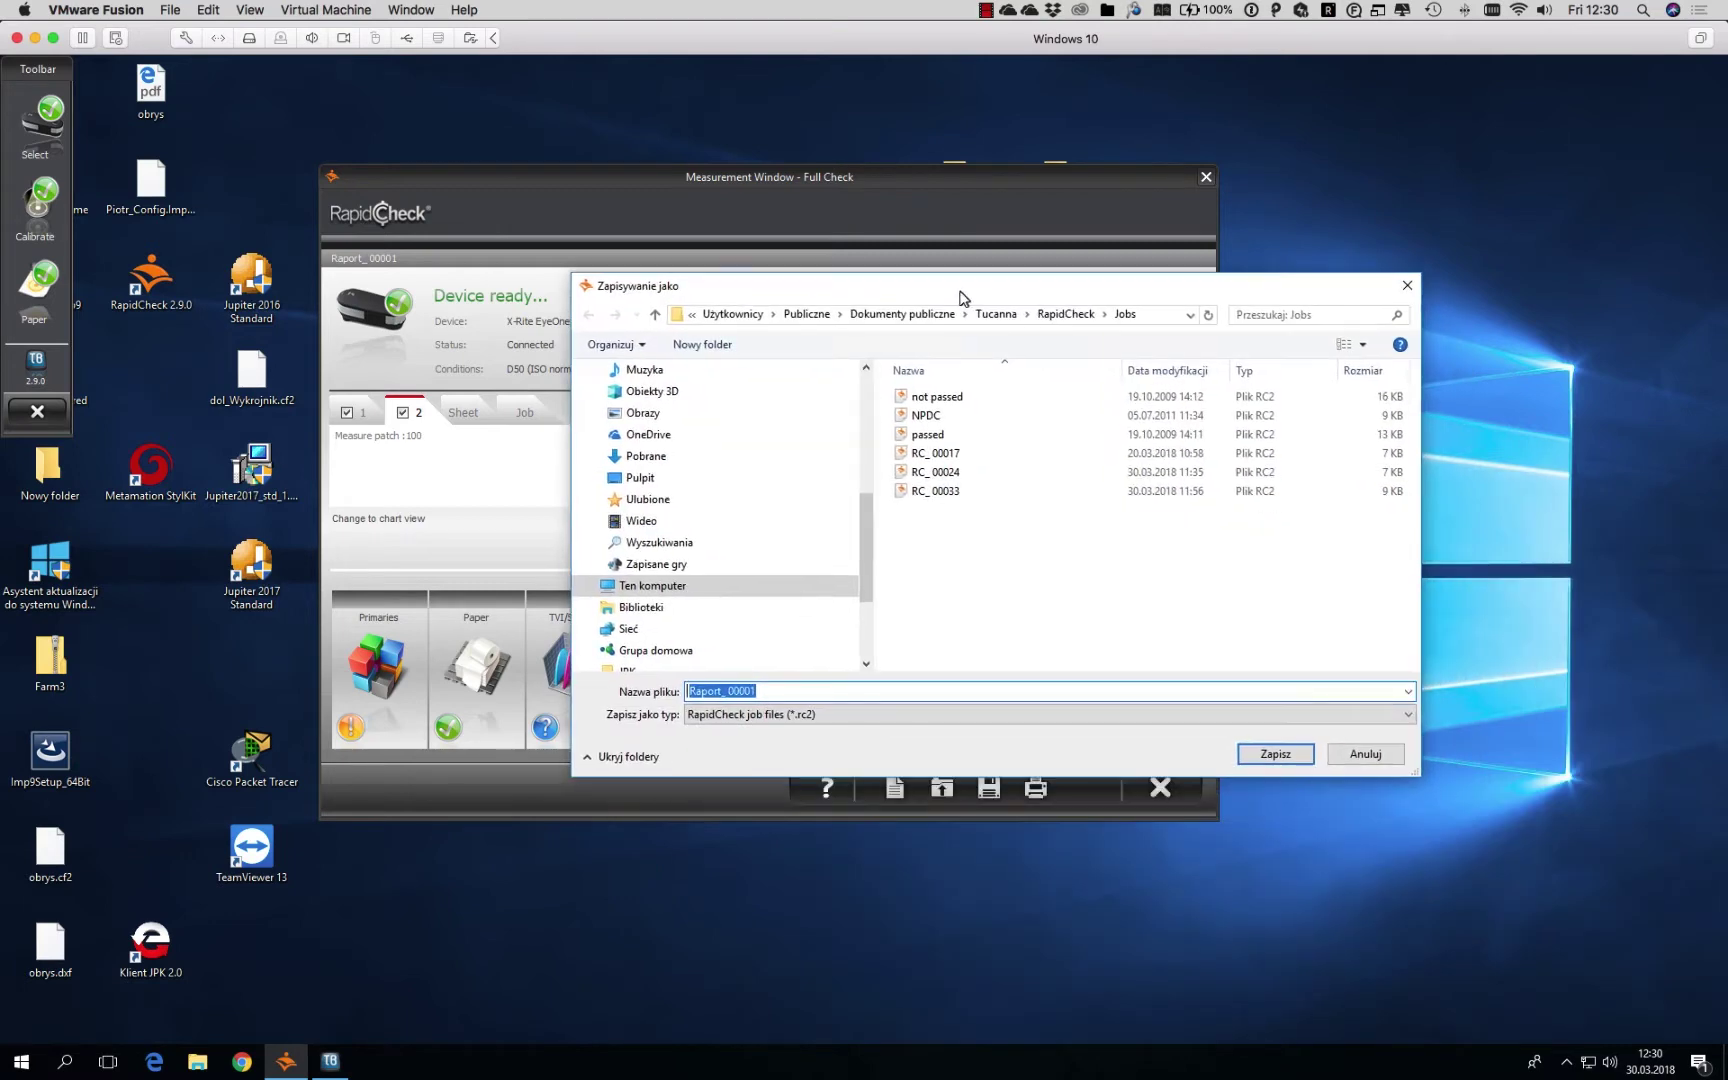
{"action": "left_click", "coordinate": [1270, 752]}
- Open the job's print report, enlarge its window, read the technical data and status overview, and close the report
{"action": "left_click", "coordinate": [1035, 788]}
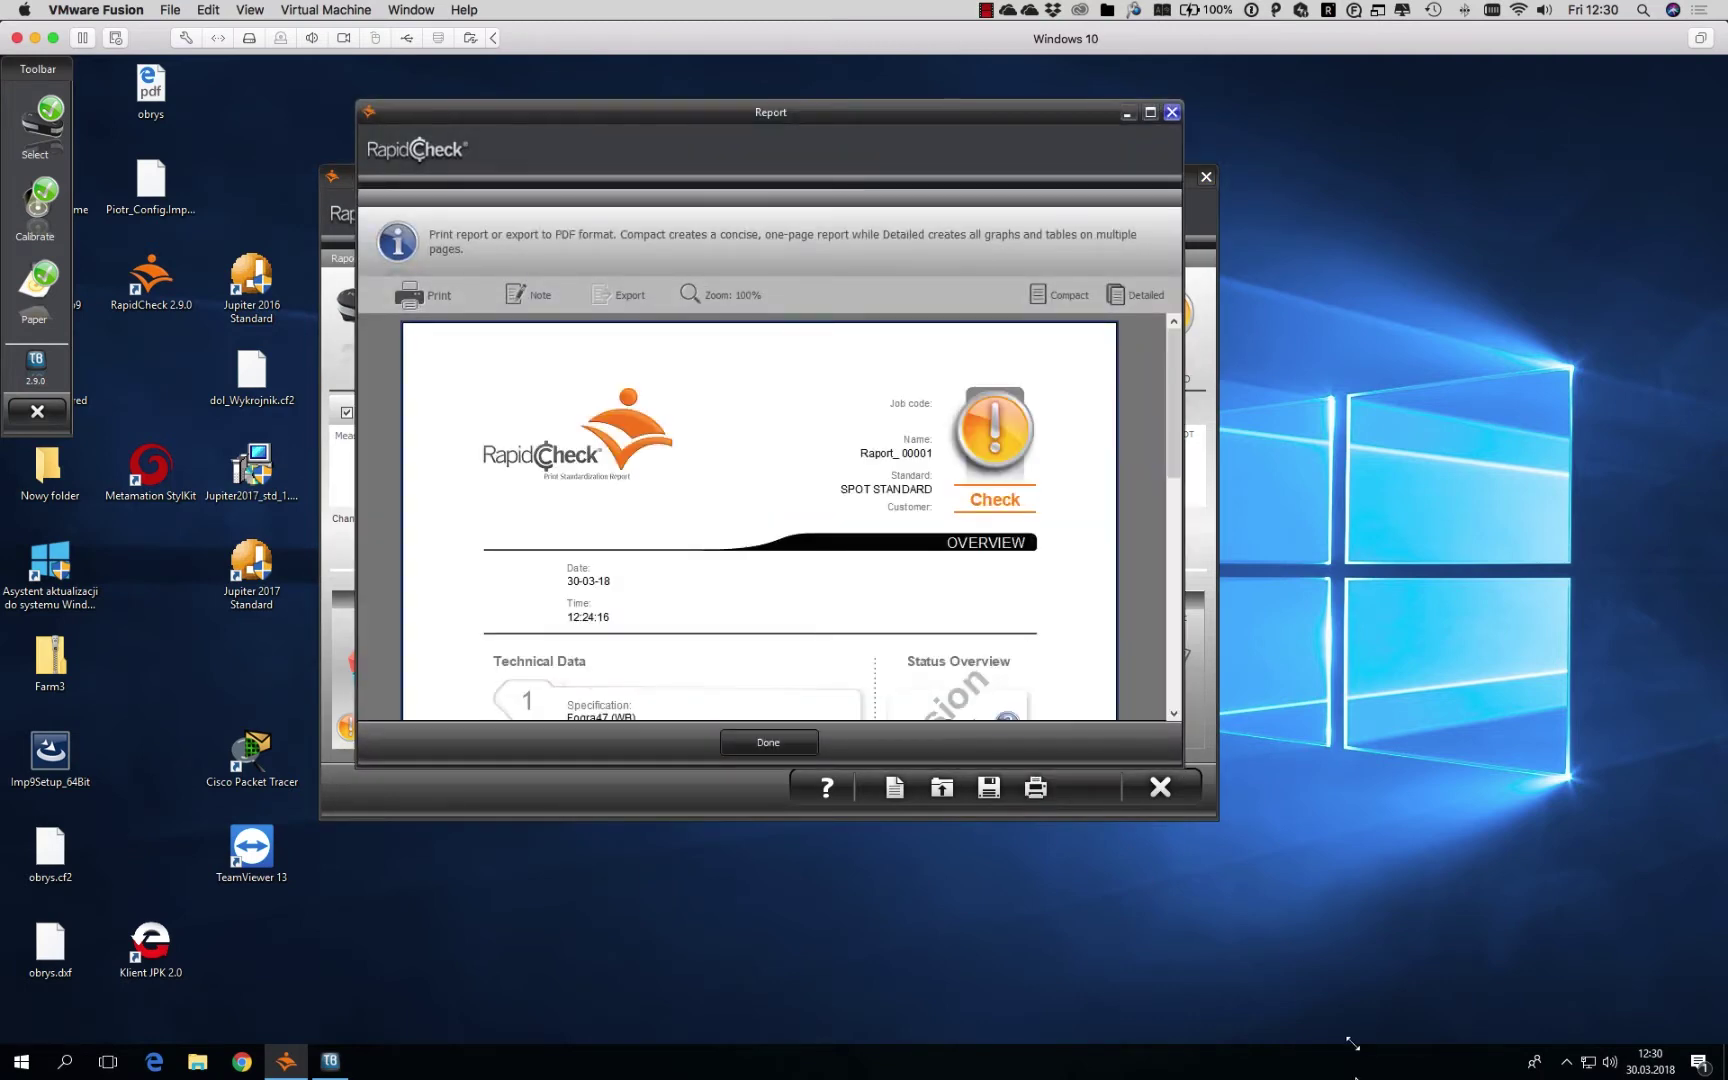
{"action": "left_click_drag", "start_coordinate": [1182, 766], "coordinate": [1361, 1043]}
{"action": "scroll", "coordinate": [1103, 797], "scroll_direction": "down", "scroll_amount": 3}
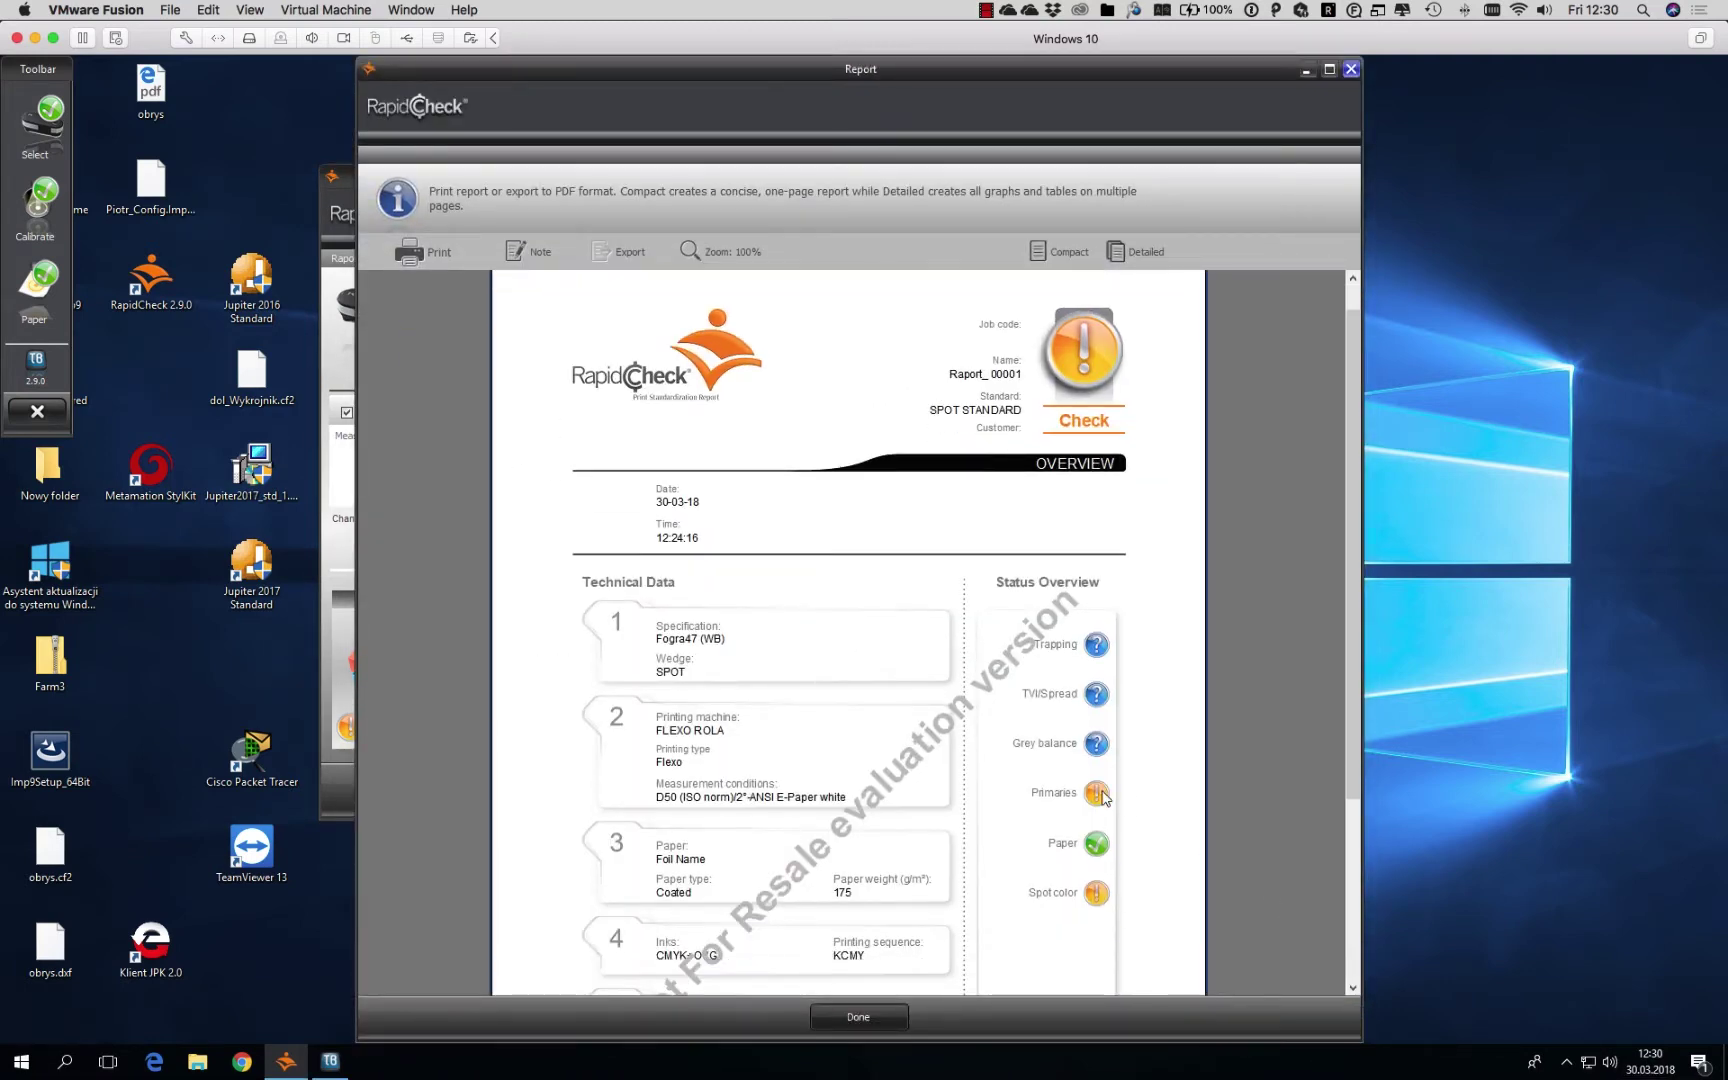
{"action": "scroll", "coordinate": [1103, 797], "scroll_direction": "down", "scroll_amount": 5}
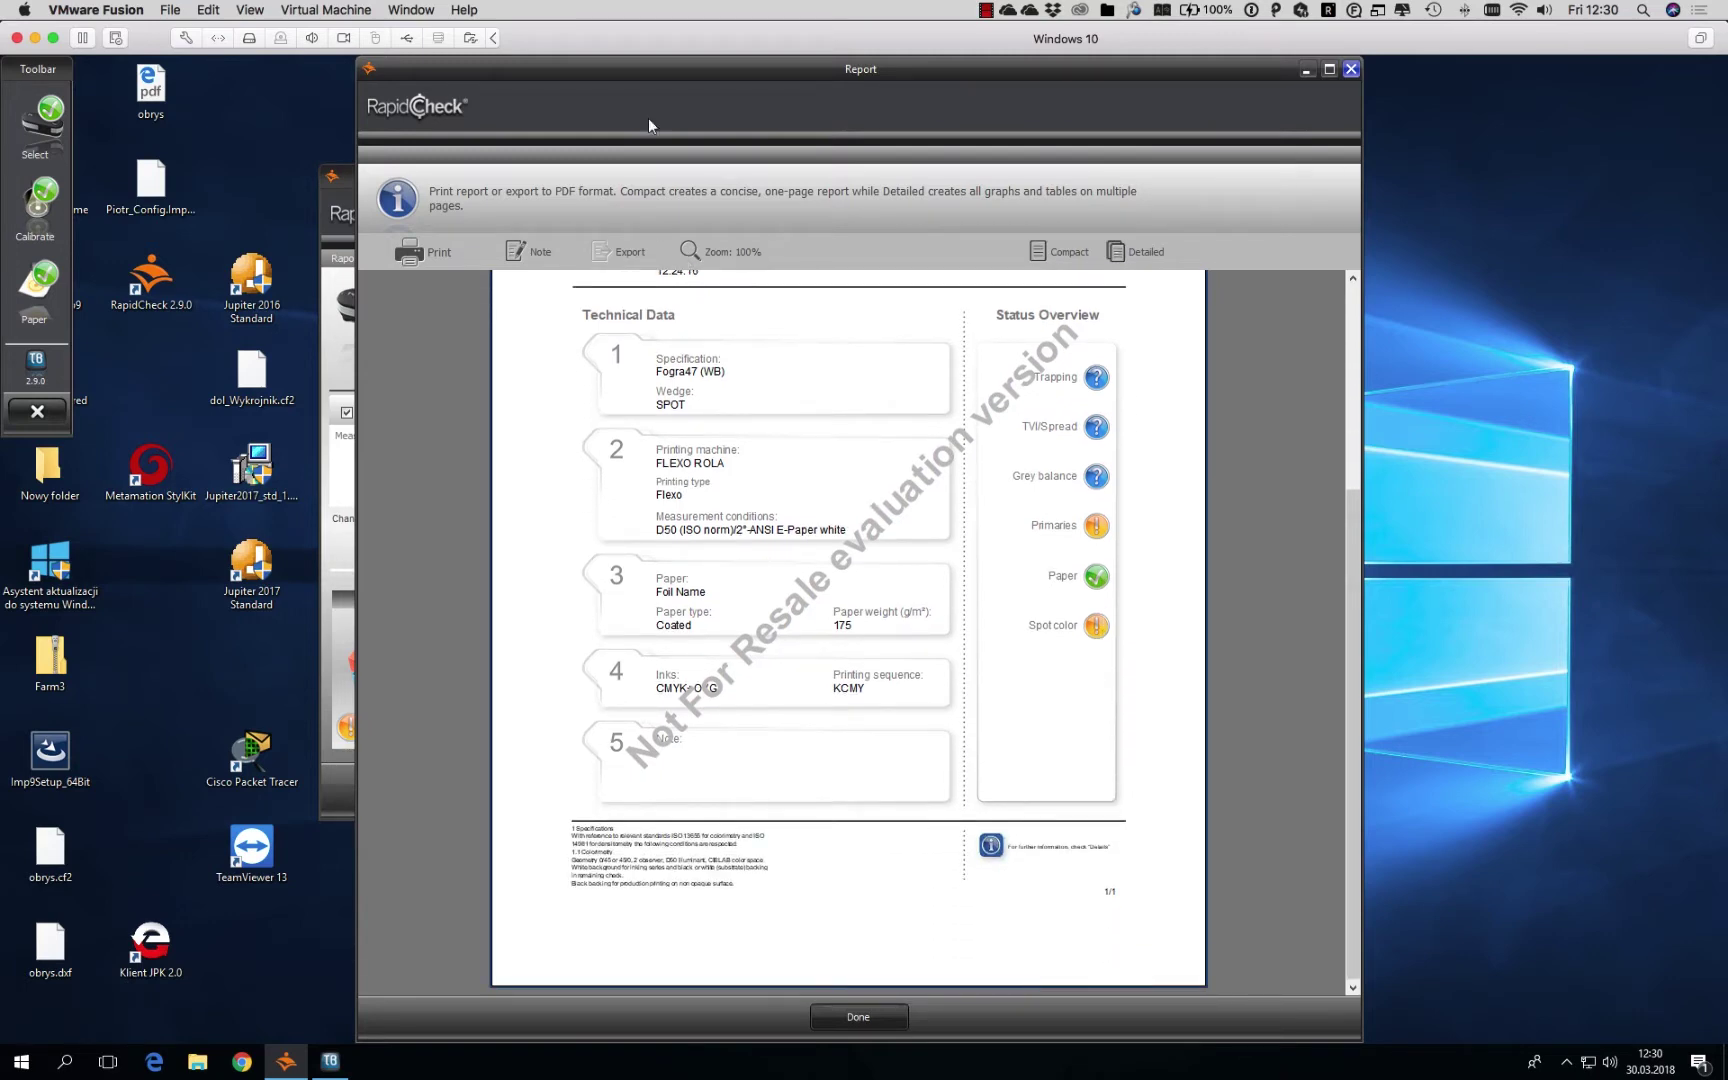
{"action": "left_click", "coordinate": [1349, 71]}
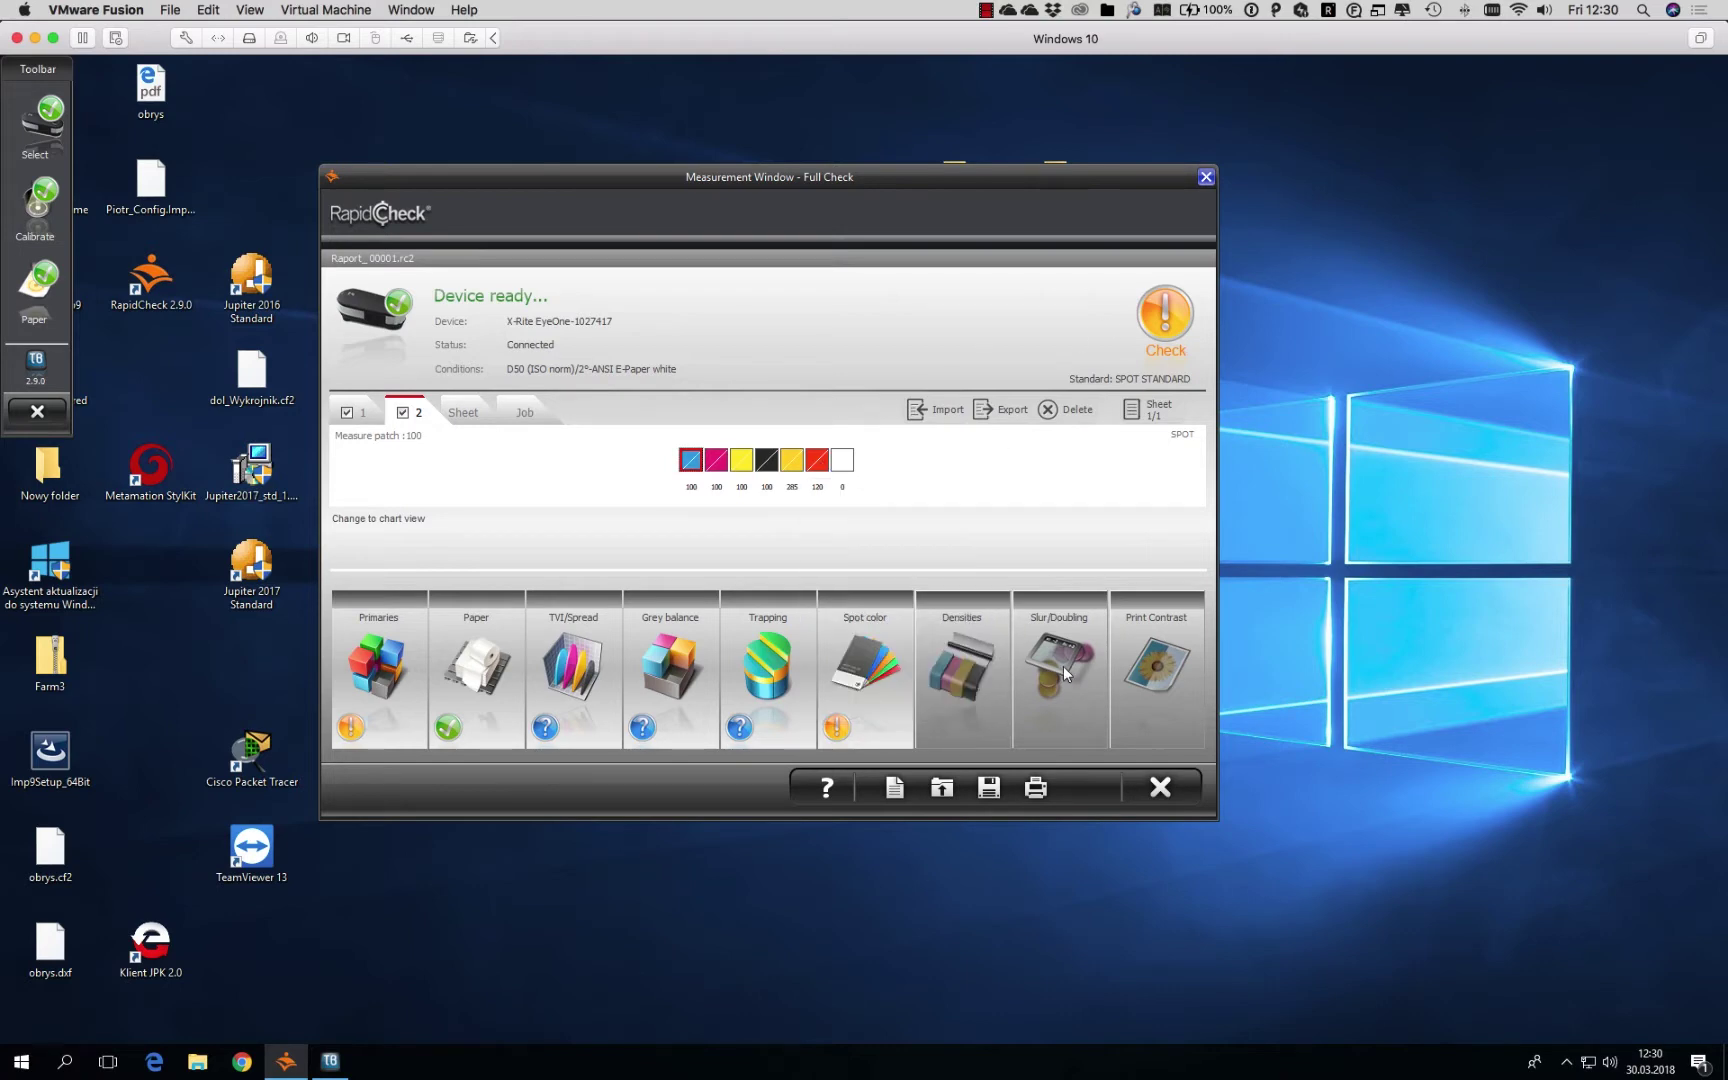
- Close the measurement window and load the Raport_00001 job into the first slot of the job comparison
{"action": "left_click", "coordinate": [1206, 177]}
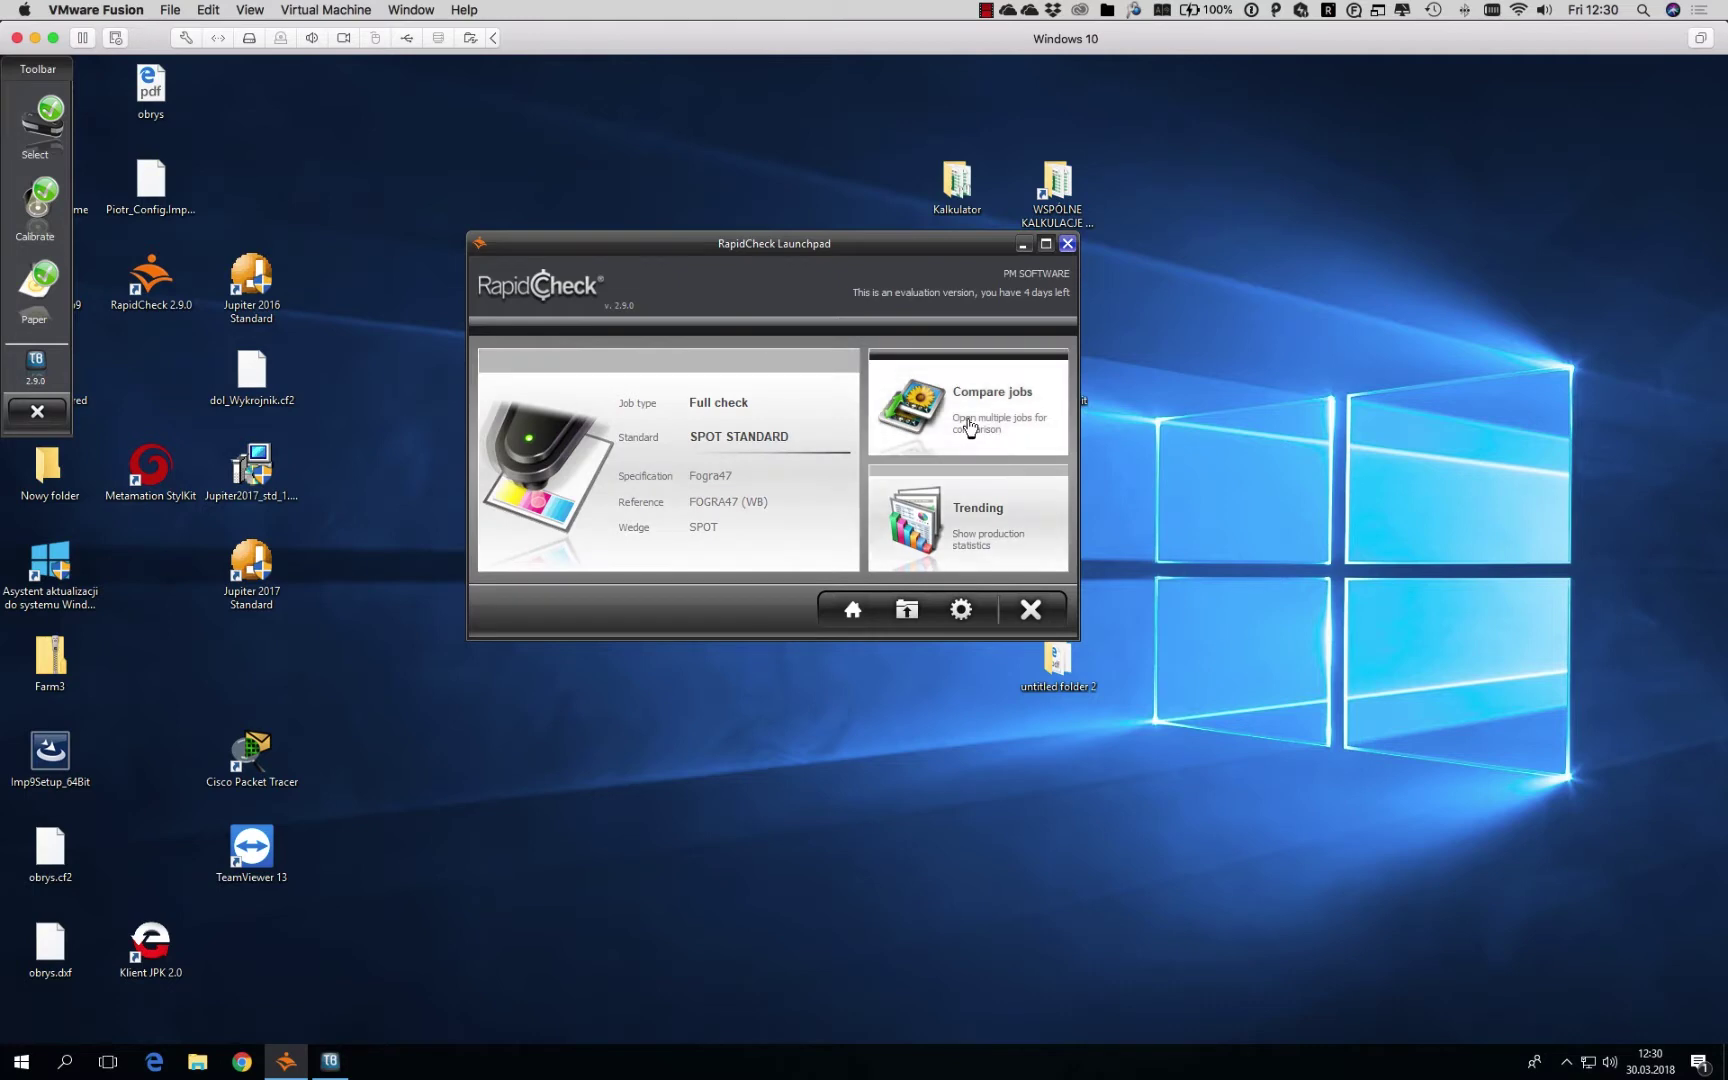
{"action": "left_click", "coordinate": [1008, 414]}
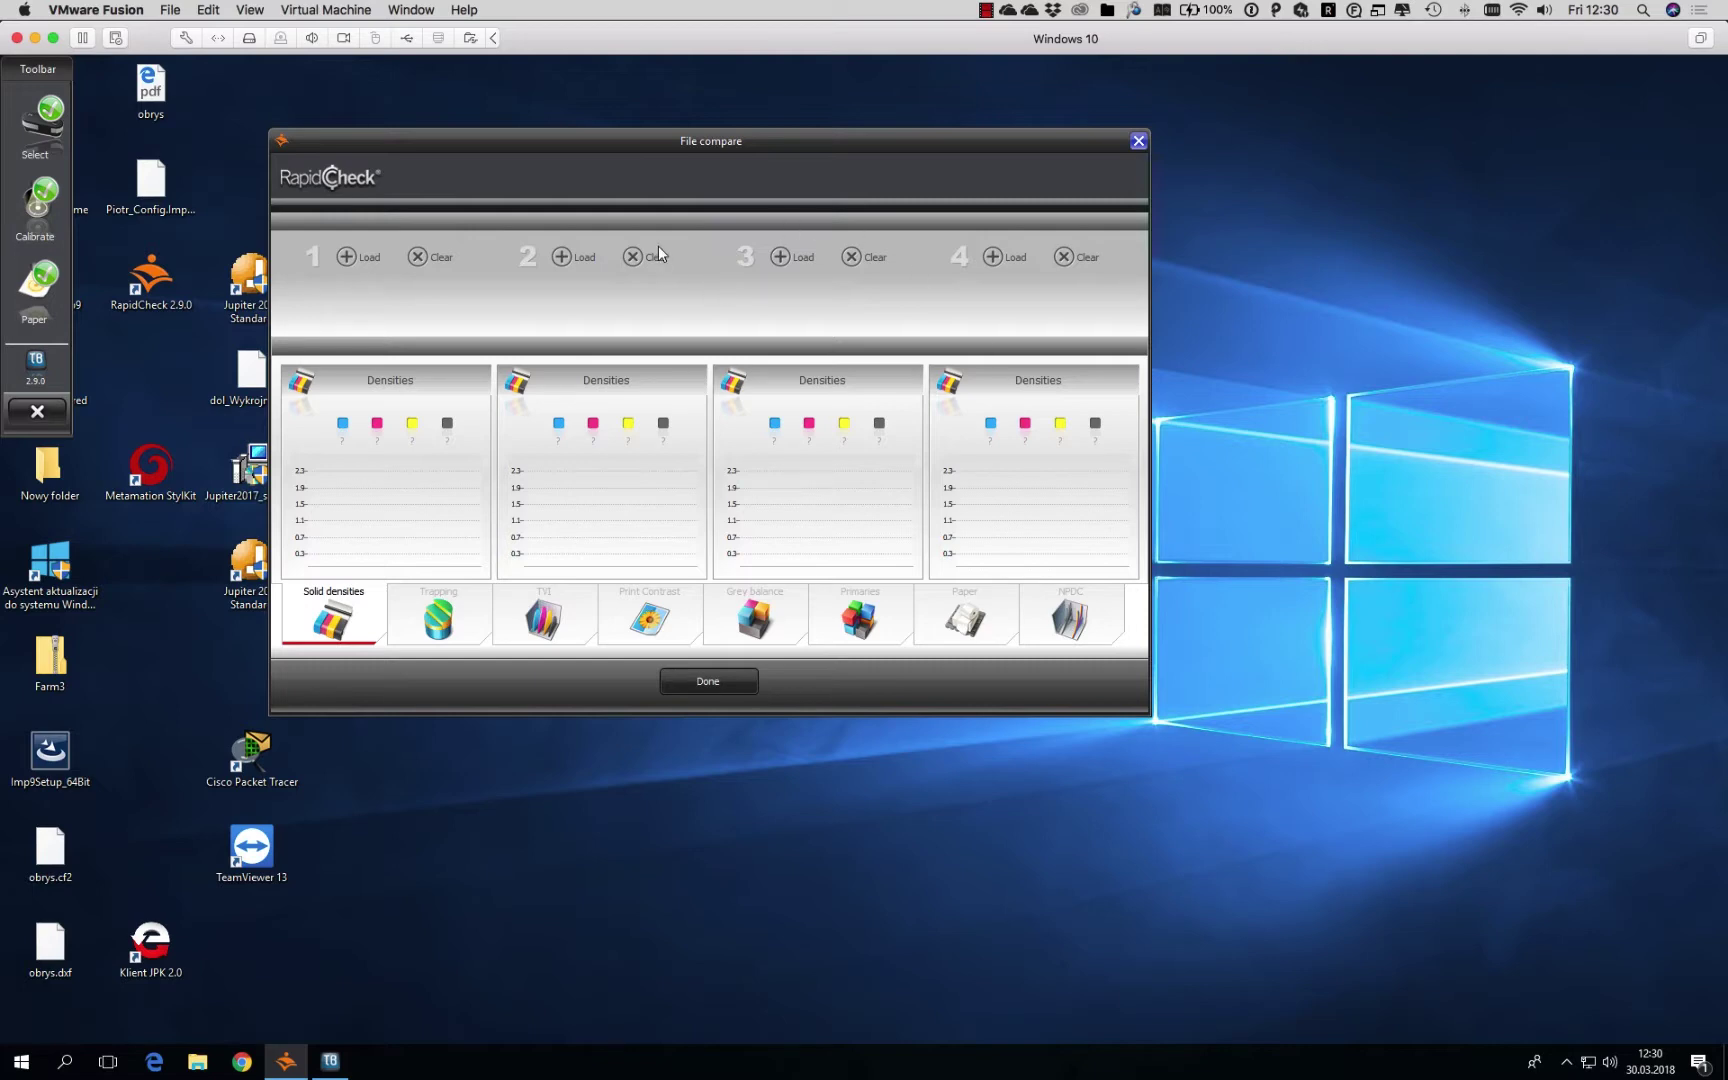
{"action": "left_click", "coordinate": [352, 259]}
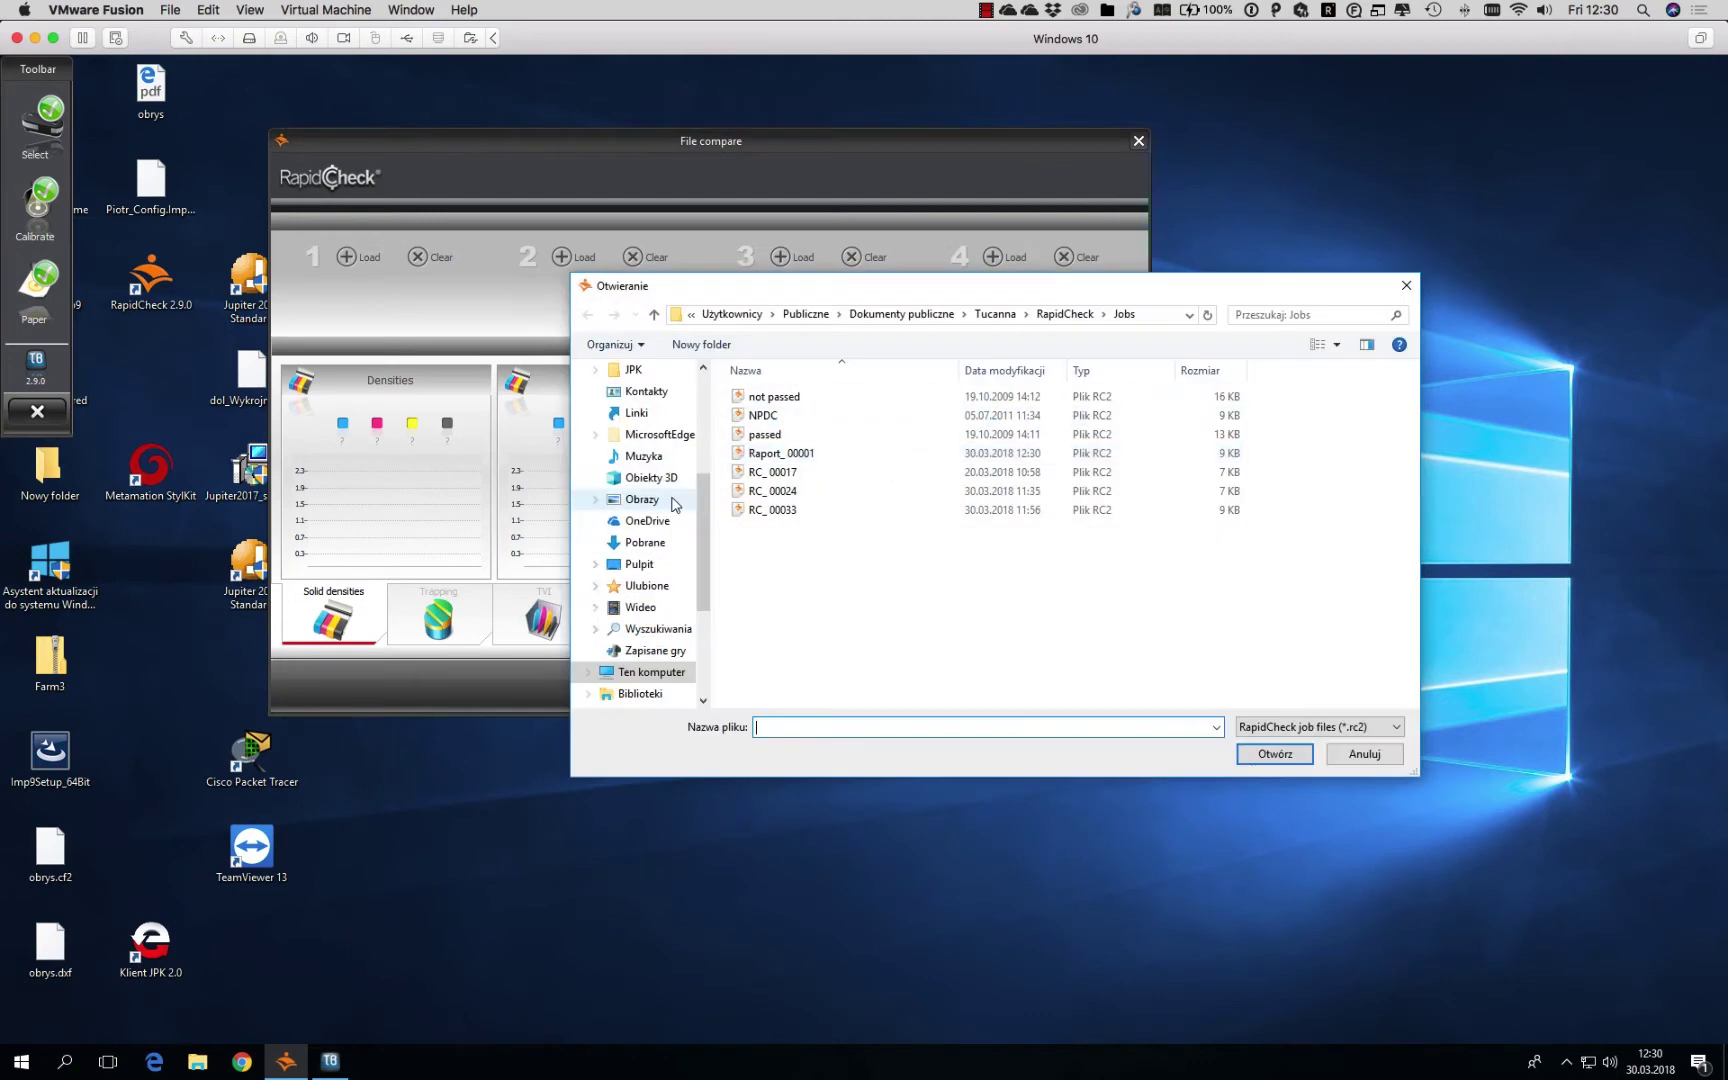
{"action": "double_click", "coordinate": [800, 455]}
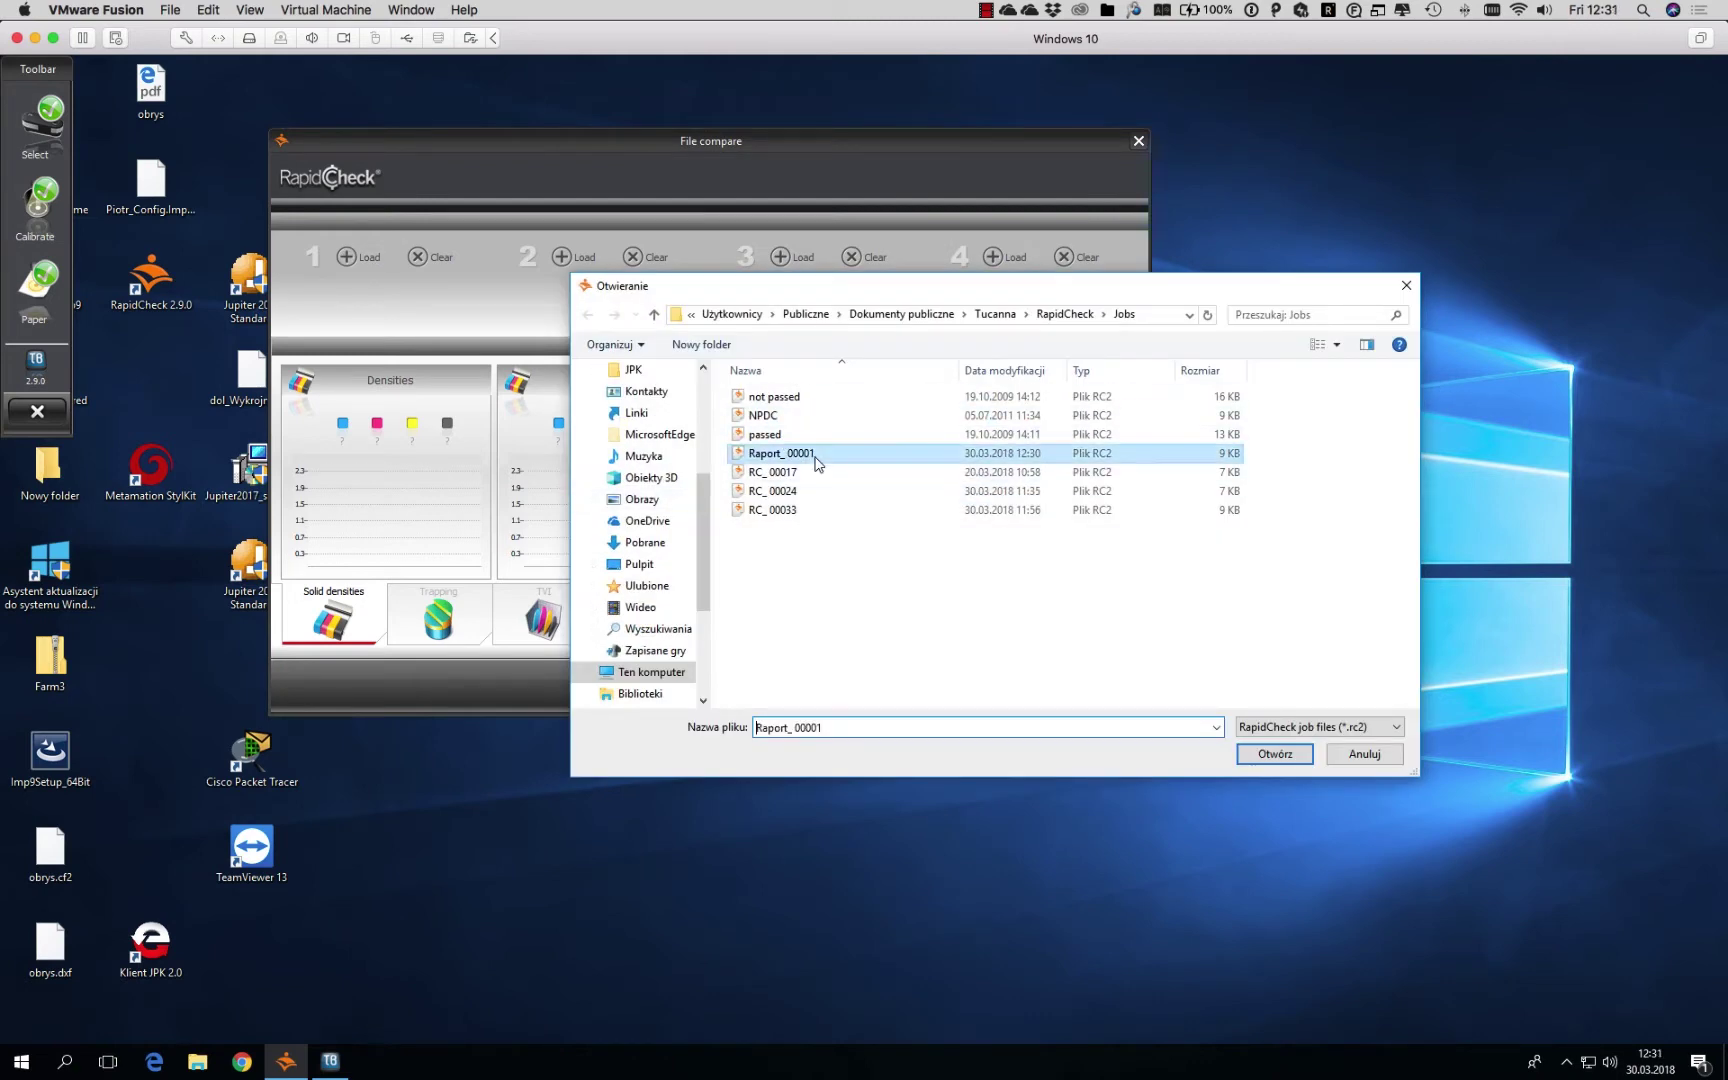
- Load the saved jobs RC_00017, RC_00024 and RC_00033 into comparison slots 2, 3 and 4
{"action": "left_click", "coordinate": [568, 257]}
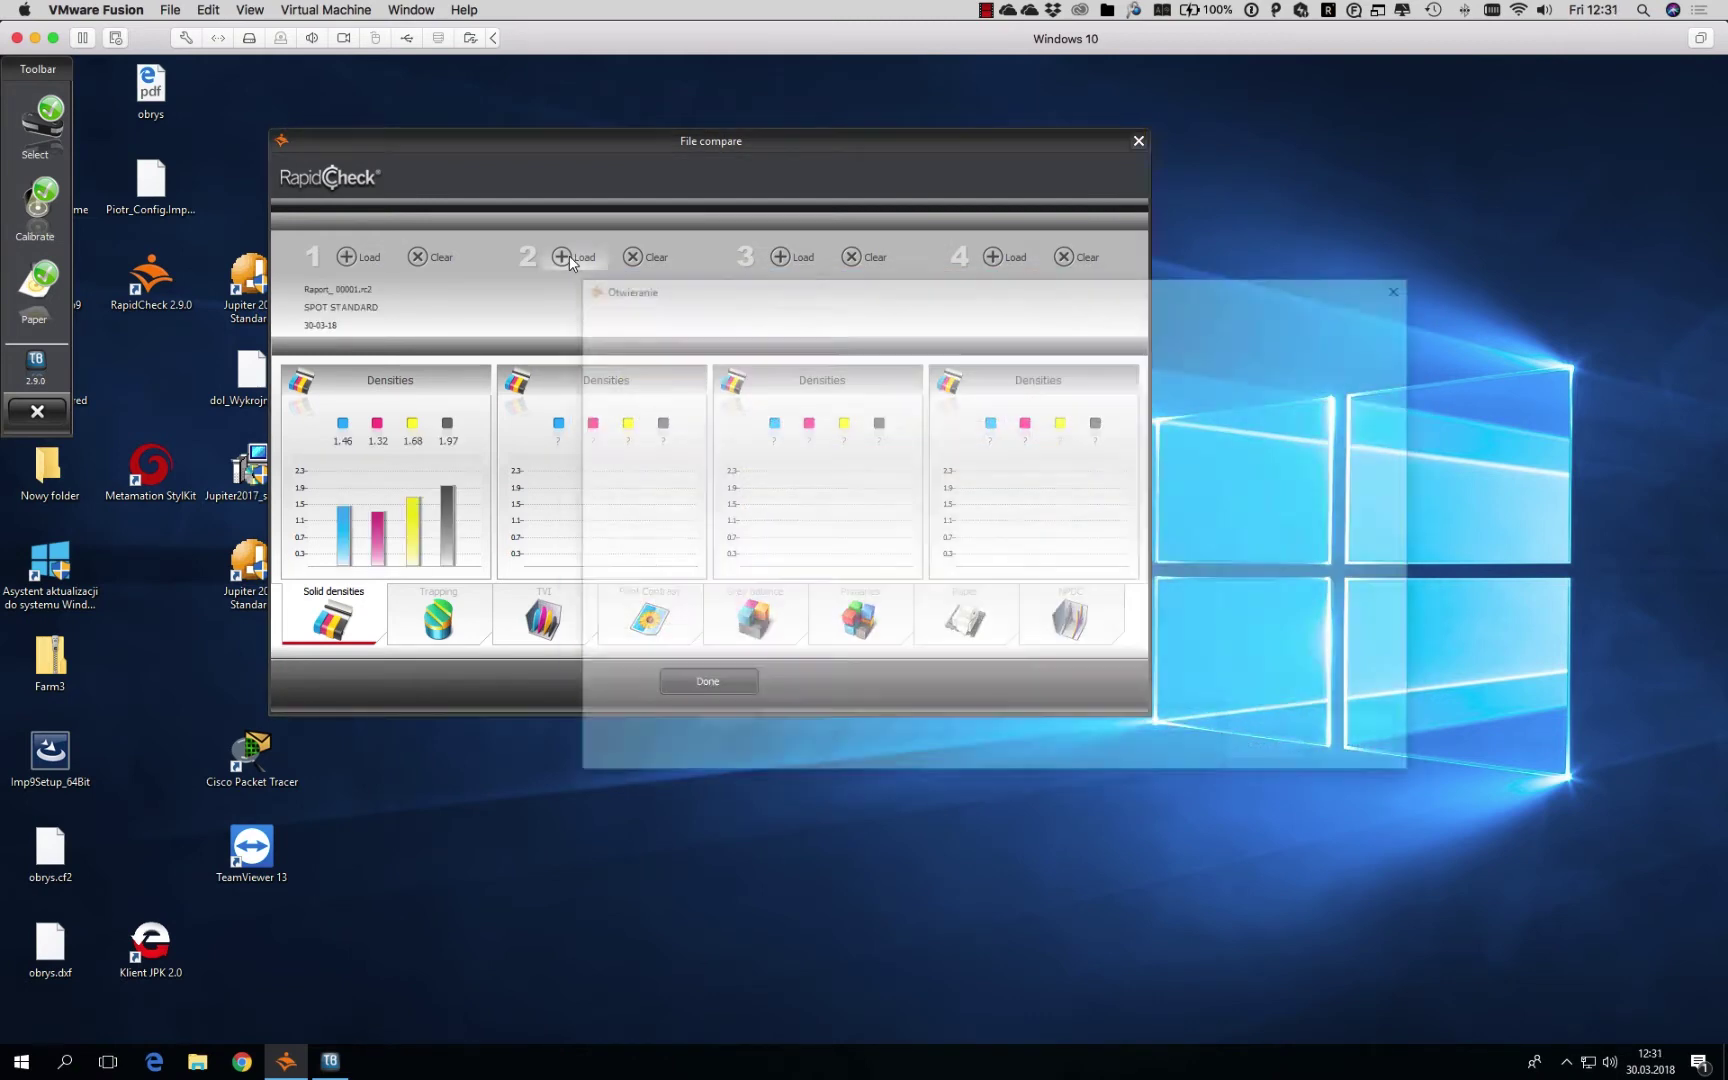
{"action": "double_click", "coordinate": [799, 476]}
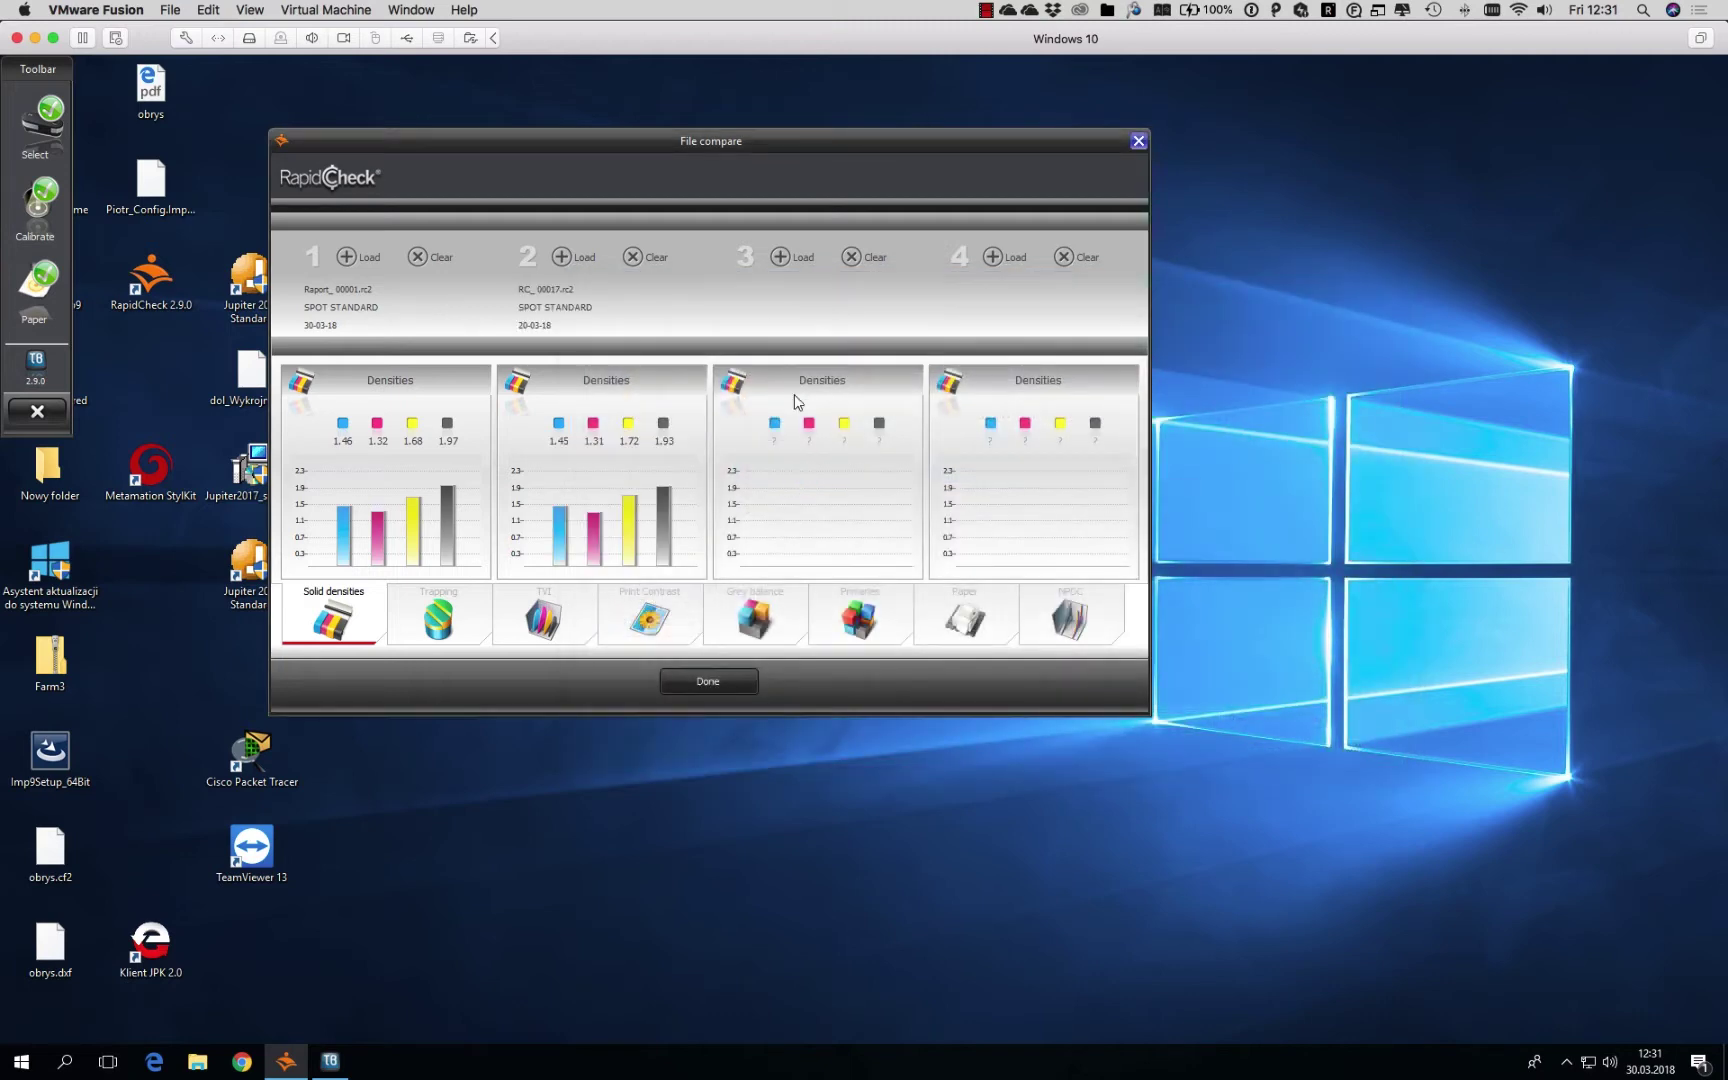
{"action": "left_click", "coordinate": [778, 259]}
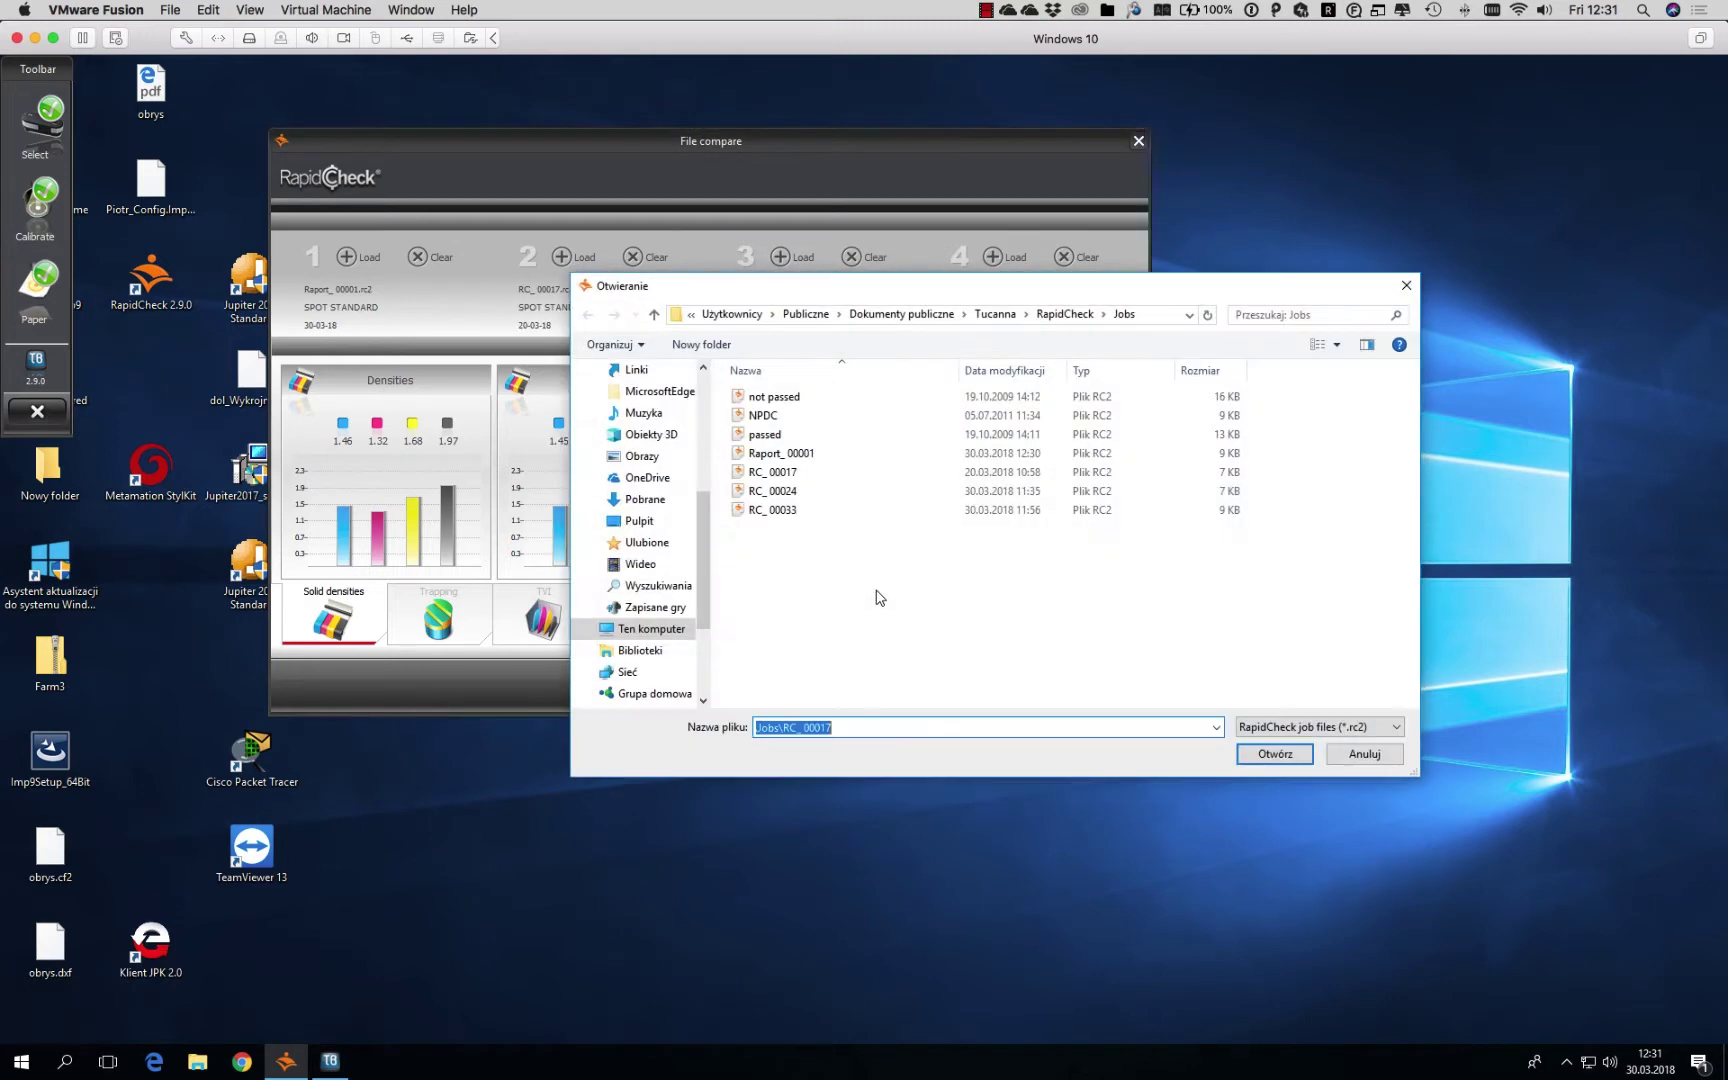
{"action": "left_click", "coordinate": [782, 491]}
{"action": "double_click", "coordinate": [783, 495]}
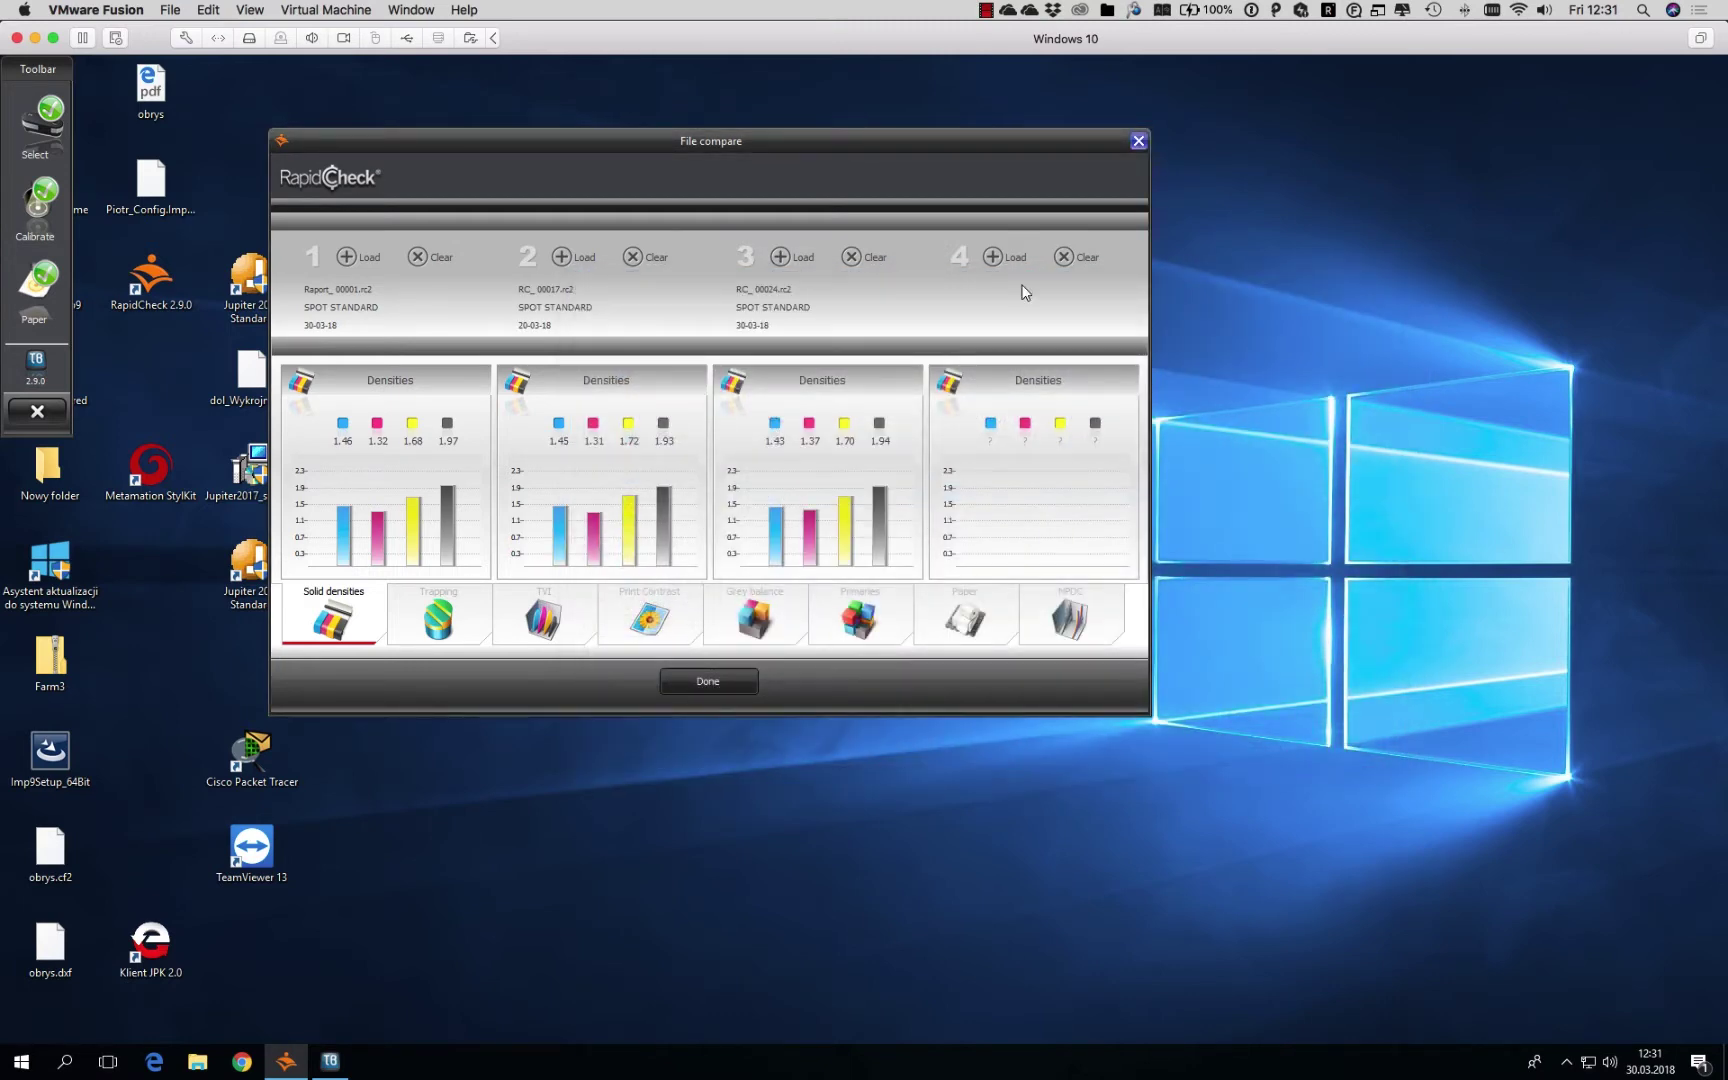
{"action": "left_click", "coordinate": [993, 257]}
{"action": "double_click", "coordinate": [872, 510]}
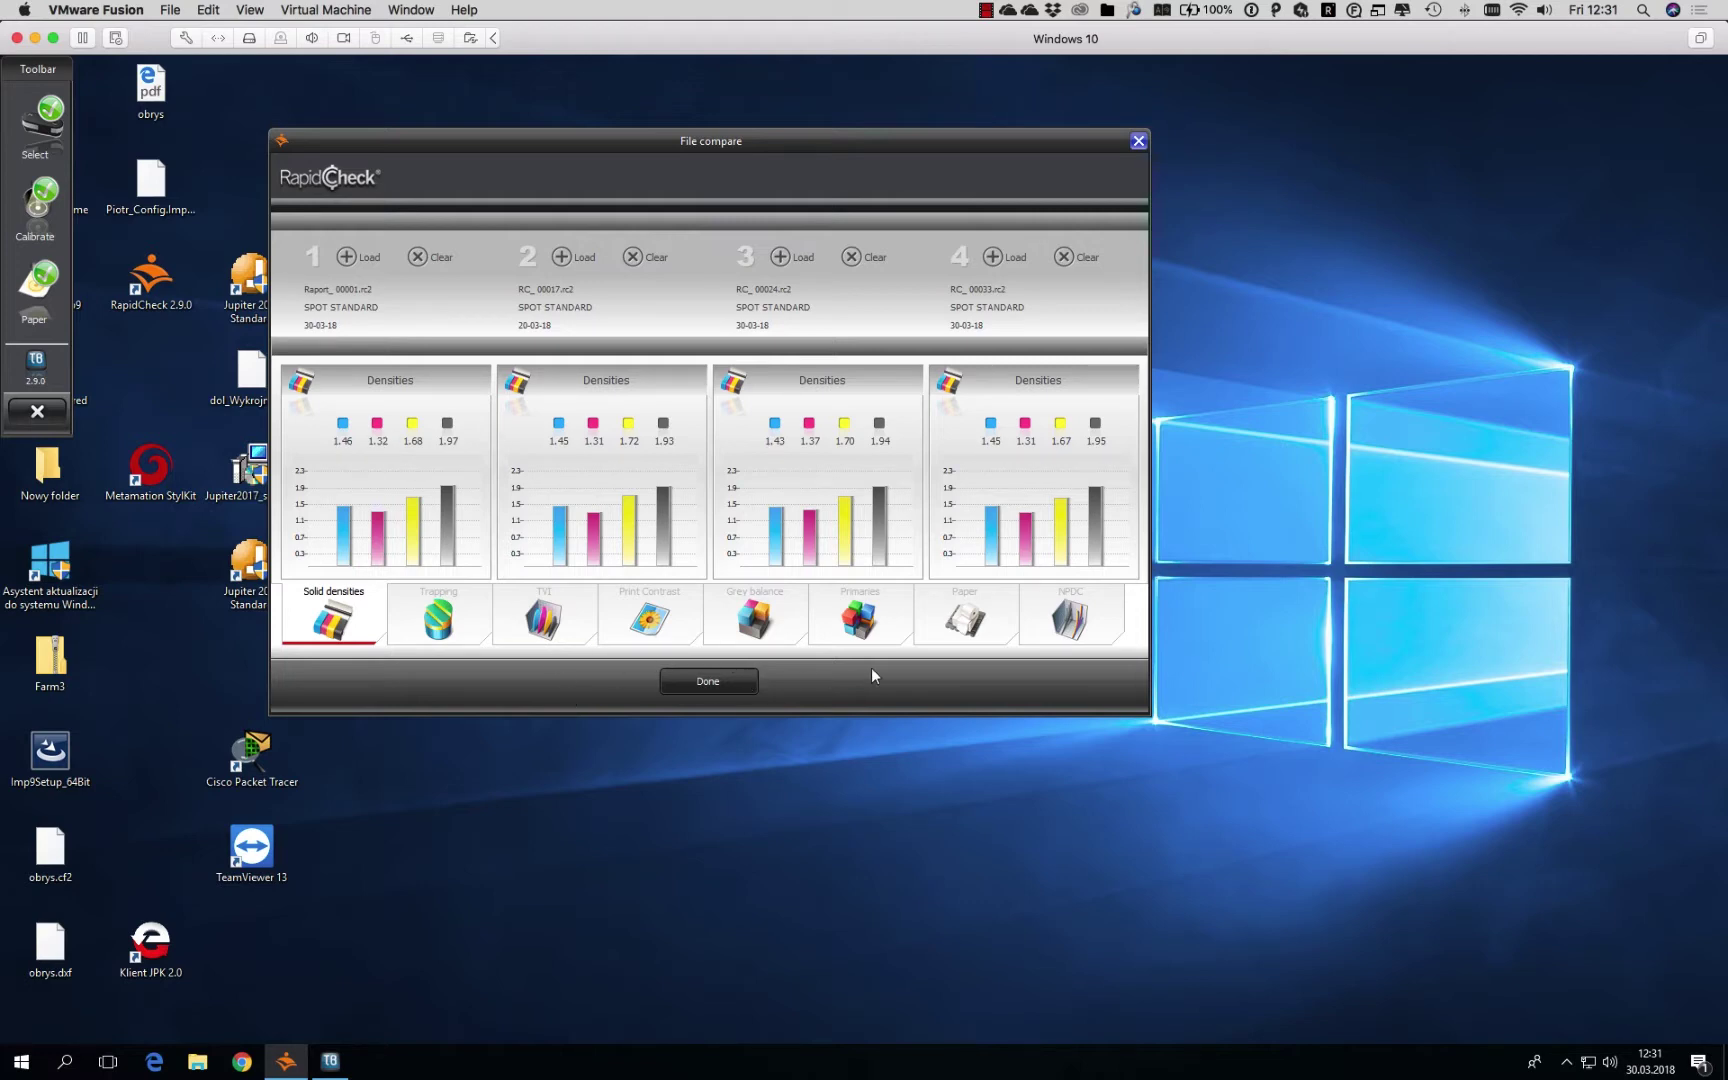
- Compare the four jobs' primaries, solid densities and trapping charts, and close the file comparison
{"action": "left_click", "coordinate": [860, 625]}
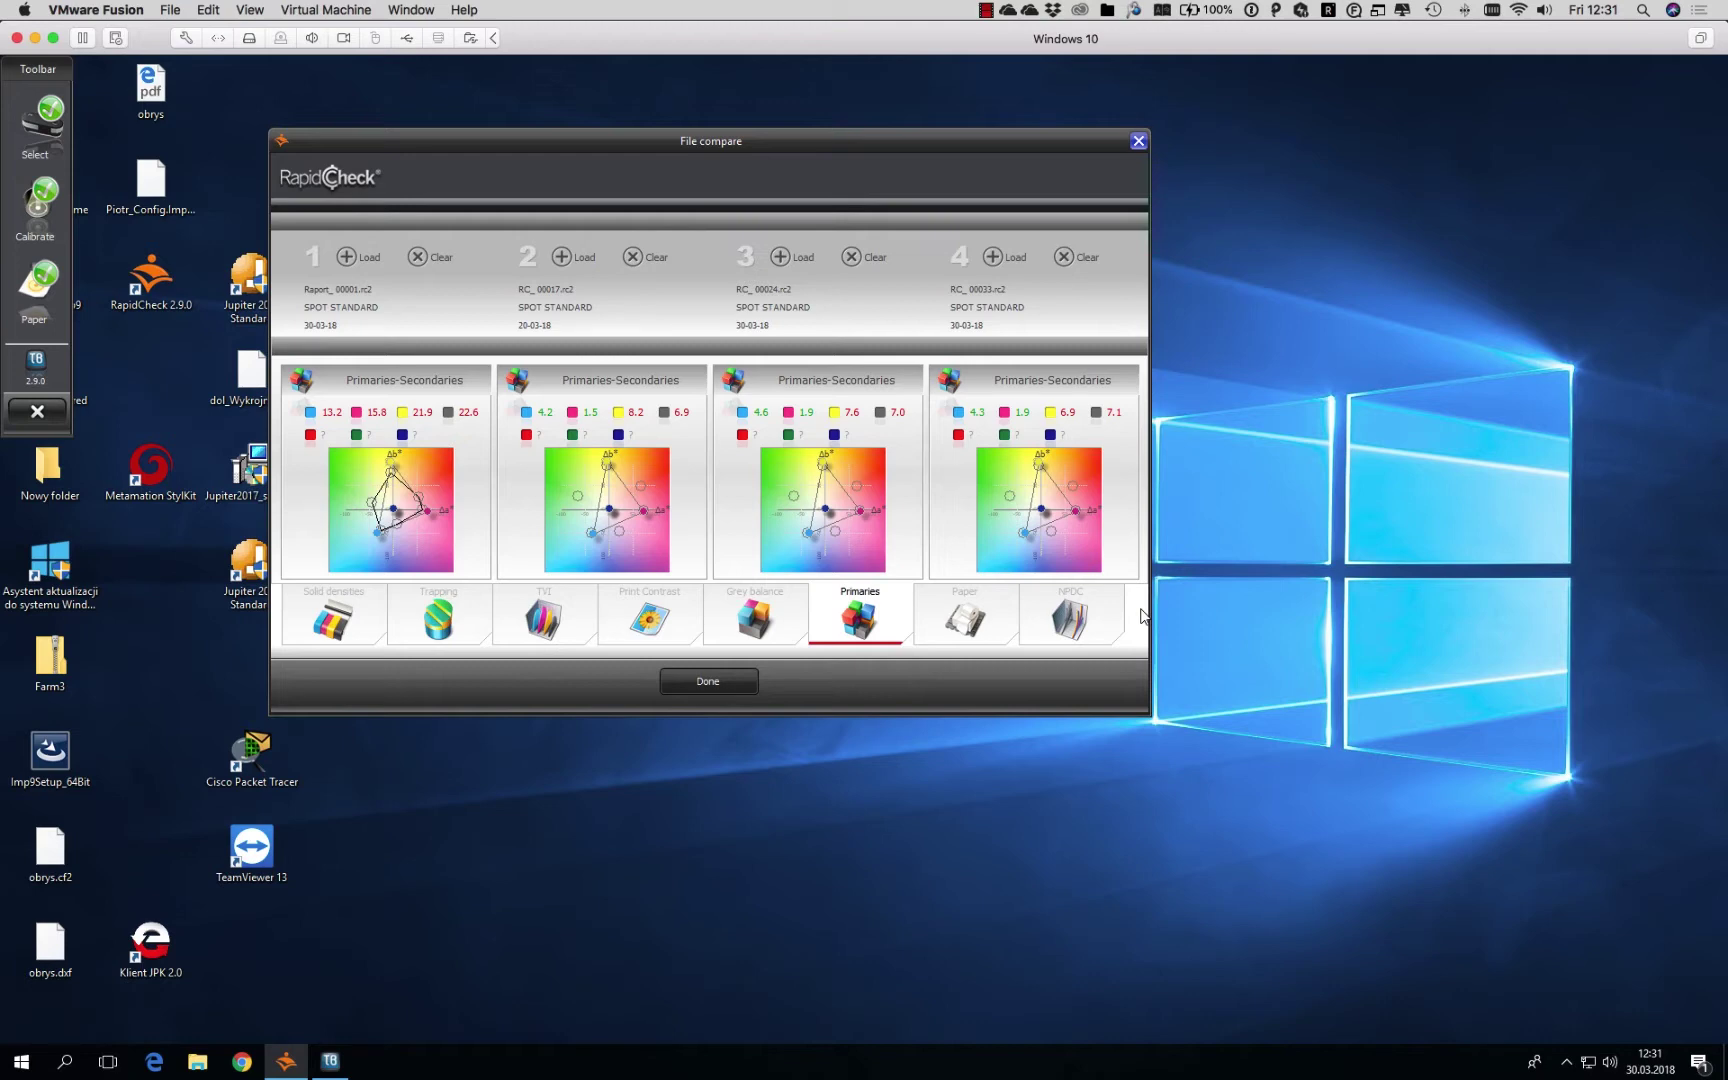
{"action": "left_click", "coordinate": [332, 622]}
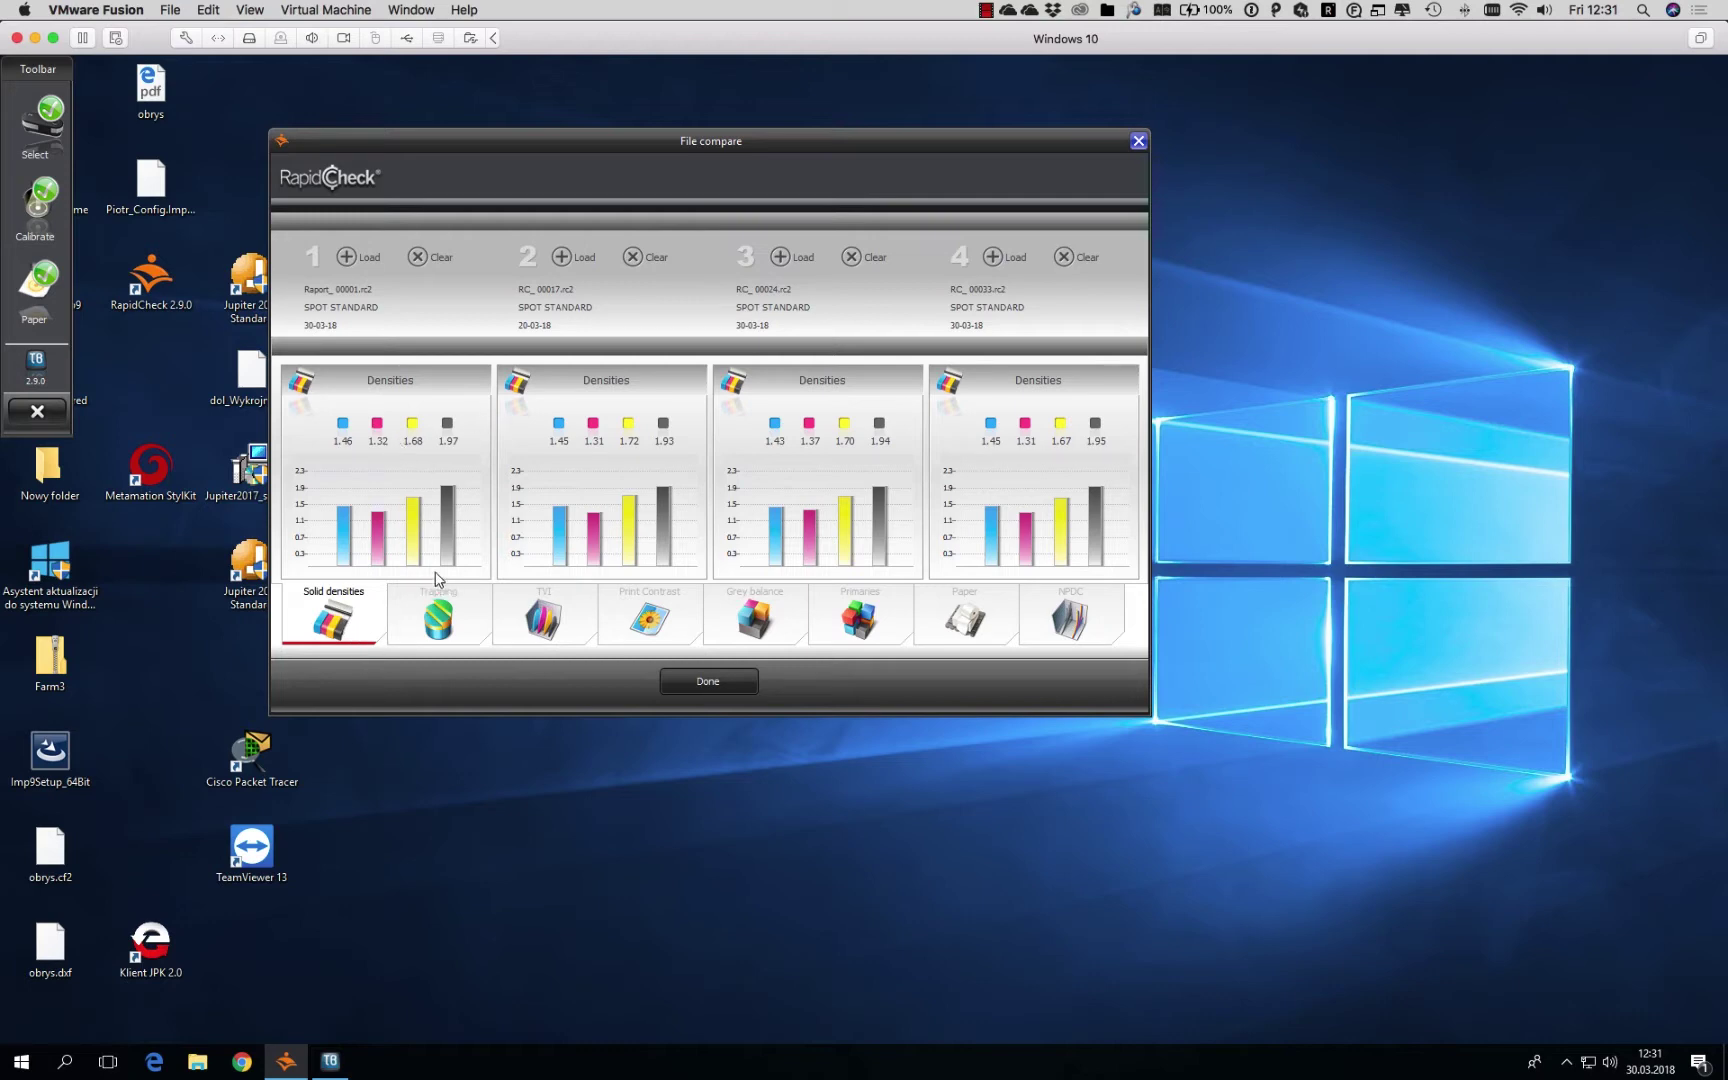
{"action": "left_click", "coordinate": [438, 606]}
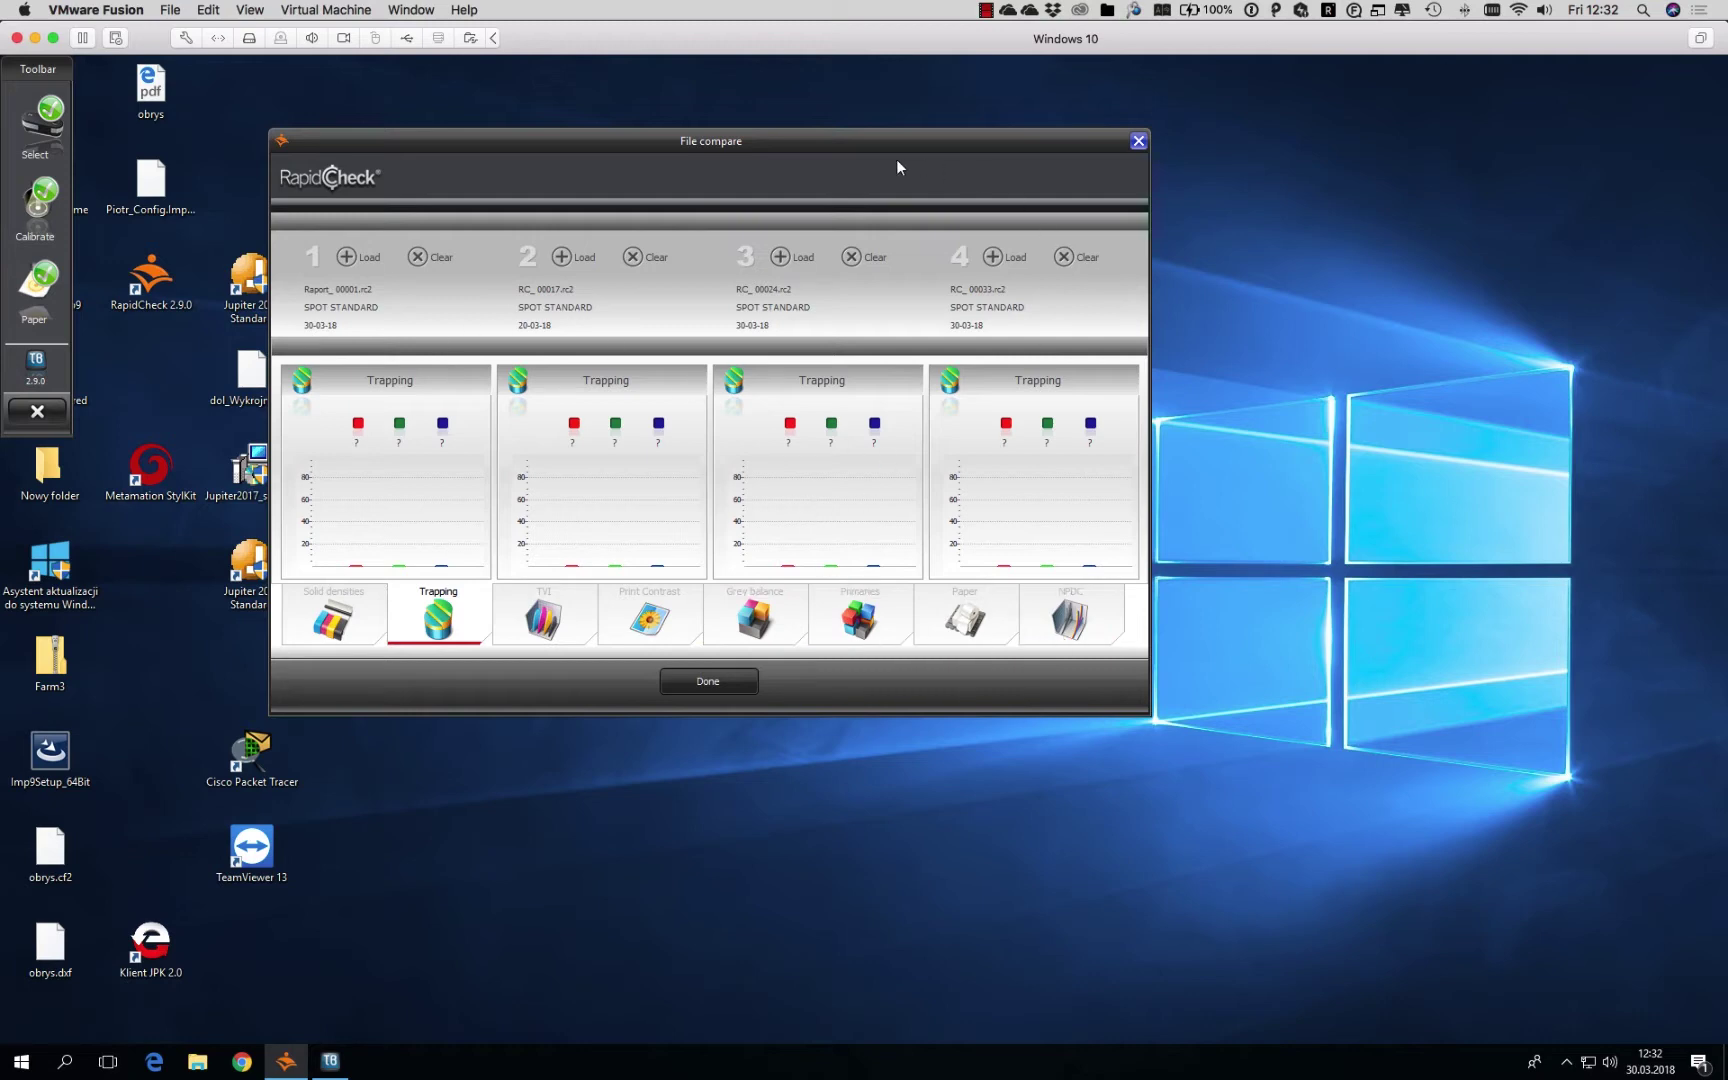
{"action": "left_click_drag", "start_coordinate": [795, 157], "coordinate": [840, 173]}
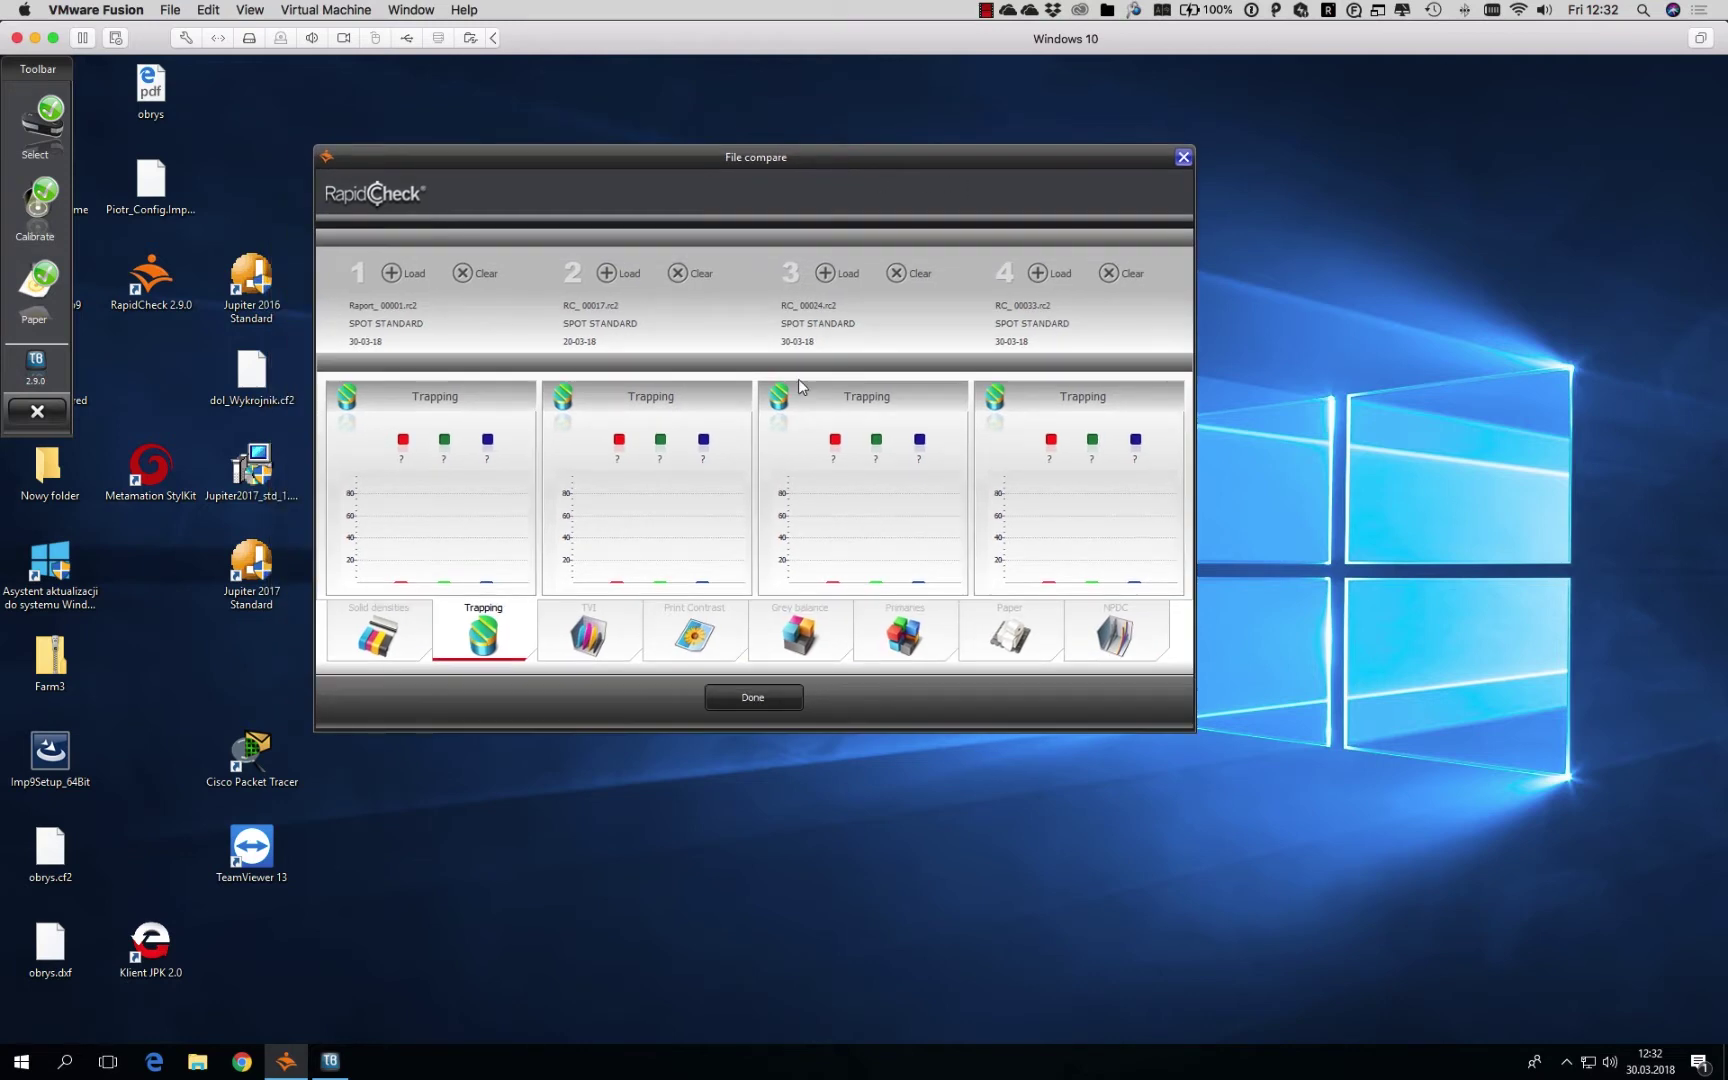
{"action": "left_click", "coordinate": [756, 700]}
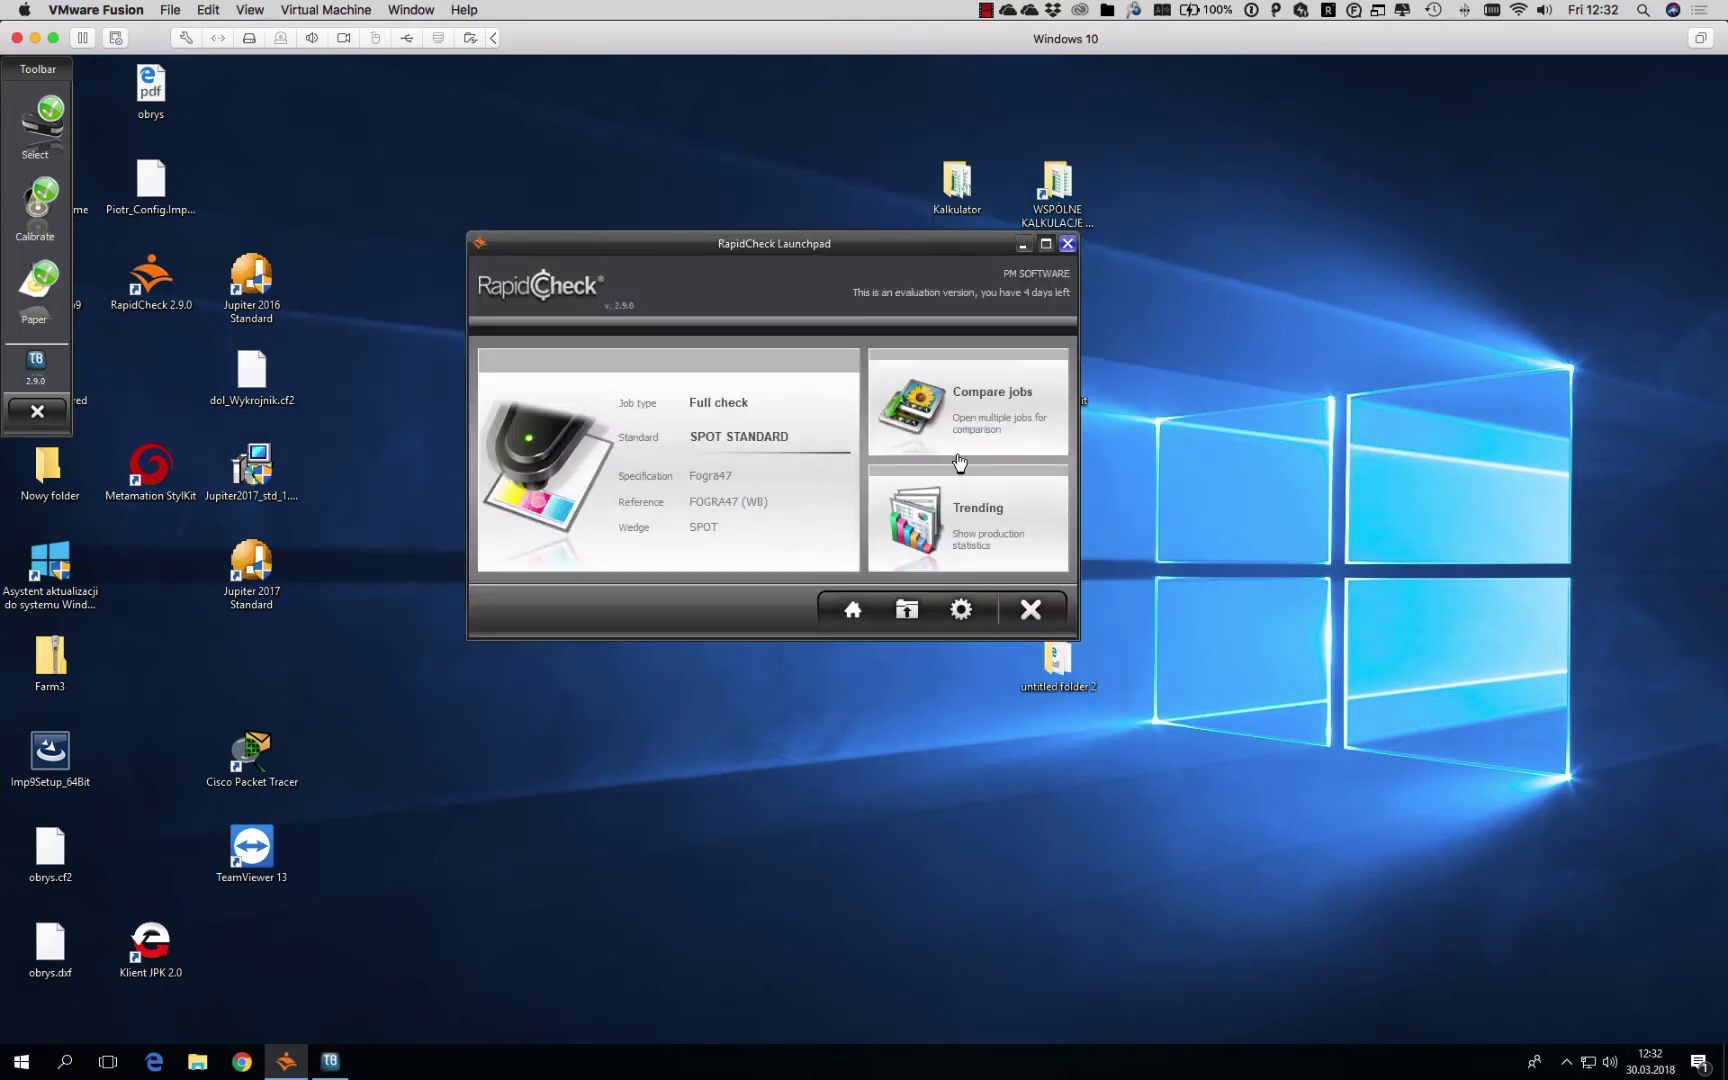
- Open the production trending statistics and view the solid density diagrams for yellow, black and cyan
{"action": "left_click", "coordinate": [988, 525]}
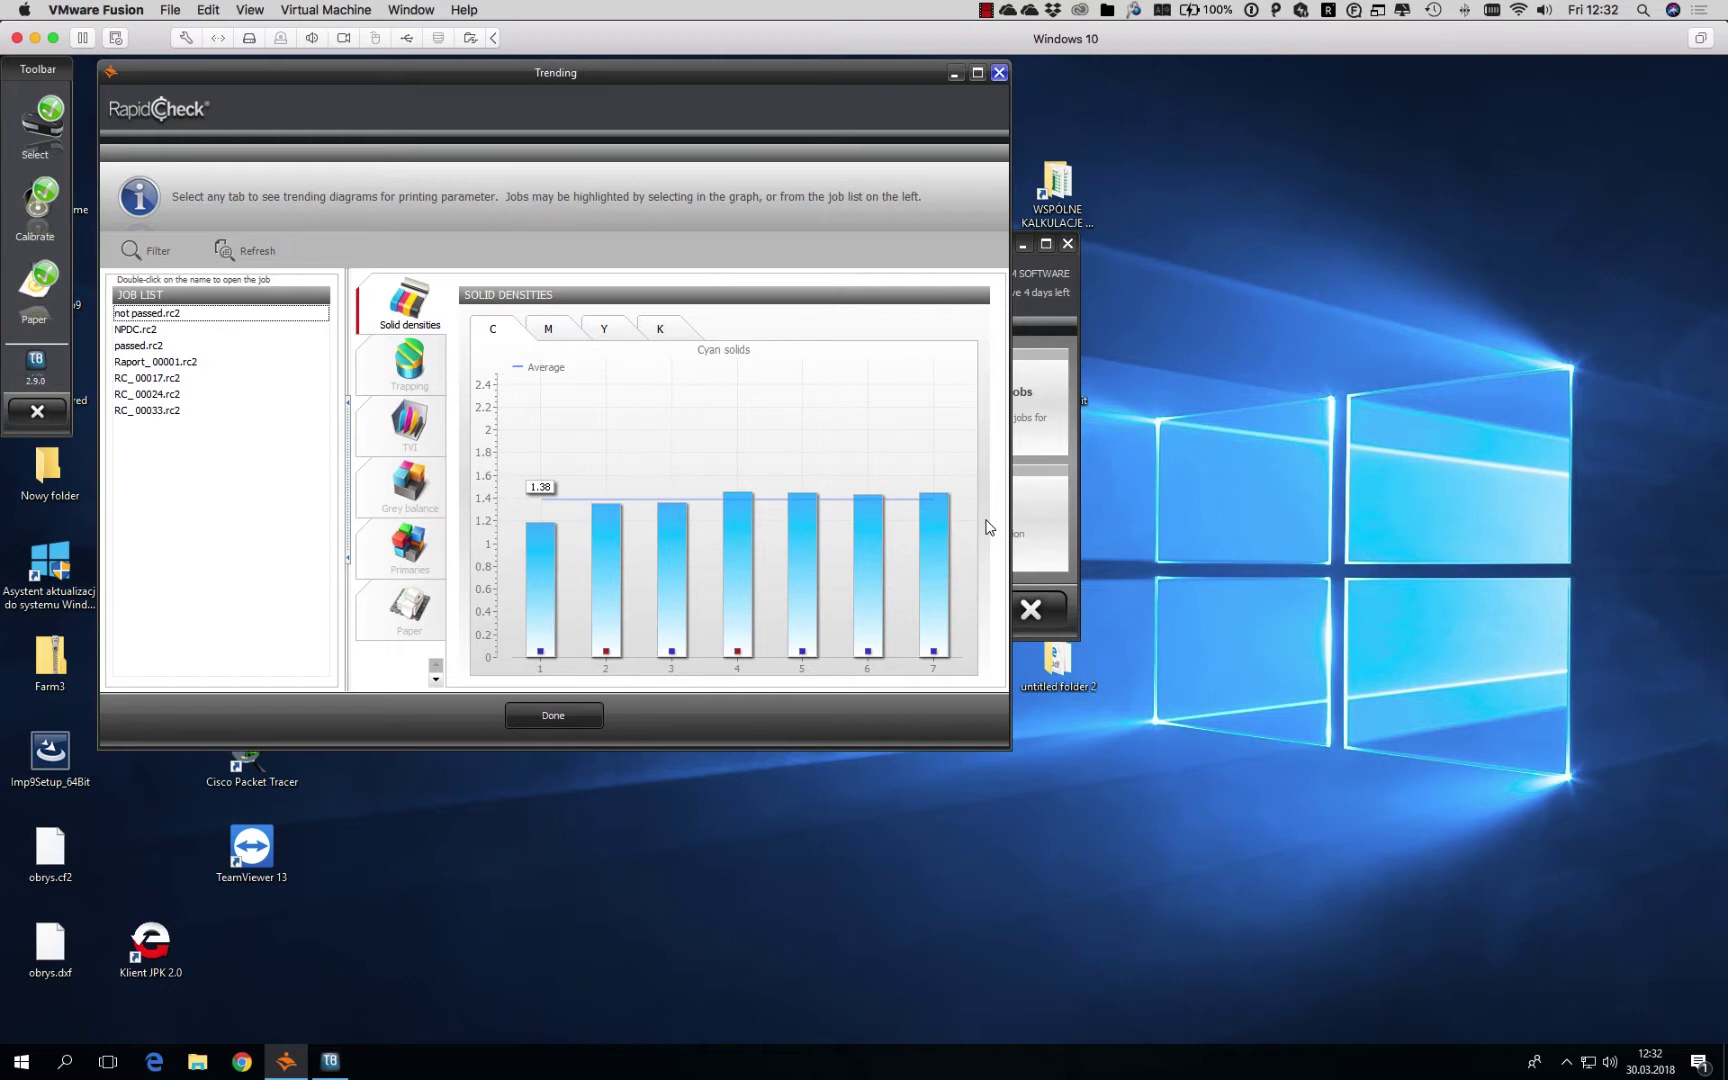
{"action": "left_click", "coordinate": [604, 329]}
{"action": "left_click", "coordinate": [660, 329]}
{"action": "left_click", "coordinate": [491, 332]}
- Review the trending diagrams for trapping, TVI, grey balance, primaries, paper and spot colors
{"action": "left_click", "coordinate": [409, 365]}
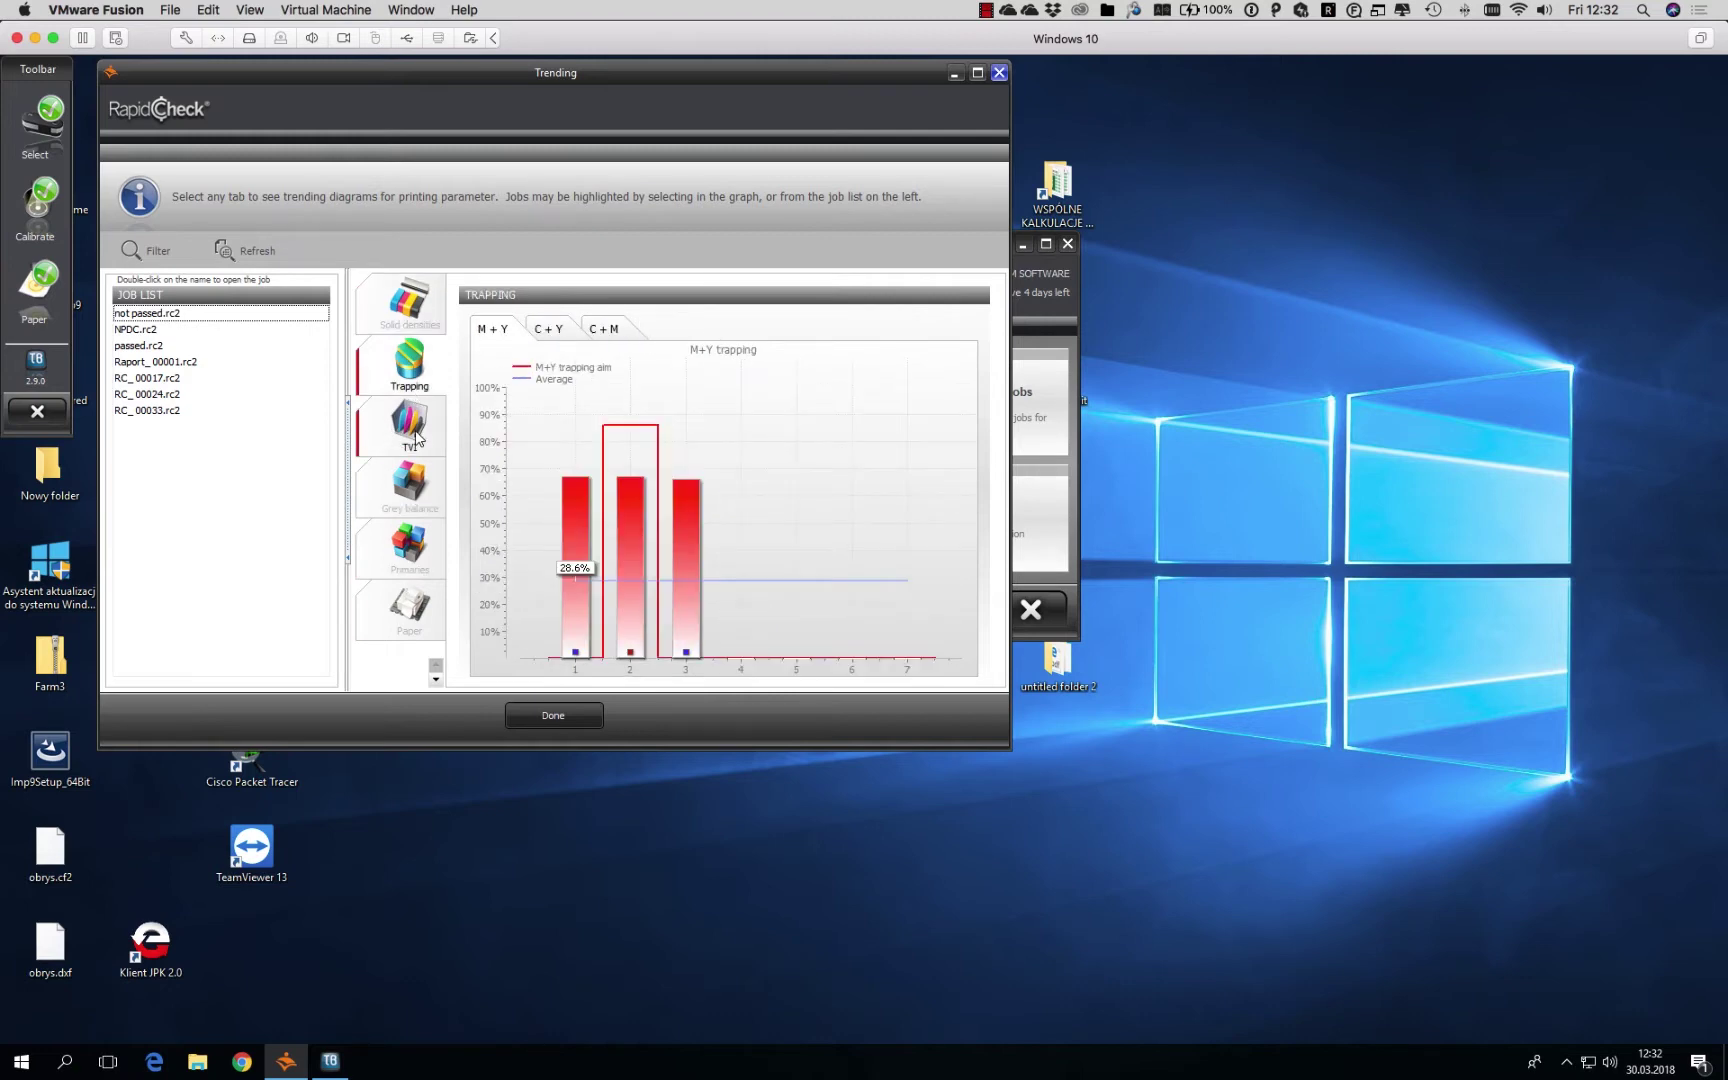
{"action": "left_click", "coordinate": [417, 438]}
{"action": "left_click", "coordinate": [425, 490]}
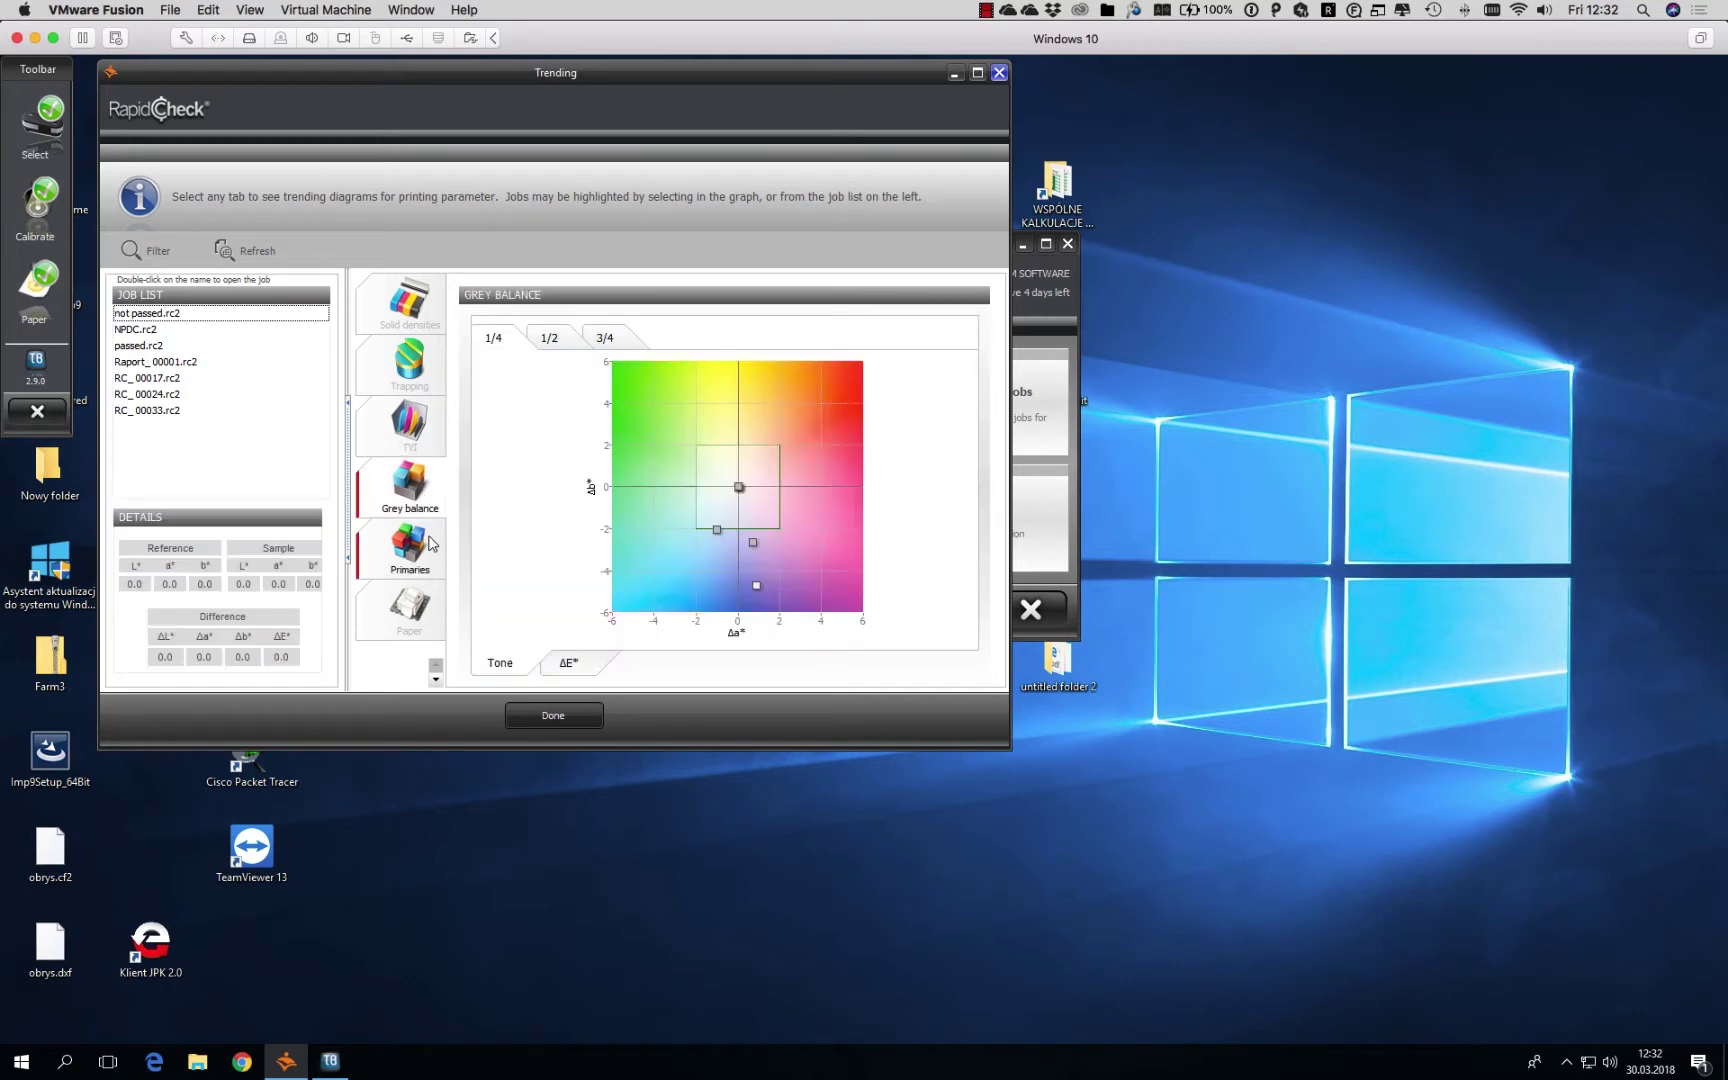
{"action": "left_click", "coordinate": [432, 543]}
{"action": "left_click", "coordinate": [424, 602]}
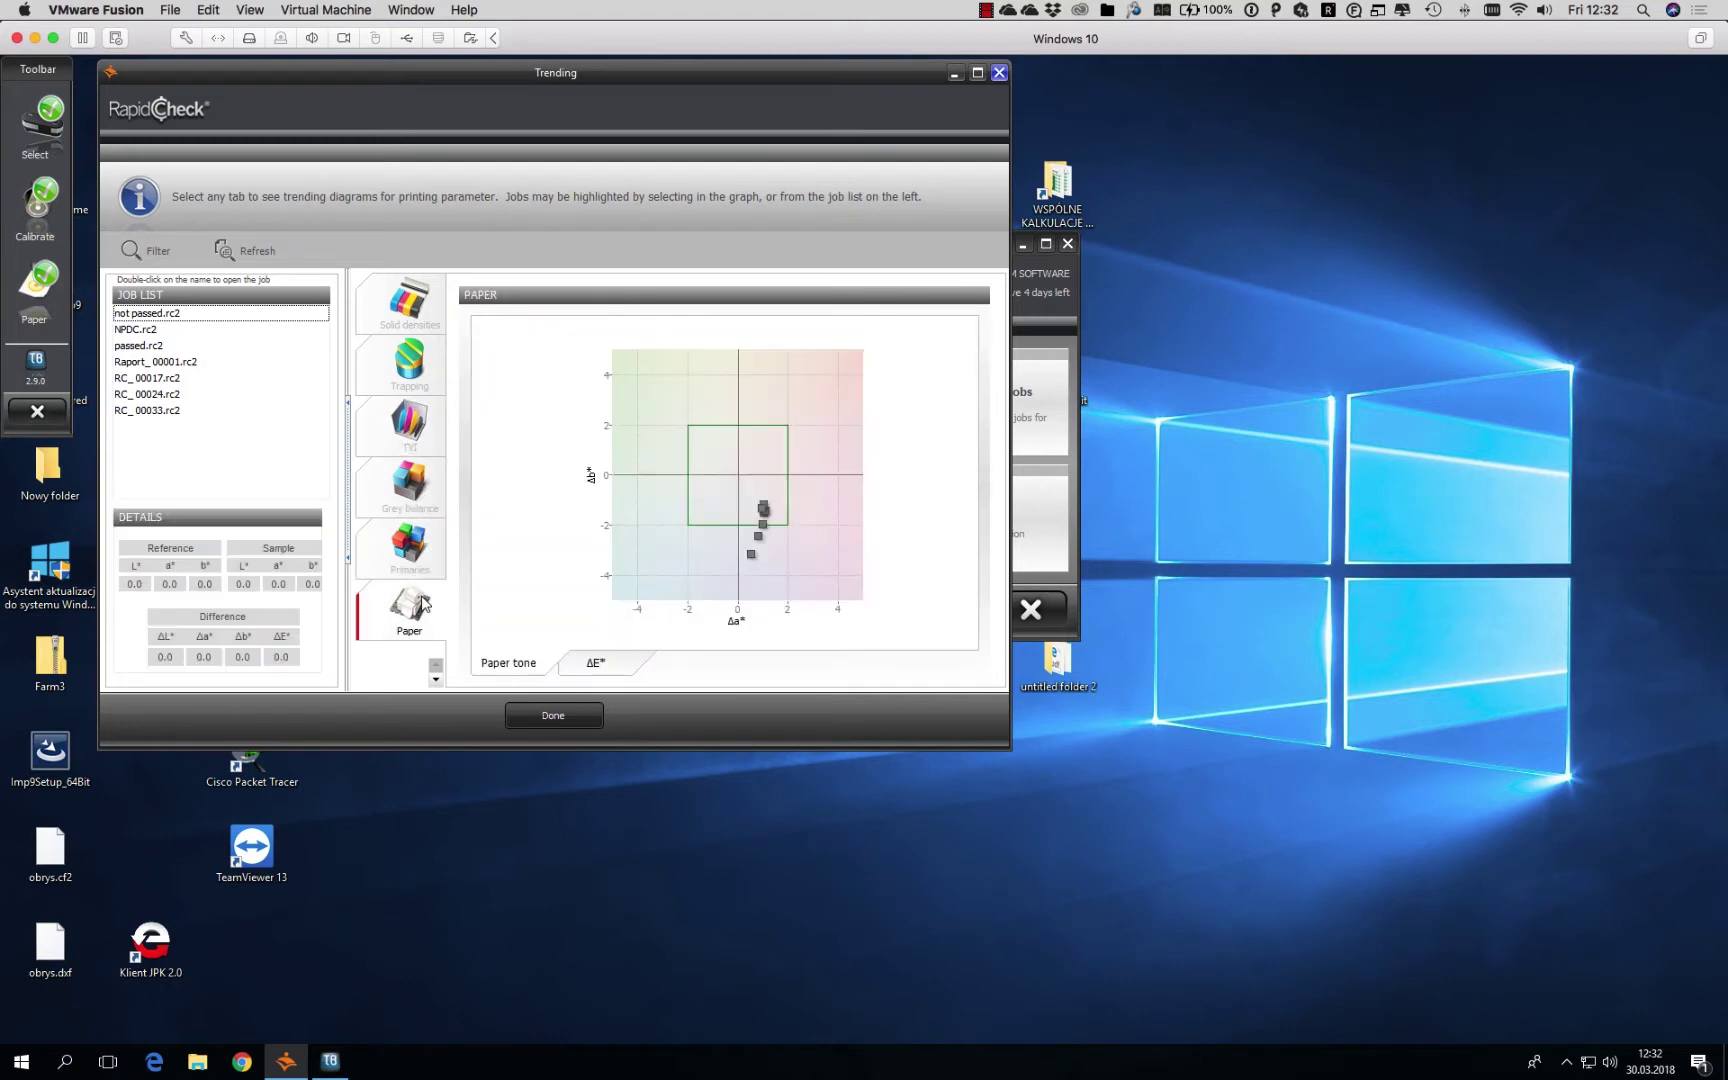
{"action": "left_click", "coordinate": [437, 681]}
{"action": "left_click", "coordinate": [425, 630]}
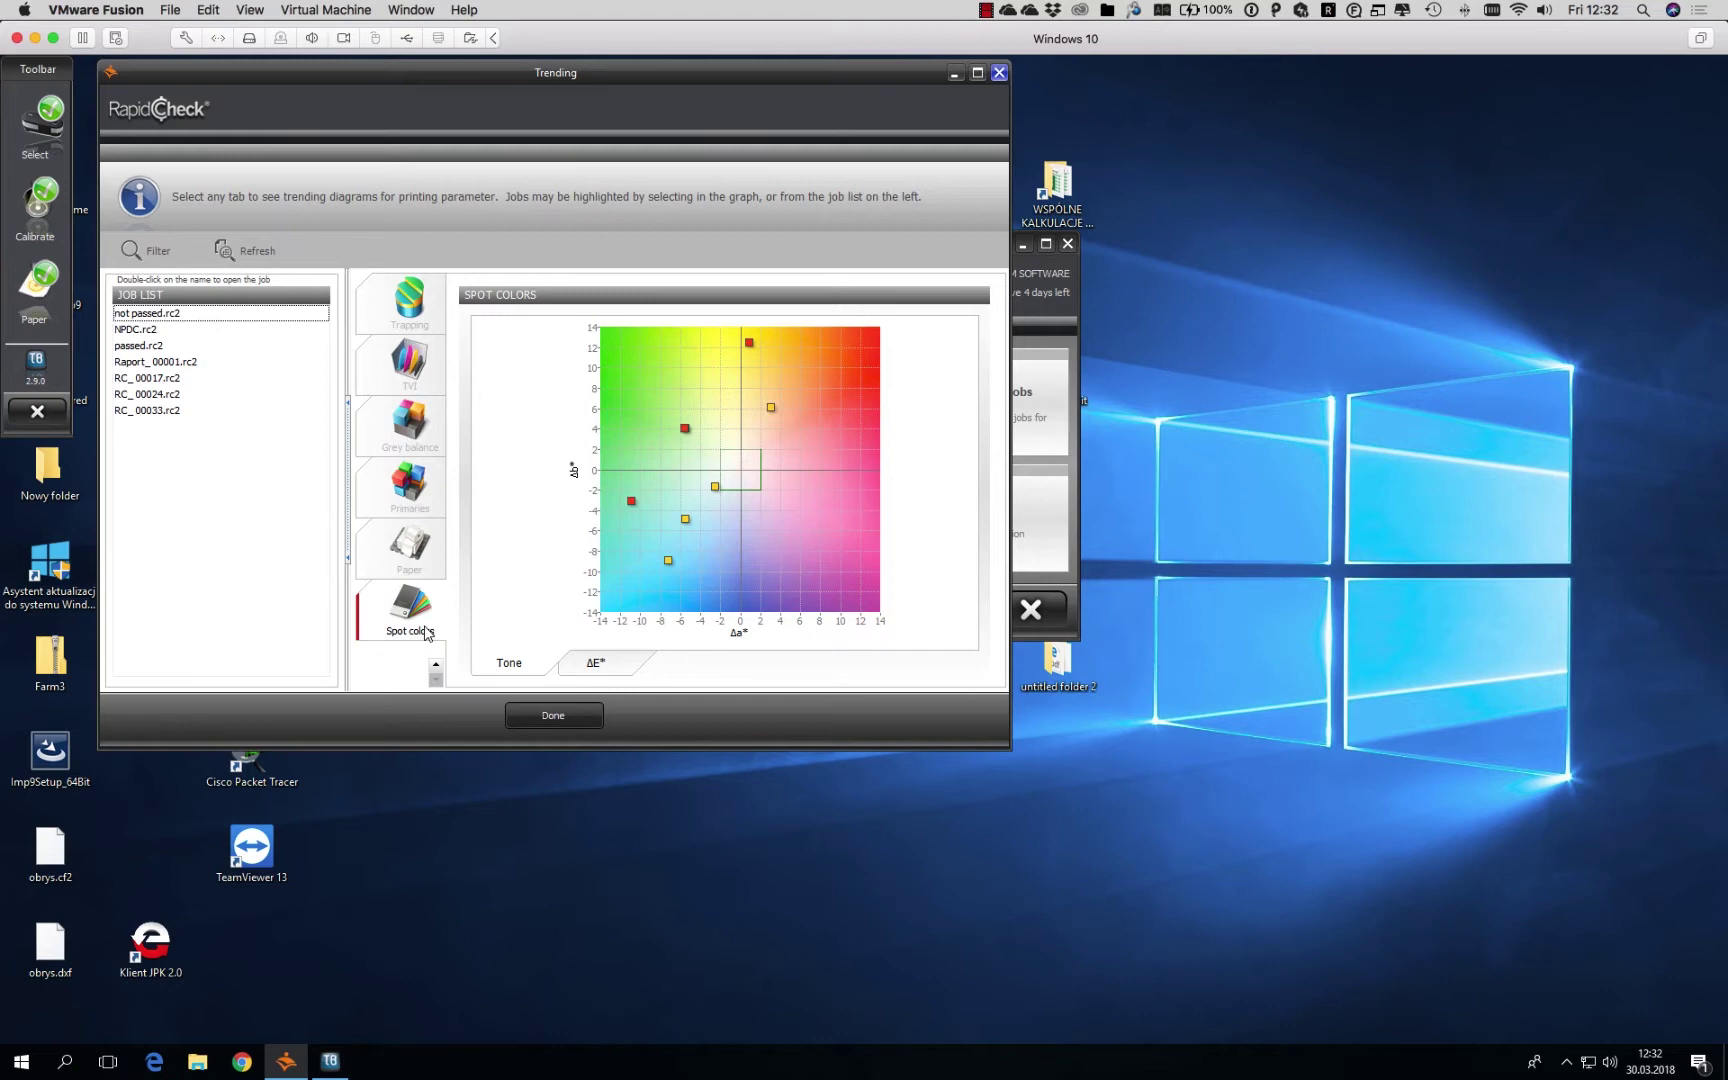
- Filter the trending job list to exclude the passed, NPDC and not passed jobs
{"action": "left_click", "coordinate": [136, 252]}
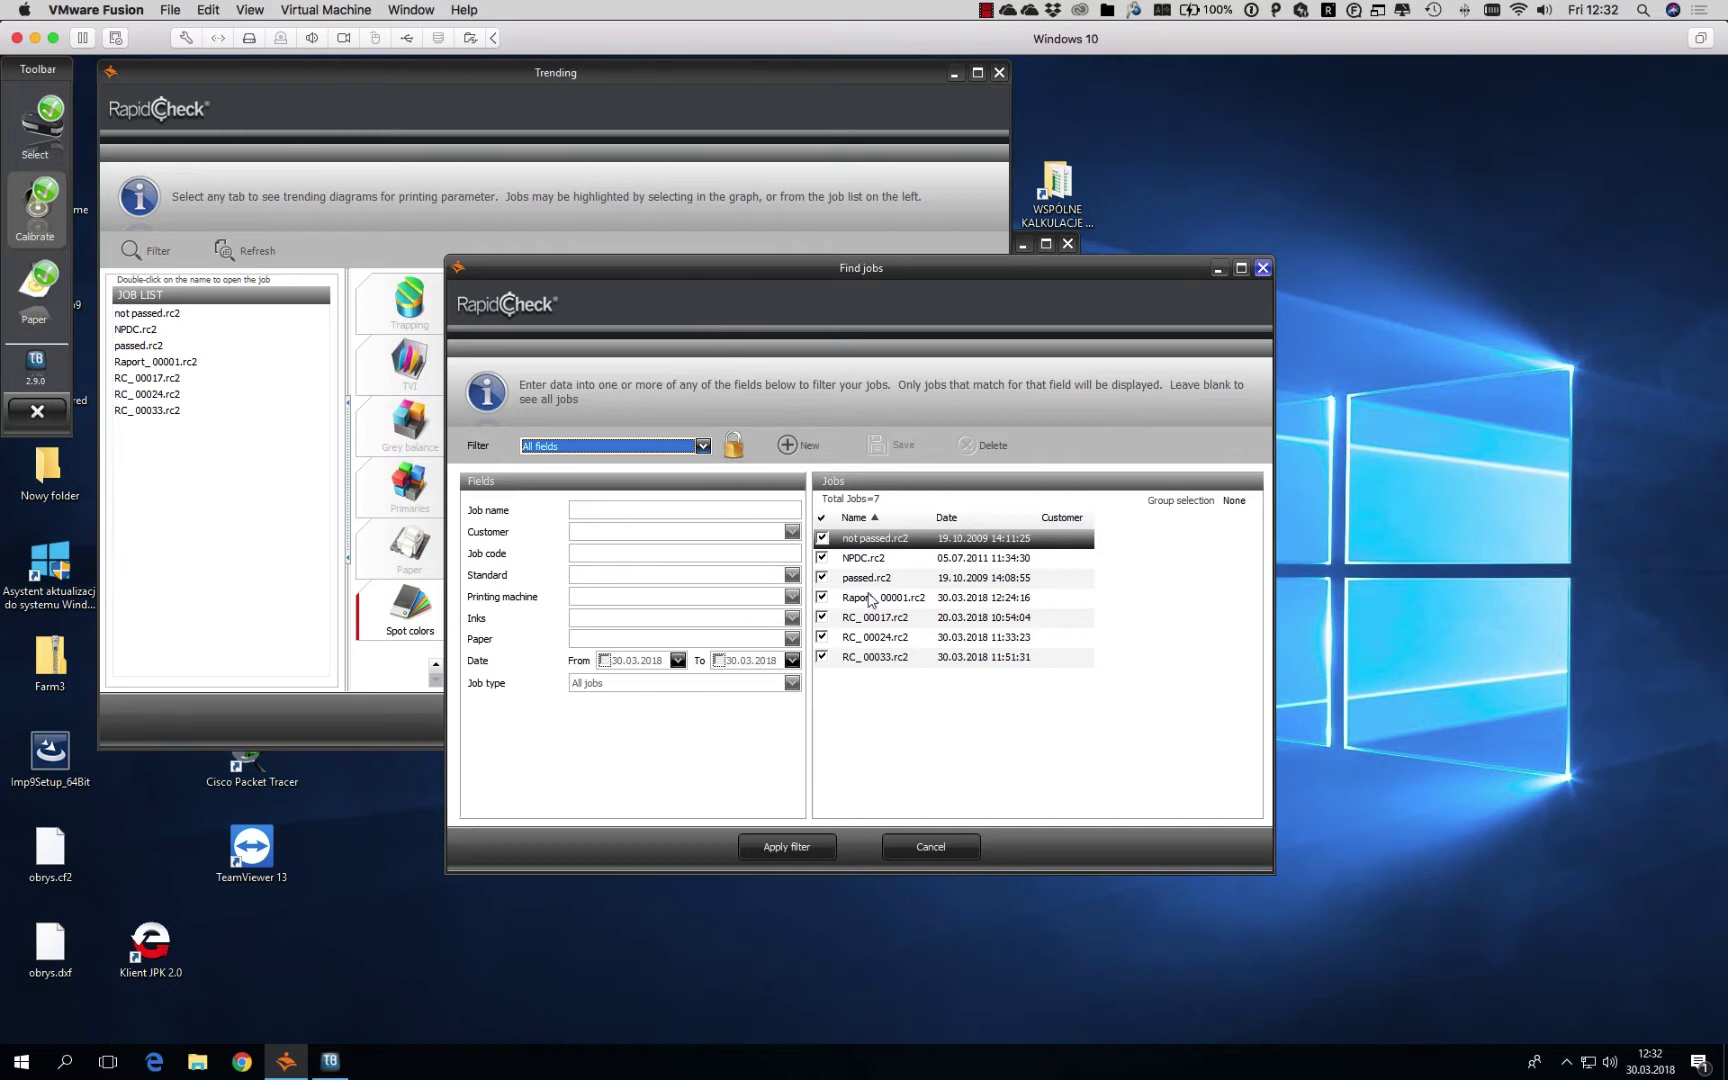
{"action": "left_click", "coordinate": [823, 579]}
{"action": "left_click", "coordinate": [822, 558]}
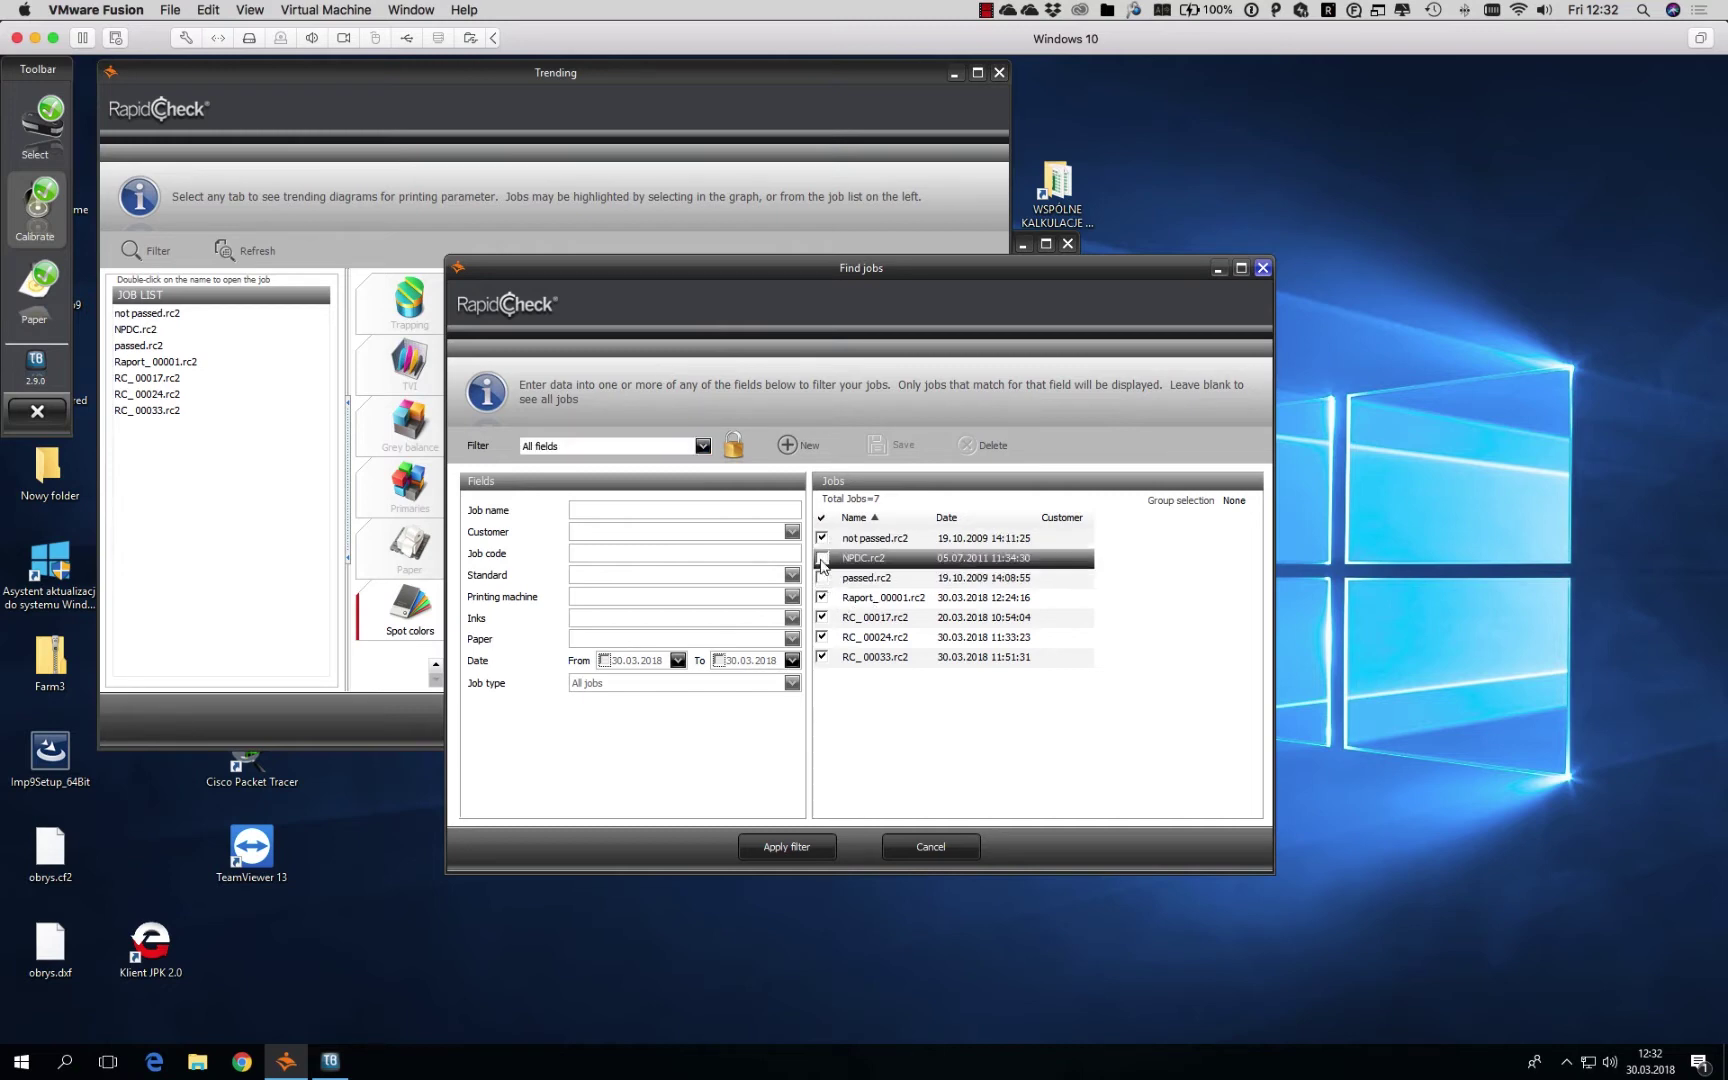
{"action": "left_click", "coordinate": [822, 538]}
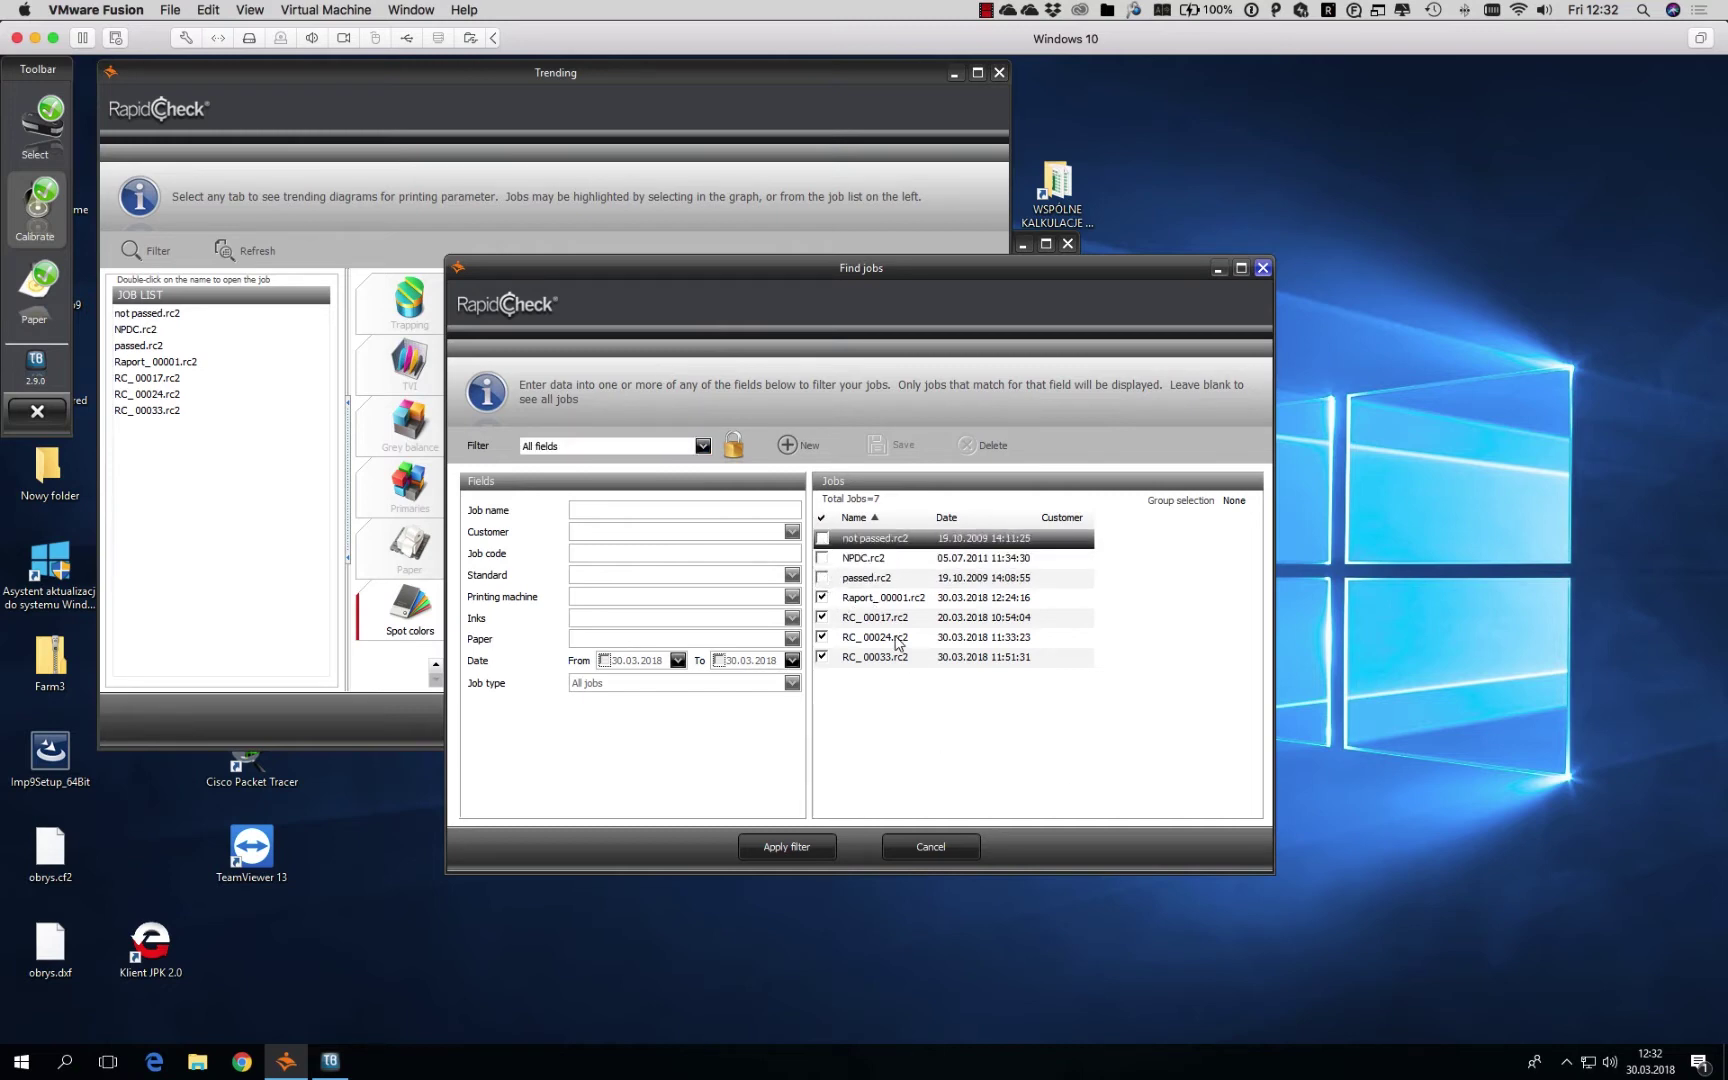
{"action": "left_click", "coordinate": [787, 847]}
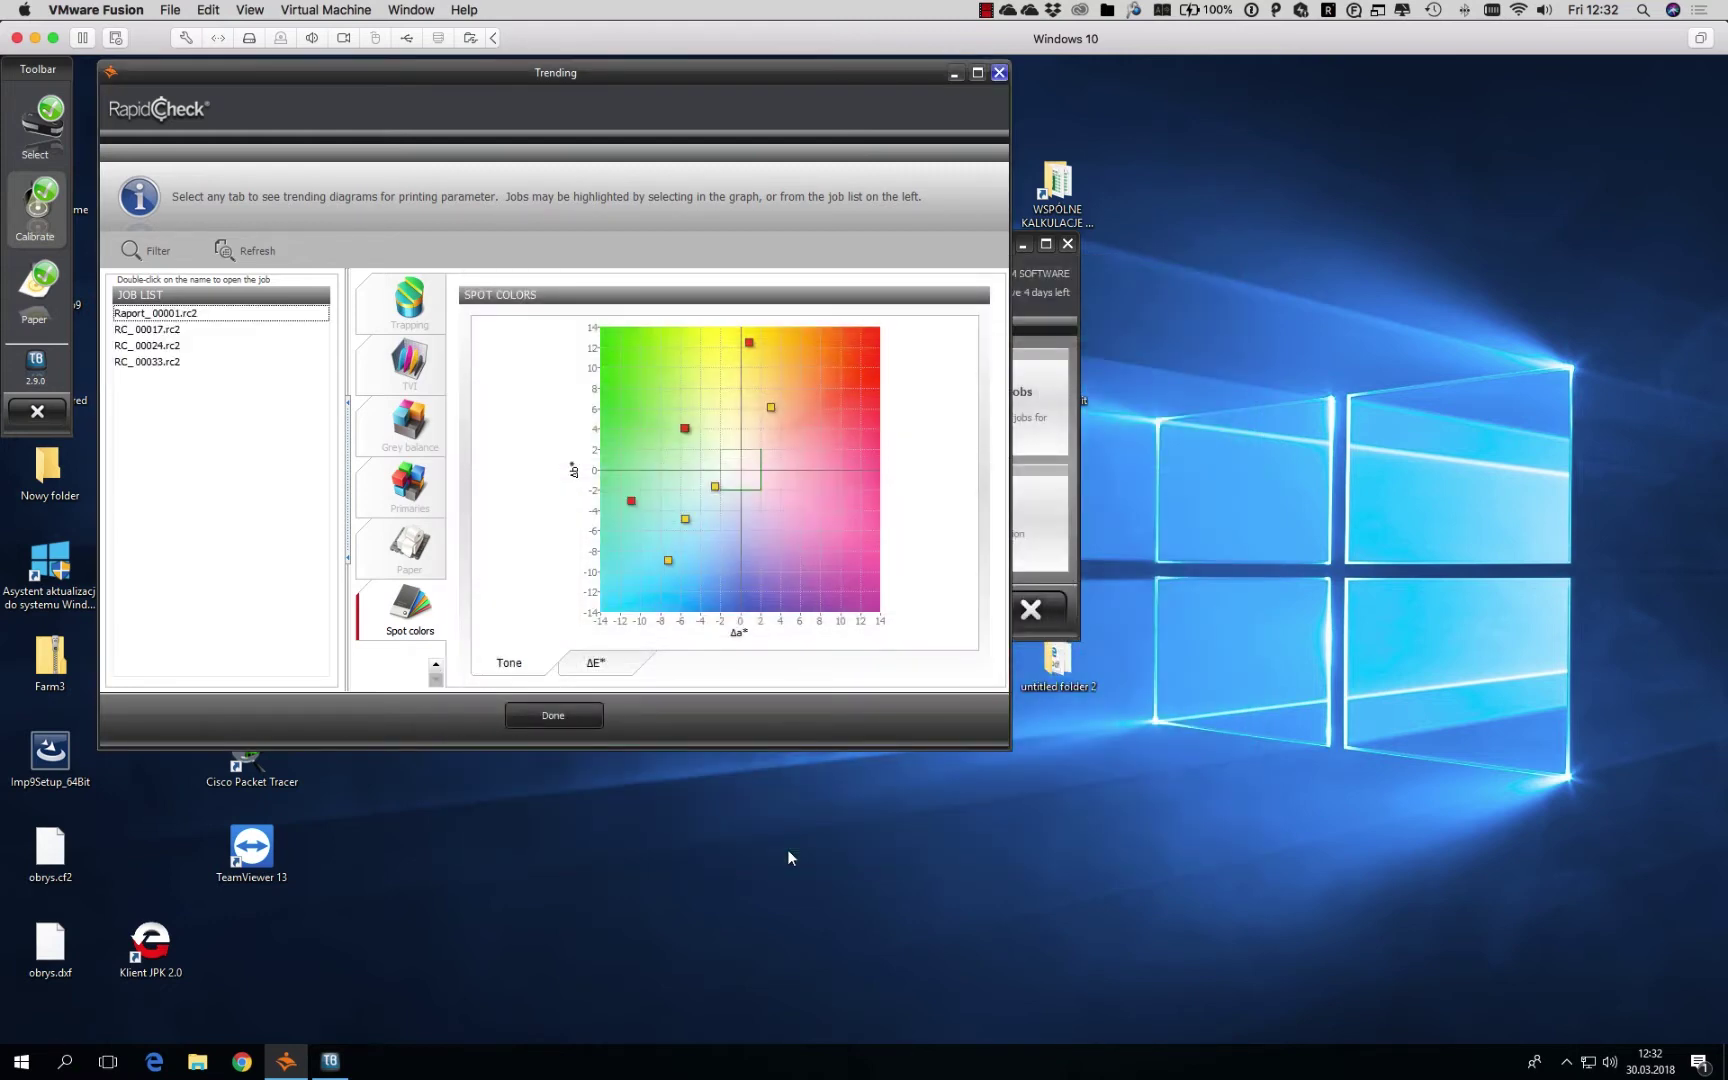
- View the filtered jobs' TVI trend and the ΔE* diagram of the cyan primary, and close the trending window
{"action": "left_click", "coordinate": [410, 362]}
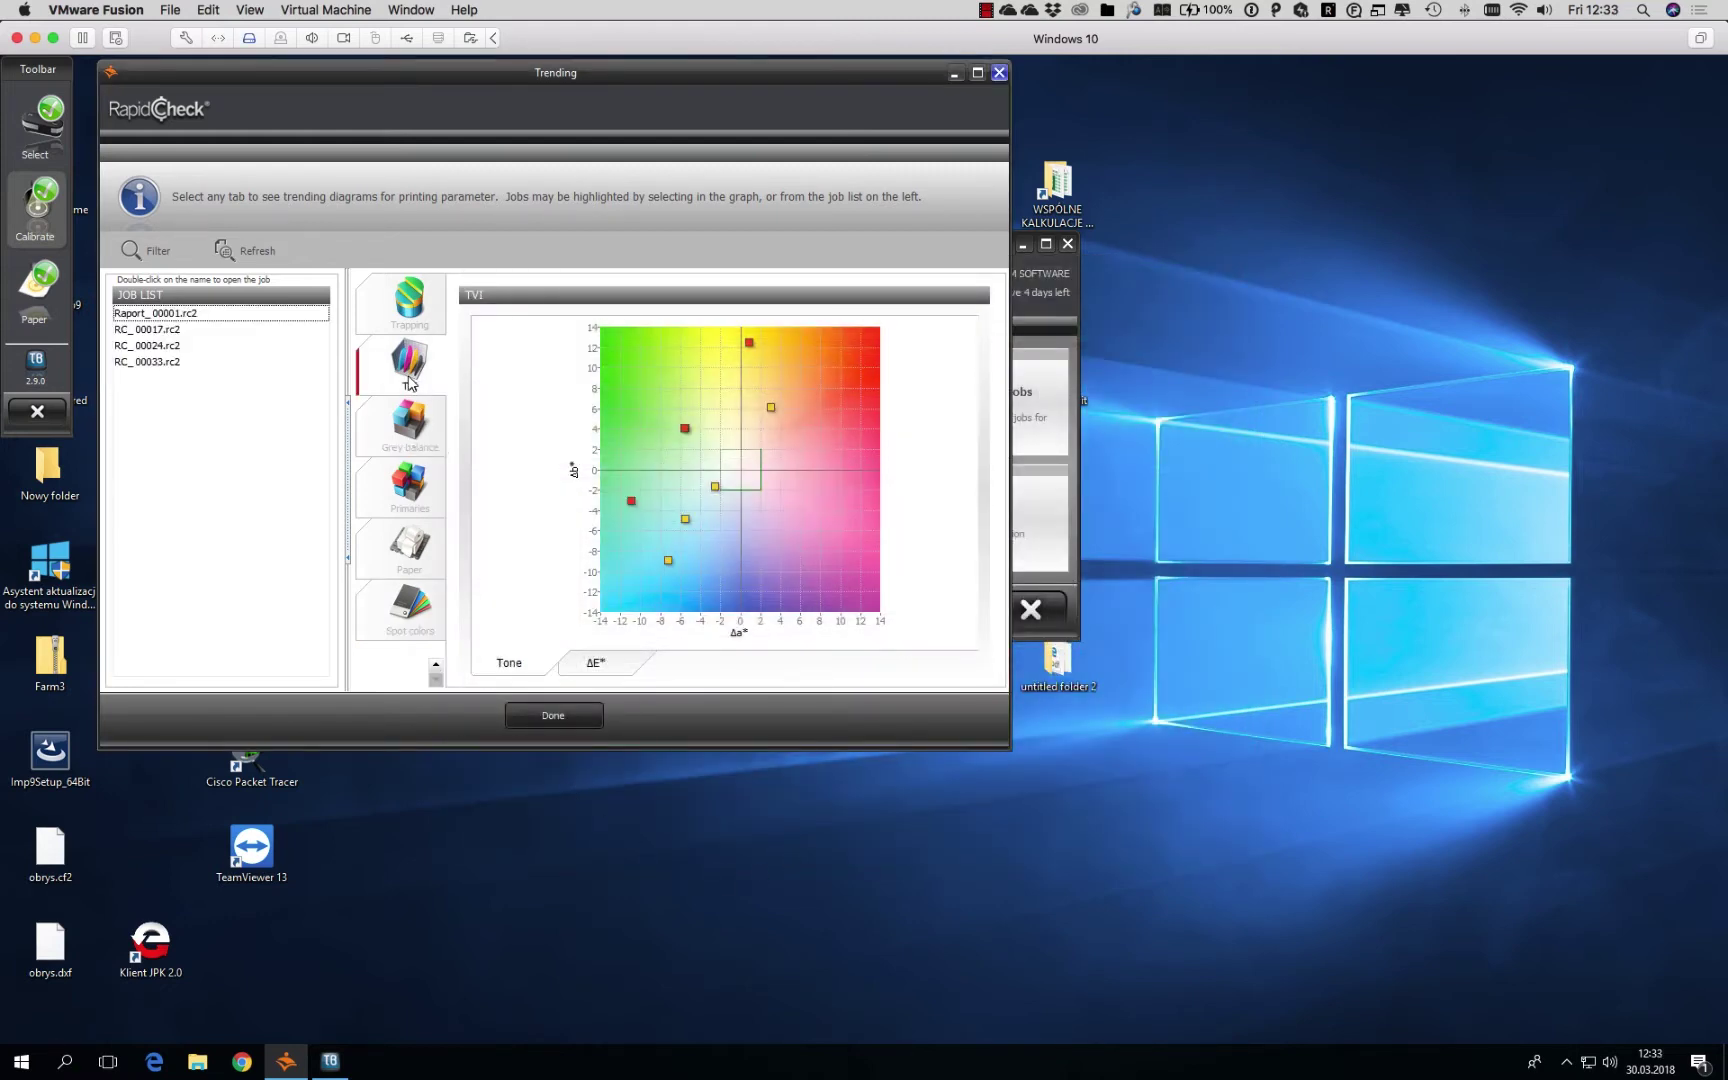
{"action": "left_click", "coordinate": [411, 485]}
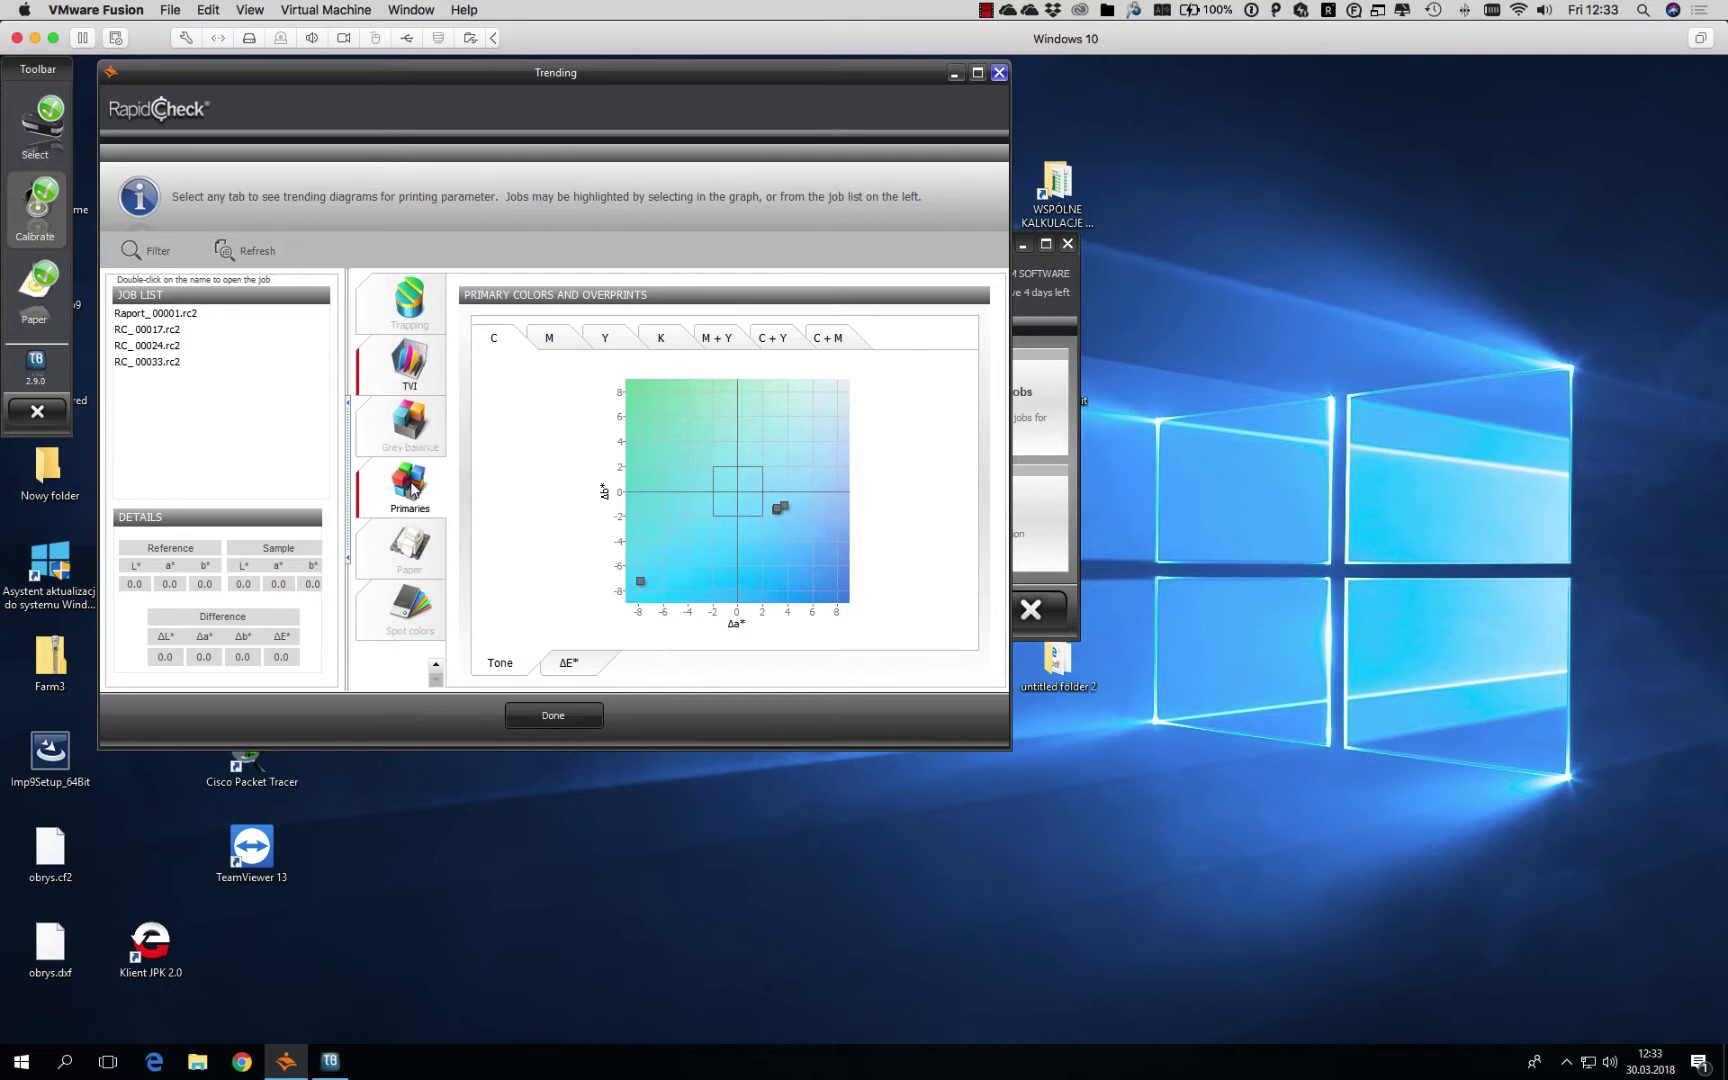
{"action": "left_click", "coordinate": [575, 668]}
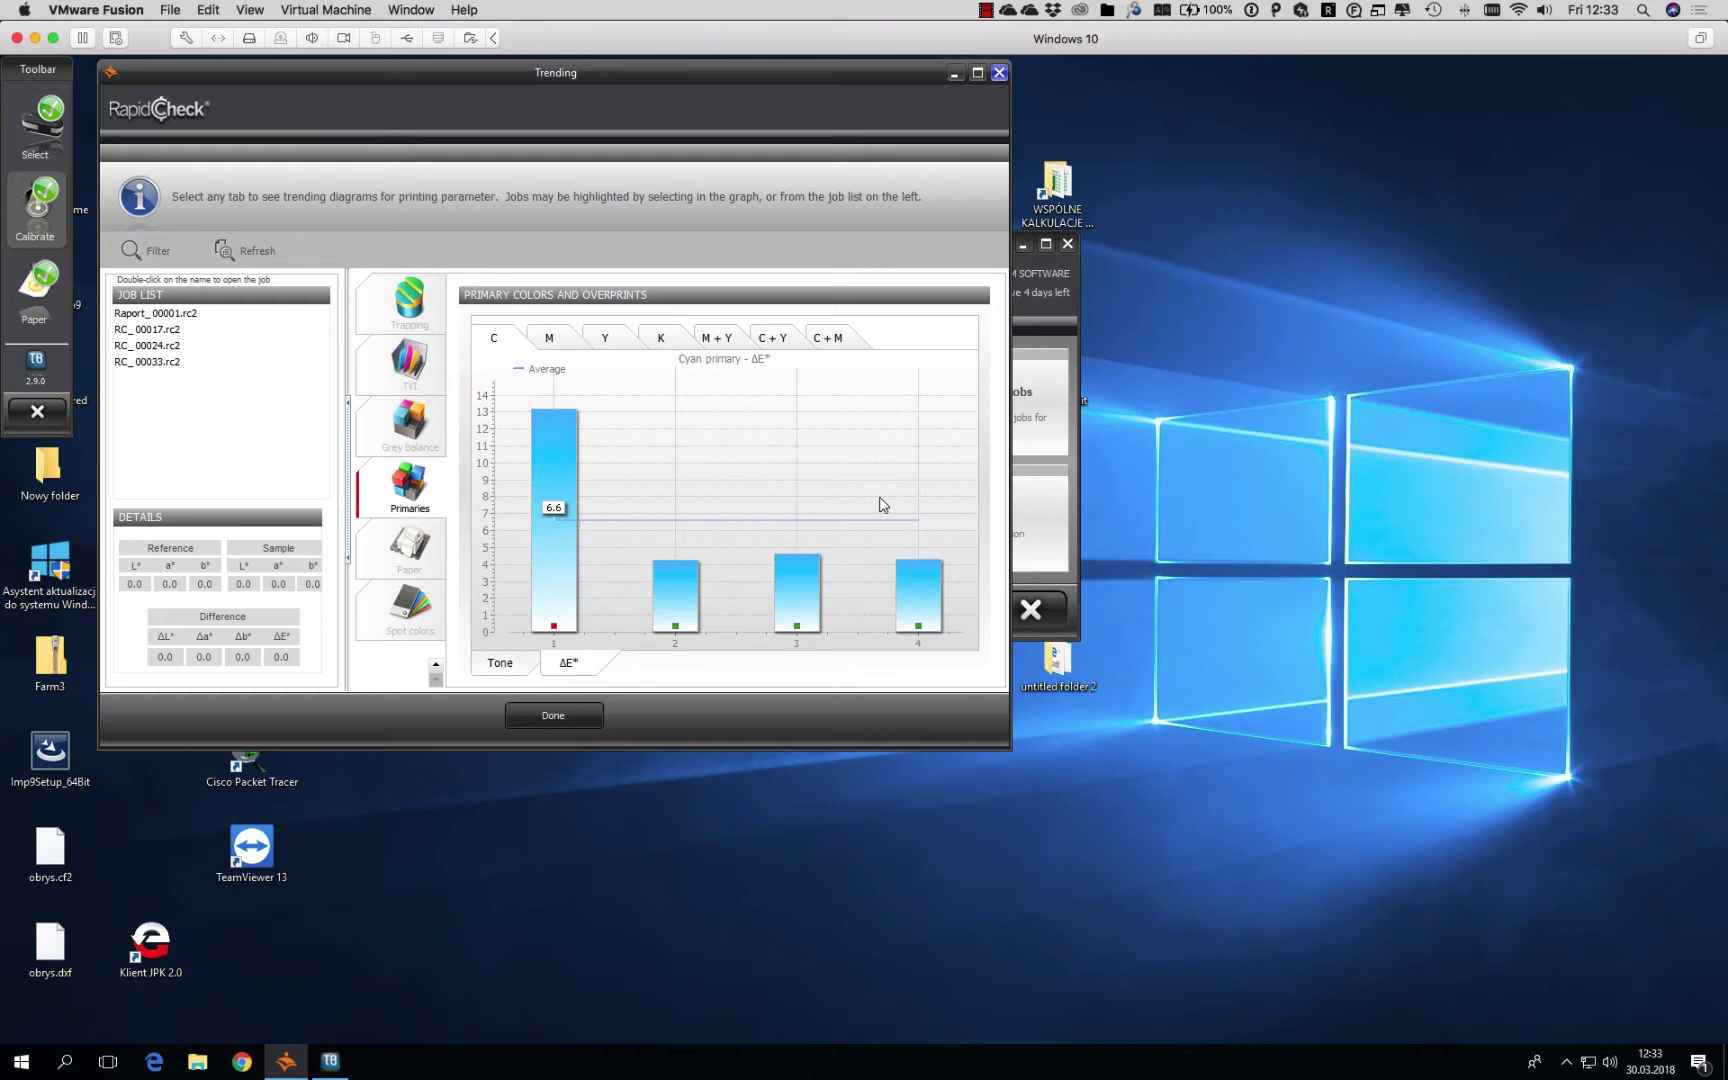
{"action": "left_click", "coordinate": [555, 715]}
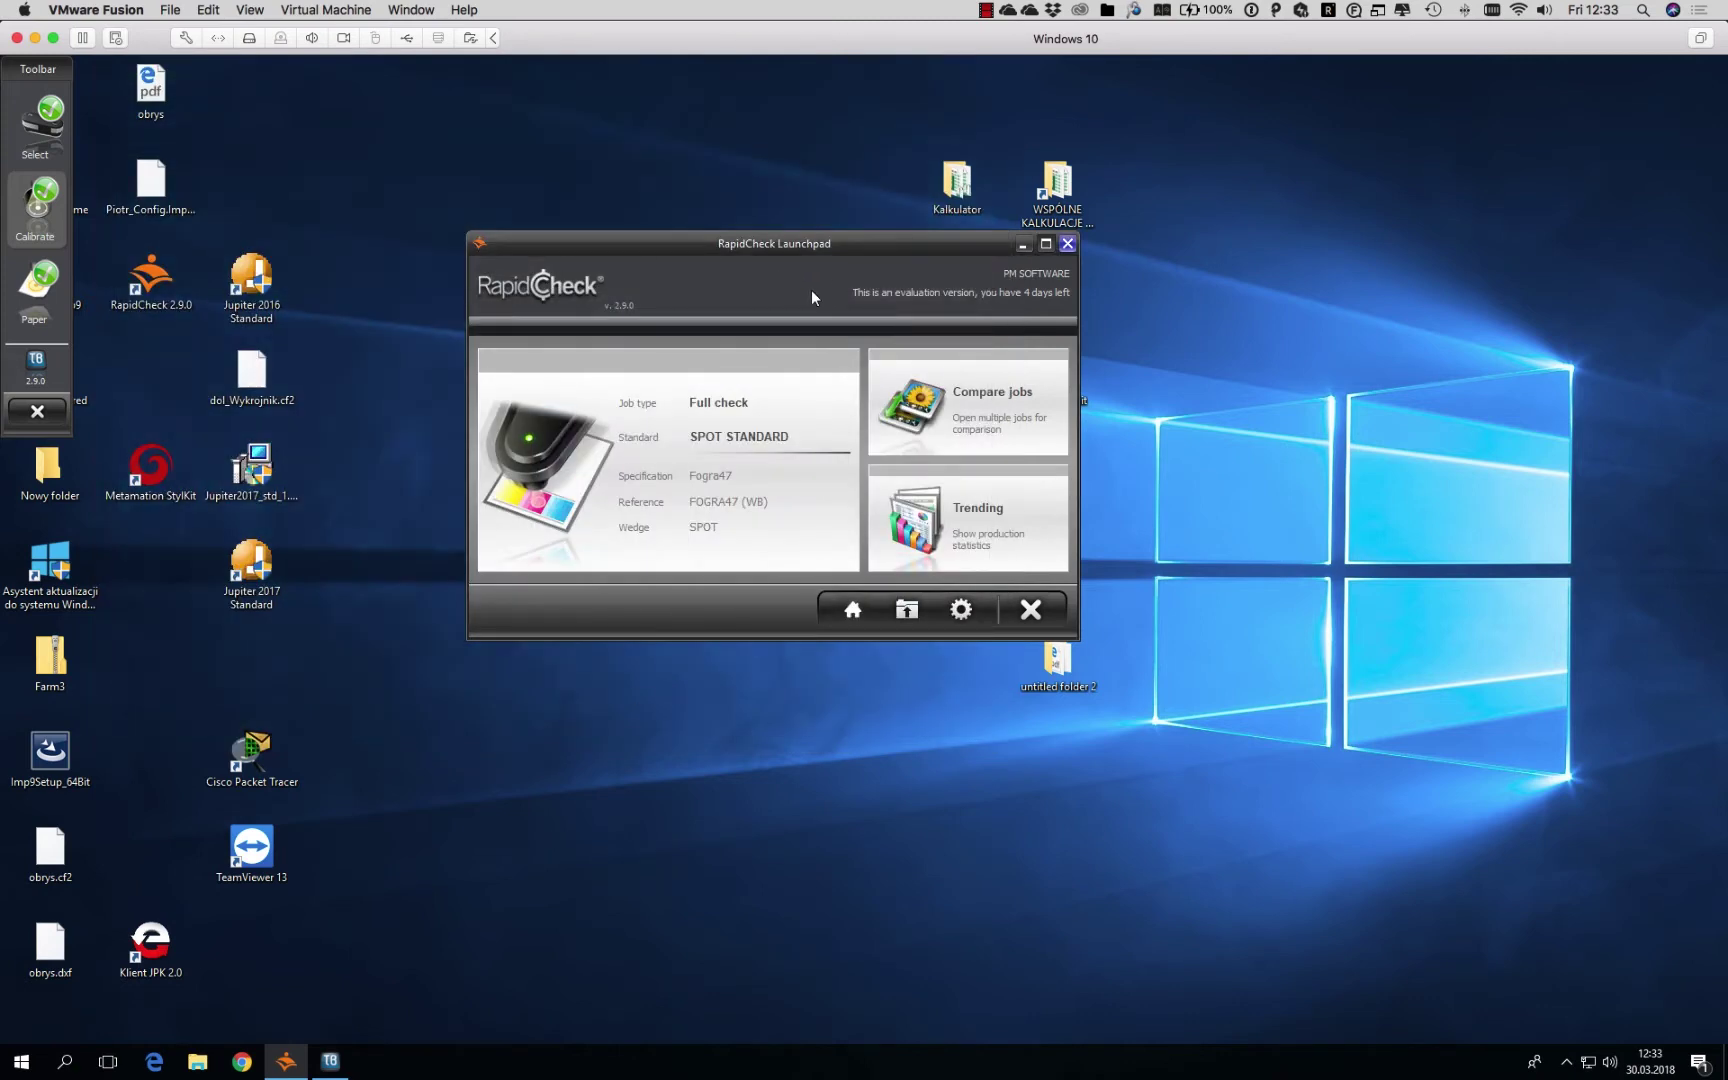
- Change the full check job's standard to Fogra47 in the Launchpad
{"action": "left_click_drag", "start_coordinate": [856, 243], "coordinate": [805, 238]}
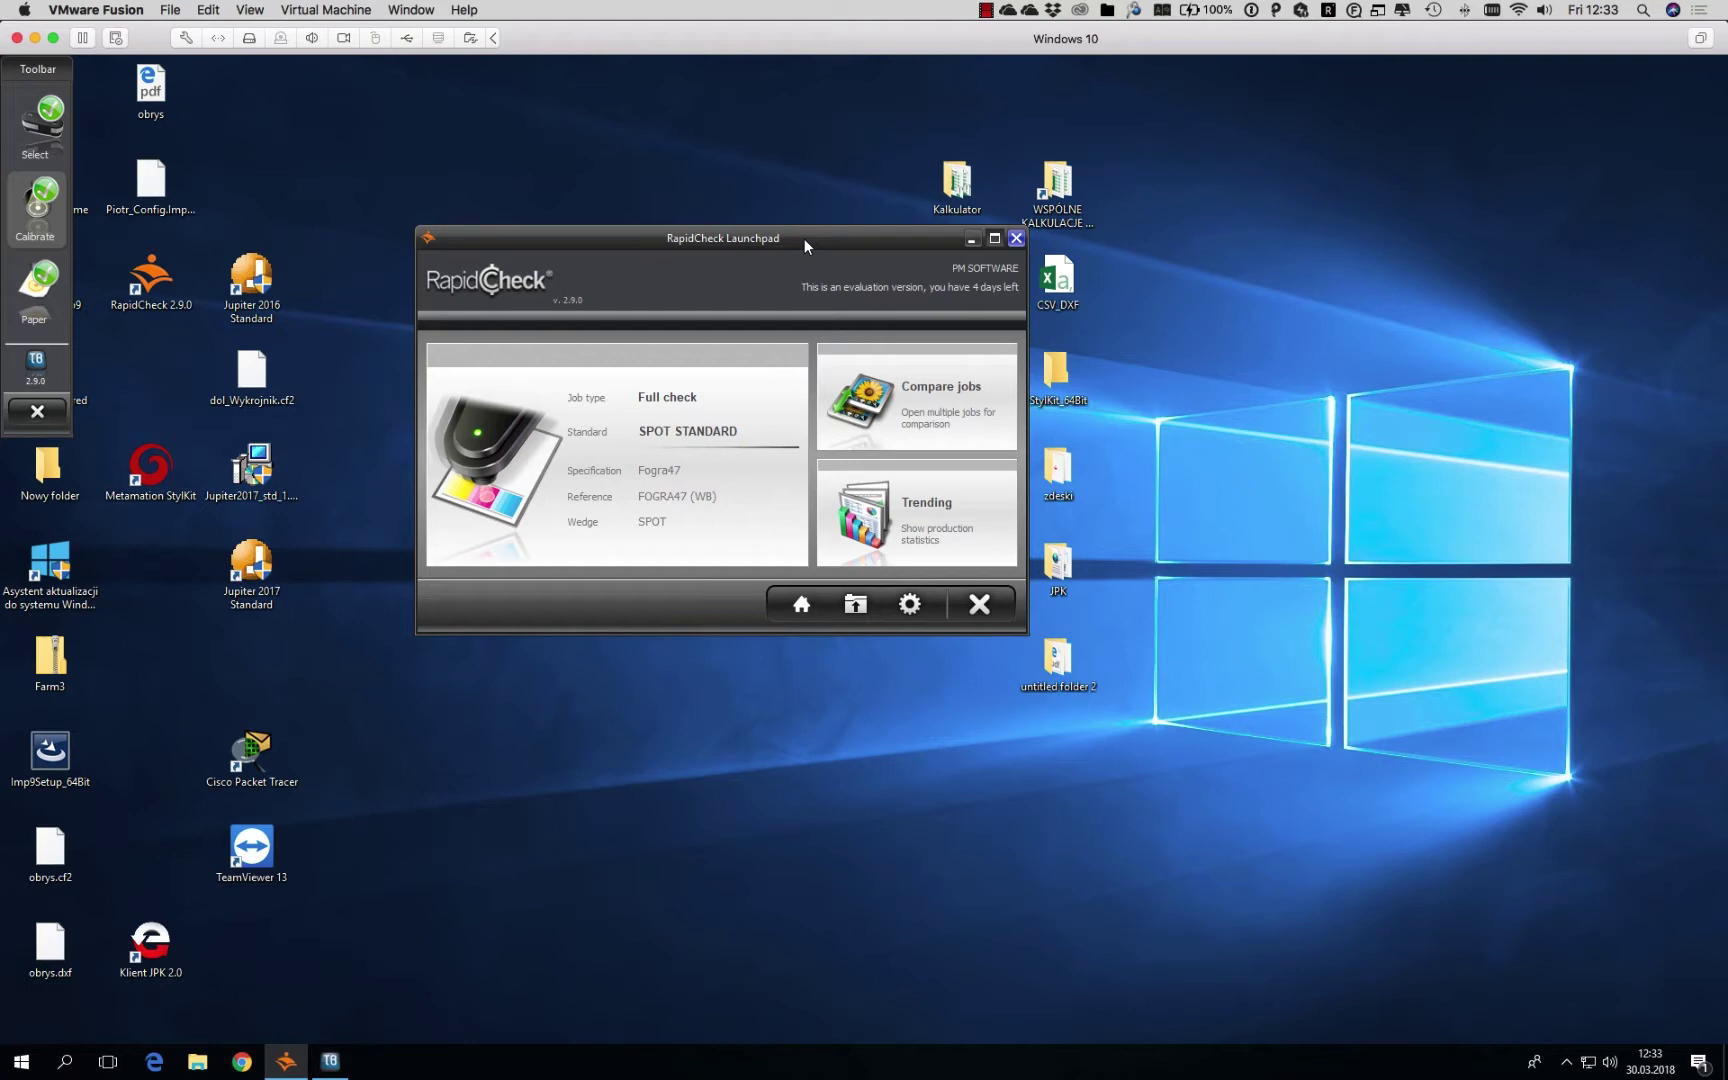
{"action": "left_click", "coordinate": [688, 433]}
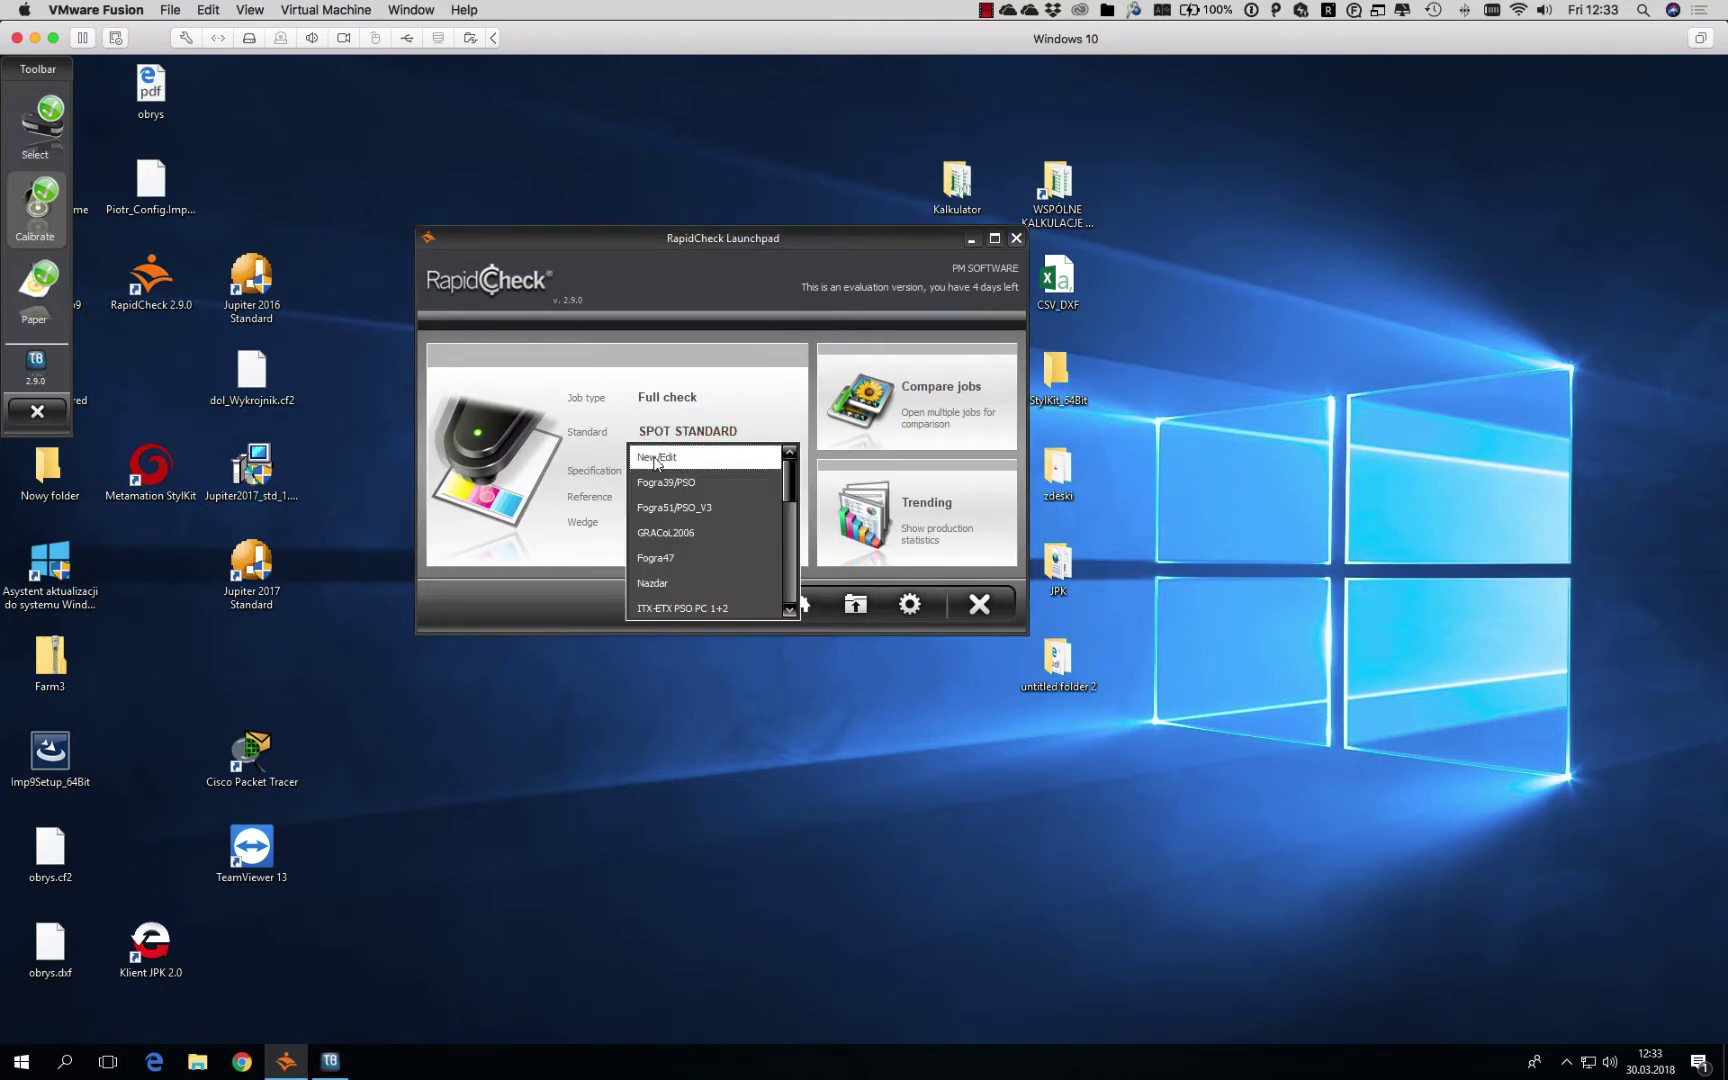
{"action": "scroll", "coordinate": [787, 483], "scroll_direction": "down", "scroll_amount": 3}
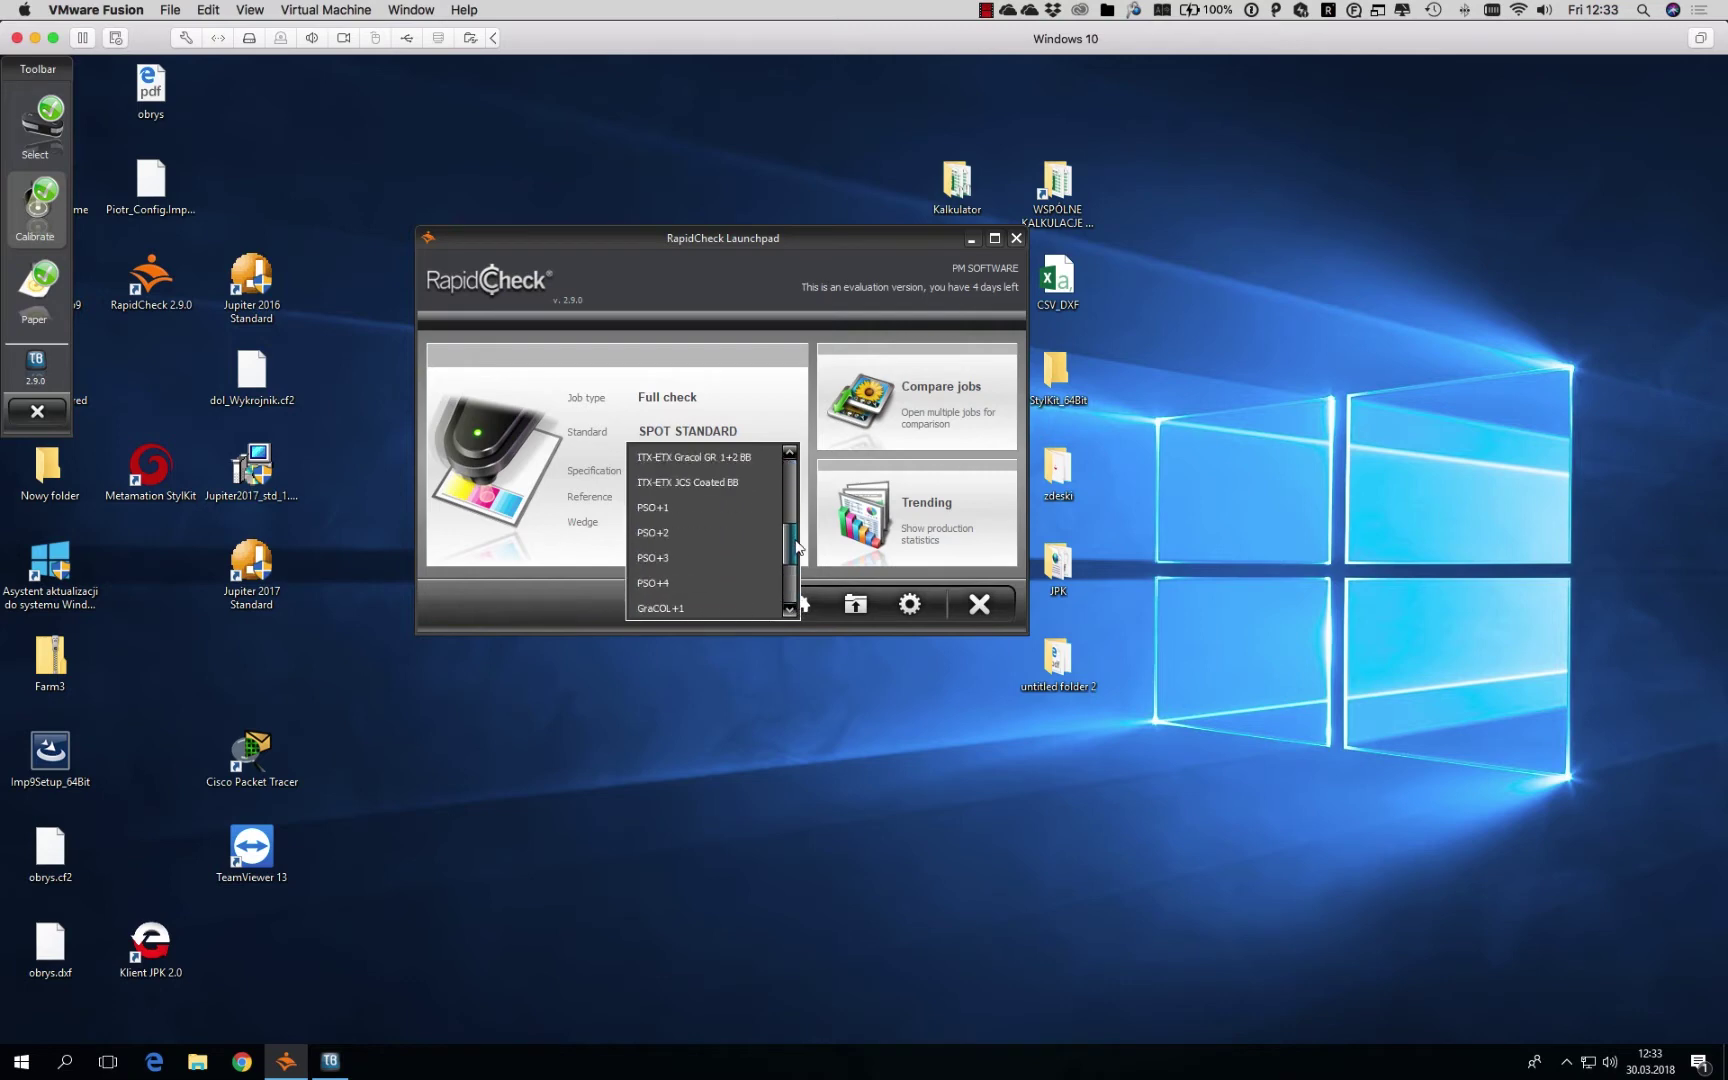
{"action": "scroll", "coordinate": [787, 483], "scroll_direction": "up", "scroll_amount": 3}
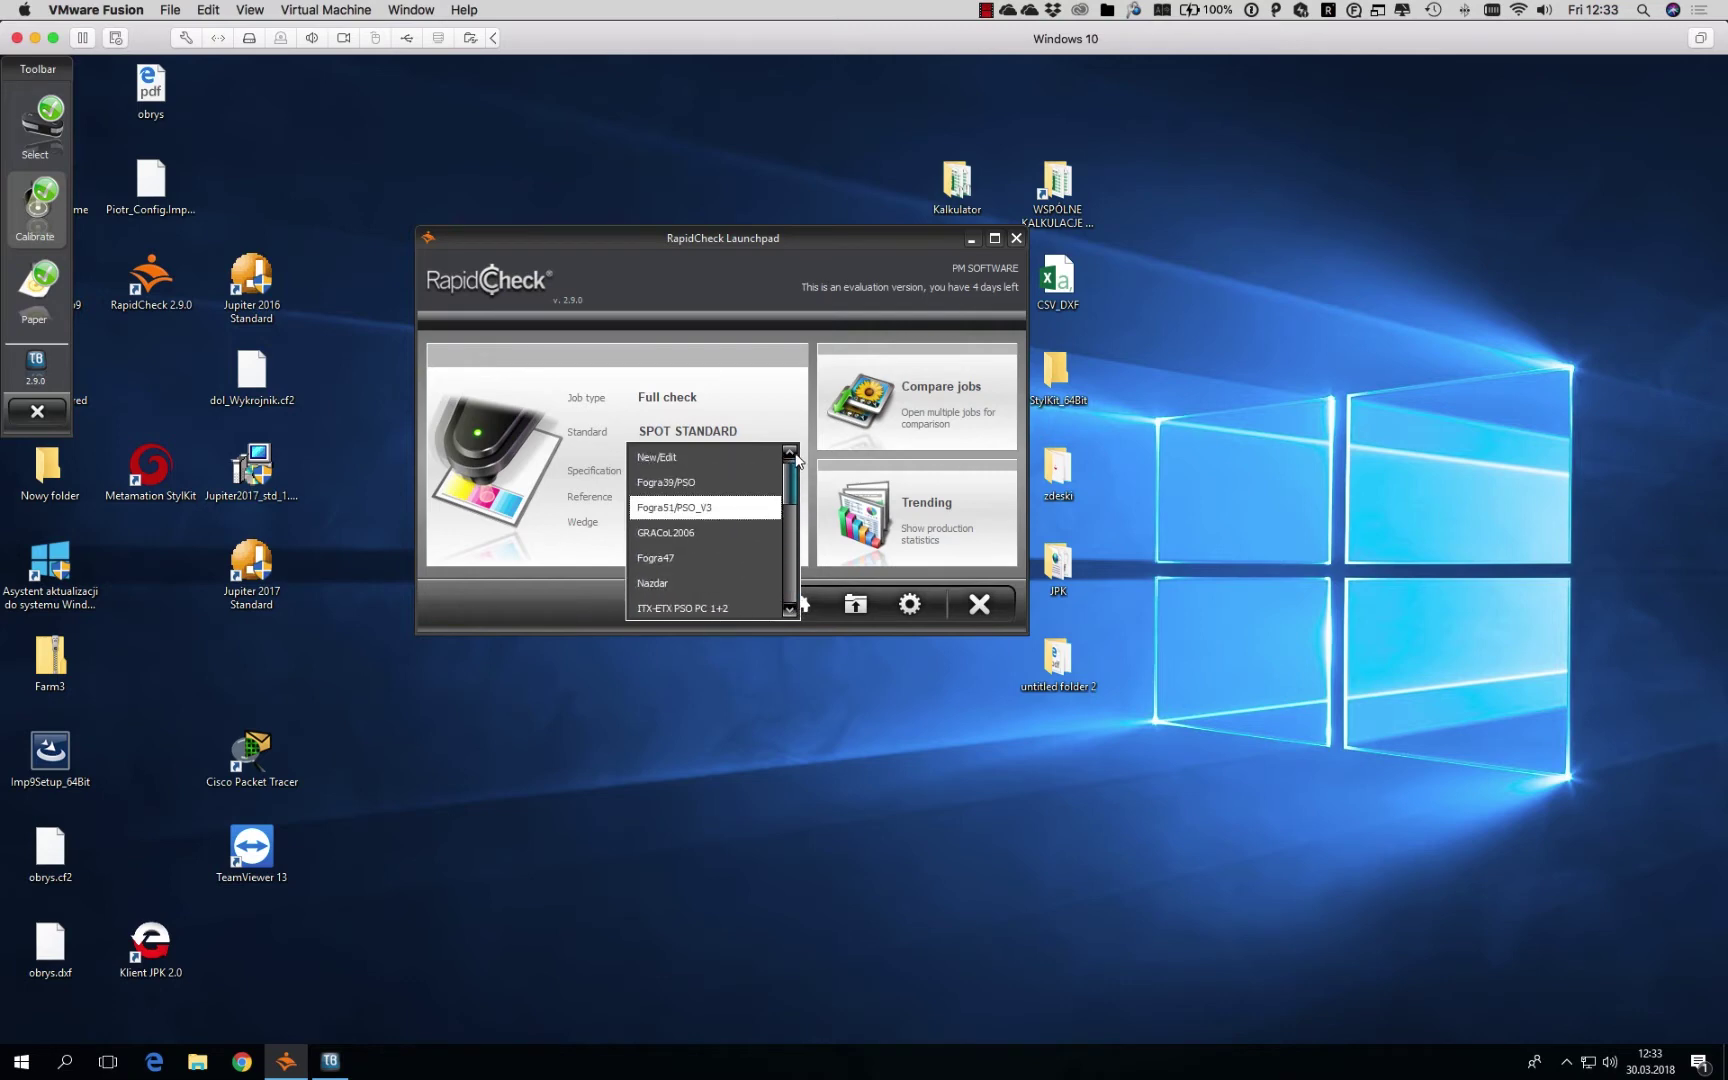
{"action": "left_click", "coordinate": [733, 565]}
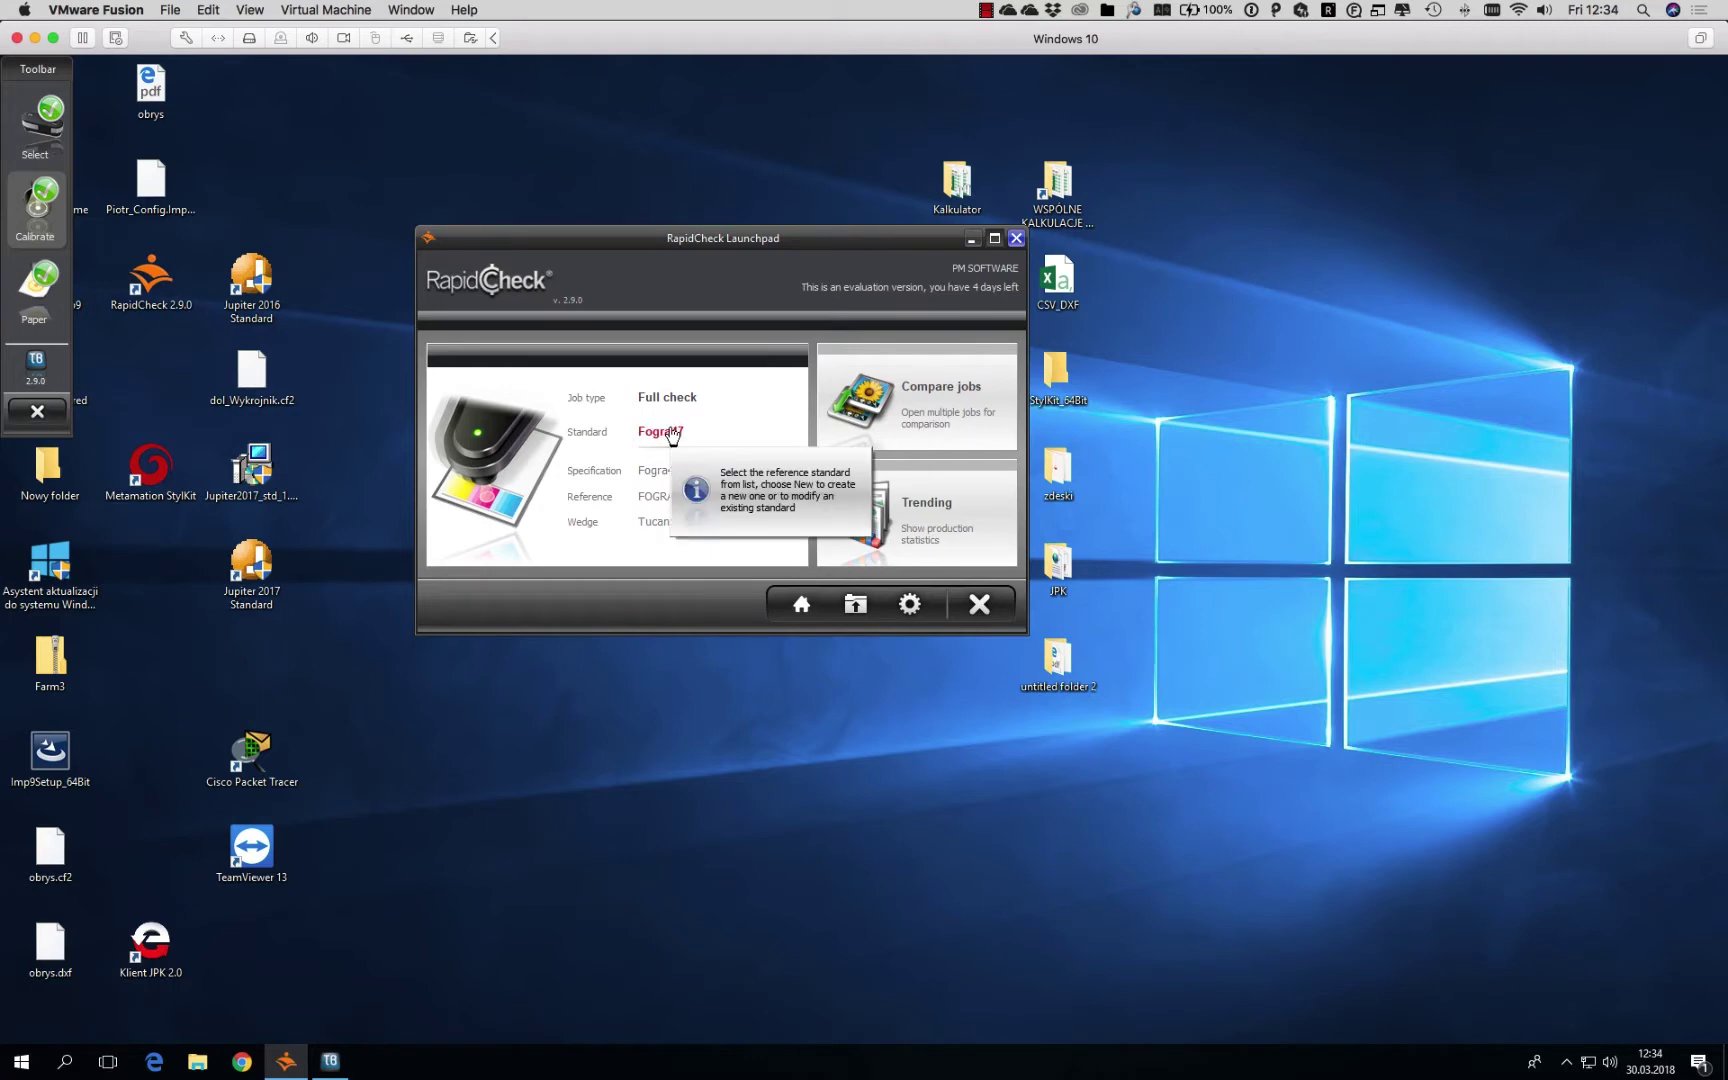
- Start a new full check job with the Fogra47 standard, view its wedge patches in the measurement window, and close it
{"action": "left_click", "coordinate": [515, 450]}
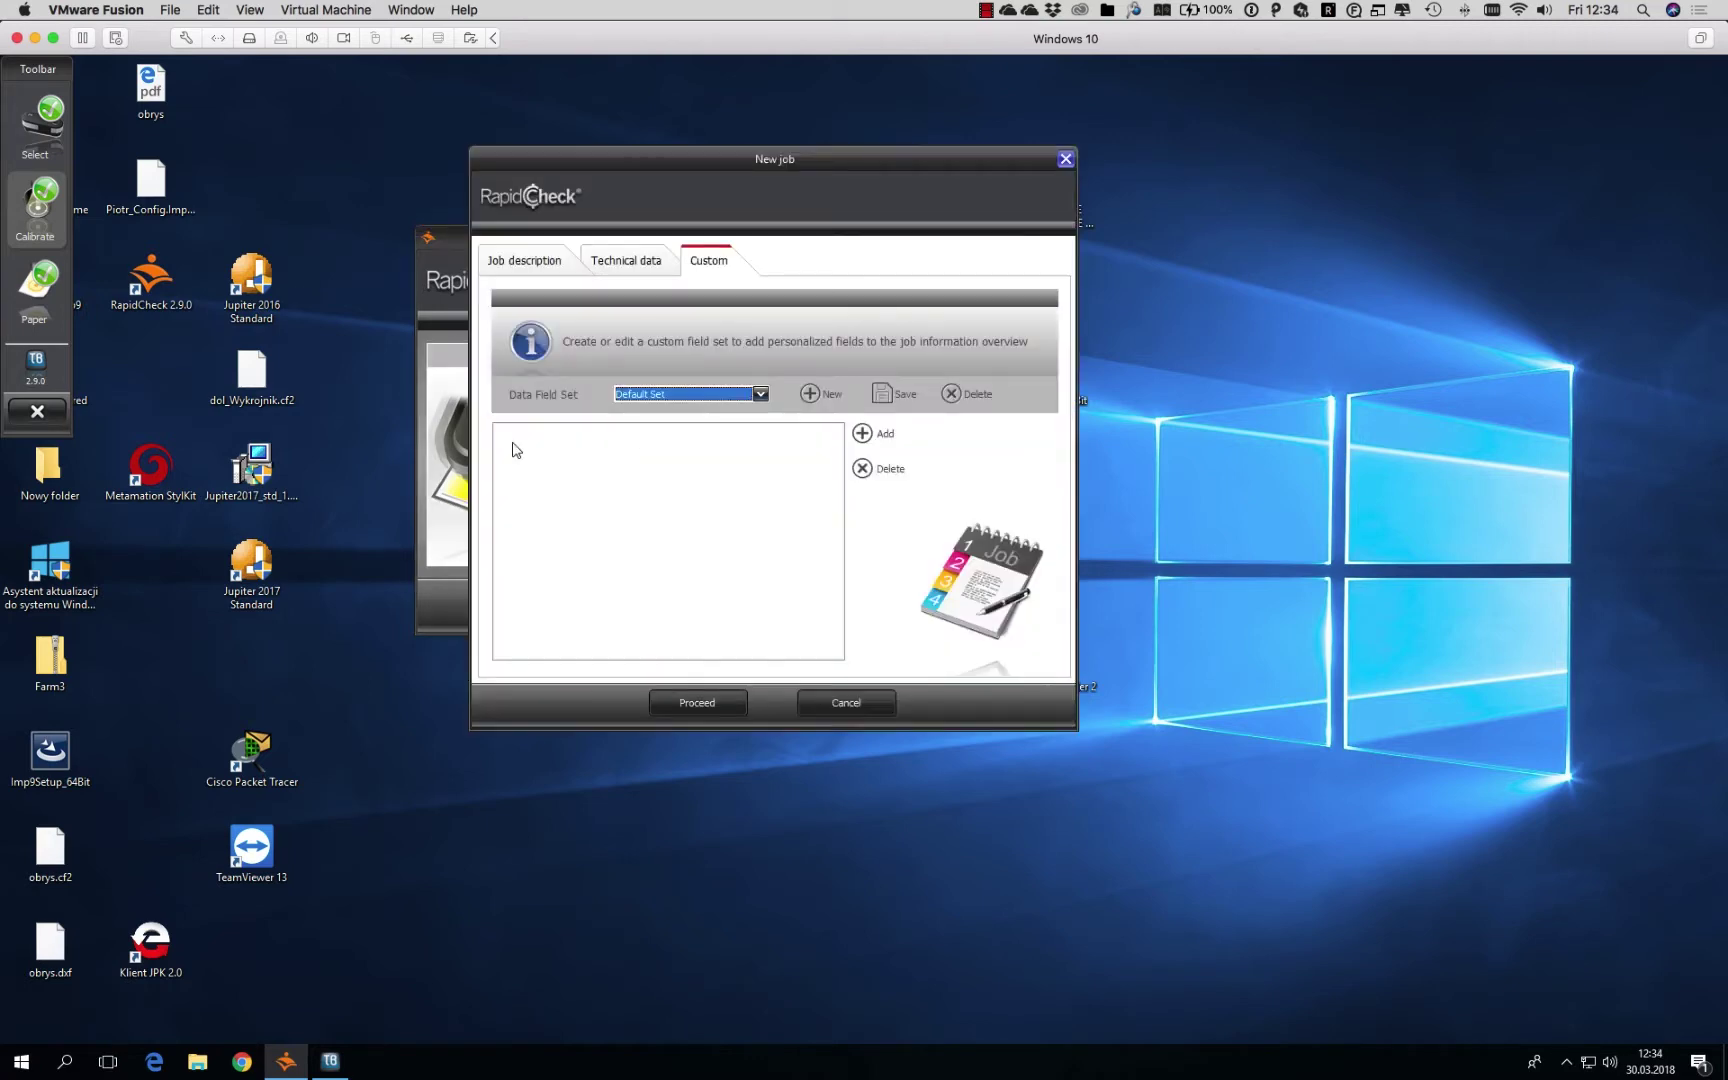
{"action": "left_click", "coordinate": [701, 702]}
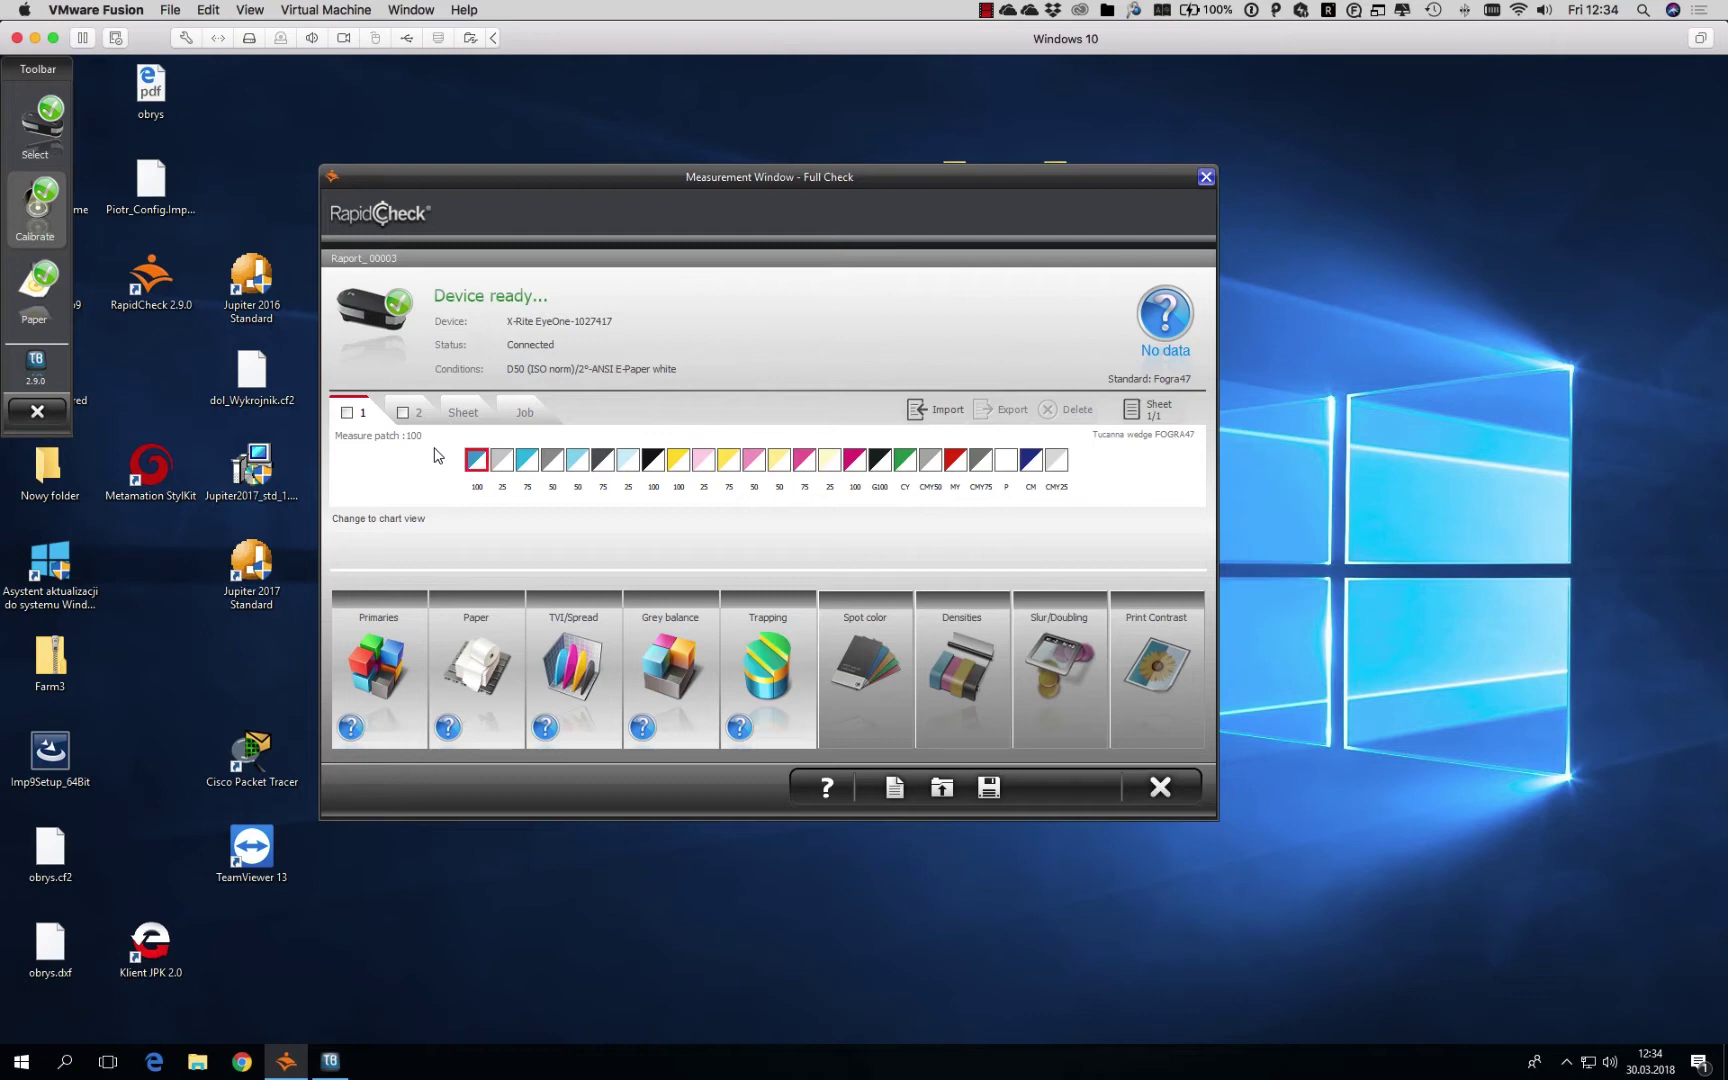
{"action": "left_click", "coordinate": [1206, 177]}
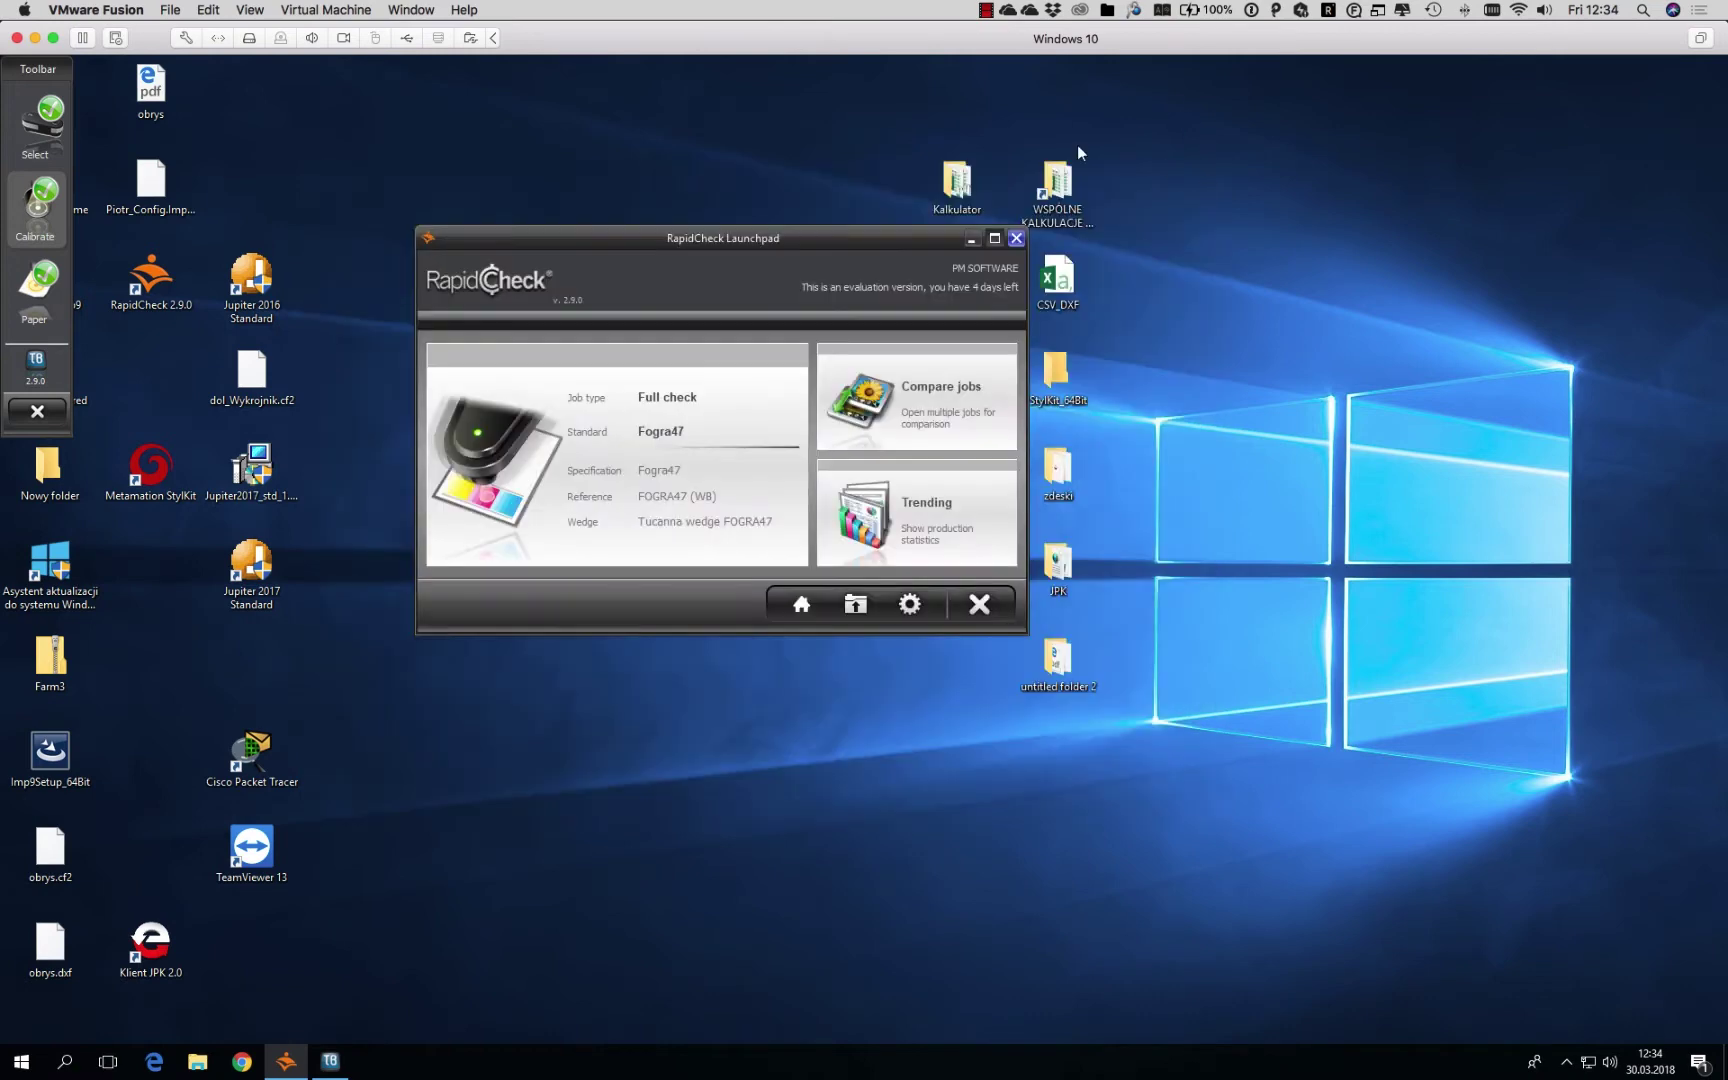
- Open the Fogra47 standard for editing and view its available specifications and backing option
{"action": "left_click", "coordinate": [676, 434]}
{"action": "left_click", "coordinate": [686, 458]}
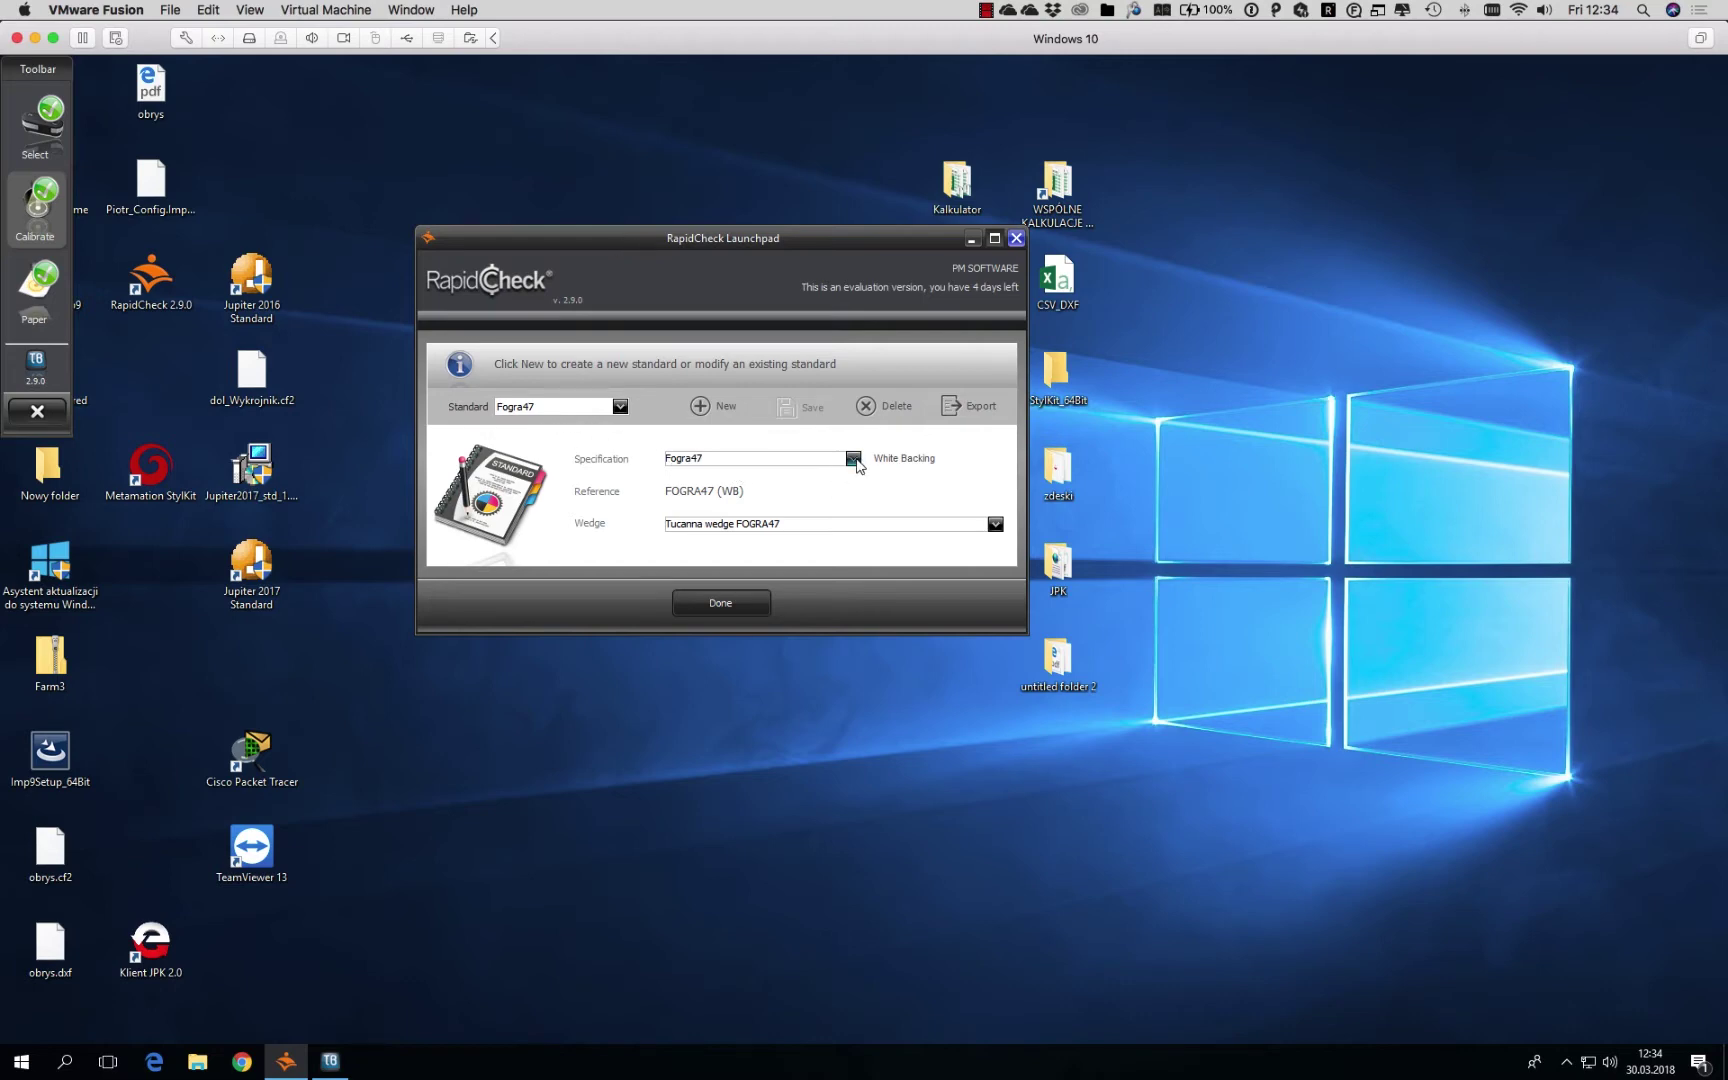
{"action": "left_click", "coordinate": [853, 458]}
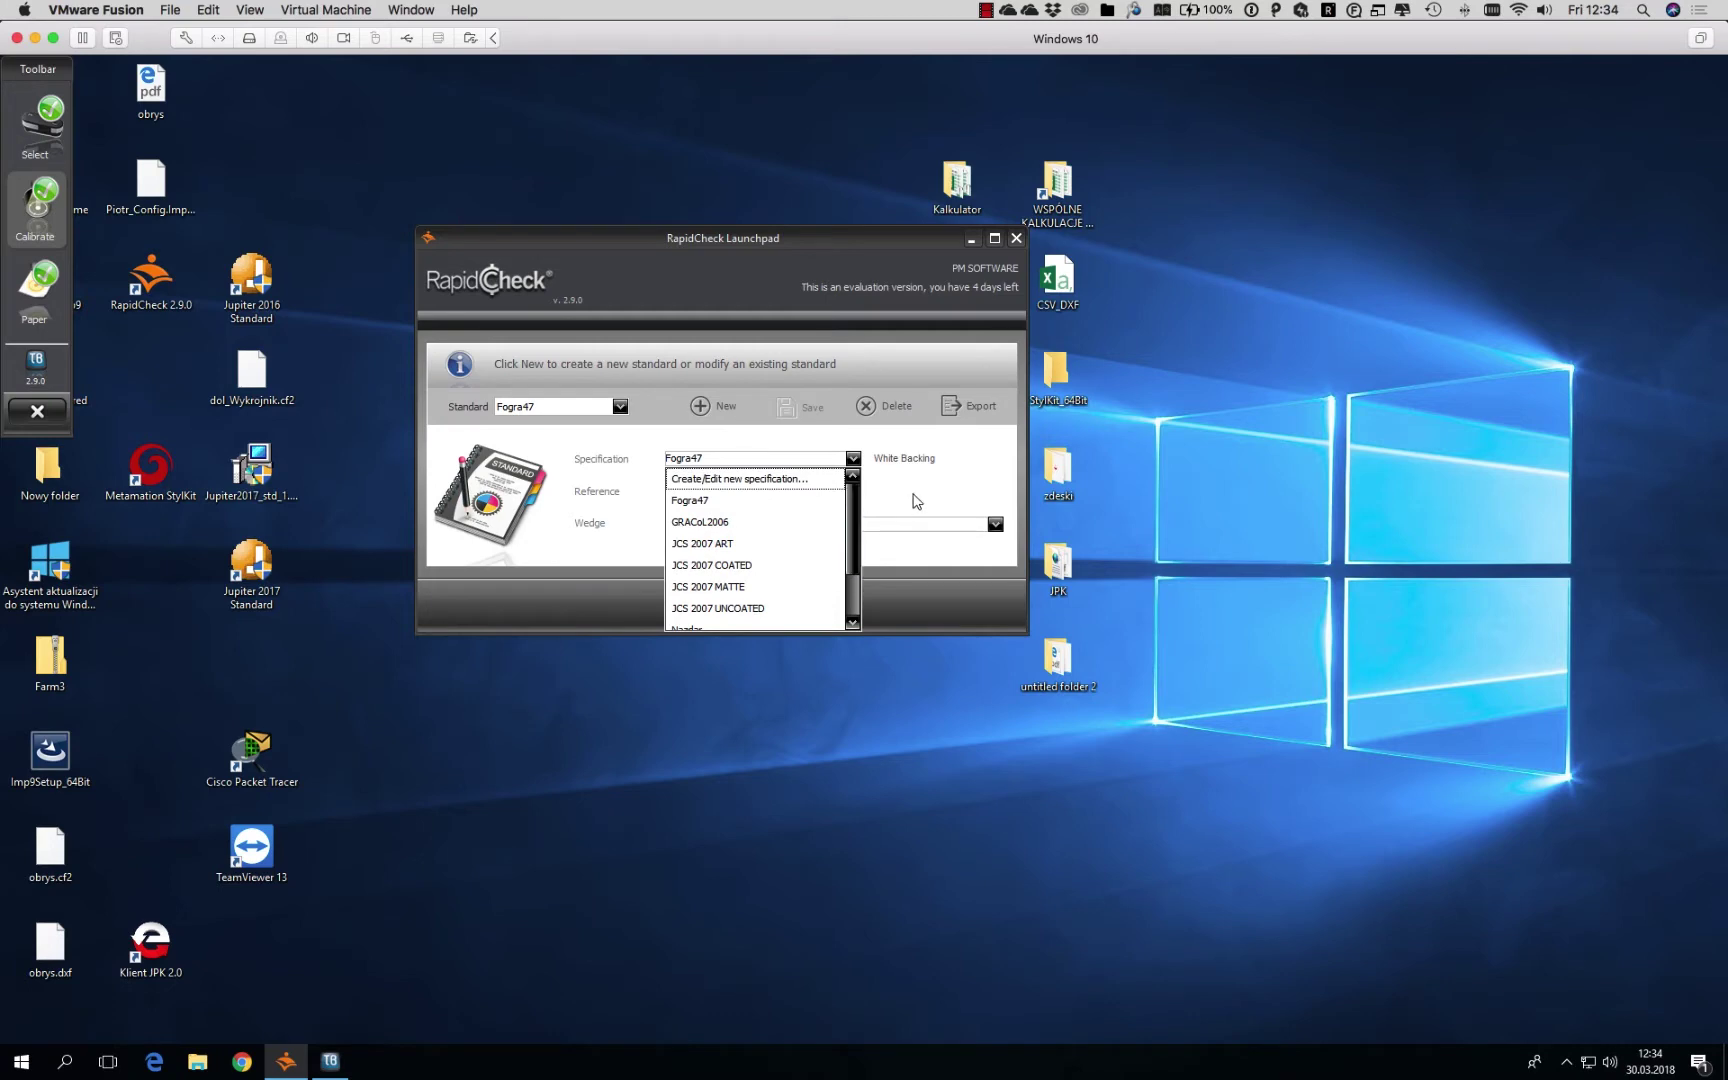
{"action": "left_click", "coordinate": [912, 500]}
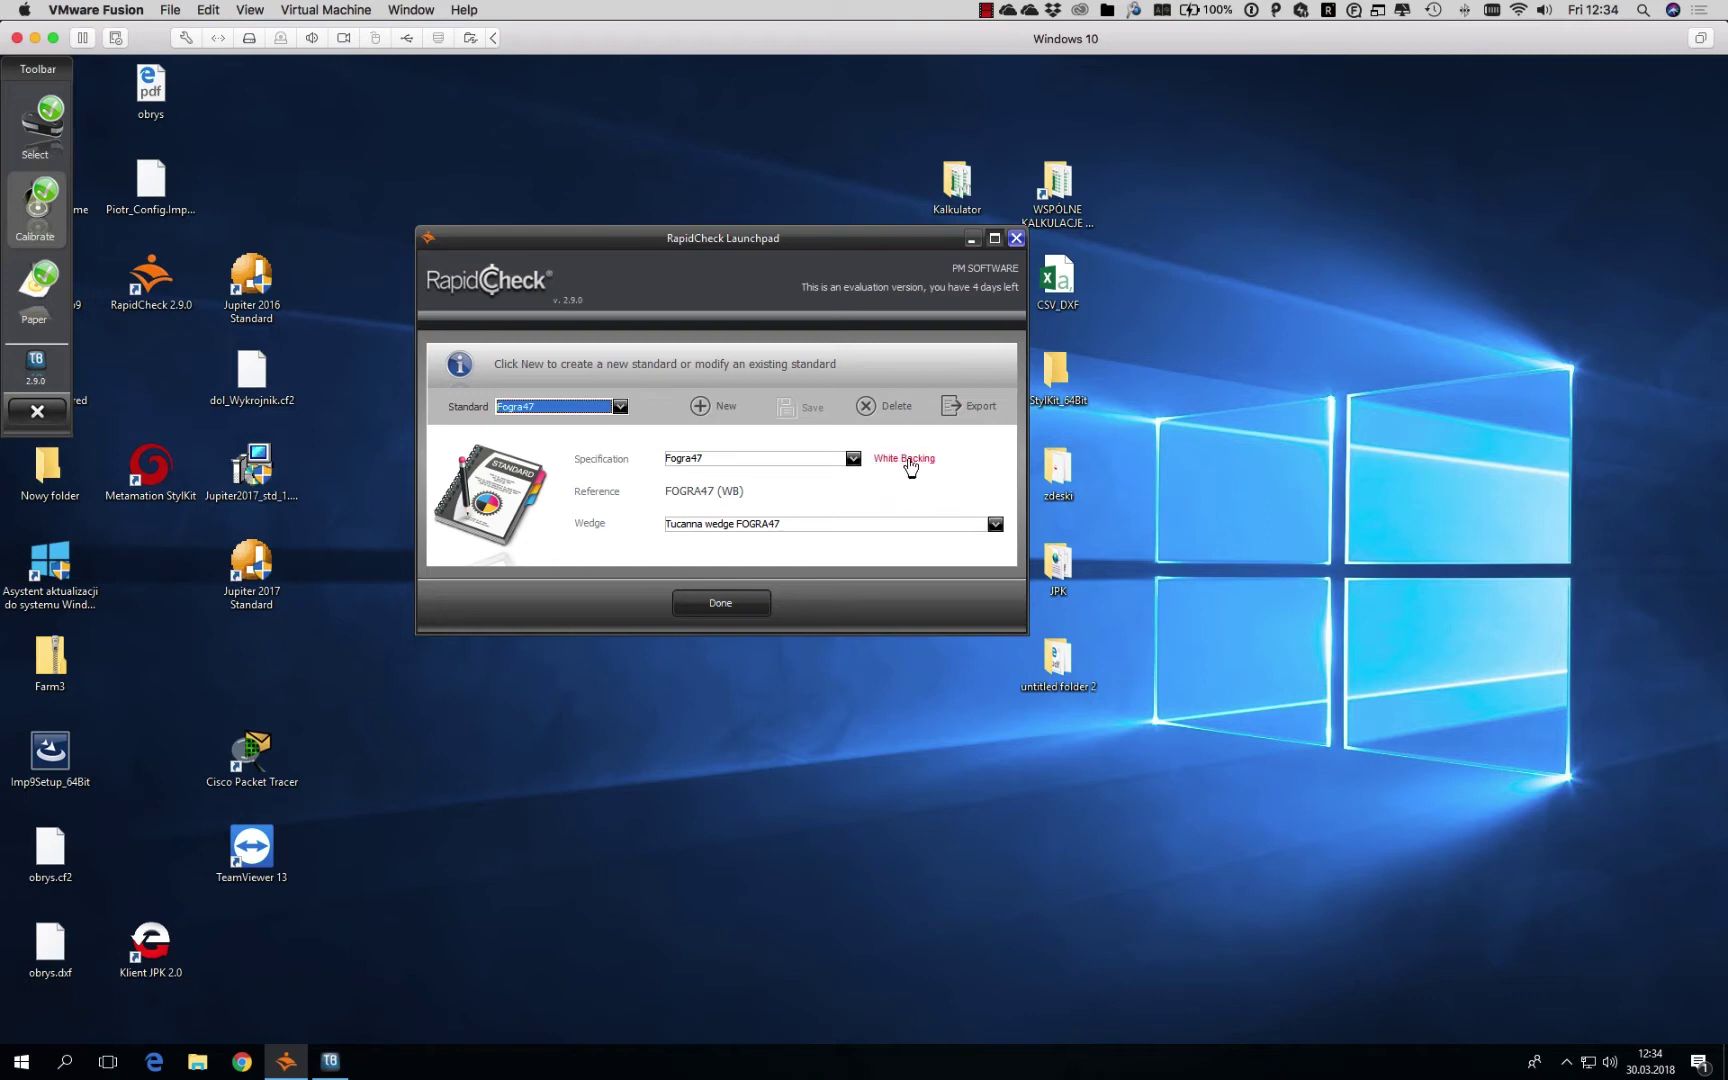
{"action": "left_click", "coordinate": [922, 459]}
- Browse the wedges available for the Fogra47 standard
{"action": "left_click", "coordinate": [995, 526]}
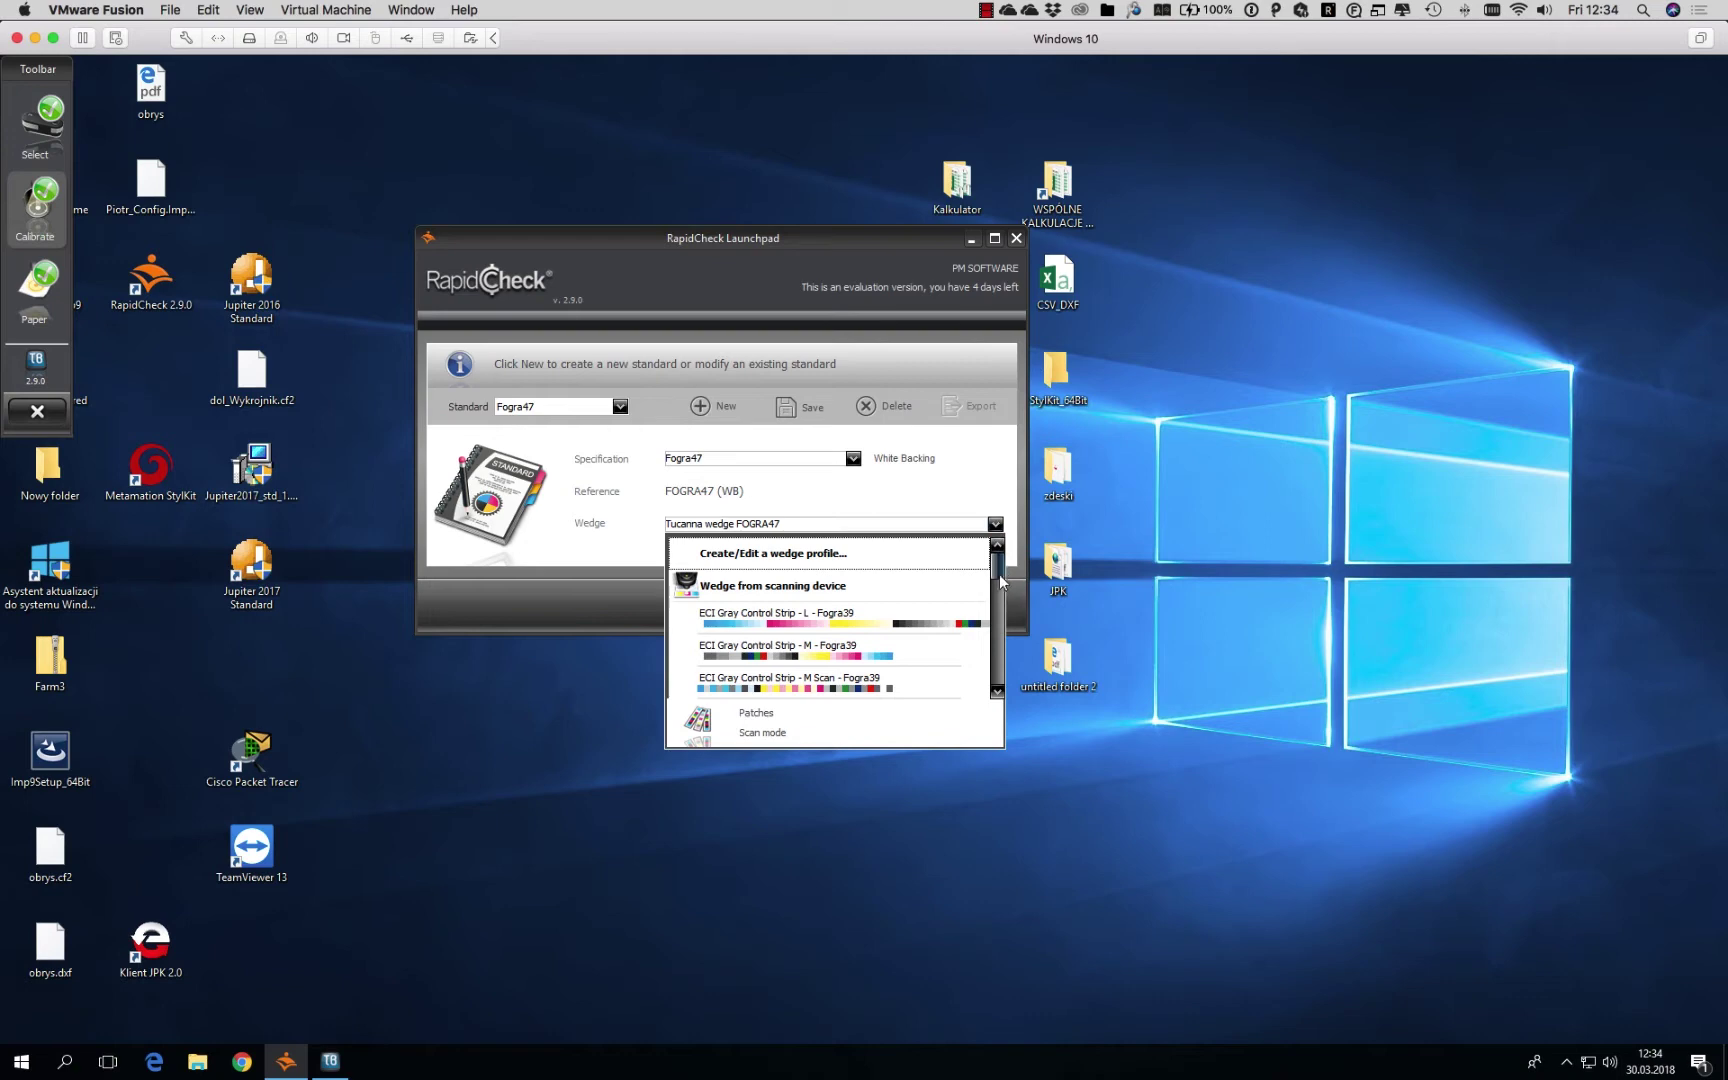
{"action": "left_click_drag", "start_coordinate": [997, 566], "coordinate": [997, 613]}
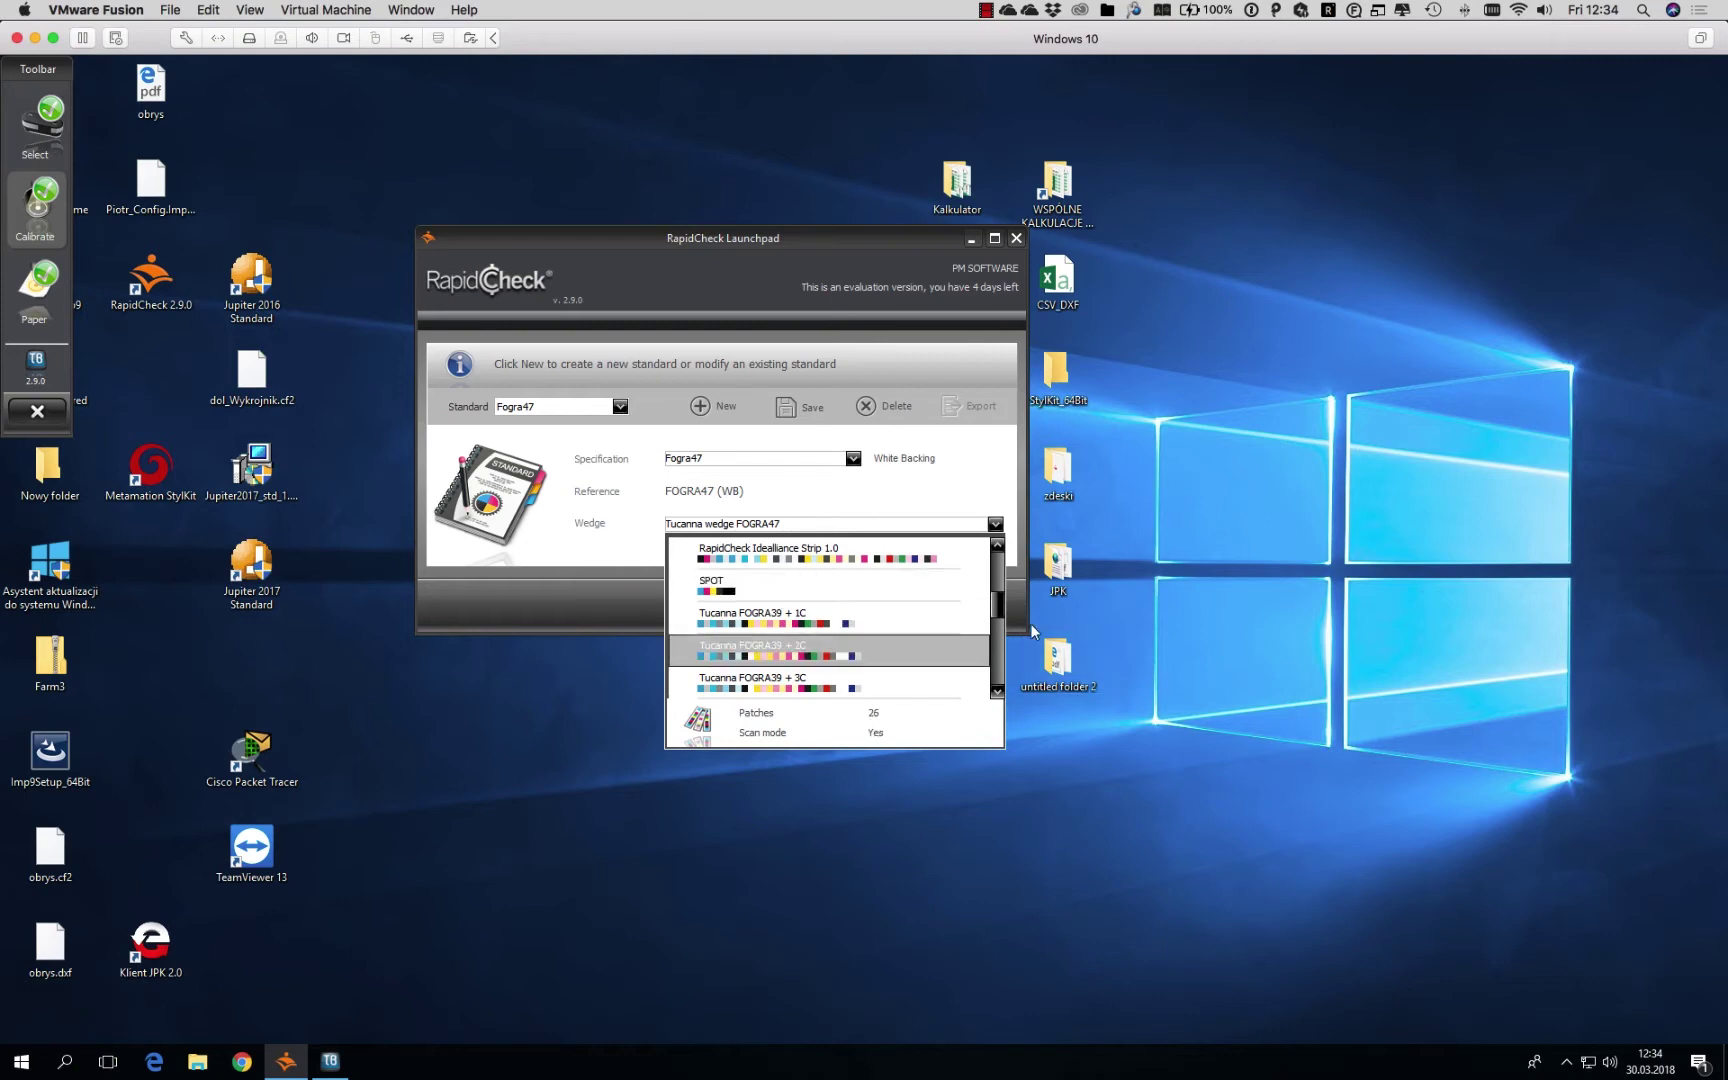
{"action": "left_click_drag", "start_coordinate": [997, 605], "coordinate": [1000, 563]}
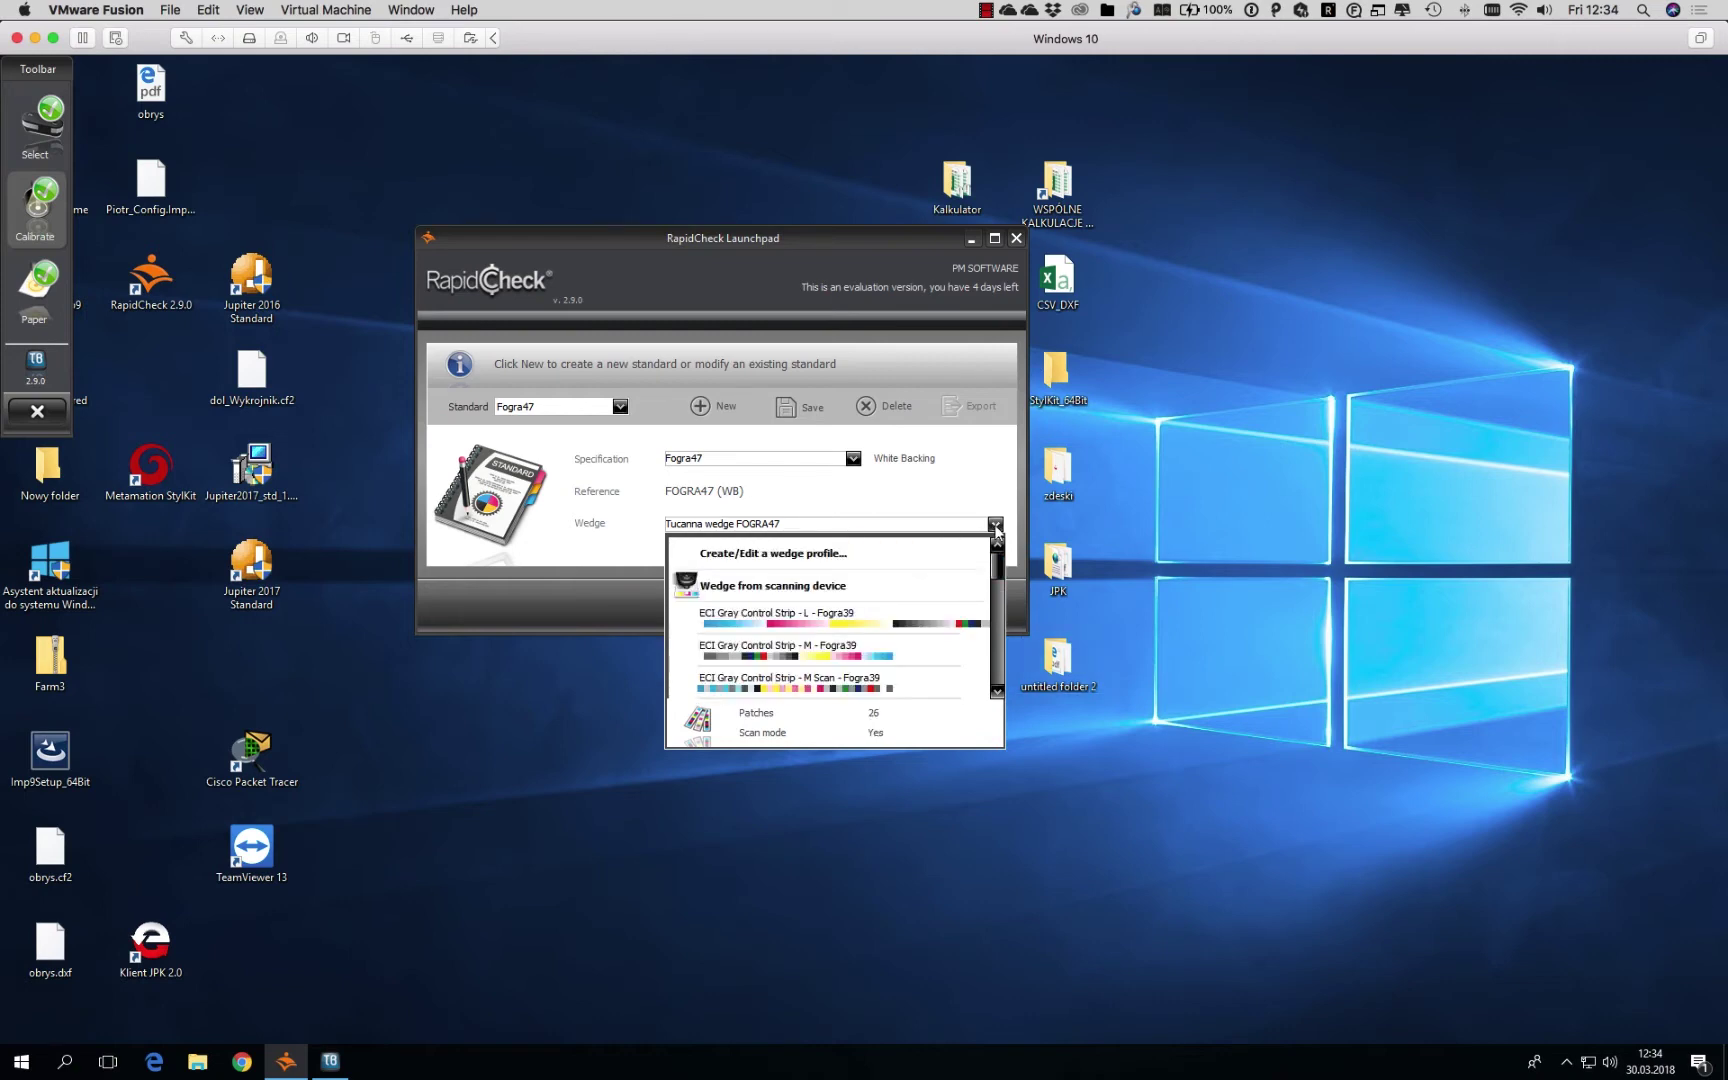
- Open the wedge editor and view its list of existing wedges
{"action": "left_click", "coordinate": [781, 563]}
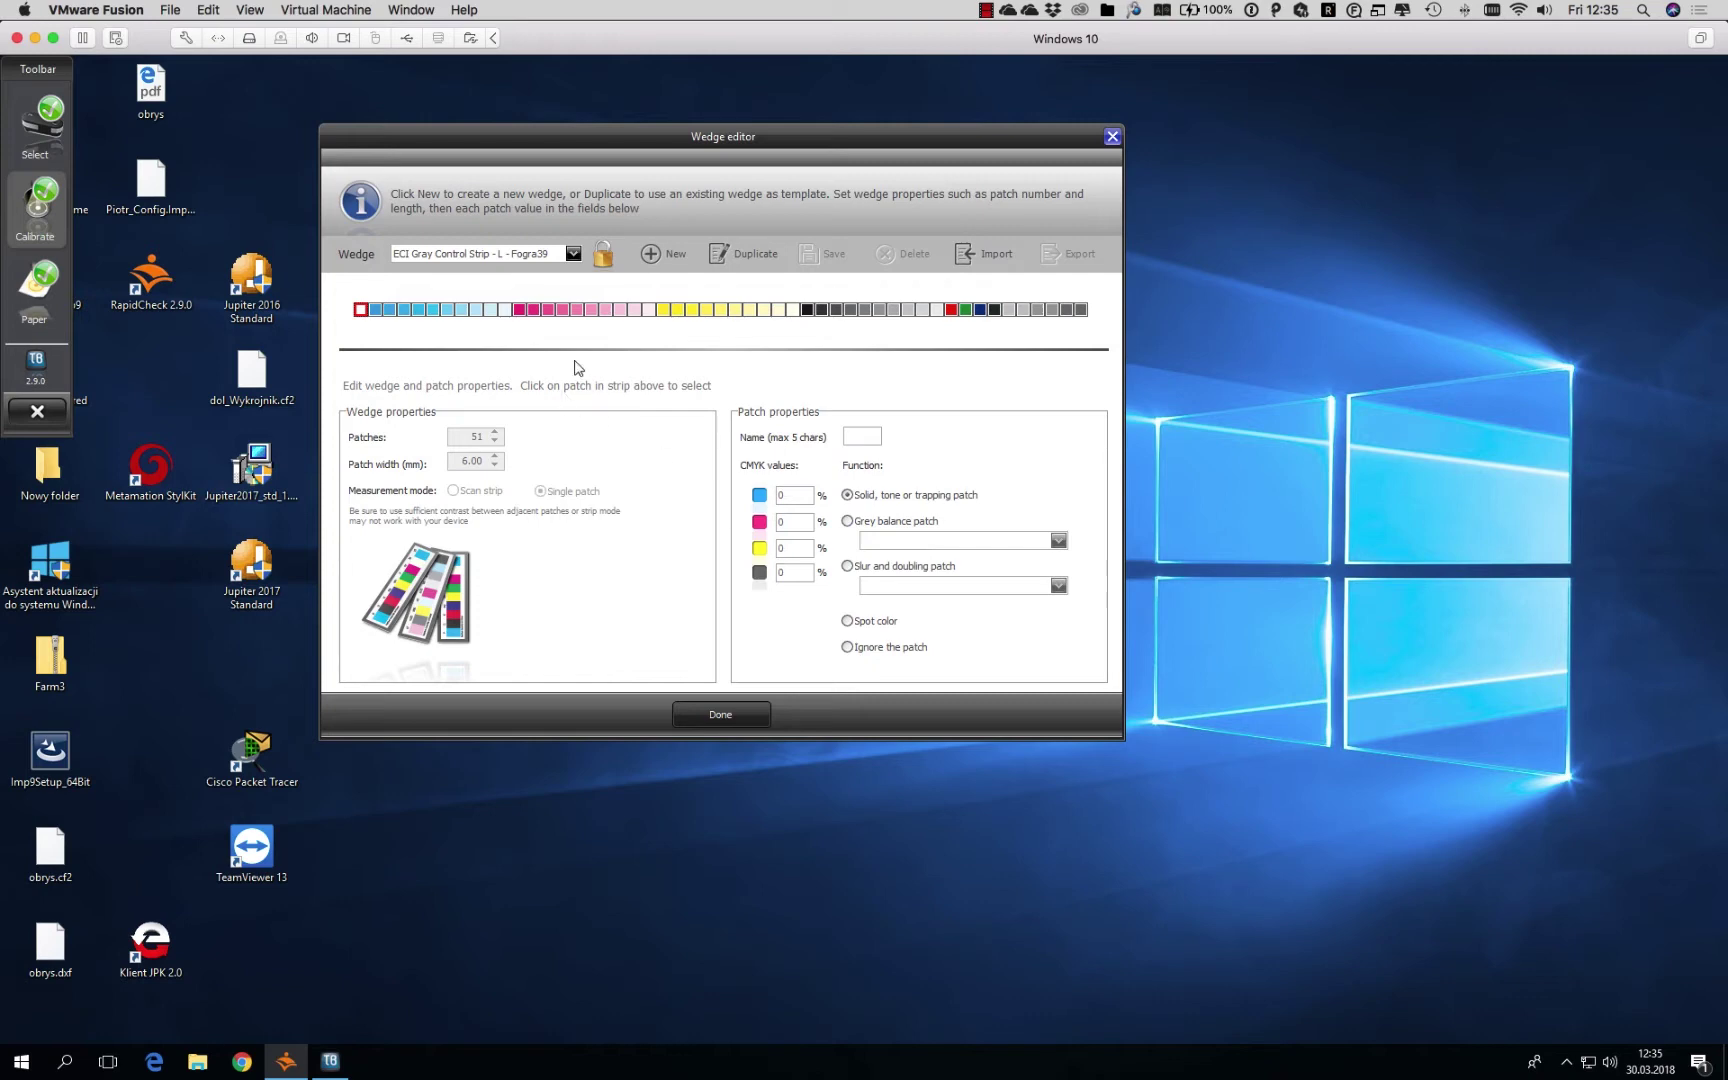
{"action": "left_click", "coordinate": [573, 254]}
{"action": "mouse_move", "coordinate": [578, 304]}
{"action": "left_mouse_down"}
{"action": "mouse_move", "coordinate": [578, 352]}
{"action": "mouse_move", "coordinate": [577, 288]}
{"action": "left_mouse_up"}
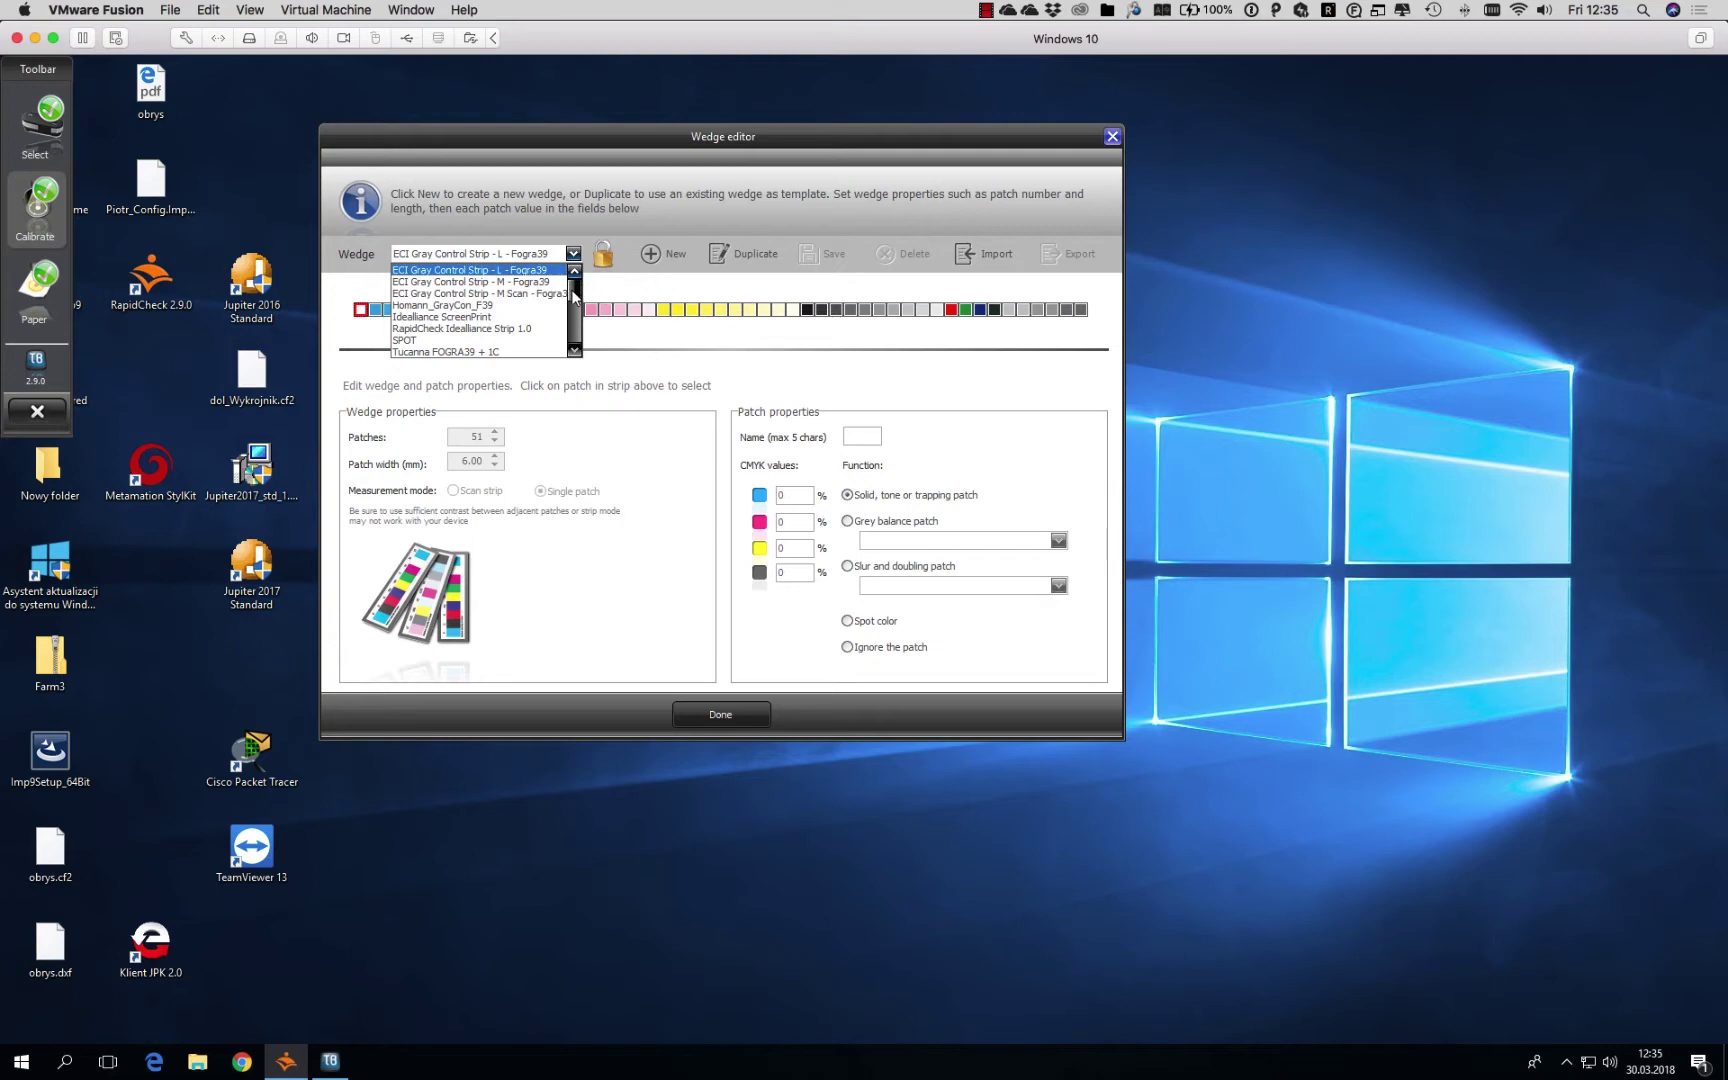
{"action": "left_click", "coordinate": [686, 293]}
- Create a new wedge named xxx and set its number of patches to 6
{"action": "left_click", "coordinate": [651, 255]}
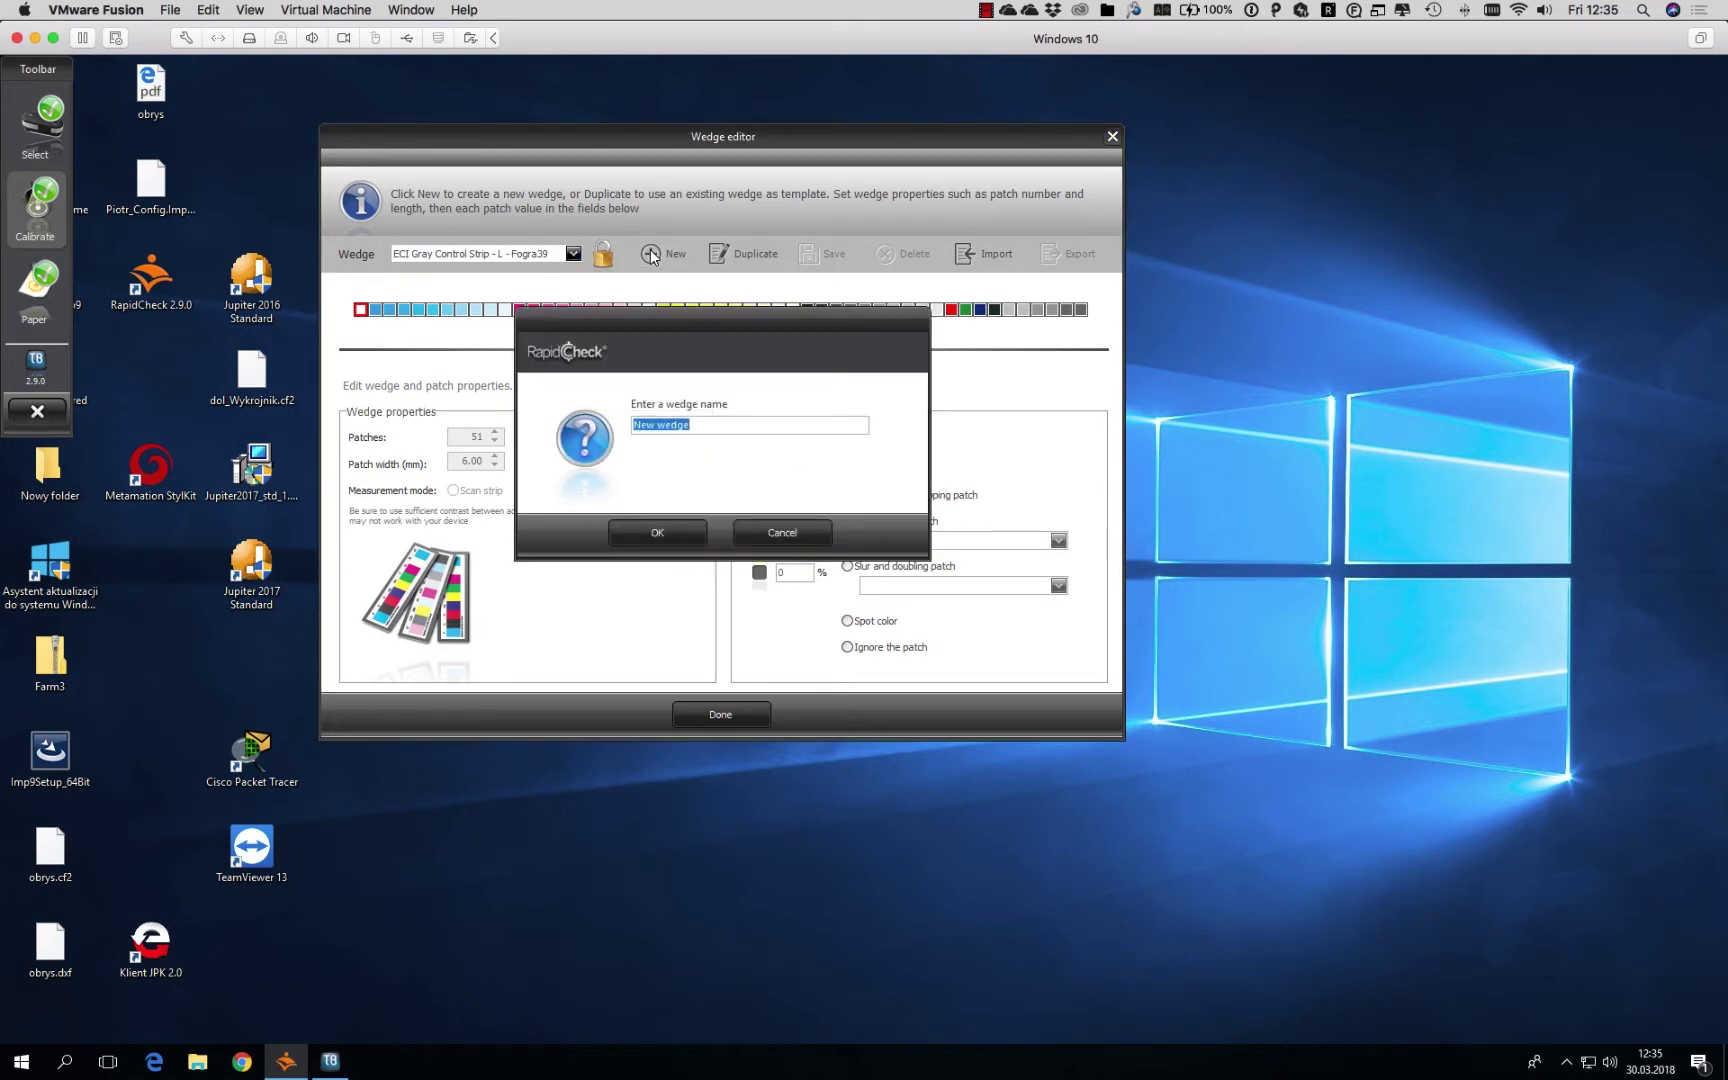
{"action": "type", "text": "xxx"}
{"action": "left_click", "coordinate": [656, 531]}
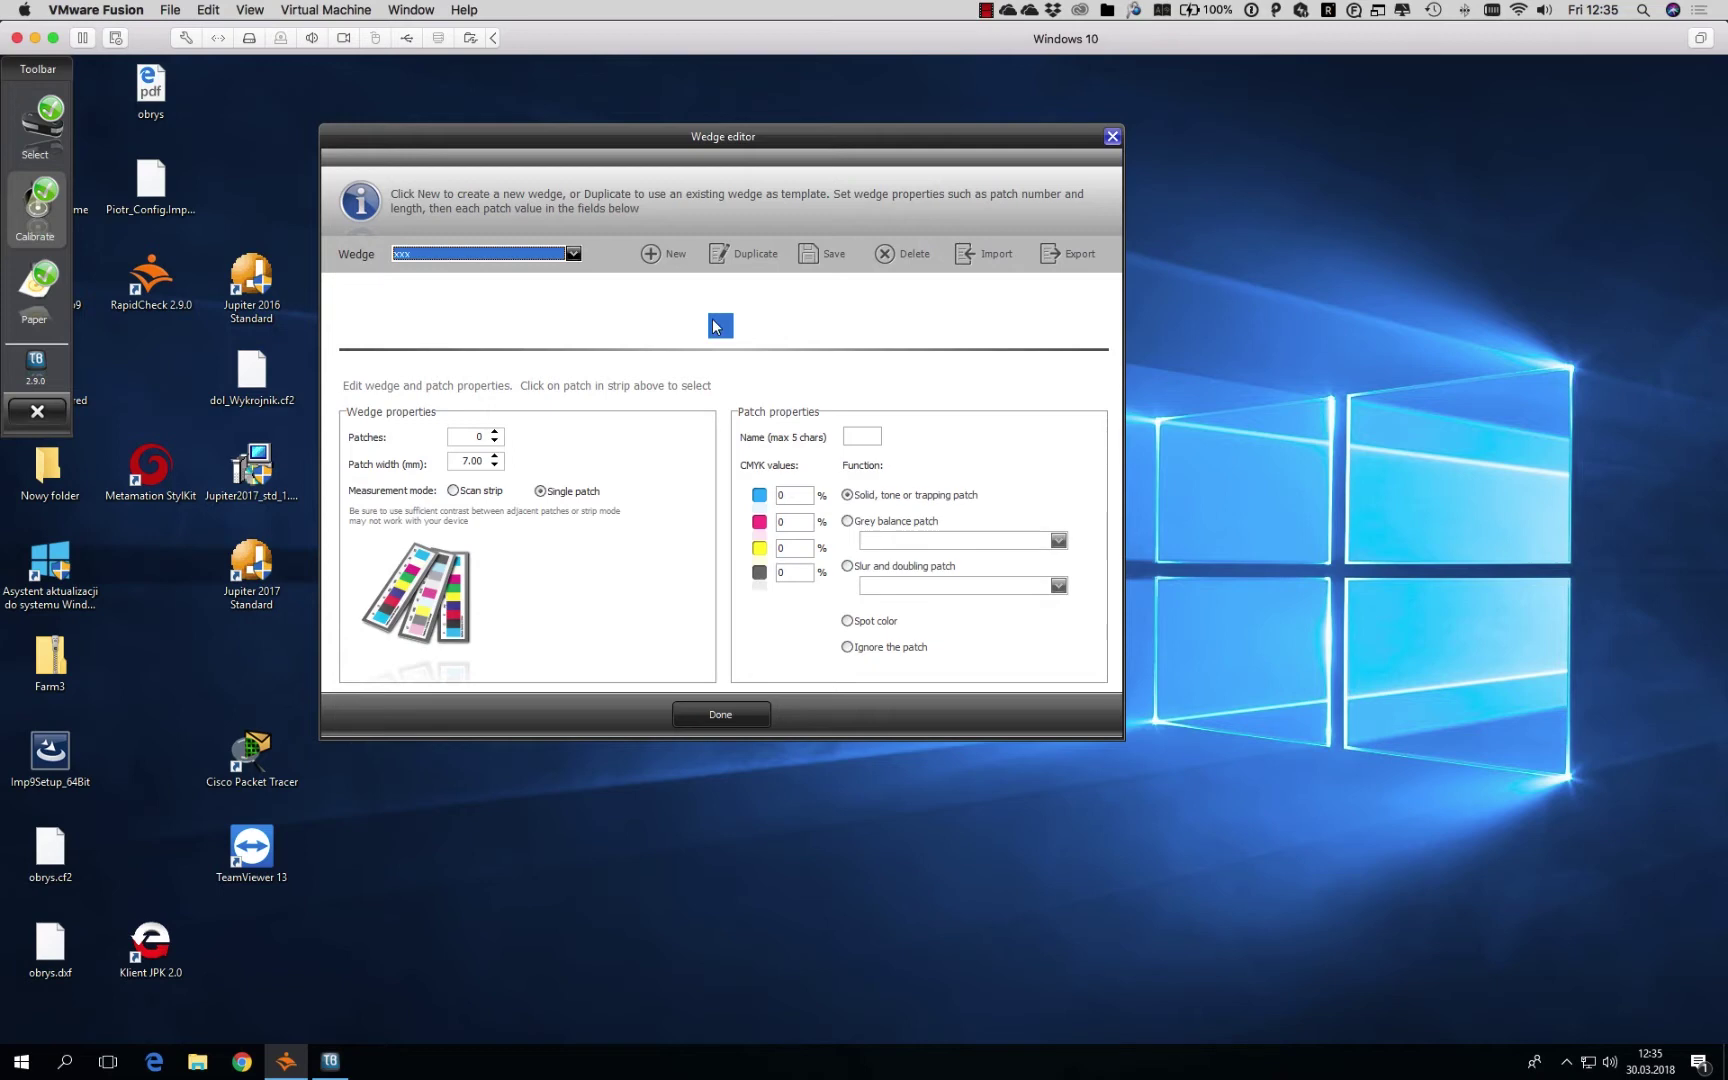
{"action": "left_click", "coordinate": [494, 432]}
{"action": "left_click", "coordinate": [494, 432]}
{"action": "left_click", "coordinate": [494, 432]}
{"action": "left_click", "coordinate": [494, 432]}
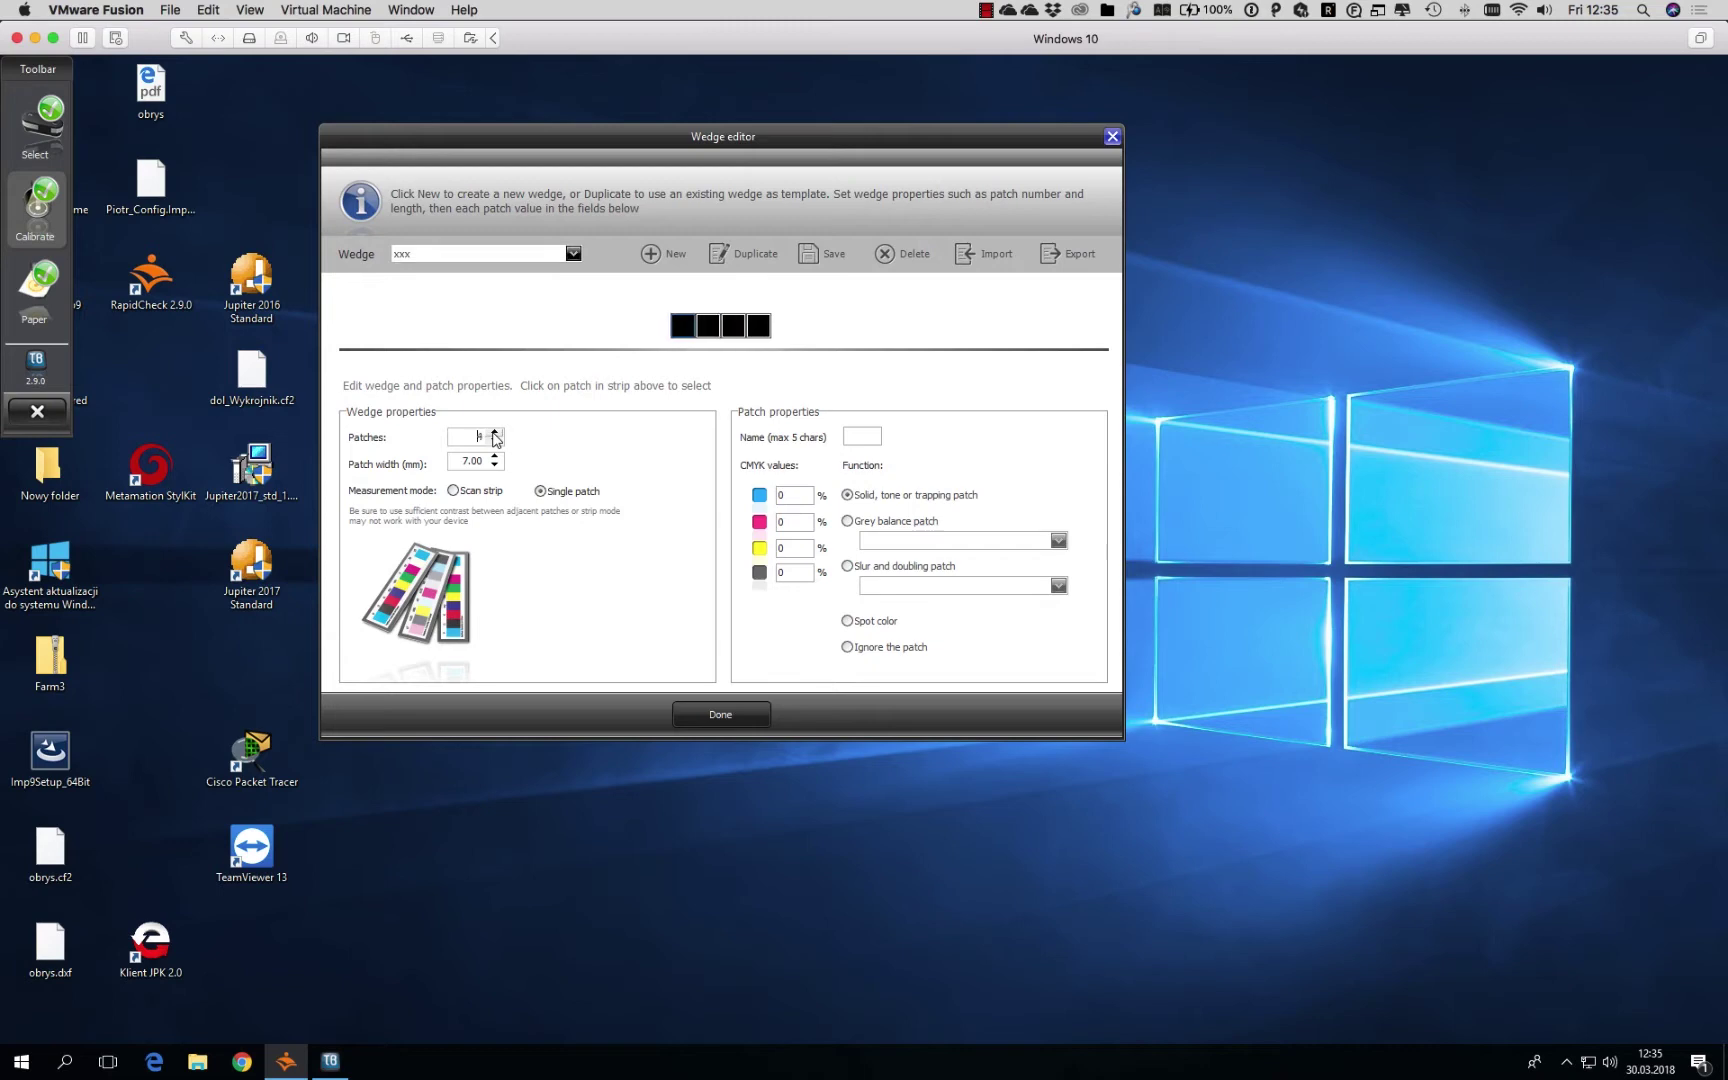
{"action": "left_click", "coordinate": [494, 432]}
{"action": "left_click", "coordinate": [494, 432]}
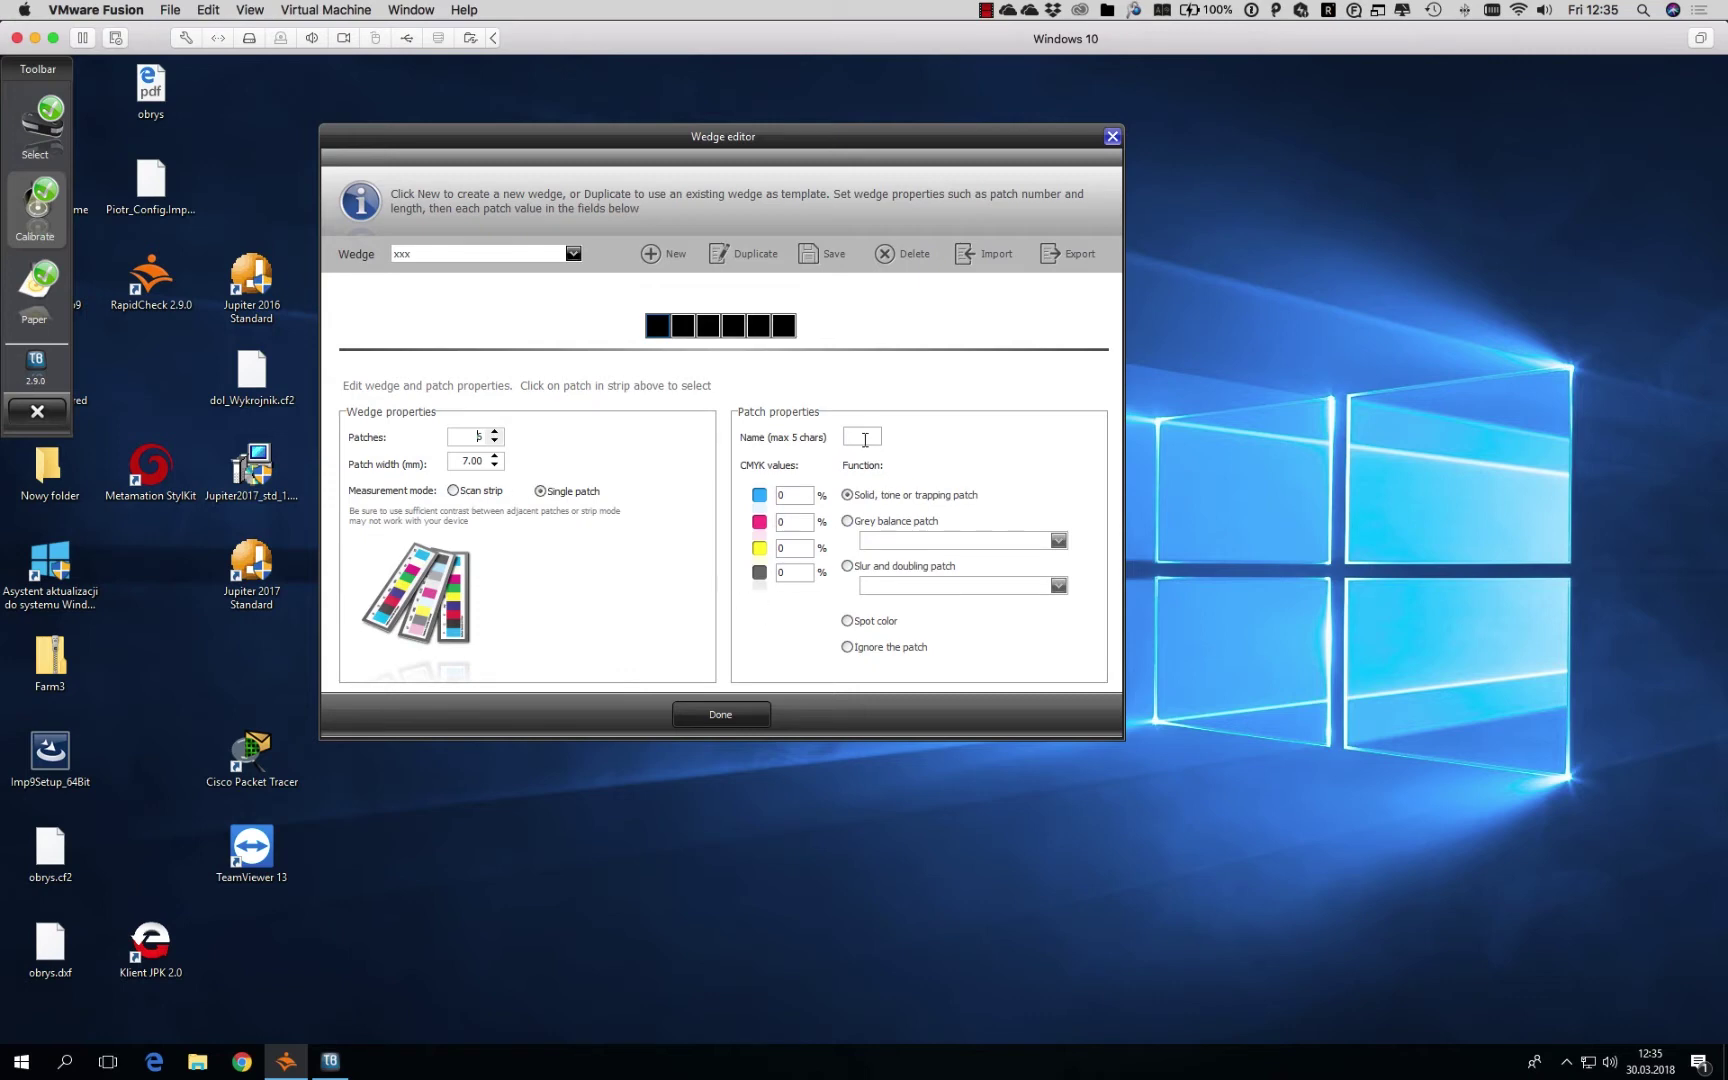
- Close the wedge editor and finish editing the Fogra47 standard to return to the Launchpad's start view
{"action": "left_click", "coordinate": [865, 437]}
{"action": "left_click", "coordinate": [730, 729]}
{"action": "left_click", "coordinate": [731, 545]}
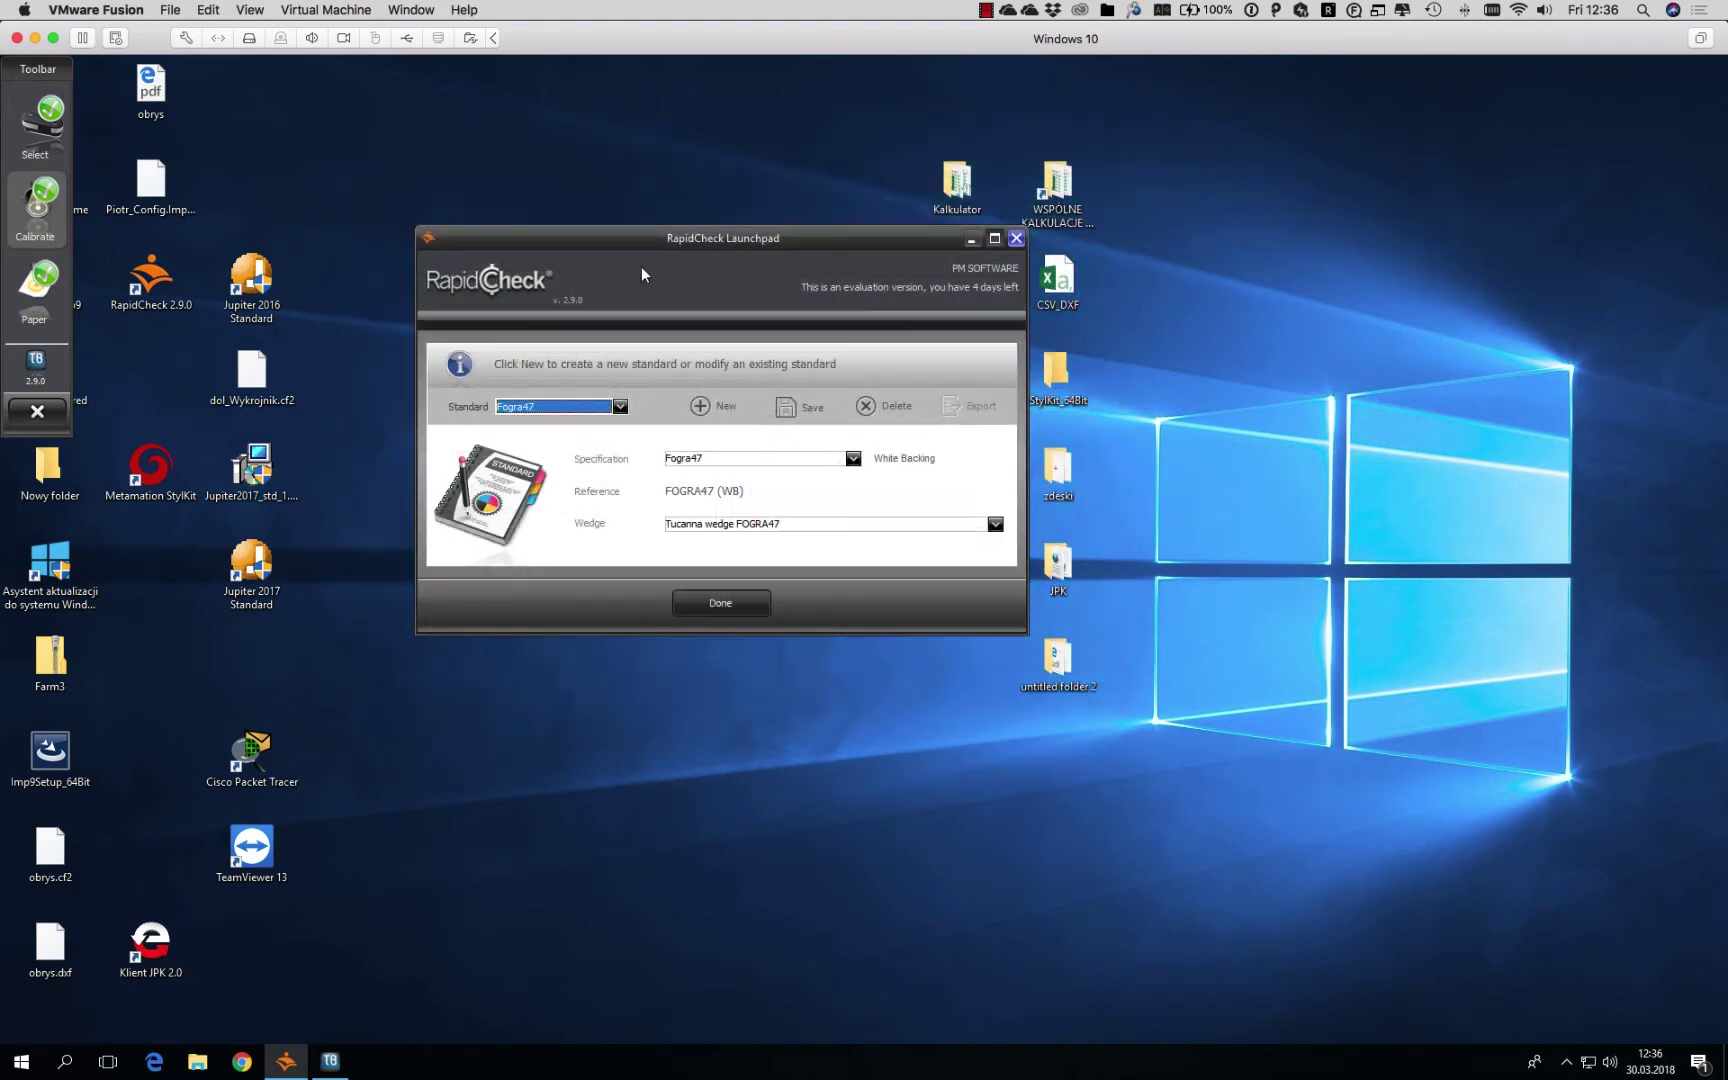
{"action": "left_click", "coordinate": [749, 601]}
{"action": "left_click", "coordinate": [730, 532]}
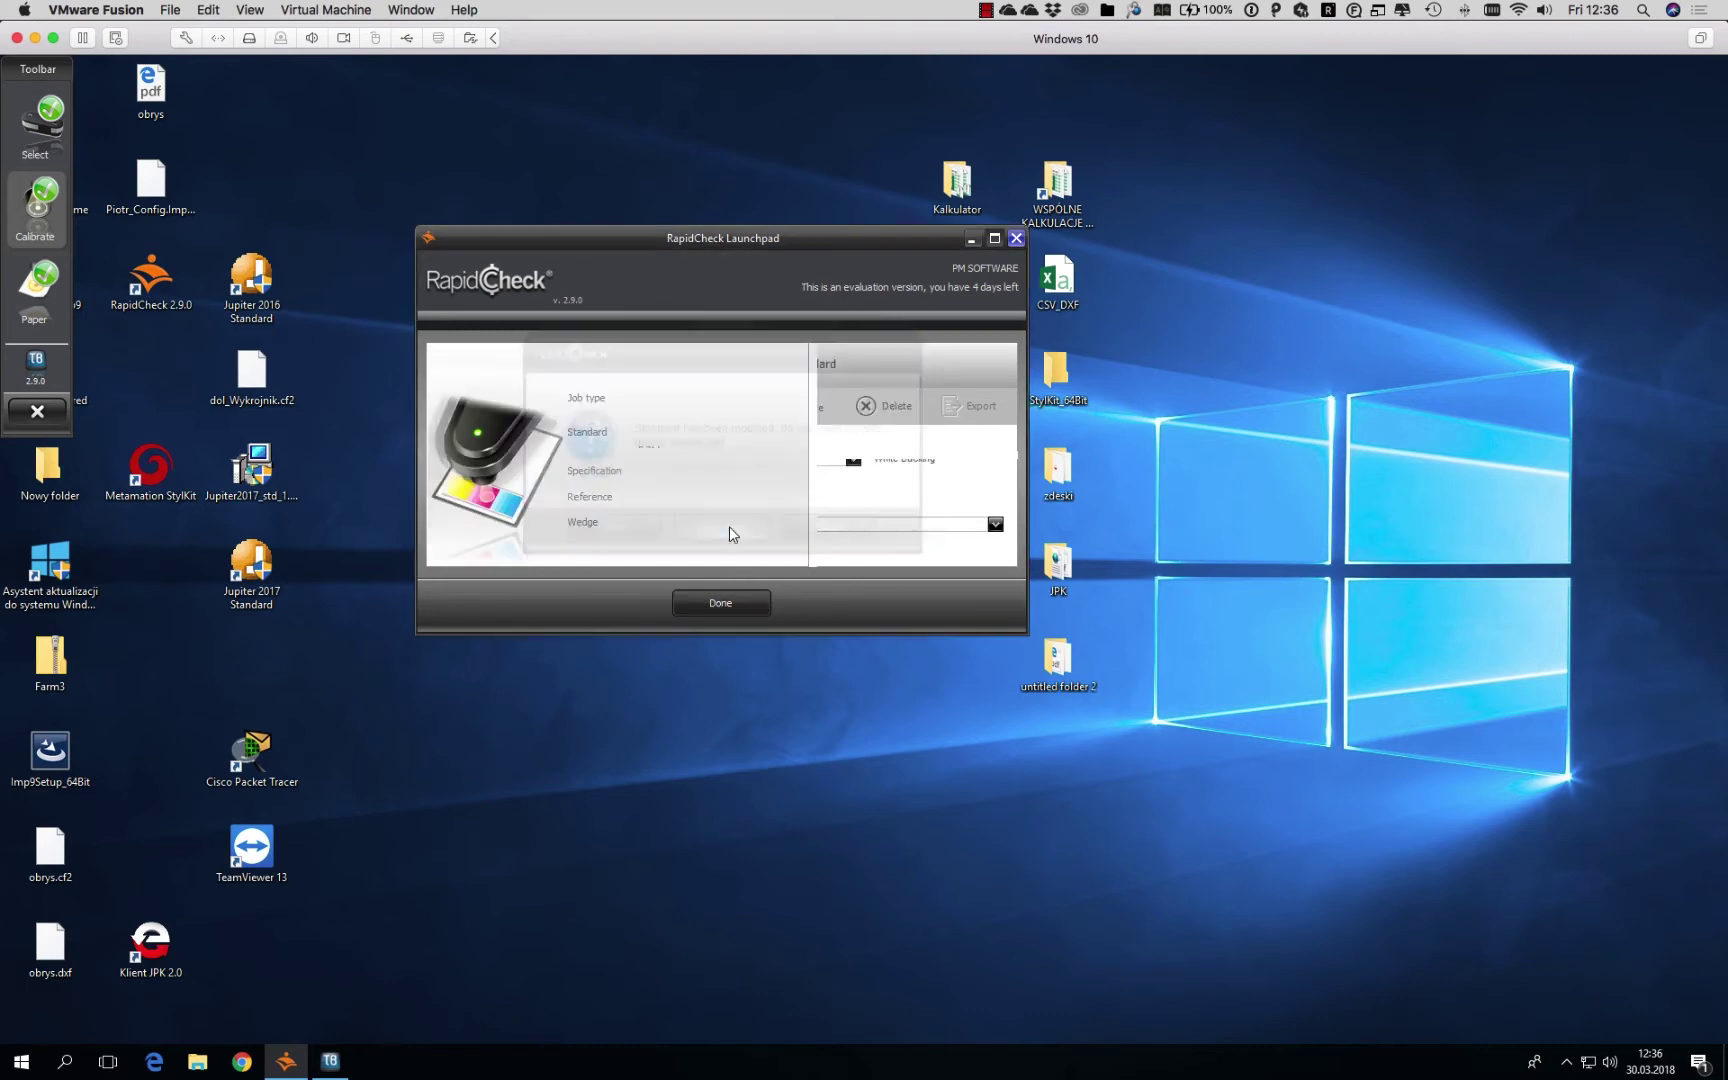
{"action": "left_click_drag", "start_coordinate": [649, 242], "coordinate": [716, 259]}
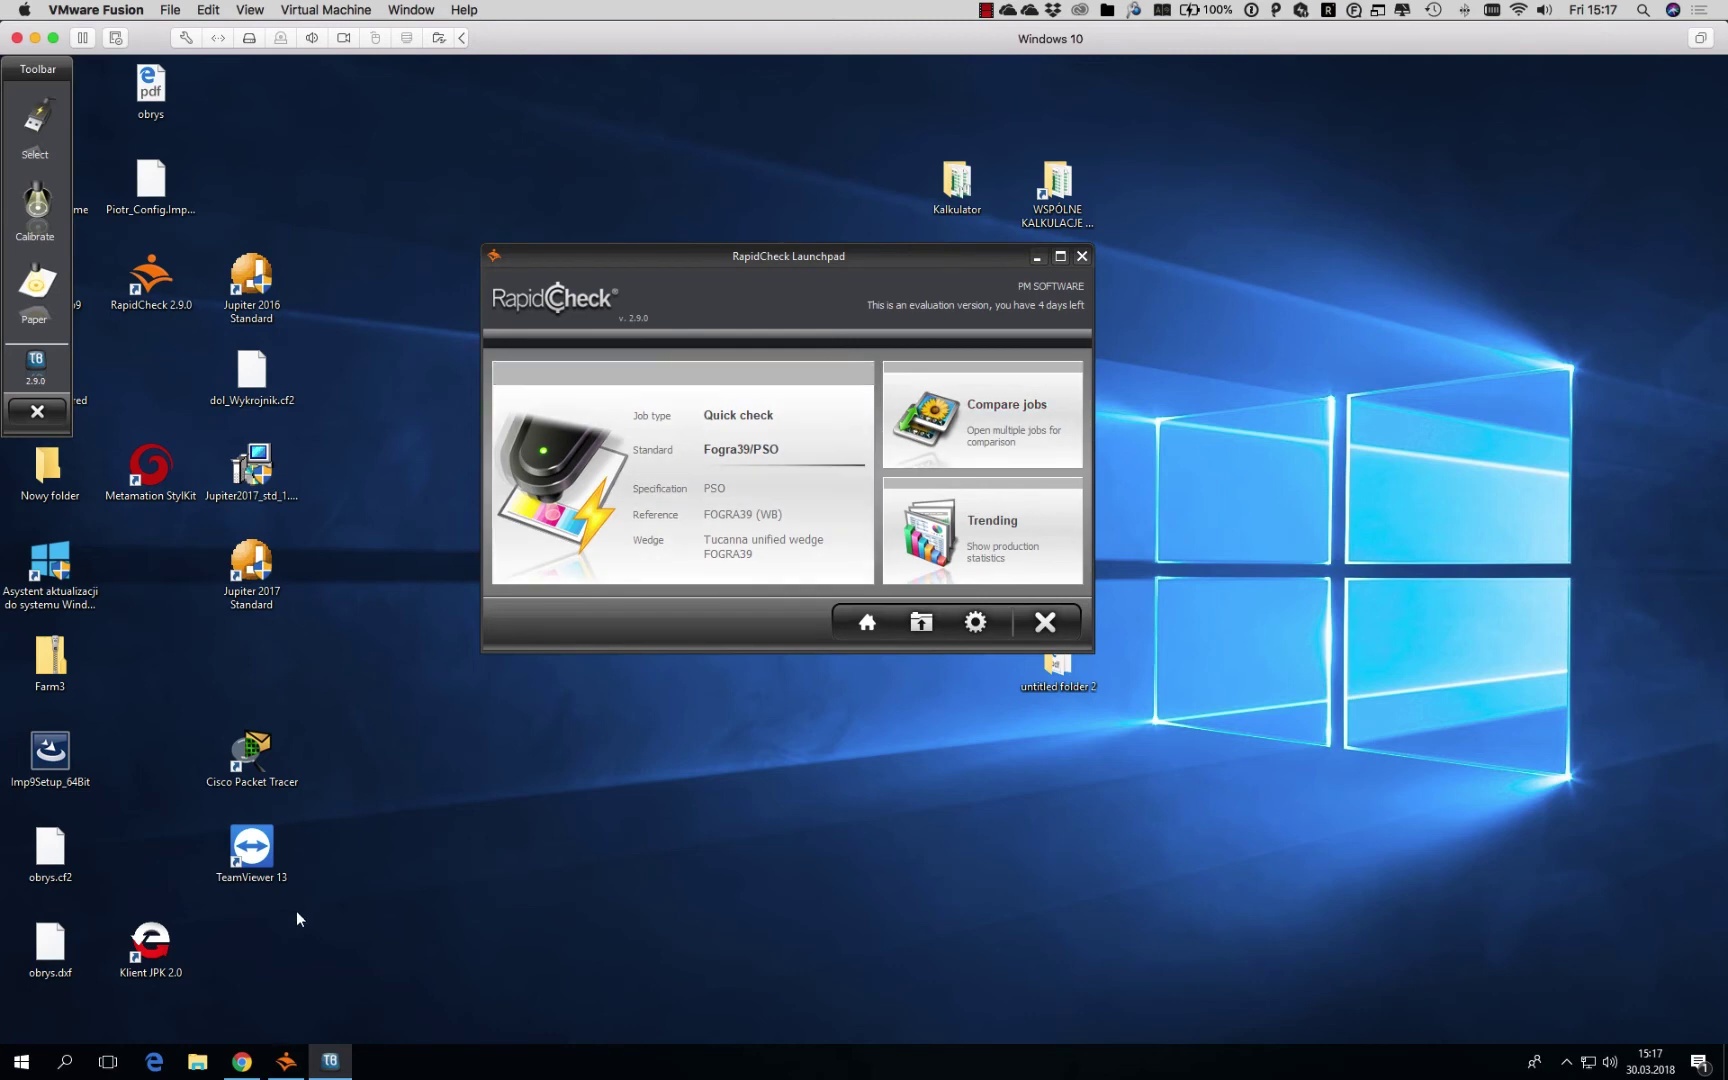
- Switch to Chrome, view the product list on the PM Software website and open its Kontakt page
{"action": "left_click", "coordinate": [242, 1061]}
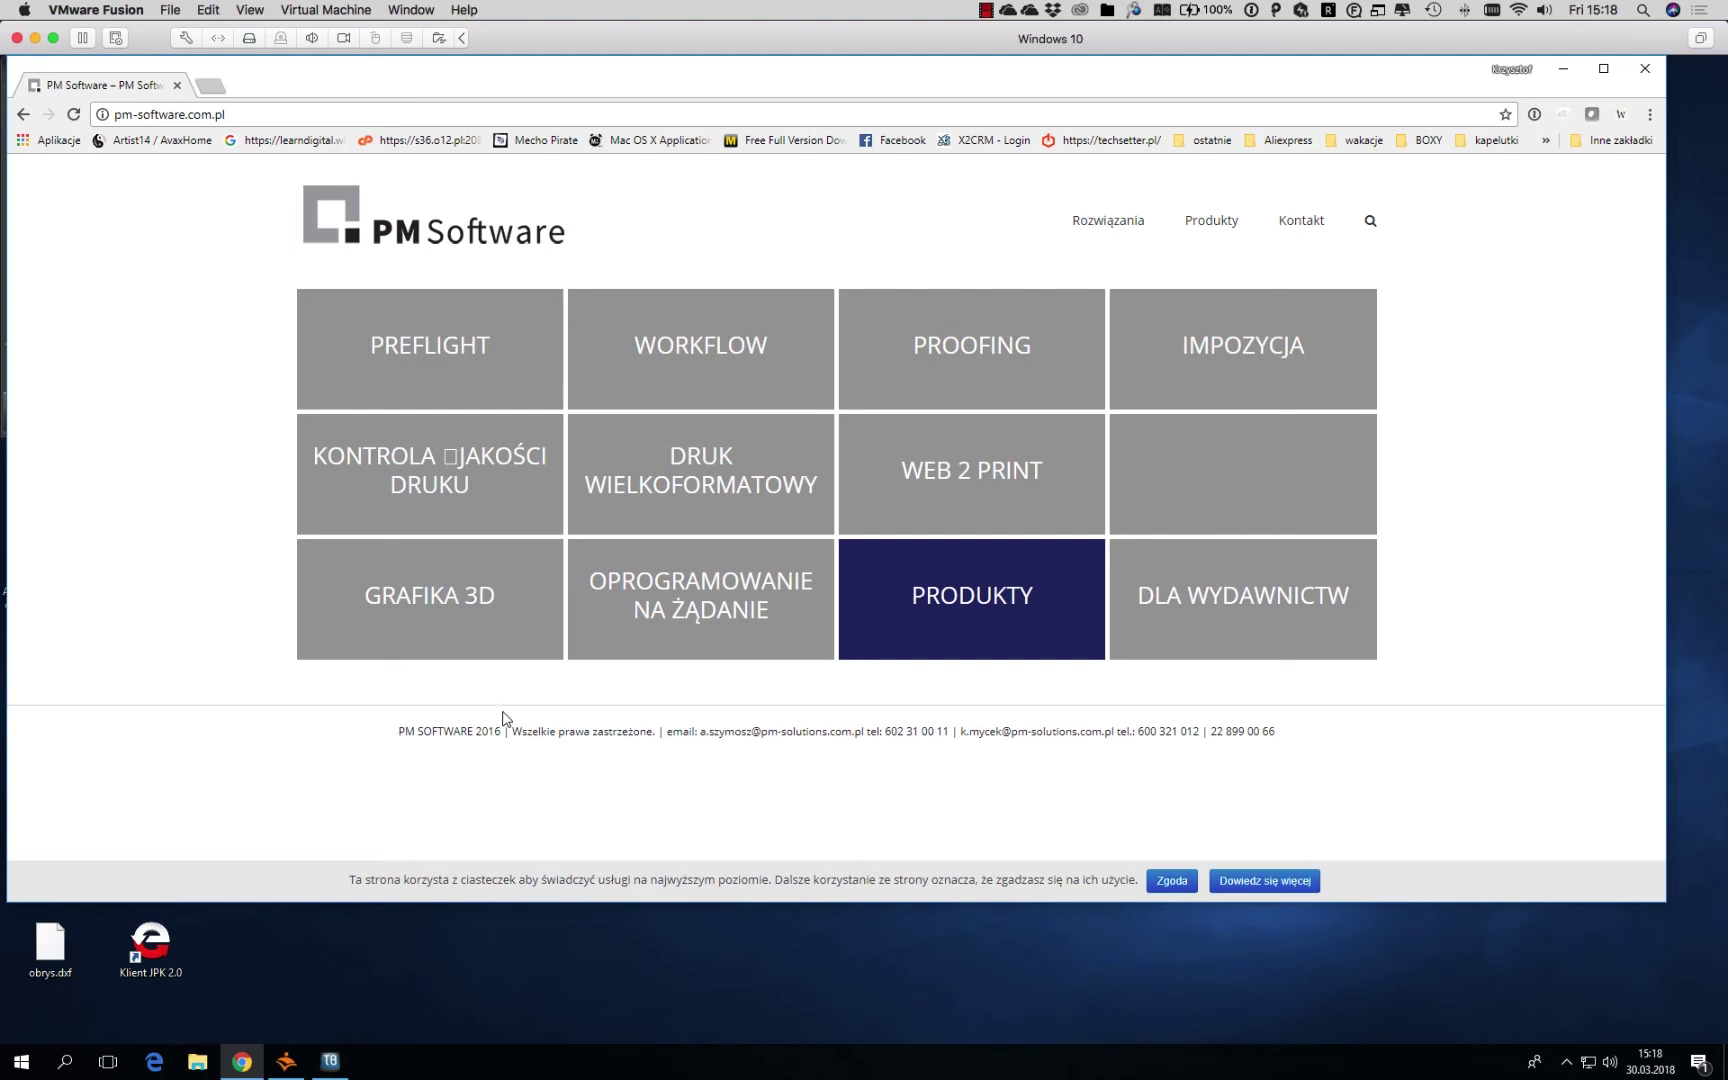
{"action": "mouse_move", "coordinate": [1213, 218]}
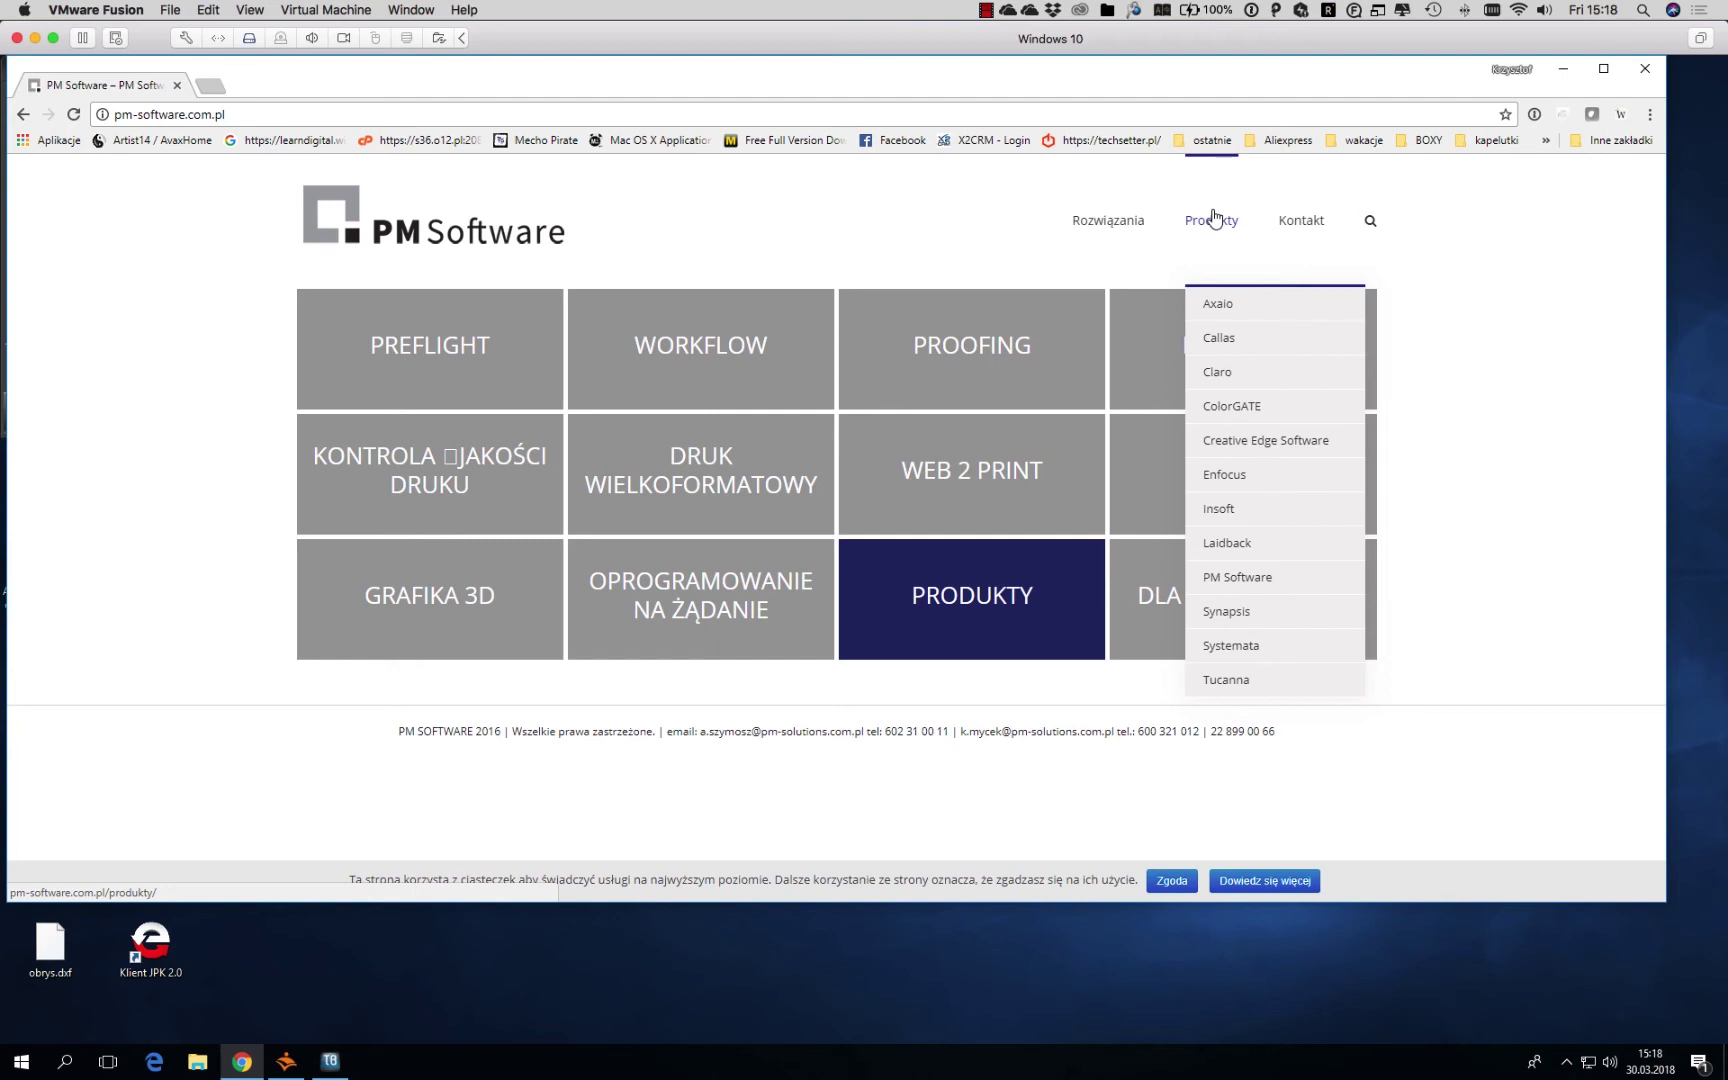
{"action": "left_click", "coordinate": [1303, 224]}
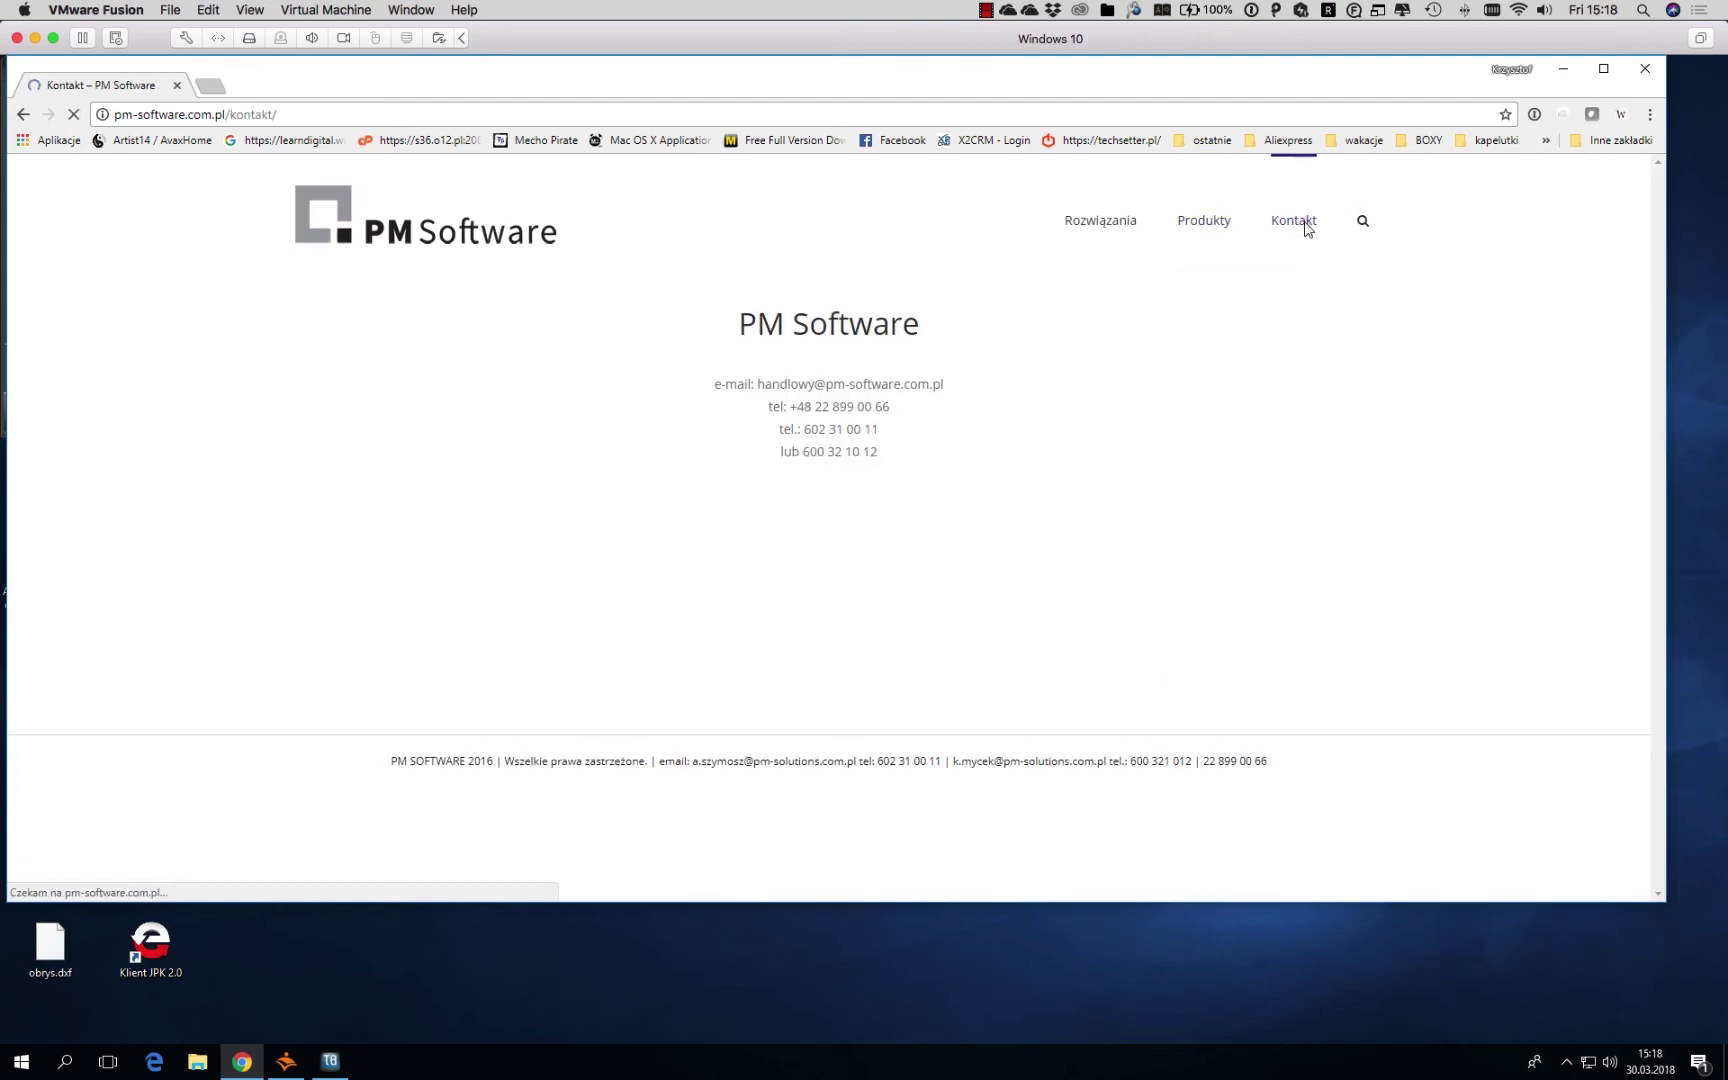